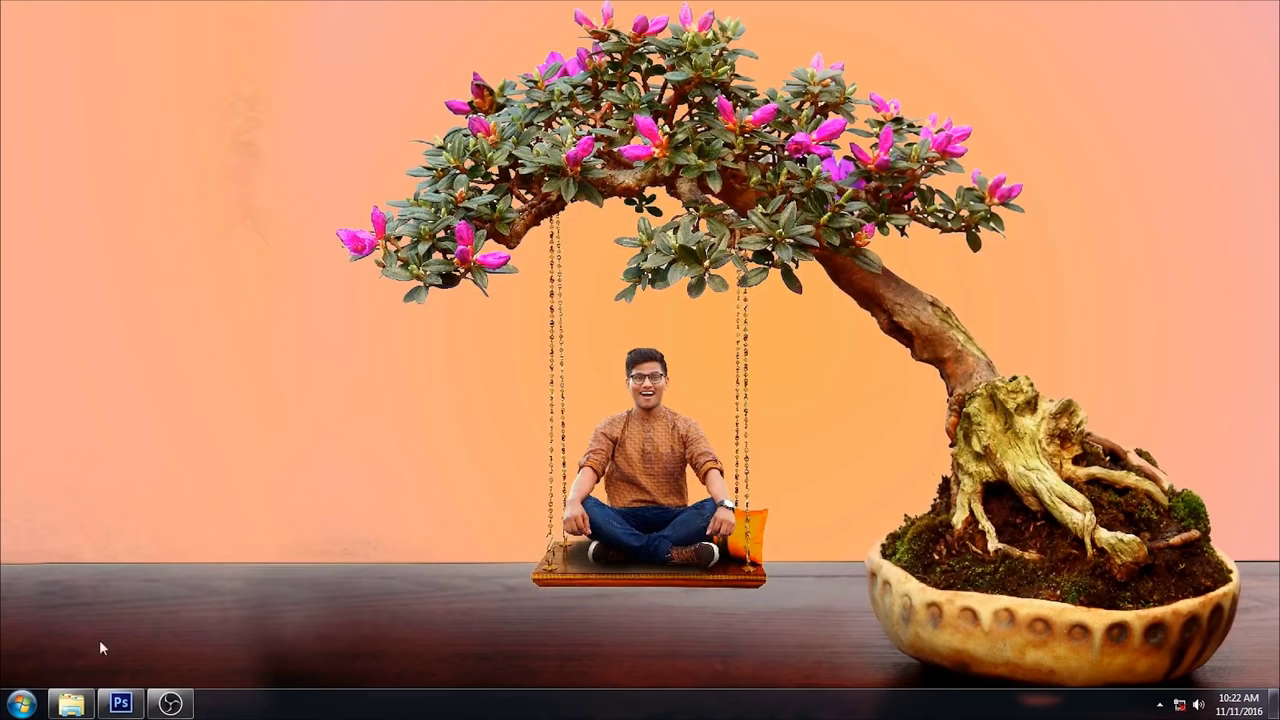
# Step: Open DSCN0052.JPG from the Desktop as a new Photoshop document
pyautogui.click(120, 703)
pyautogui.click(70, 703)
pyautogui.moveTo(652, 303); pyautogui.dragTo(140, 350)
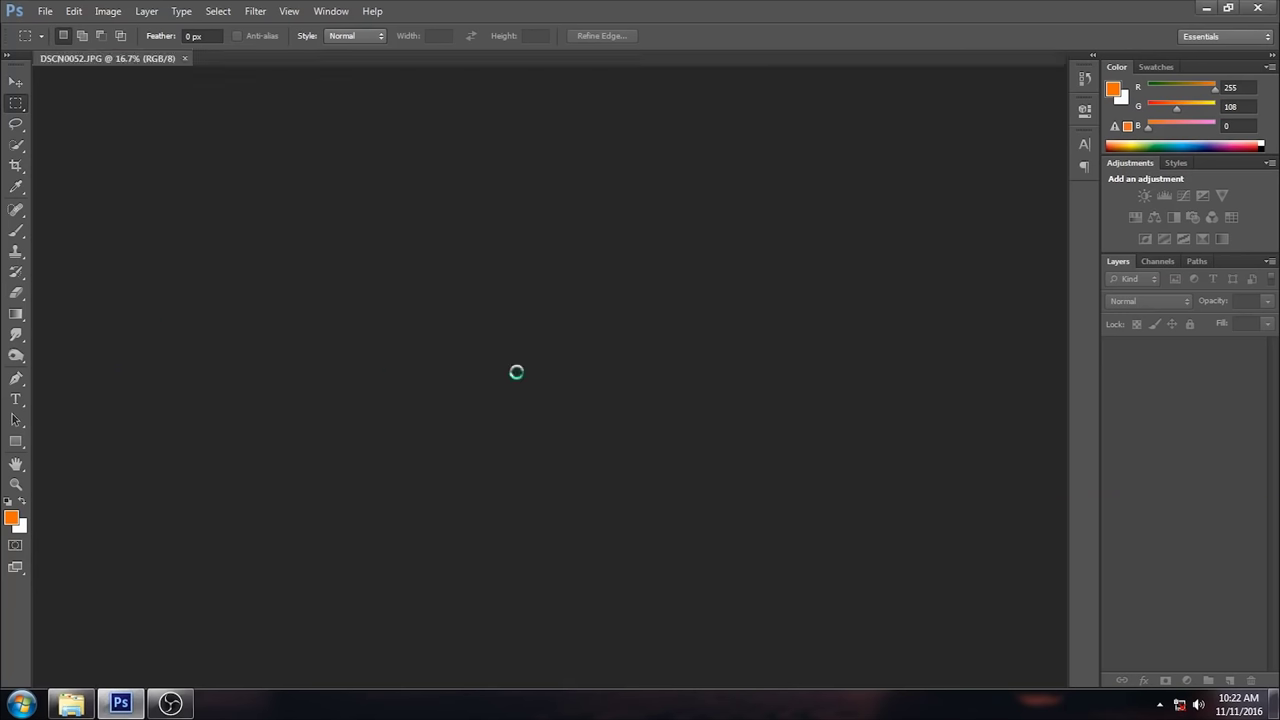
# Step: Zoom to 200% and begin a Pen-tool path along the man's arm
pyautogui.scroll(1, 563, 415)
pyautogui.scroll(1, 563, 415)
pyautogui.scroll(1, 563, 415)
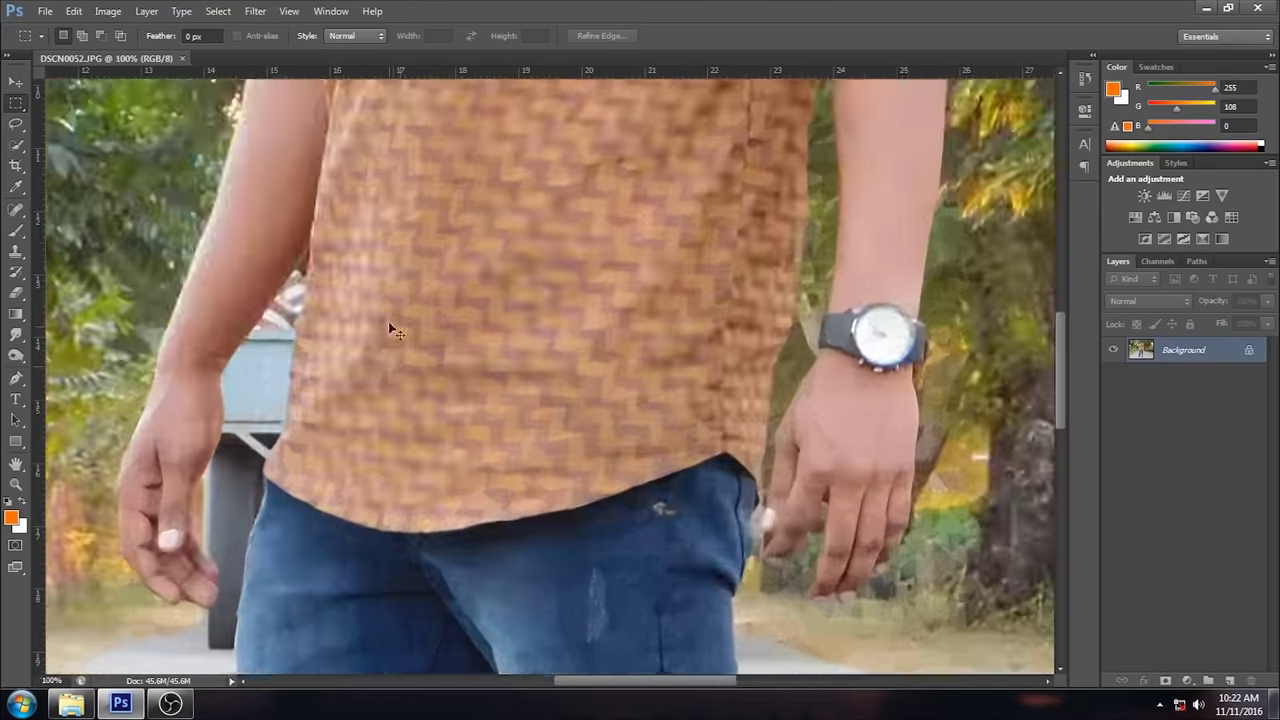
pyautogui.scroll(2, 388, 321)
pyautogui.scroll(-1, 300, 286)
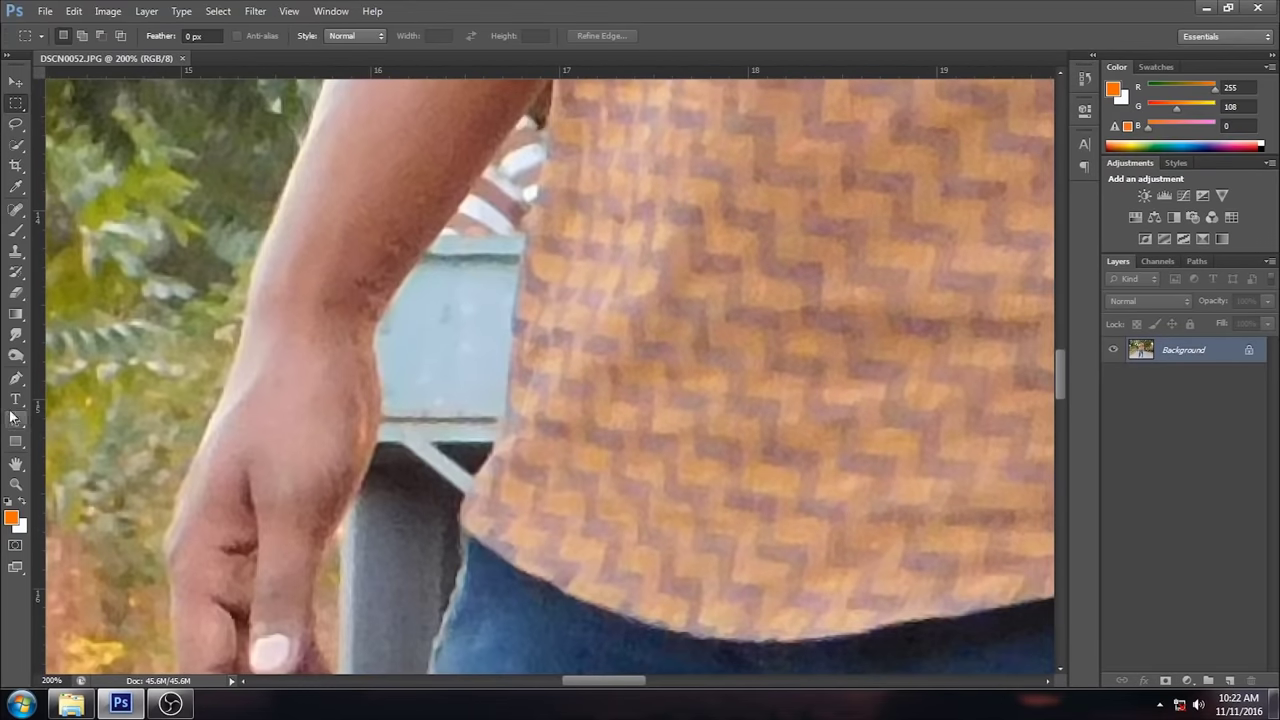
pyautogui.click(16, 378)
pyautogui.click(377, 374)
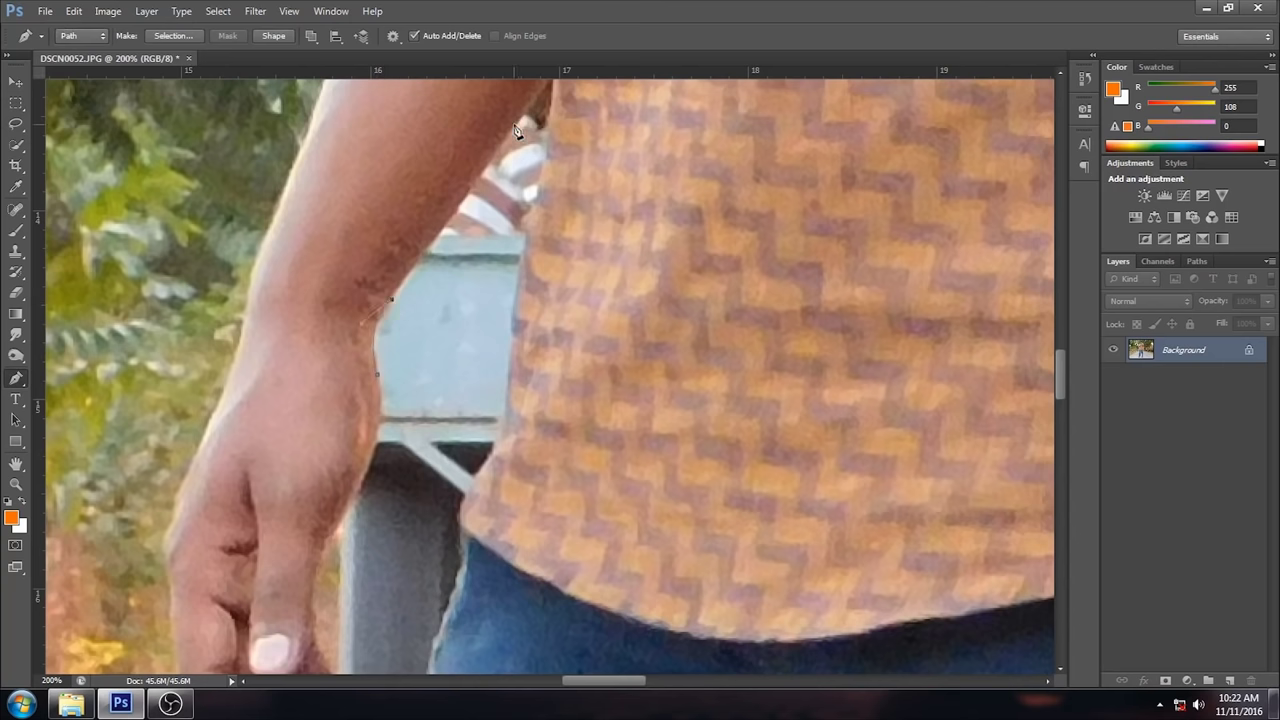
pyautogui.moveTo(540, 103); pyautogui.dragTo(500, 195)
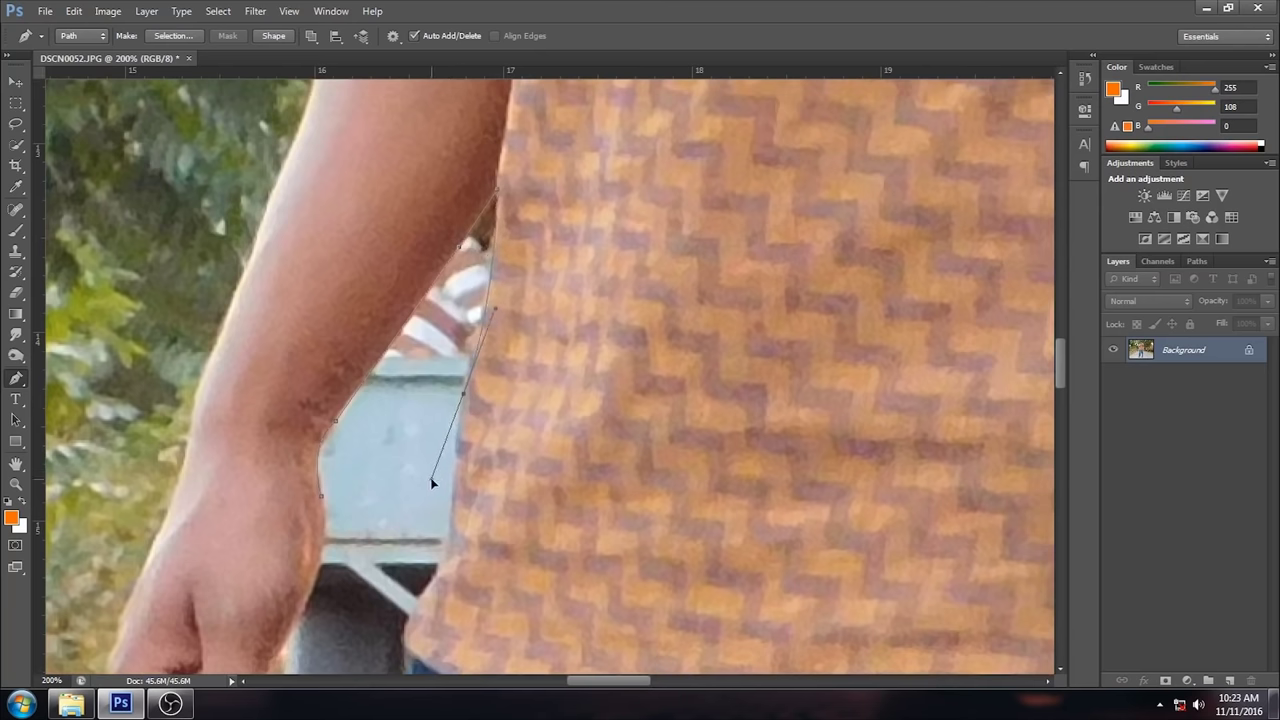
pyautogui.moveTo(452, 520); pyautogui.dragTo(590, 186)
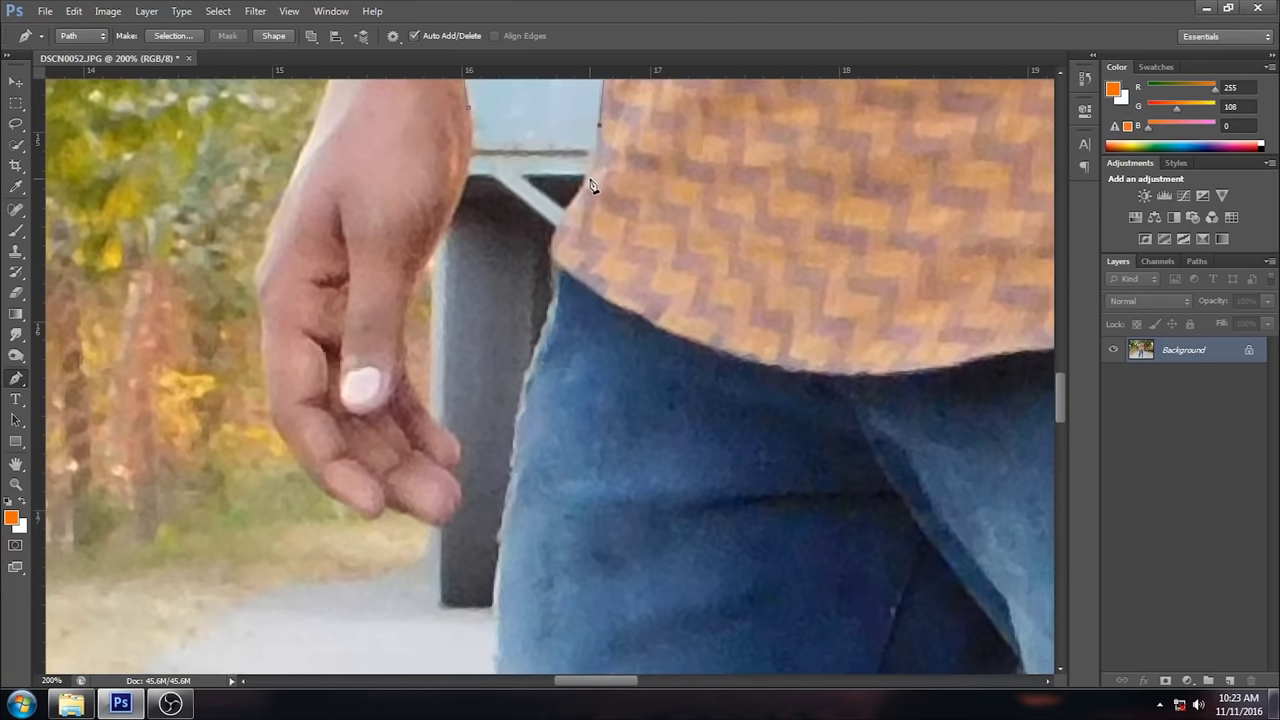
# Step: Extend the path around the man's hand, jeans and shoes
pyautogui.scroll(-5, 557, 245)
pyautogui.scroll(-5, 483, 452)
pyautogui.scroll(-5, 453, 248)
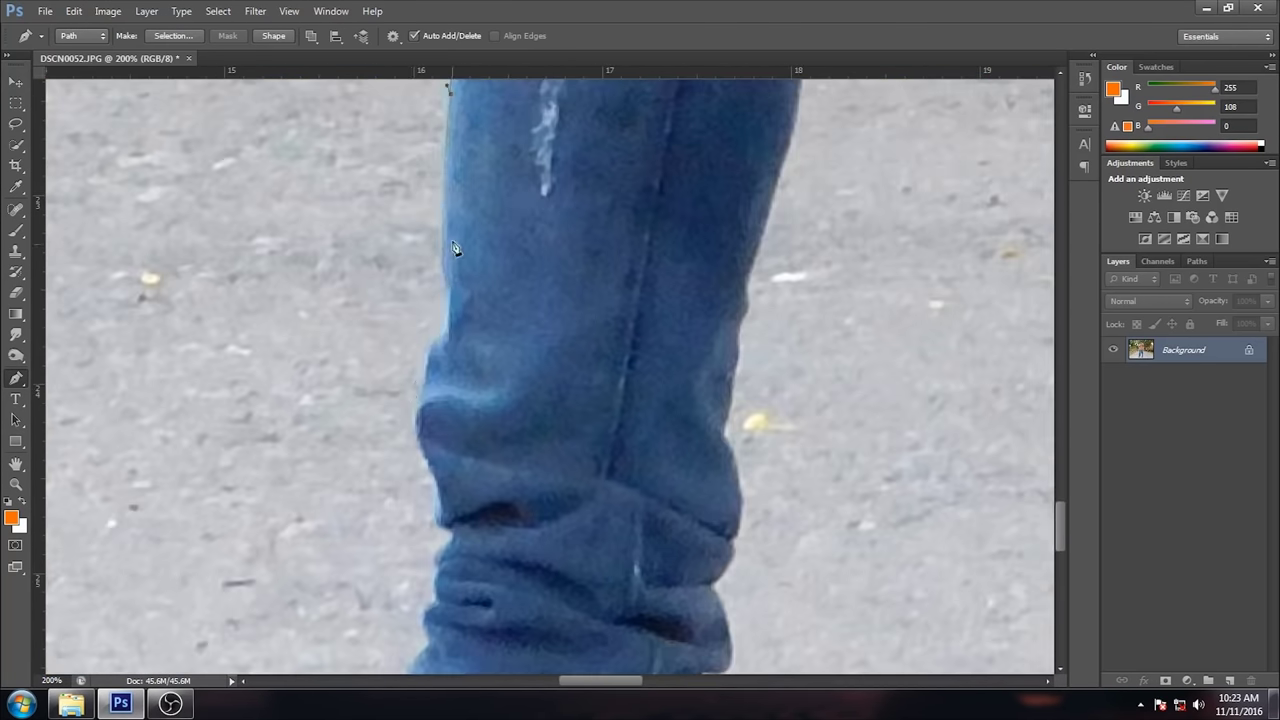
pyautogui.scroll(-5, 440, 583)
pyautogui.hscroll(-3, 452, 393)
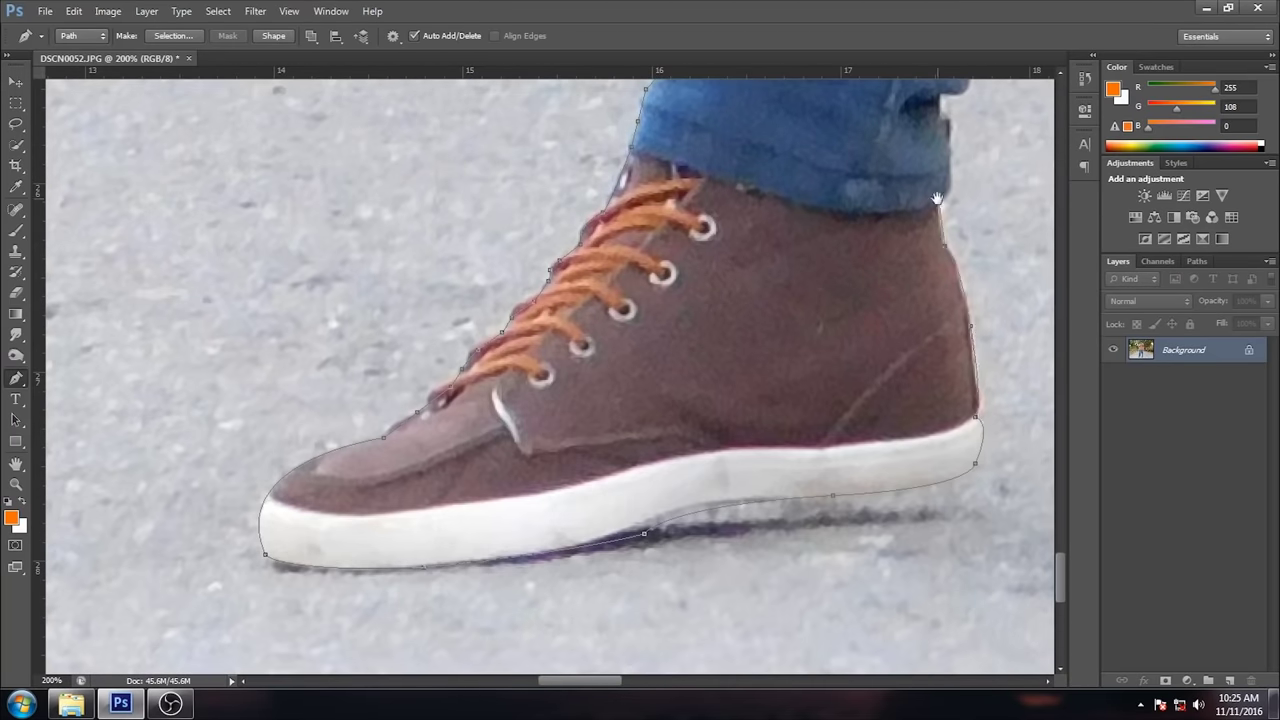
pyautogui.scroll(5, 829, 251)
pyautogui.scroll(5, 694, 171)
pyautogui.scroll(3, 726, 260)
pyautogui.press('z')
pyautogui.press('p')
pyautogui.scroll(-5, 726, 260)
pyautogui.hscroll(3, 726, 260)
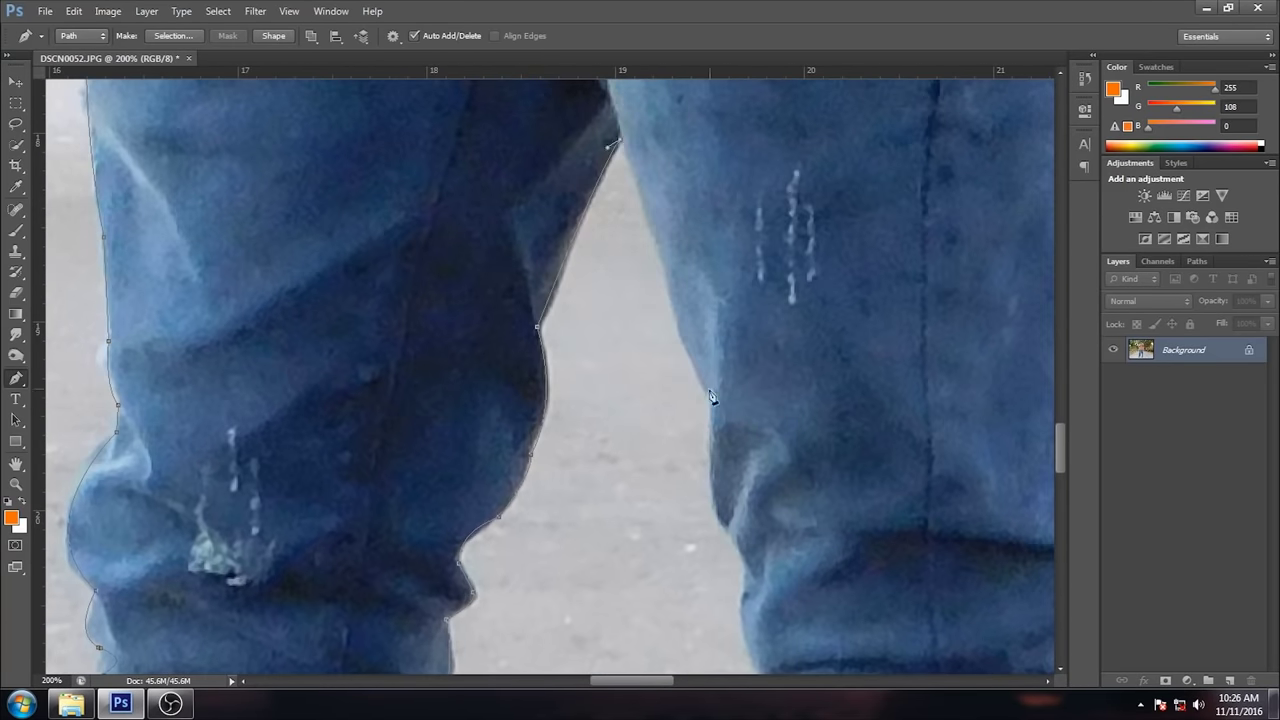
pyautogui.scroll(-5, 634, 414)
pyautogui.scroll(-5, 663, 423)
pyautogui.scroll(-2, 643, 230)
pyautogui.scroll(-2, 643, 230)
pyautogui.hscroll(-3, 643, 230)
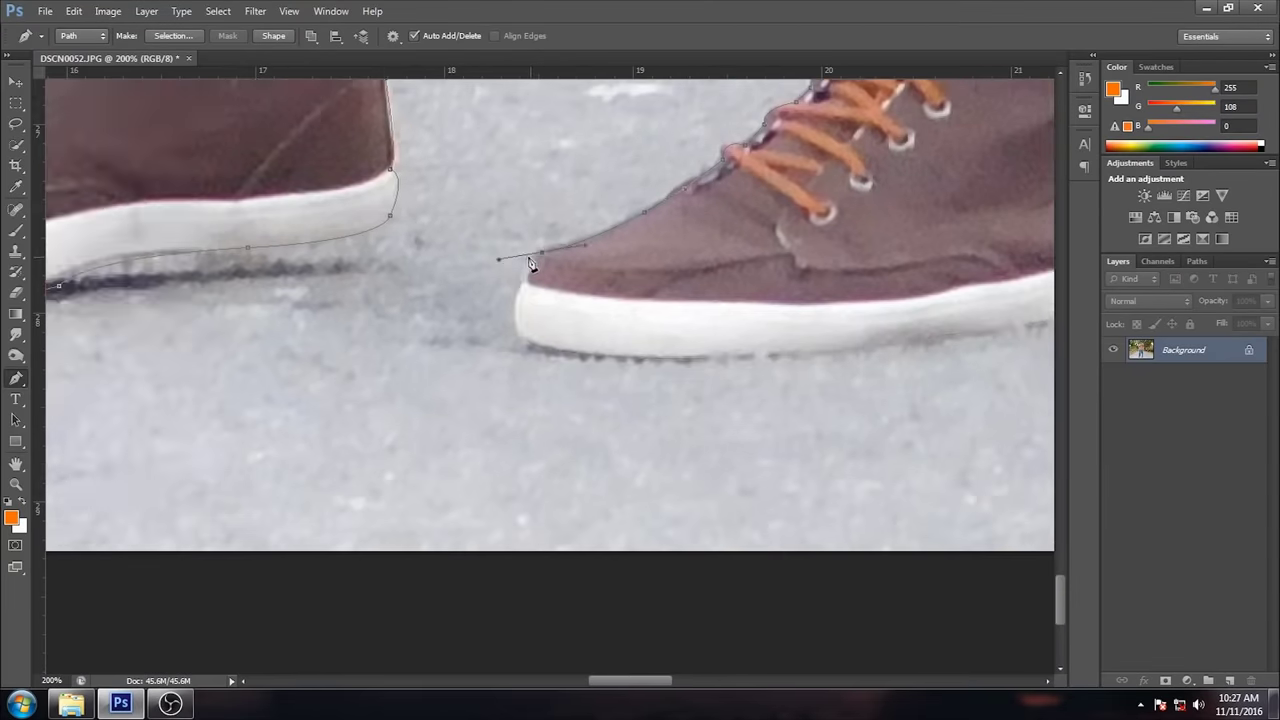
pyautogui.hscroll(6, 660, 280)
pyautogui.scroll(3, 670, 320)
pyautogui.scroll(5, 684, 349)
pyautogui.hscroll(2, 684, 349)
pyautogui.scroll(5, 684, 349)
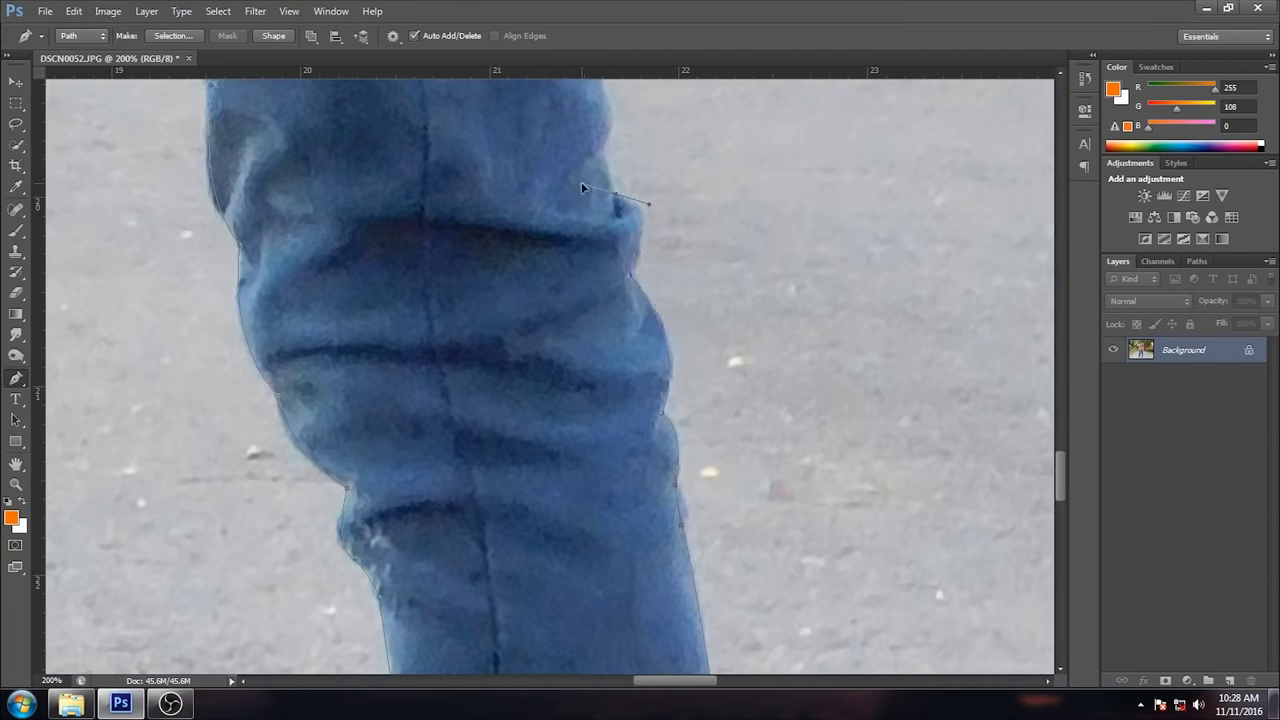
pyautogui.scroll(5, 634, 251)
pyautogui.scroll(5, 523, 123)
pyautogui.scroll(3, 808, 166)
# Step: Close the outline around the jeans waist, hand and head, and make it a selection
pyautogui.moveTo(834, 662); pyautogui.dragTo(600, 393)
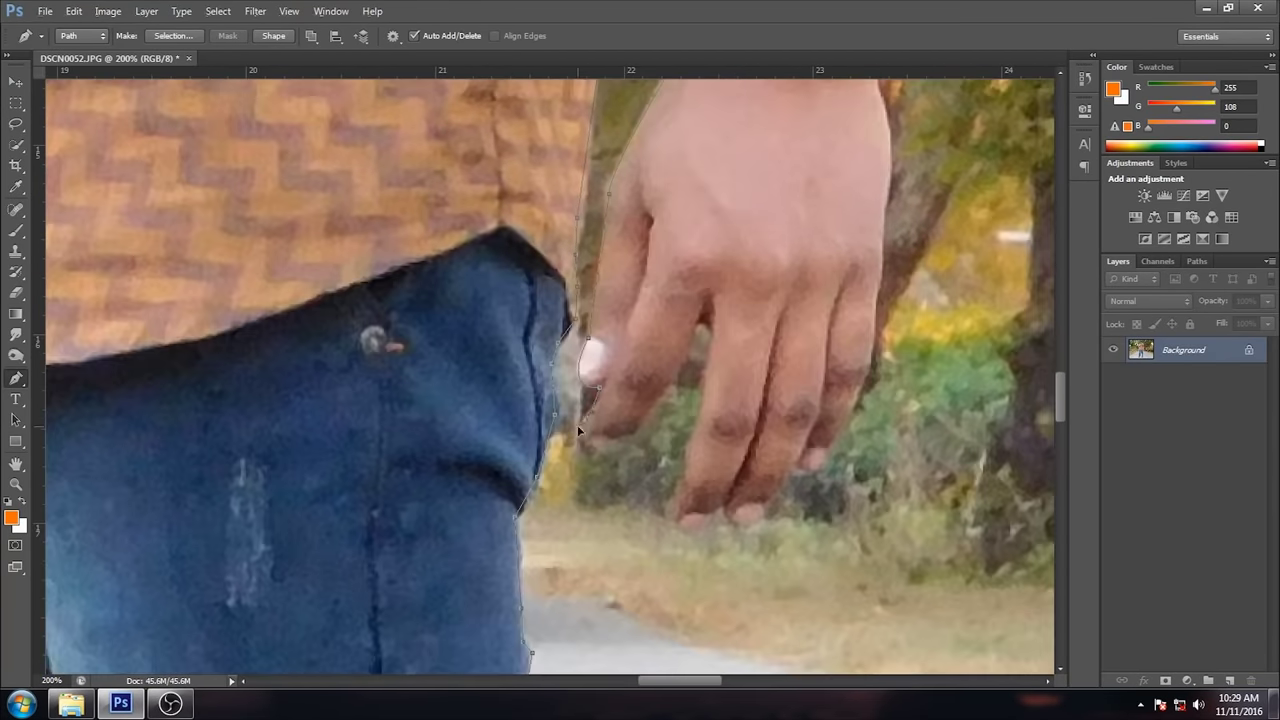
pyautogui.scroll(5, 737, 586)
pyautogui.scroll(5, 857, 257)
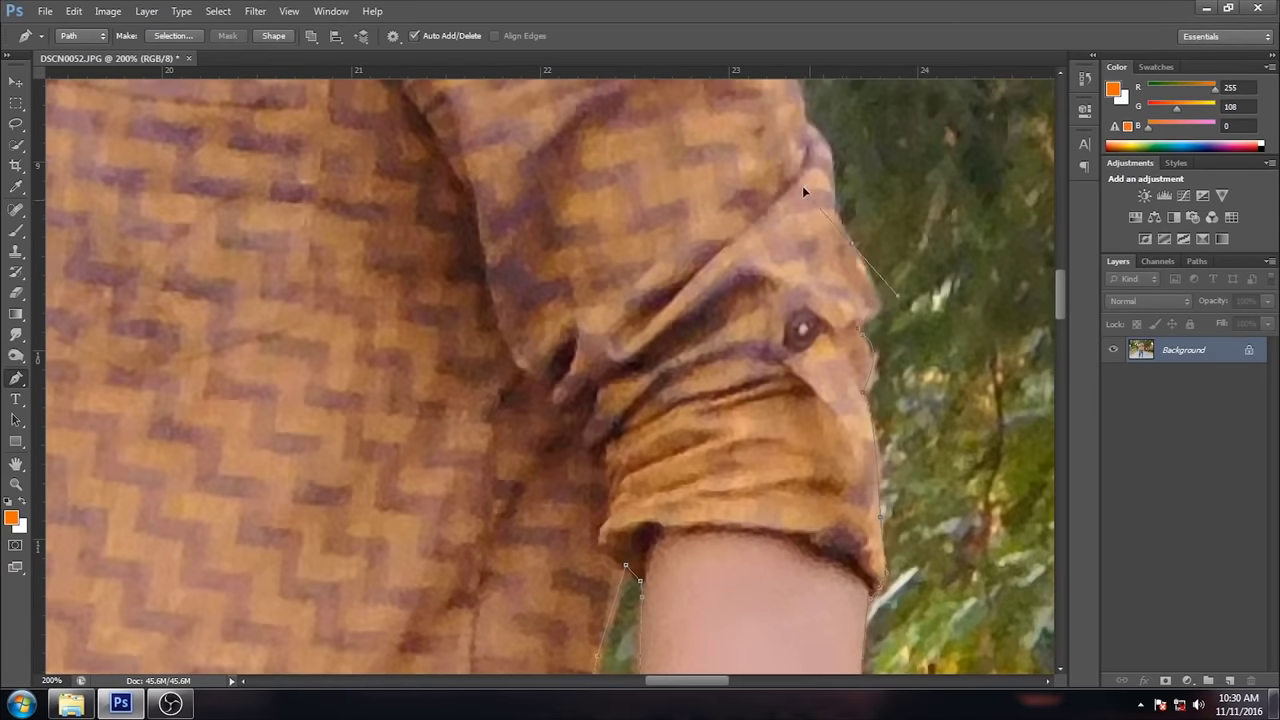
pyautogui.scroll(5, 834, 286)
pyautogui.scroll(4, 752, 248)
pyautogui.hscroll(-3, 752, 248)
pyautogui.scroll(4, 752, 248)
pyautogui.scroll(5, 600, 320)
pyautogui.hscroll(-2, 600, 320)
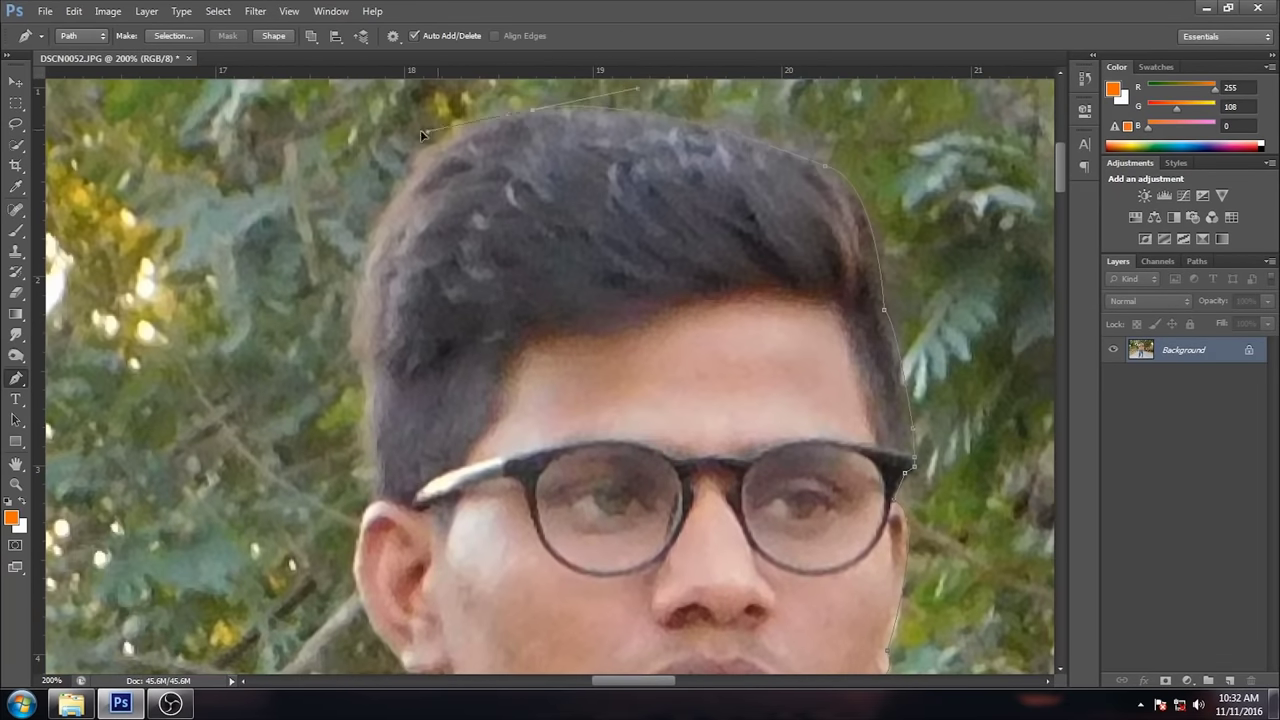
pyautogui.scroll(-4, 404, 375)
pyautogui.scroll(-5, 447, 417)
pyautogui.scroll(-5, 447, 417)
pyautogui.hscroll(-3, 447, 417)
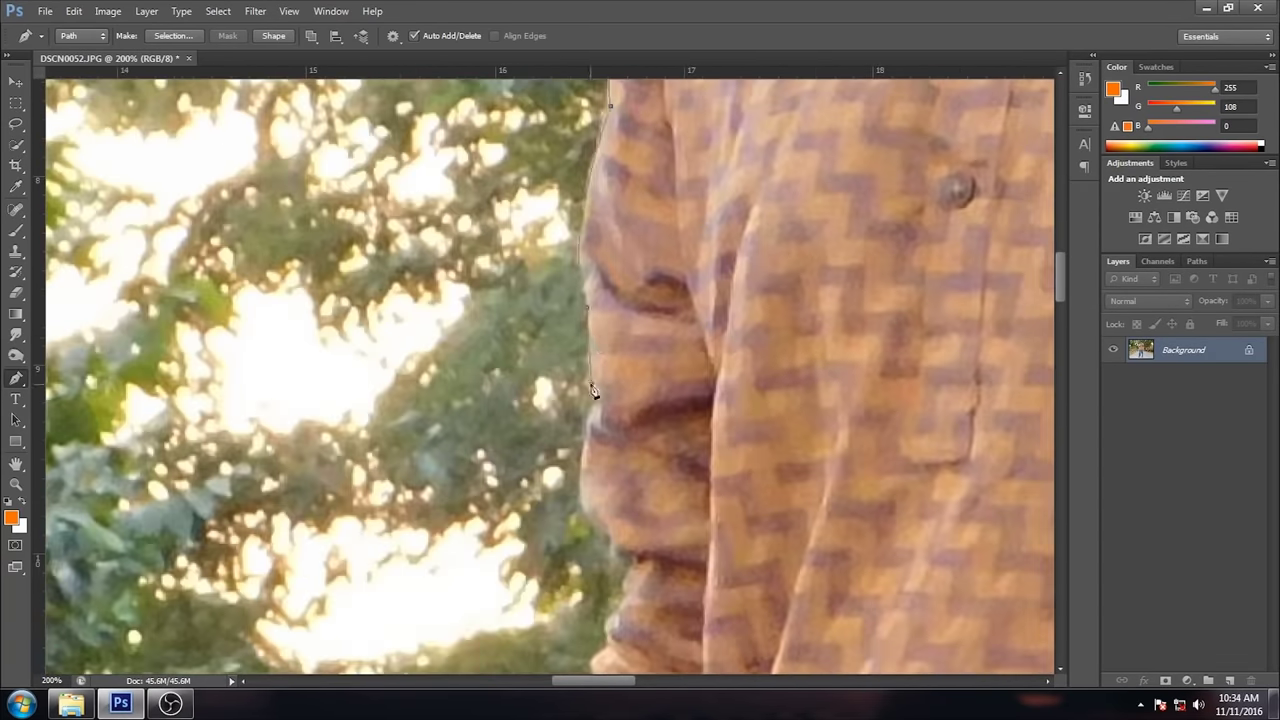
pyautogui.scroll(-3, 614, 491)
pyautogui.scroll(-4, 600, 480)
pyautogui.scroll(-5, 600, 480)
pyautogui.hscroll(-1, 490, 395)
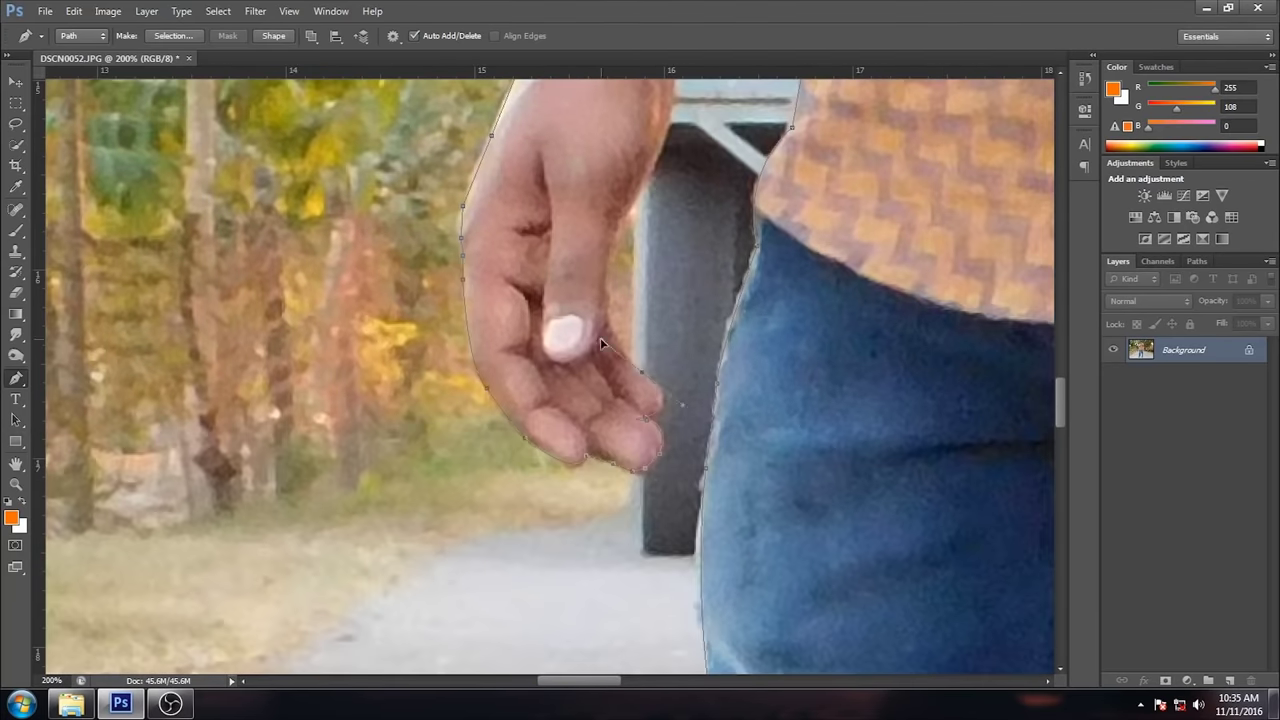
pyautogui.scroll(5, 670, 300)
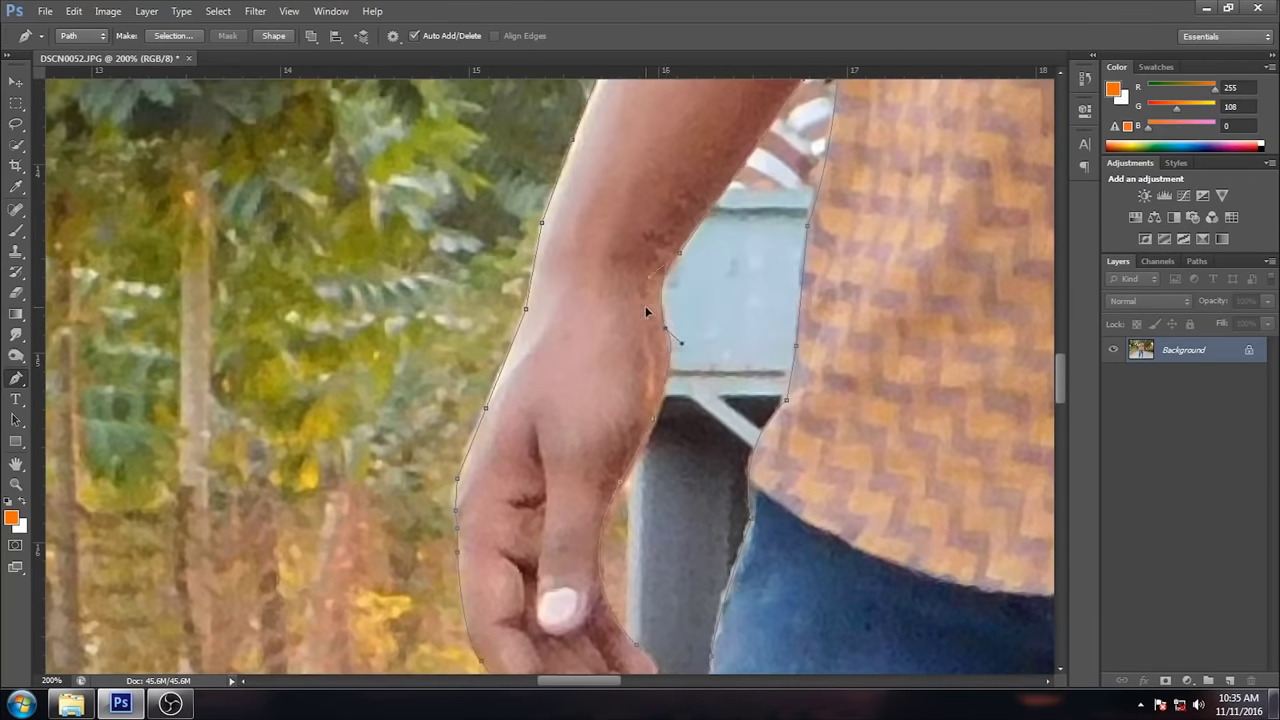
pyautogui.click(180, 37)
# Step: Load the path as a 0-pixel-feather selection and mask out everything but the man
pyautogui.click(722, 207)
pyautogui.hotkey('ctrl', '0')
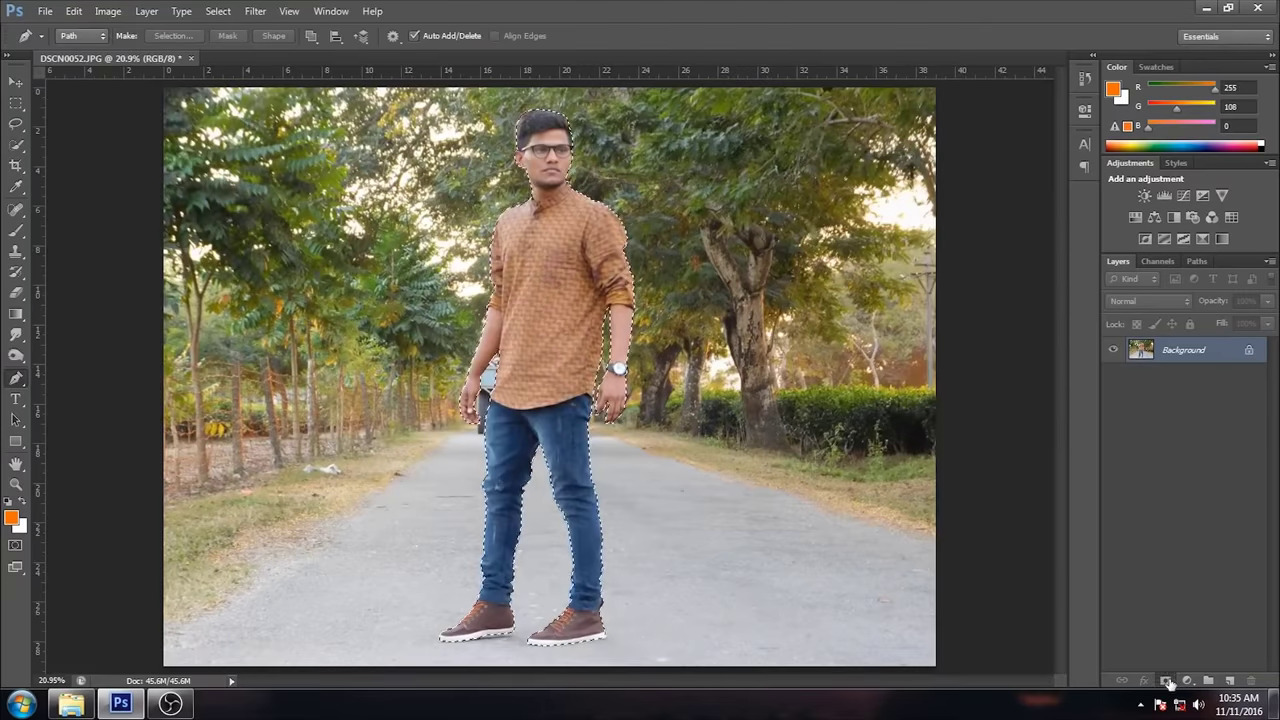
pyautogui.click(1165, 680)
pyautogui.hotkey('ctrl', '-')
# Step: Save the cut-out as DSCN0052.png, then open the foggy fence image
pyautogui.click(45, 14)
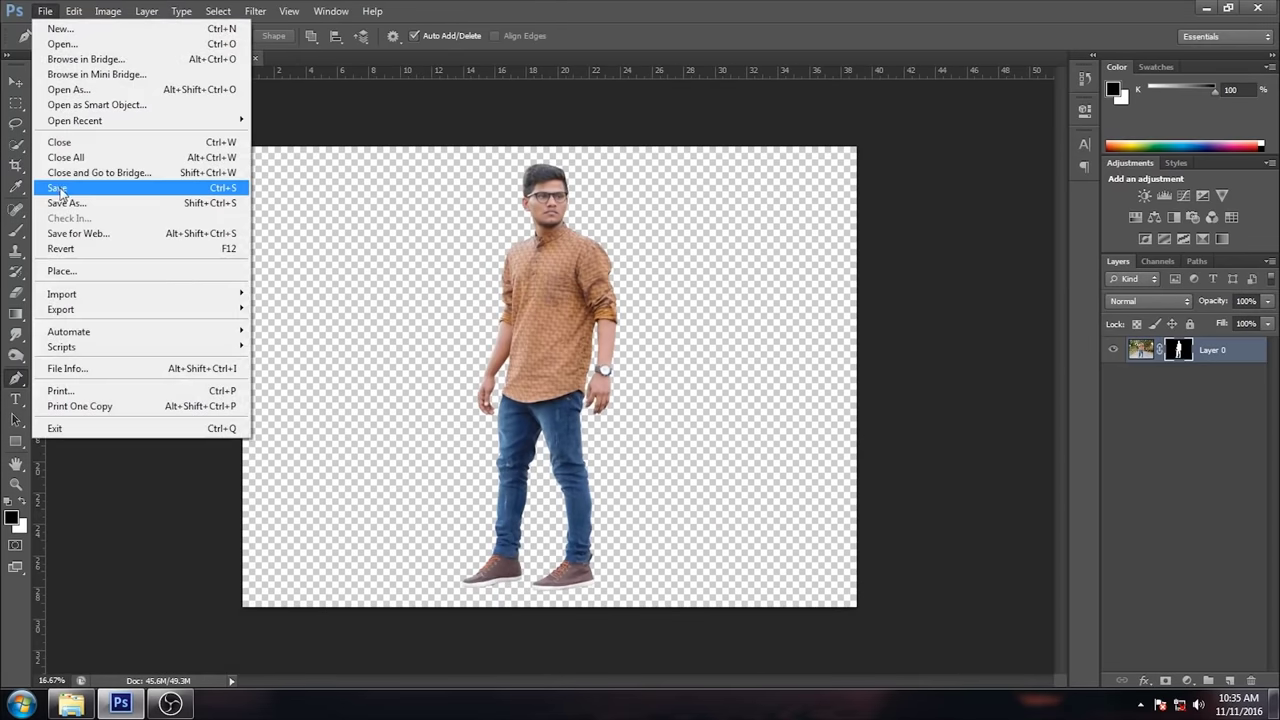
pyautogui.click(80, 190)
pyautogui.click(640, 372)
pyautogui.click(590, 535)
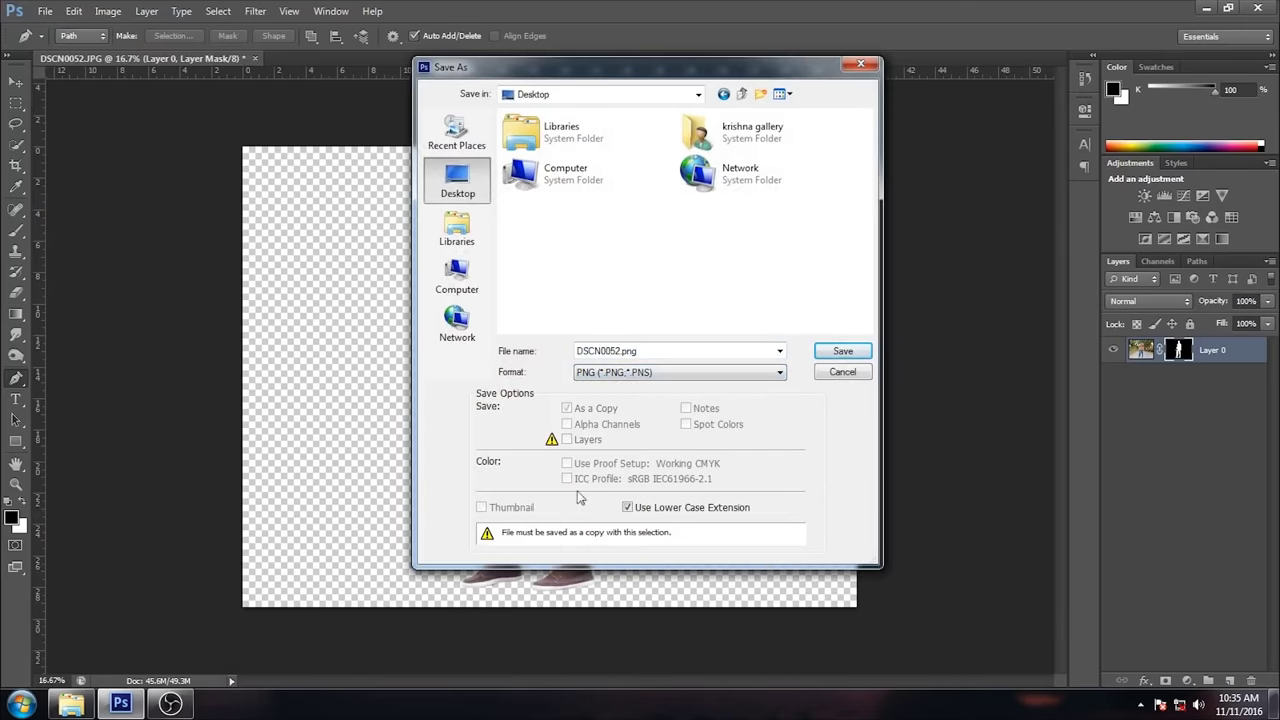
pyautogui.click(826, 356)
pyautogui.click(683, 219)
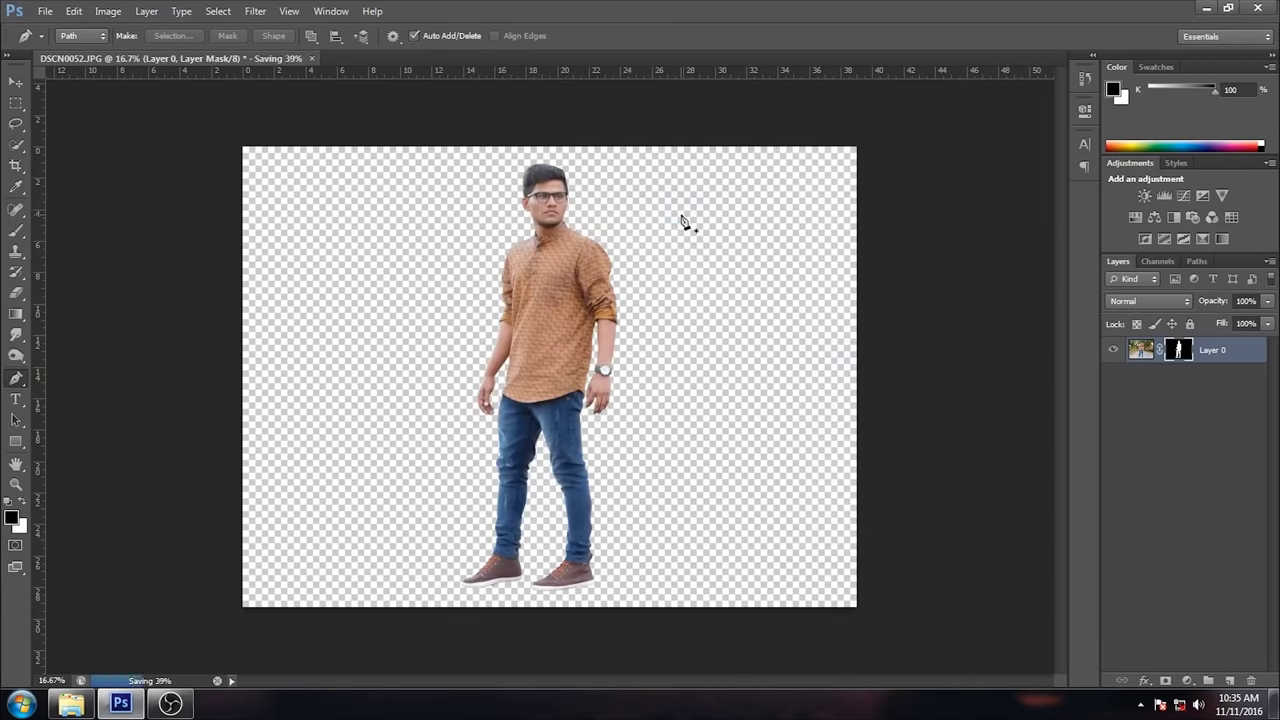
pyautogui.click(70, 705)
pyautogui.moveTo(362, 300); pyautogui.dragTo(567, 46)
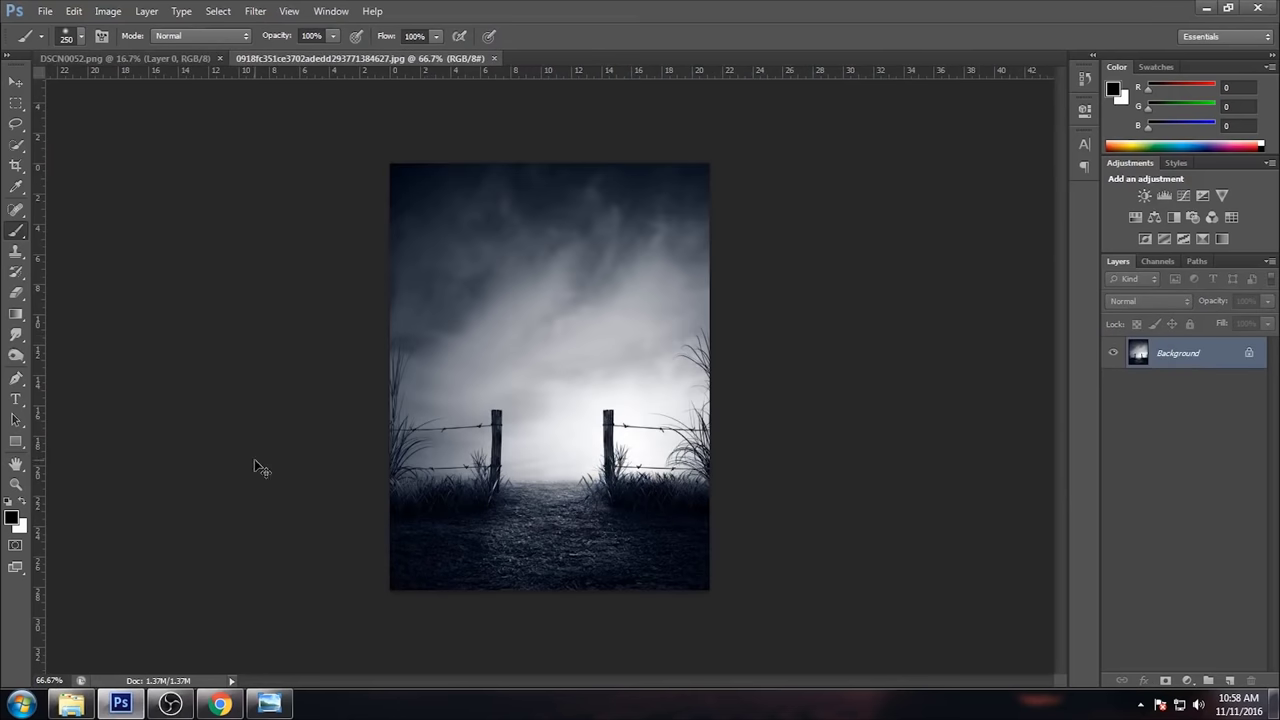
# Step: Add an Exposure layer at -0.28 and a Hue/Saturation layer with hue +11
pyautogui.hotkey('ctrl', '+')
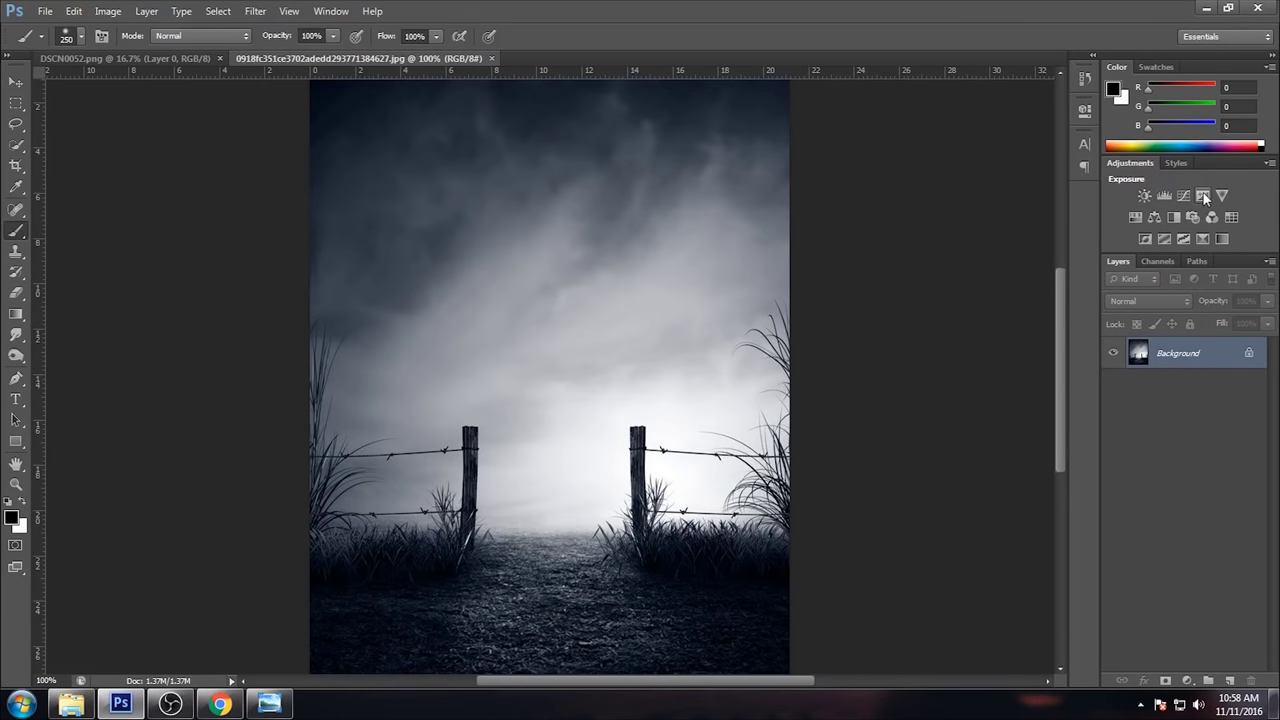
pyautogui.click(1203, 195)
pyautogui.moveTo(952, 188); pyautogui.dragTo(943, 189)
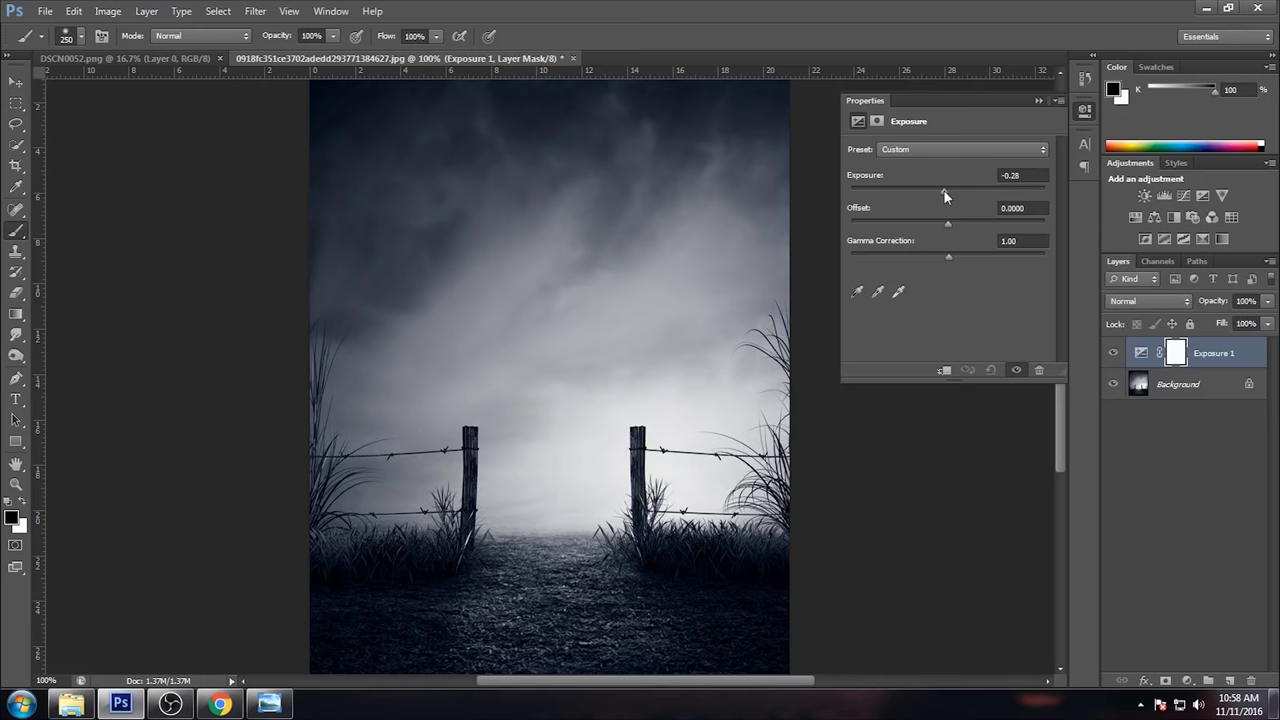
pyautogui.click(1086, 166)
pyautogui.click(1135, 218)
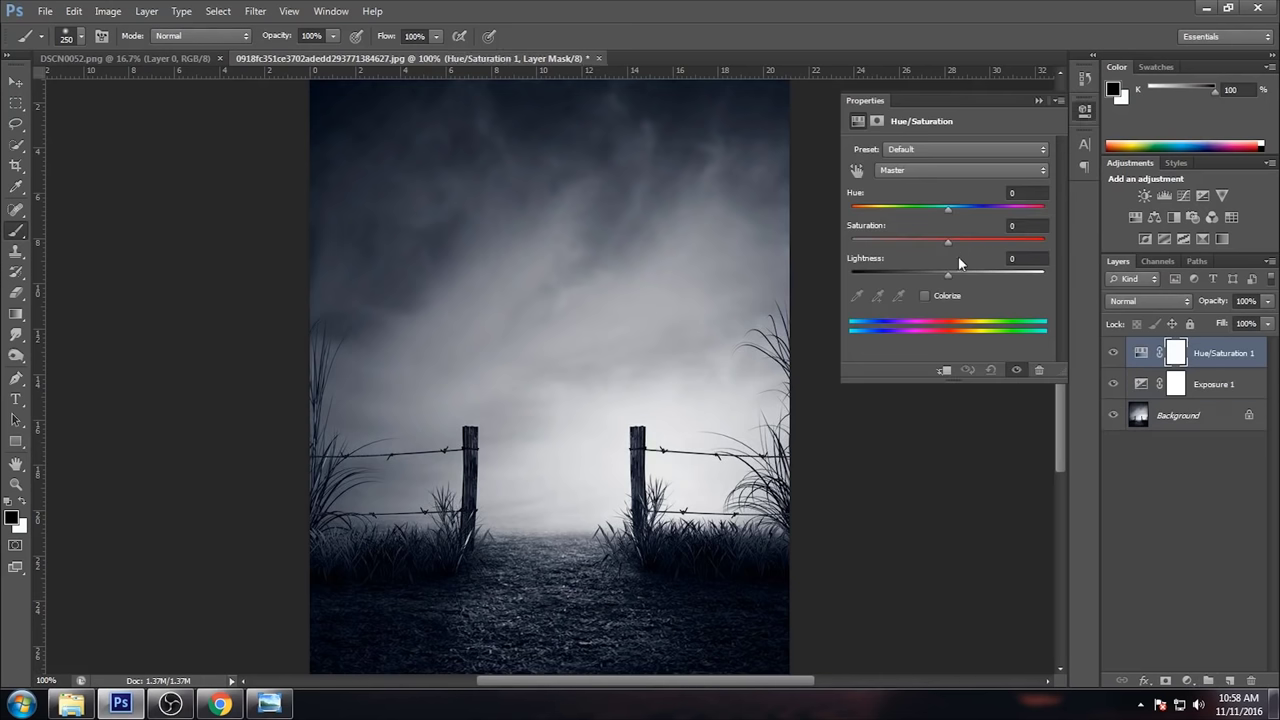
pyautogui.moveTo(946, 222)
pyautogui.mouseDown()
pyautogui.moveTo(948, 209)
pyautogui.moveTo(929, 209)
pyautogui.moveTo(961, 208)
pyautogui.moveTo(963, 238)
pyautogui.mouseUp()
pyautogui.click(1040, 101)
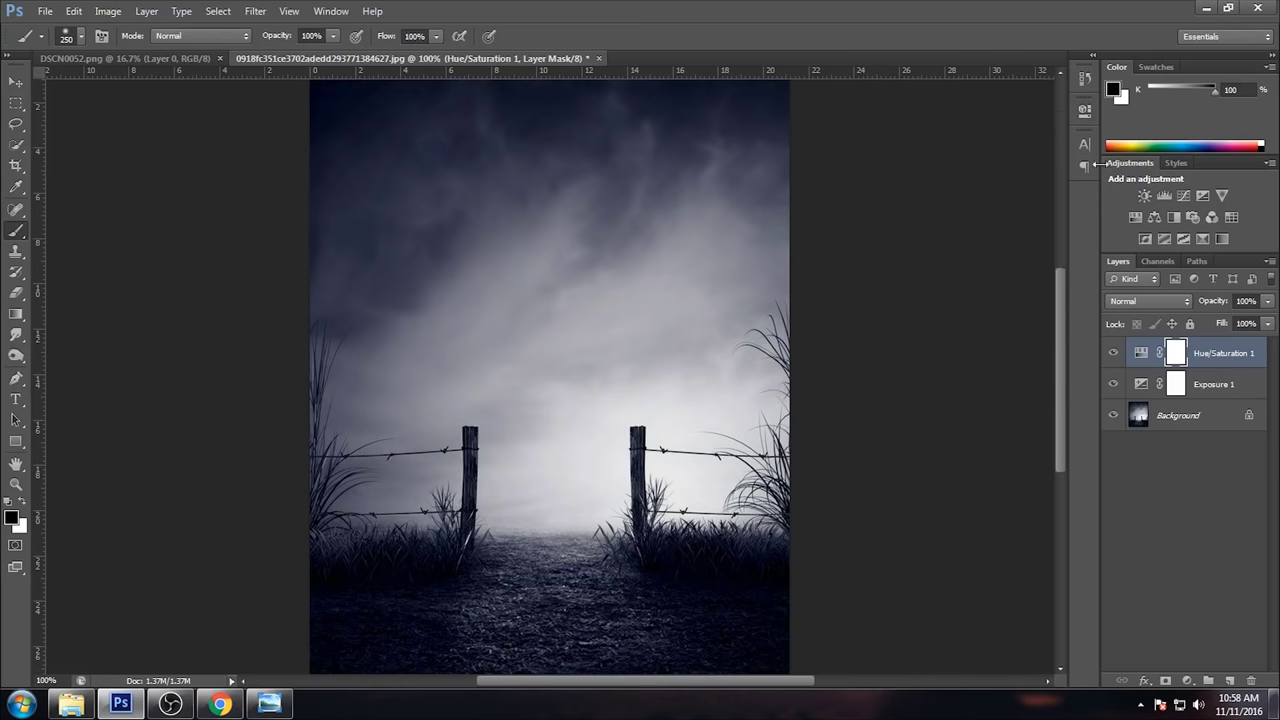
# Step: Add a Color Balance layer with midtones at +56 red and -98 toward yellow
pyautogui.click(1150, 217)
pyautogui.moveTo(924, 185); pyautogui.dragTo(959, 188)
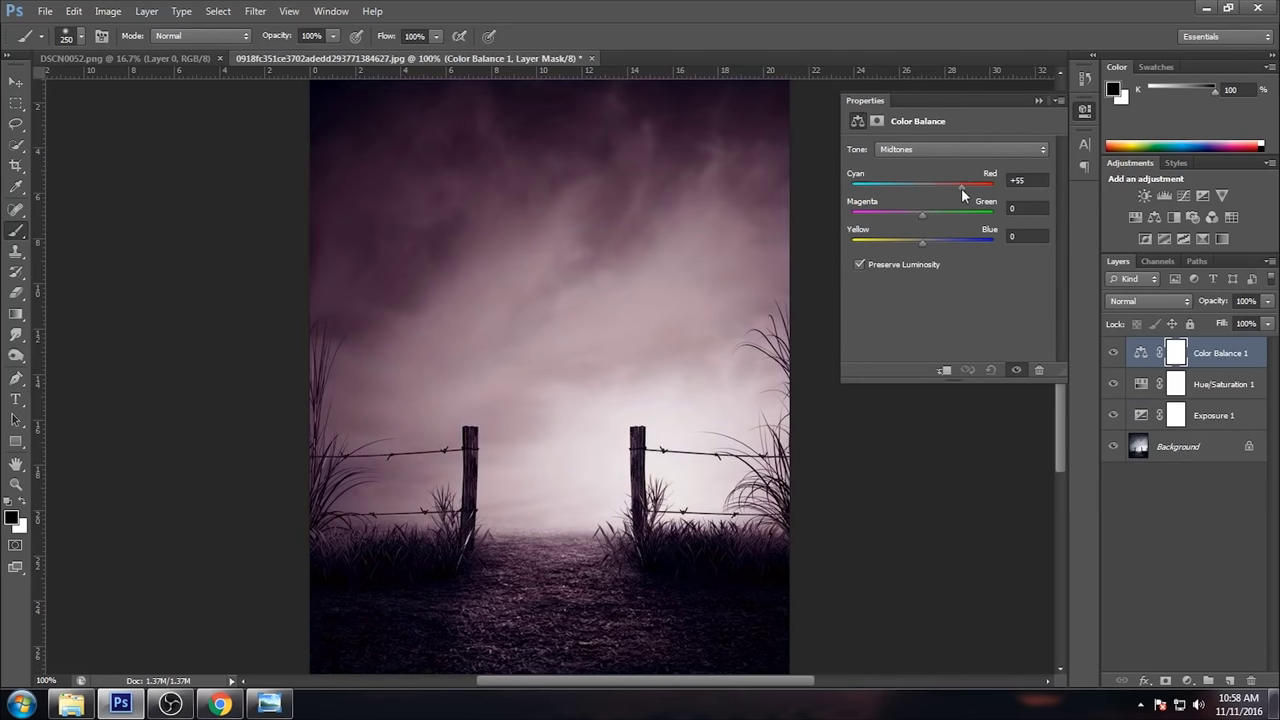
pyautogui.moveTo(921, 242); pyautogui.dragTo(880, 247)
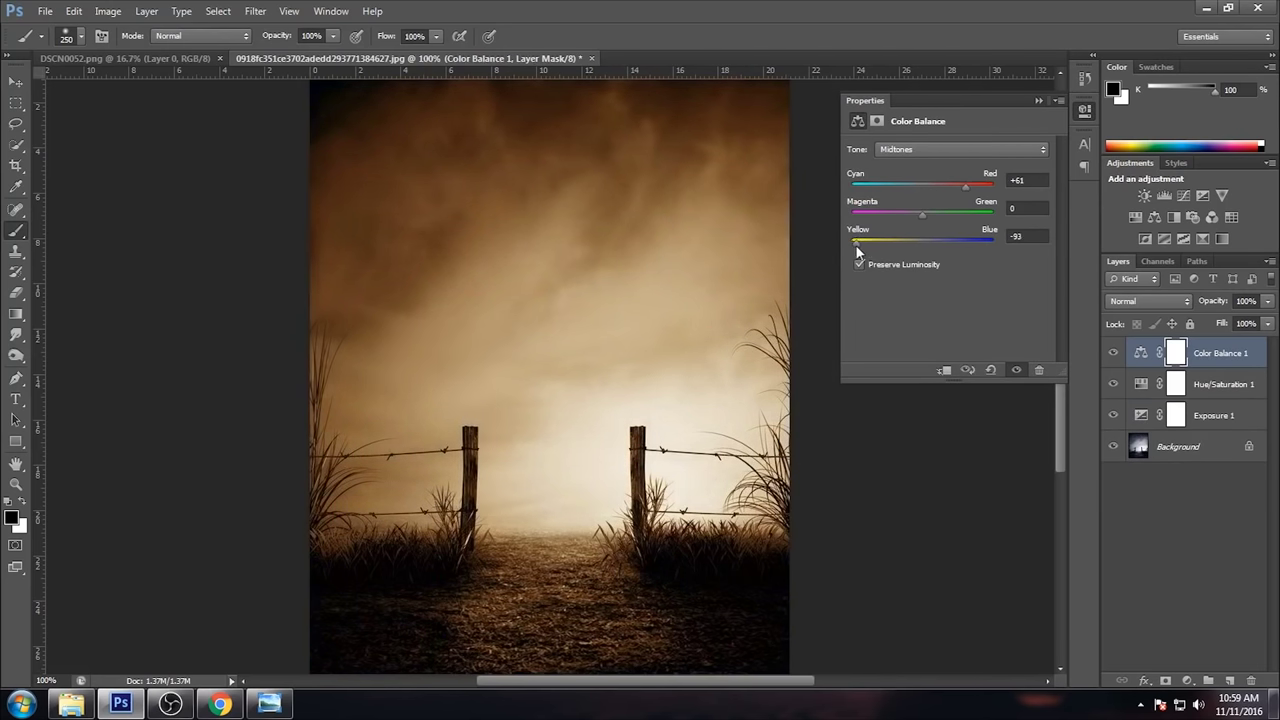
pyautogui.moveTo(962, 185); pyautogui.dragTo(955, 188)
pyautogui.click(1038, 101)
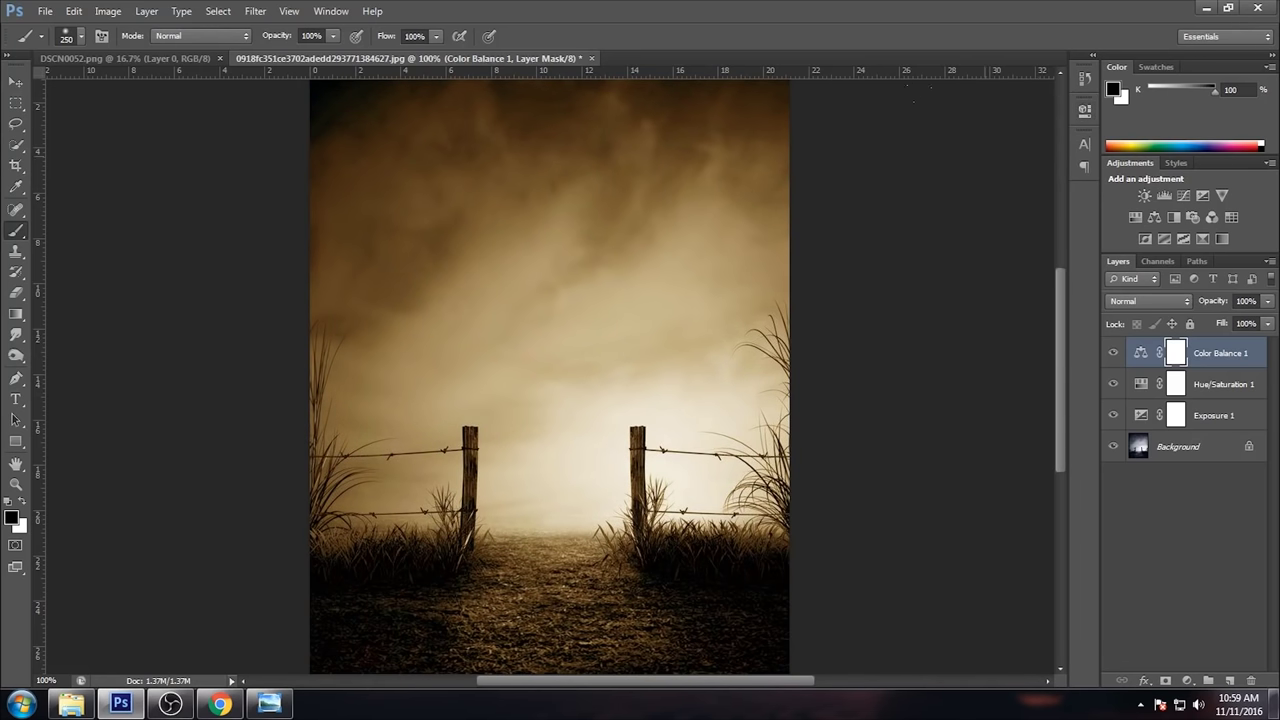
# Step: Drag the cut-out man from DSCN0052 into the fence scene as Layer 1
pyautogui.click(90, 63)
pyautogui.press('v')
pyautogui.moveTo(542, 194)
pyautogui.mouseDown()
pyautogui.moveTo(509, 188)
pyautogui.moveTo(538, 233)
pyautogui.mouseUp()
pyautogui.hotkey('ctrl', '0')
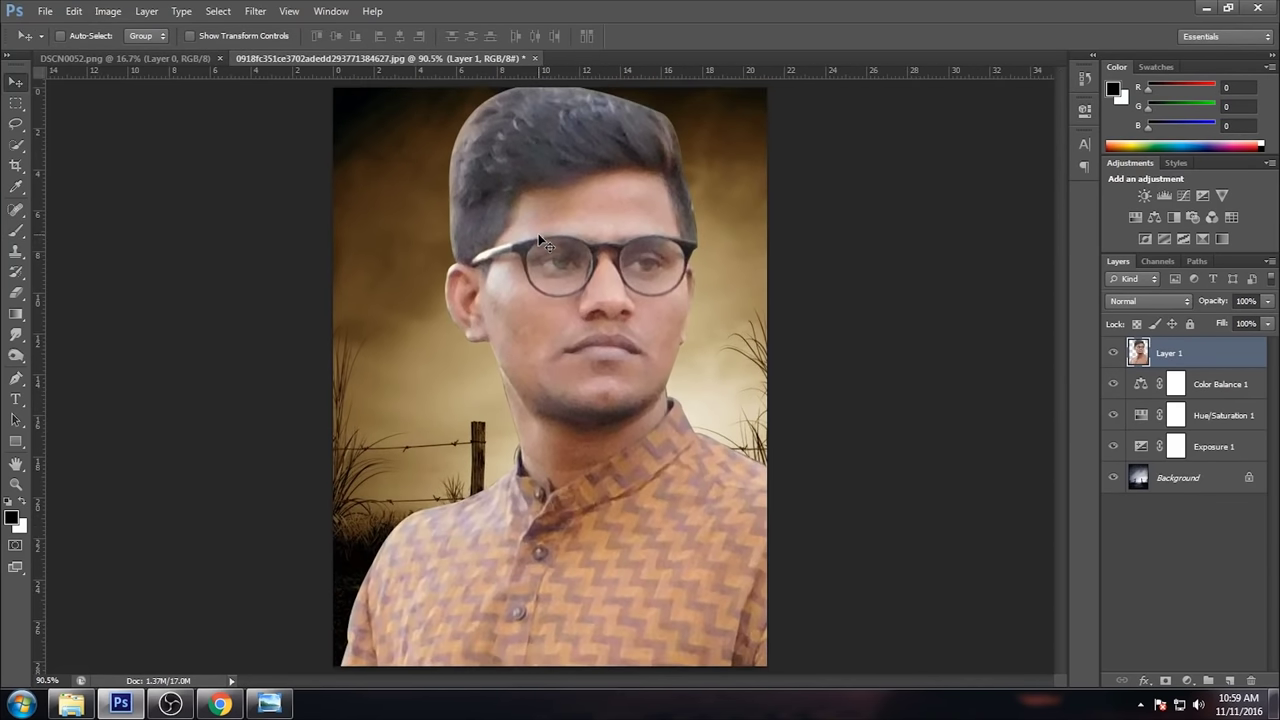
# Step: Scale the man to 18.52% and stand him on the path between the fence posts
pyautogui.hotkey('ctrl', 't')
pyautogui.hotkey('ctrl', '0')
pyautogui.moveTo(609, 331)
pyautogui.mouseDown()
pyautogui.moveTo(539, 463)
pyautogui.moveTo(500, 614)
pyautogui.moveTo(551, 378)
pyautogui.mouseUp()
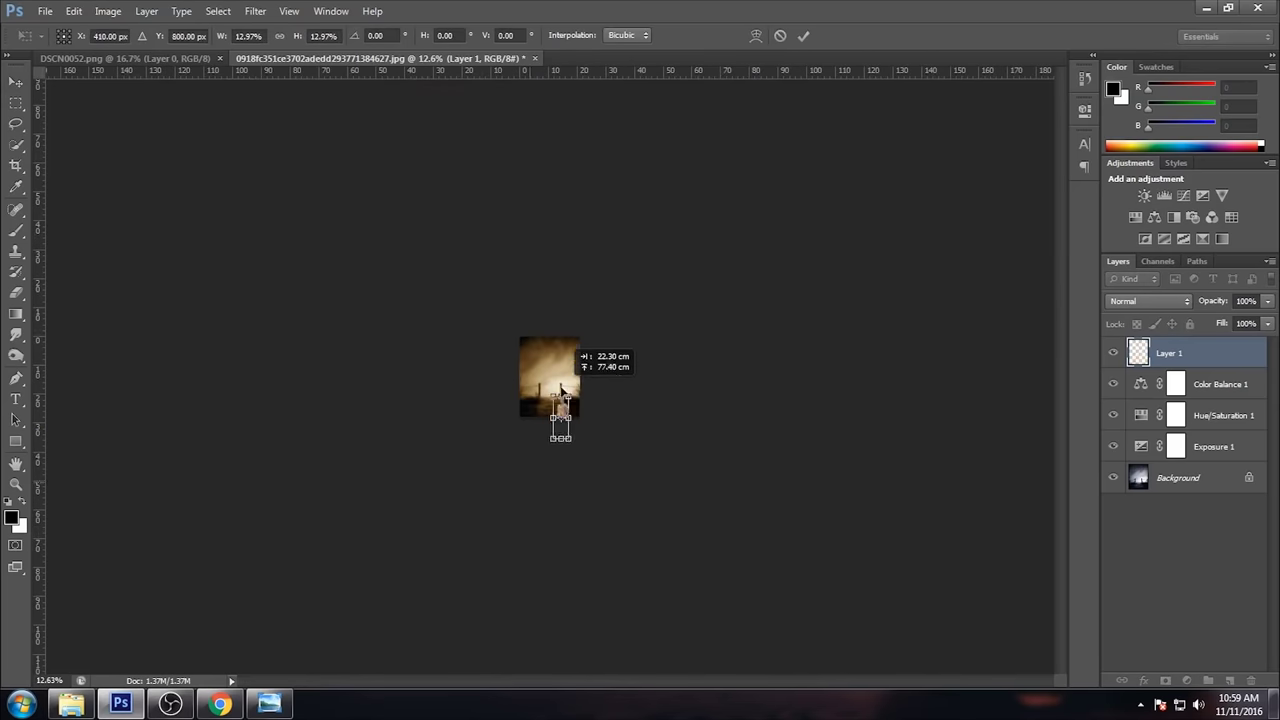
pyautogui.hotkey('ctrl', '0')
pyautogui.moveTo(613, 308); pyautogui.dragTo(679, 207)
pyautogui.moveTo(608, 275)
pyautogui.mouseDown()
pyautogui.moveTo(571, 326)
pyautogui.moveTo(565, 302)
pyautogui.mouseUp()
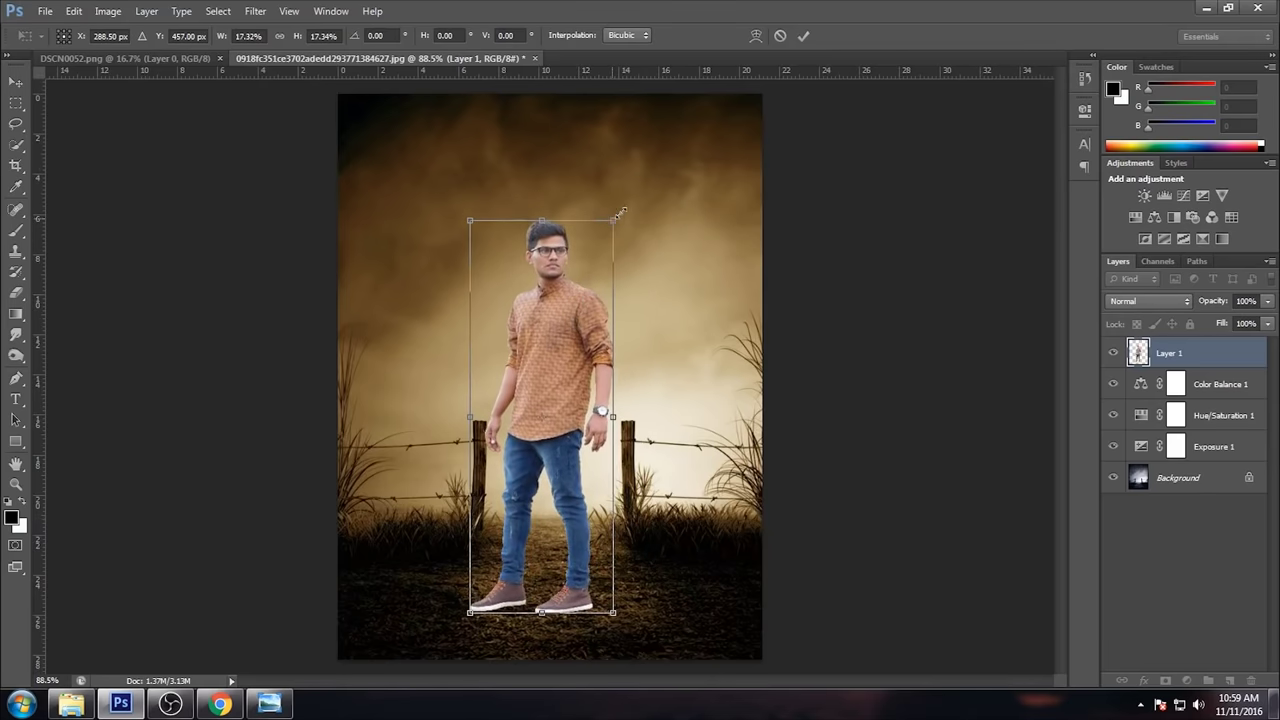
pyautogui.moveTo(620, 213); pyautogui.dragTo(623, 200)
pyautogui.moveTo(609, 281); pyautogui.dragTo(590, 307)
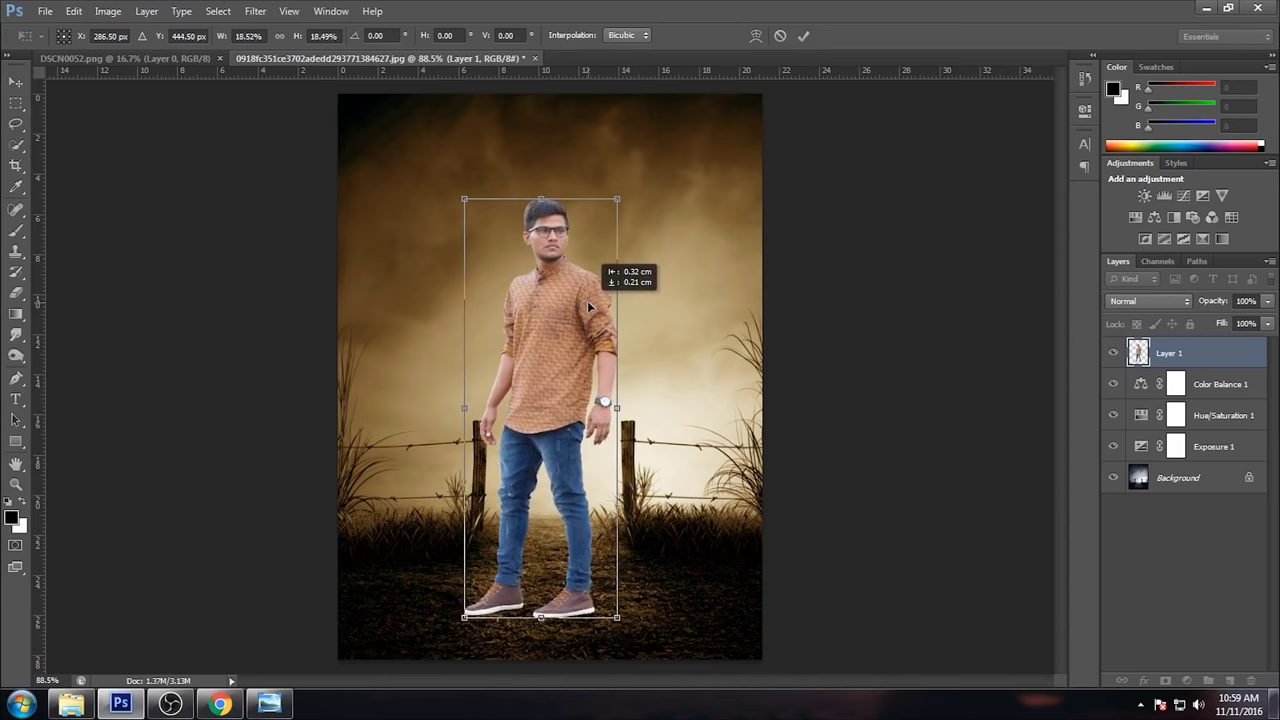
pyautogui.moveTo(585, 249); pyautogui.dragTo(568, 274)
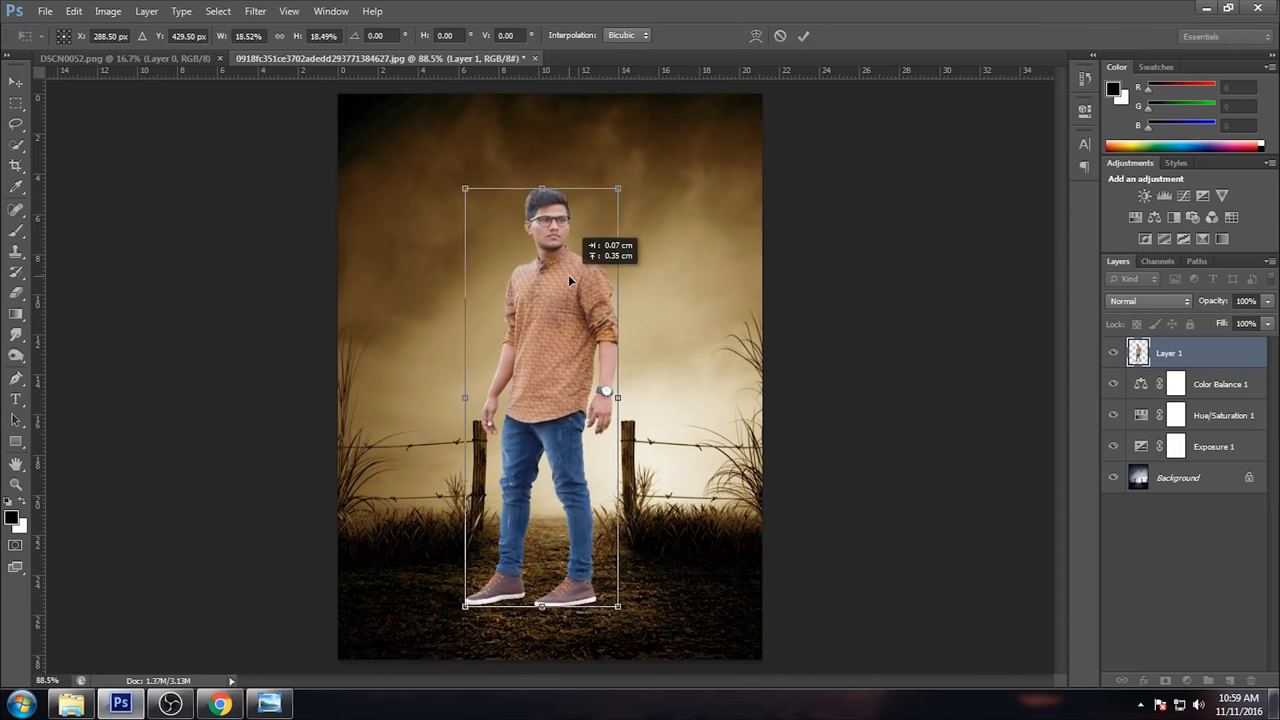
pyautogui.click(801, 37)
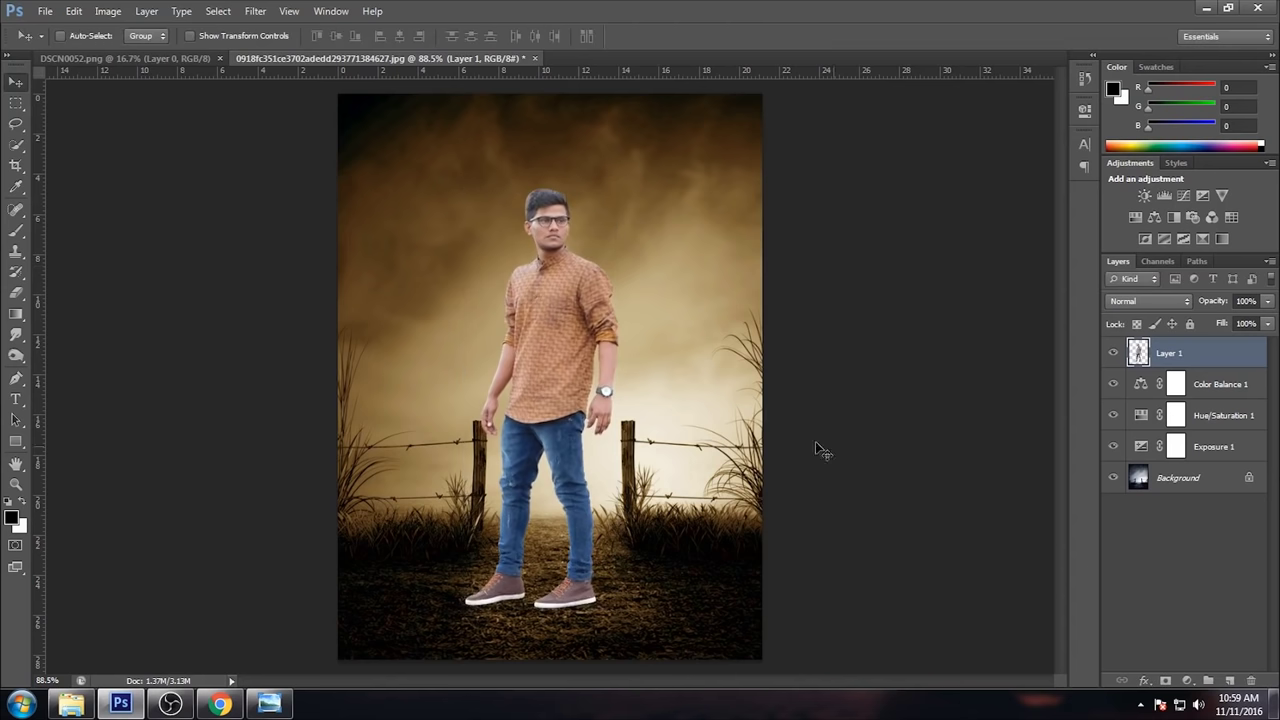
# Step: Merge the Color Balance, Hue/Saturation and Exposure layers into the Background
pyautogui.click(1195, 478)
pyautogui.keyDown('shift'); pyautogui.click(1204, 394); pyautogui.keyUp('shift')
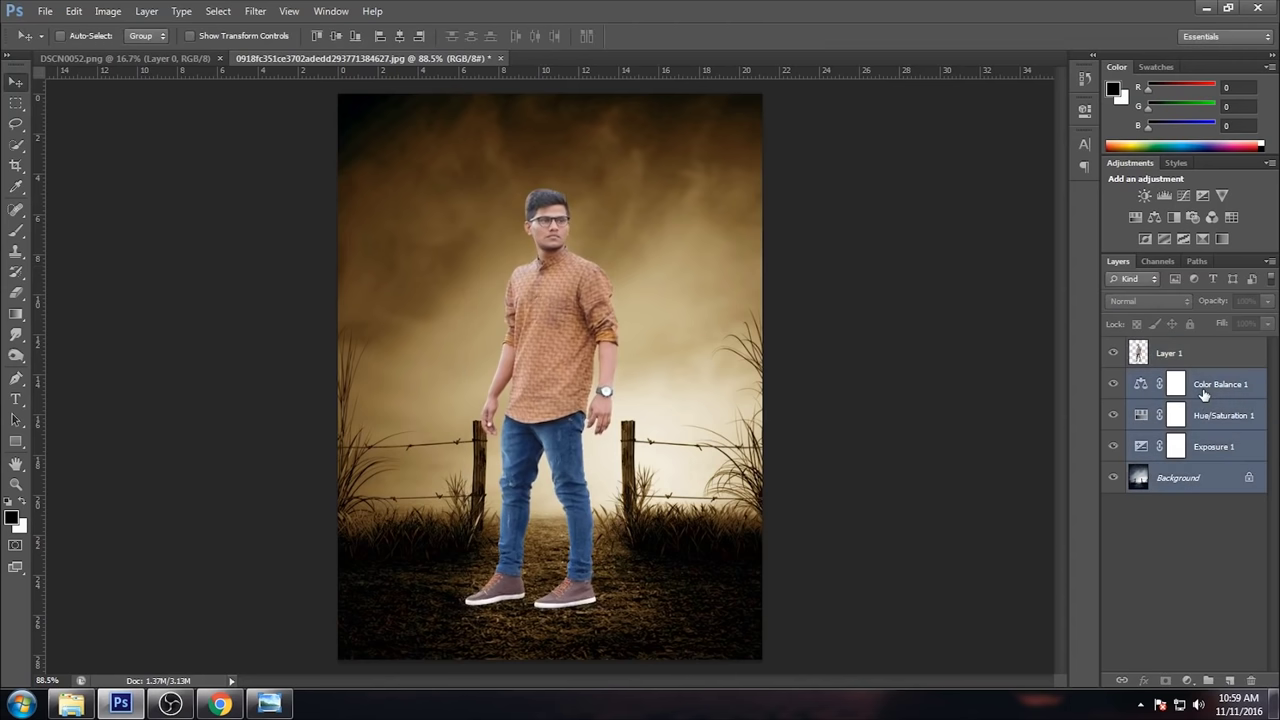
pyautogui.click(1269, 261)
pyautogui.click(1131, 534)
# Step: Duplicate the Background and stretch the copy to 139.50% wide, 110.25% tall, shifted lower
pyautogui.moveTo(1200, 395); pyautogui.dragTo(1229, 680)
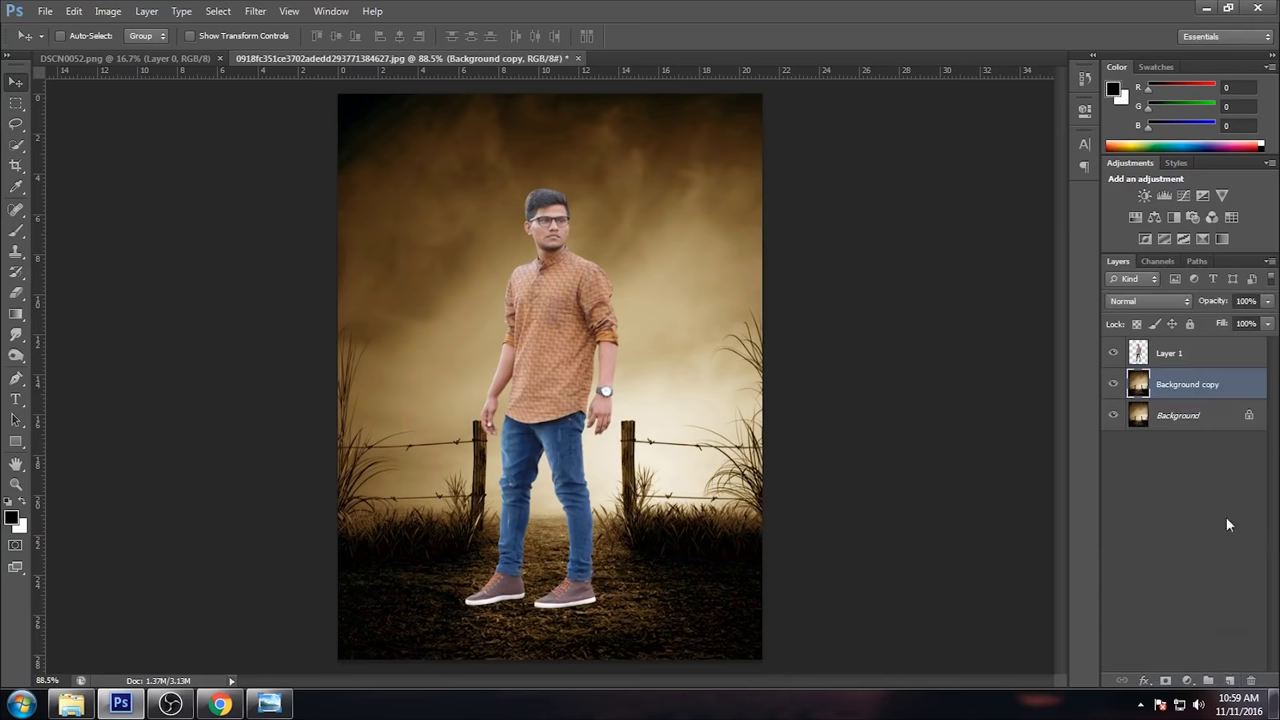
pyautogui.click(74, 11)
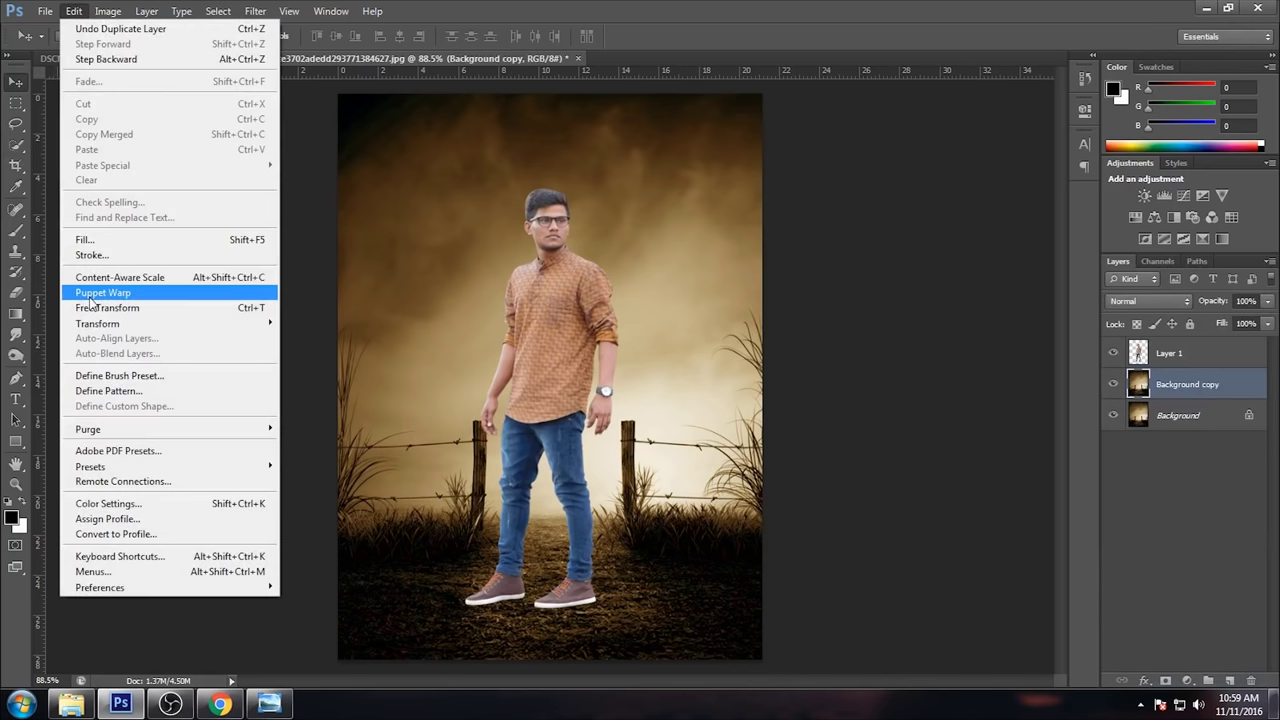
pyautogui.click(90, 296)
pyautogui.moveTo(549, 660); pyautogui.dragTo(550, 716)
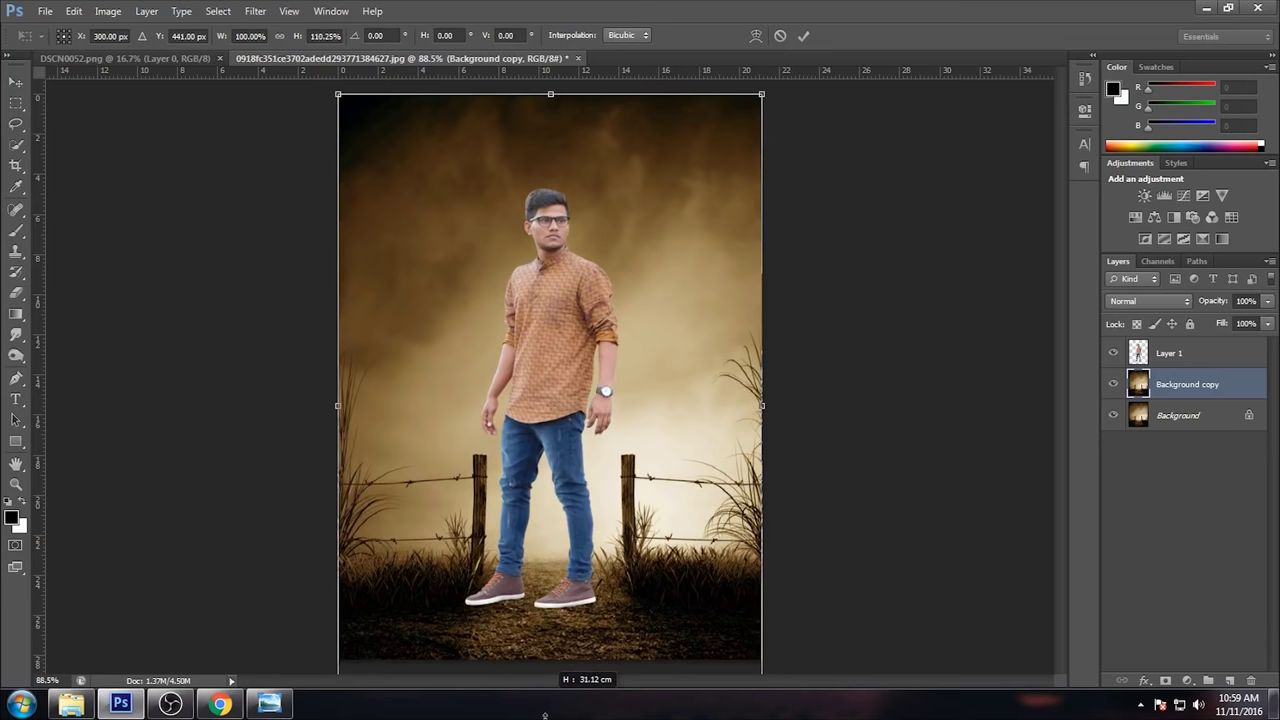
pyautogui.moveTo(337, 407); pyautogui.dragTo(245, 406)
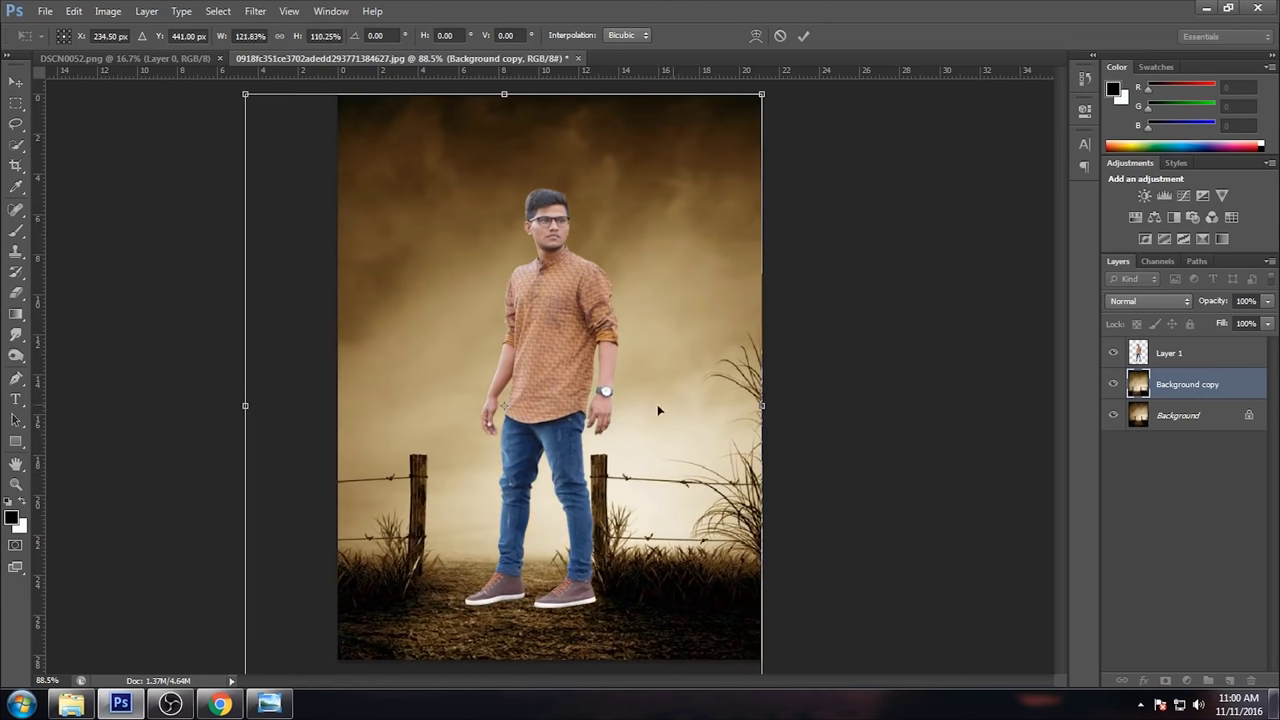
pyautogui.moveTo(762, 407); pyautogui.dragTo(838, 407)
pyautogui.moveTo(628, 442); pyautogui.dragTo(628, 492)
pyautogui.press('b')
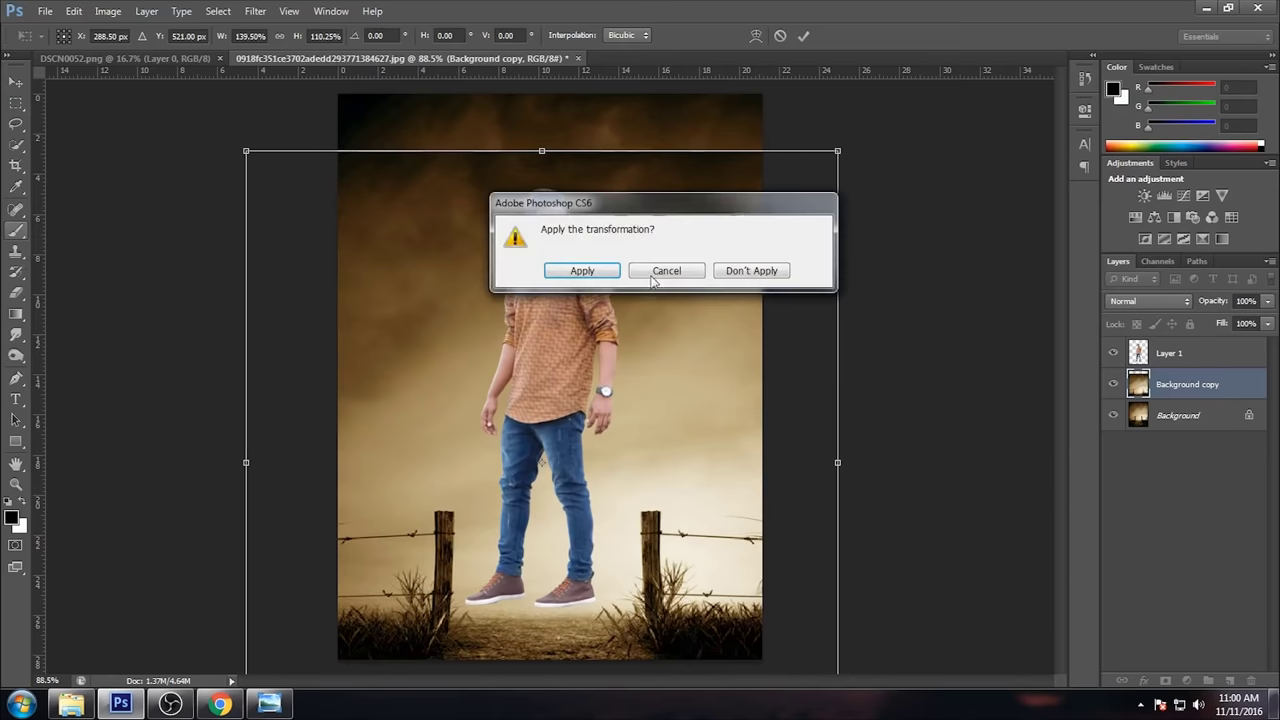
pyautogui.press('Return')
# Step: Mask the Background copy, painting out the ground so the original fence shows
pyautogui.click(1165, 680)
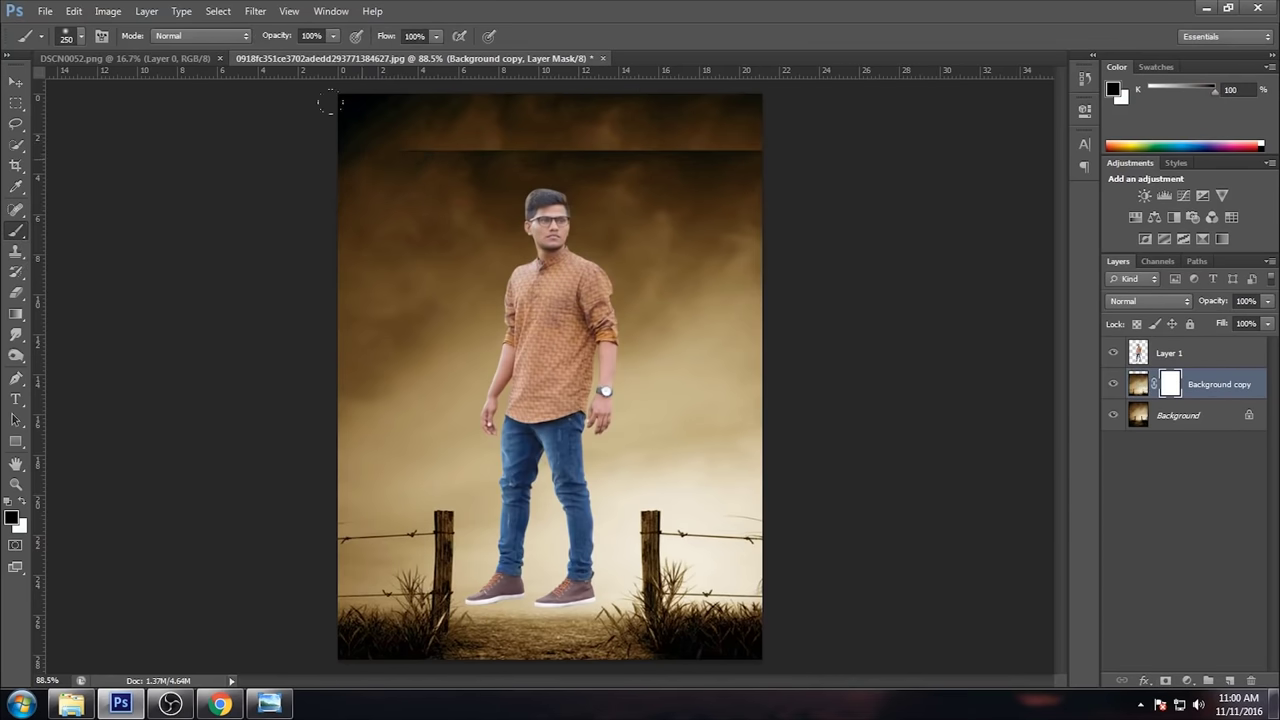
pyautogui.moveTo(330, 101); pyautogui.dragTo(447, 90)
pyautogui.moveTo(570, 215); pyautogui.dragTo(655, 278)
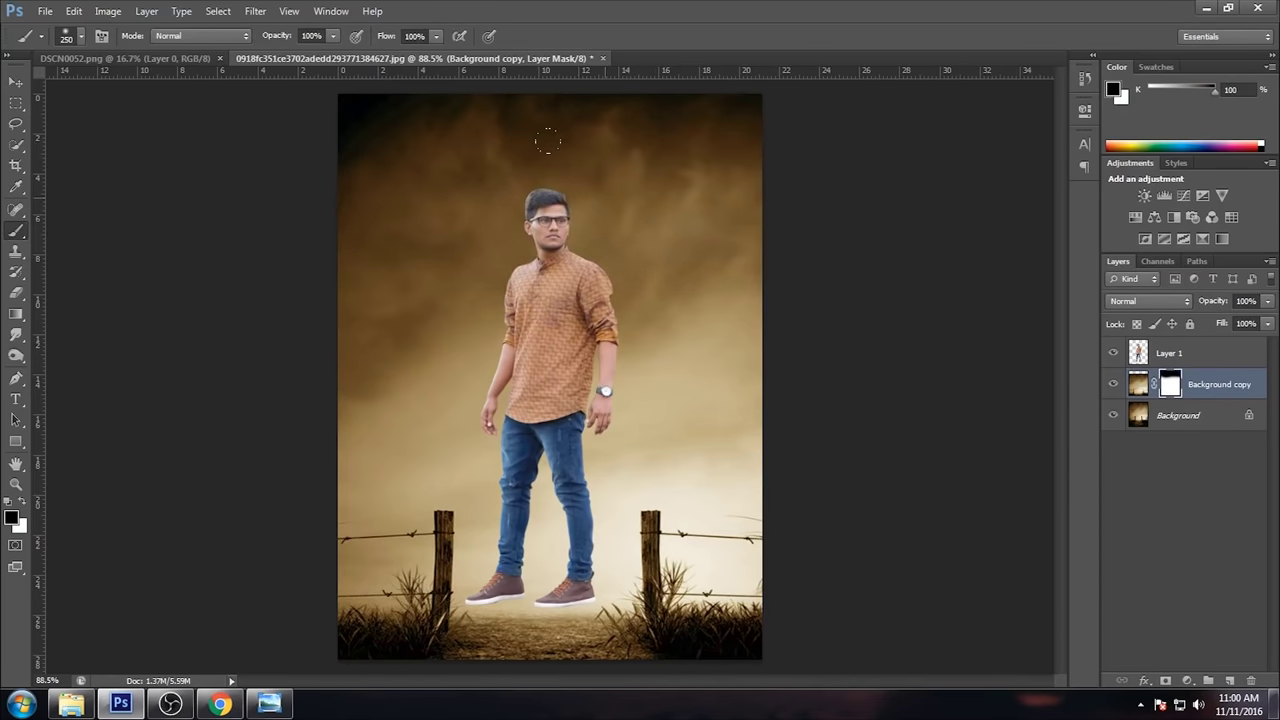
pyautogui.hotkey('ctrl', '-')
pyautogui.moveTo(359, 546)
pyautogui.mouseDown()
pyautogui.moveTo(457, 557)
pyautogui.moveTo(357, 623)
pyautogui.moveTo(662, 534)
pyautogui.moveTo(600, 480)
pyautogui.moveTo(690, 490)
pyautogui.moveTo(600, 470)
pyautogui.moveTo(550, 510)
pyautogui.mouseUp()
pyautogui.moveTo(409, 536)
pyautogui.mouseDown()
pyautogui.moveTo(374, 520)
pyautogui.moveTo(460, 490)
pyautogui.moveTo(374, 491)
pyautogui.moveTo(514, 496)
pyautogui.mouseUp()
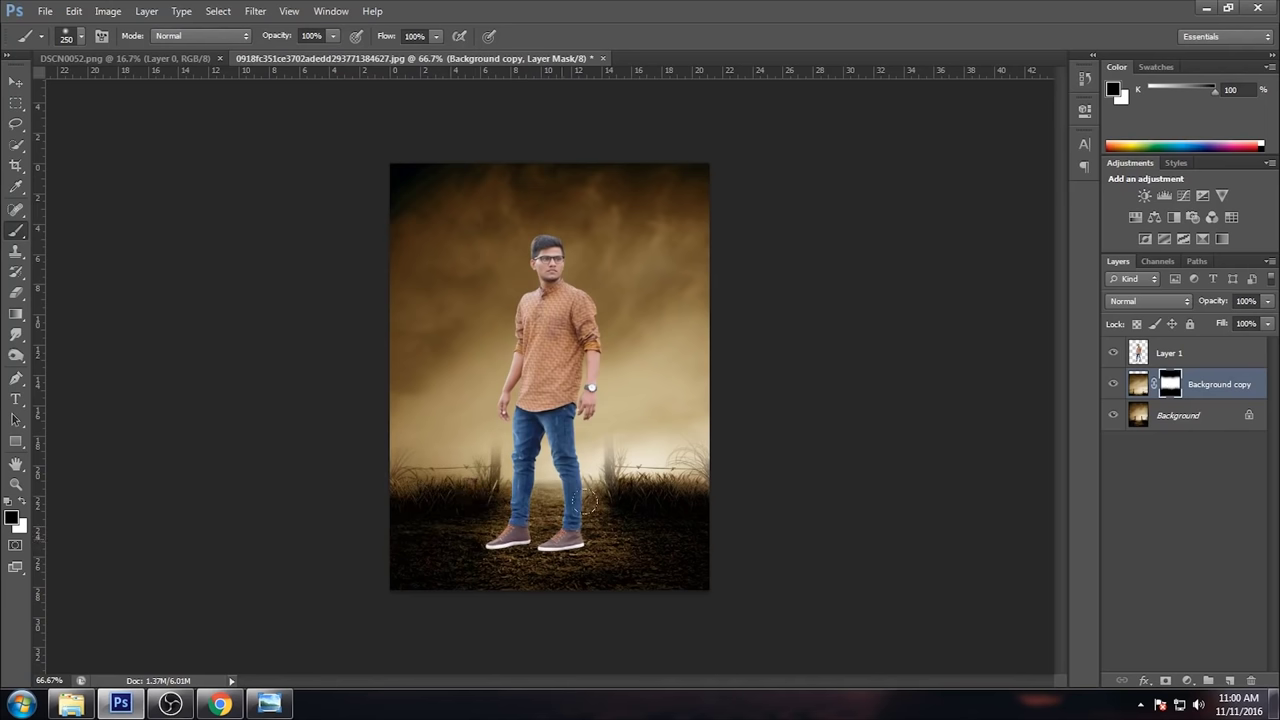
# Step: Undo the excess mask strokes, then open winter-knitted-jeans-leggings-girl-plus-size.jpg
pyautogui.click(1113, 384)
pyautogui.click(1114, 384)
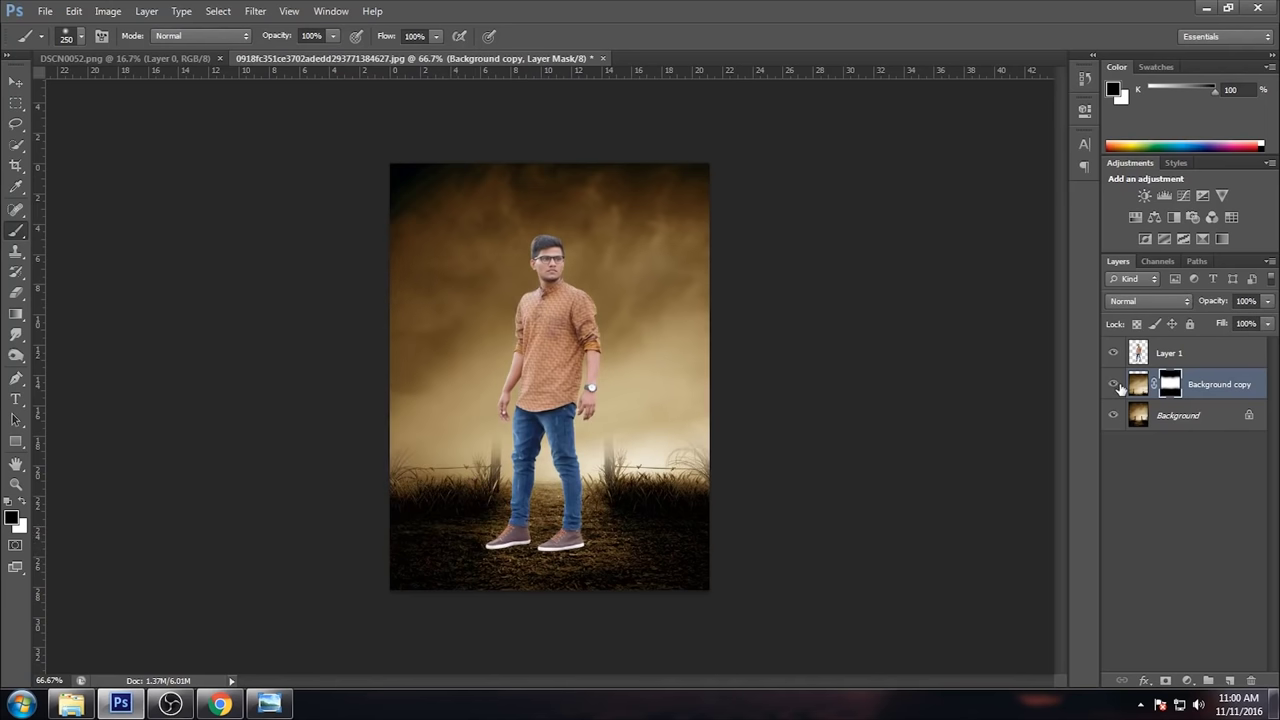
pyautogui.hotkey('ctrl', 'alt', 'z')
pyautogui.hotkey('ctrl', 'alt', 'z')
pyautogui.hotkey('ctrl', 'alt', 'z')
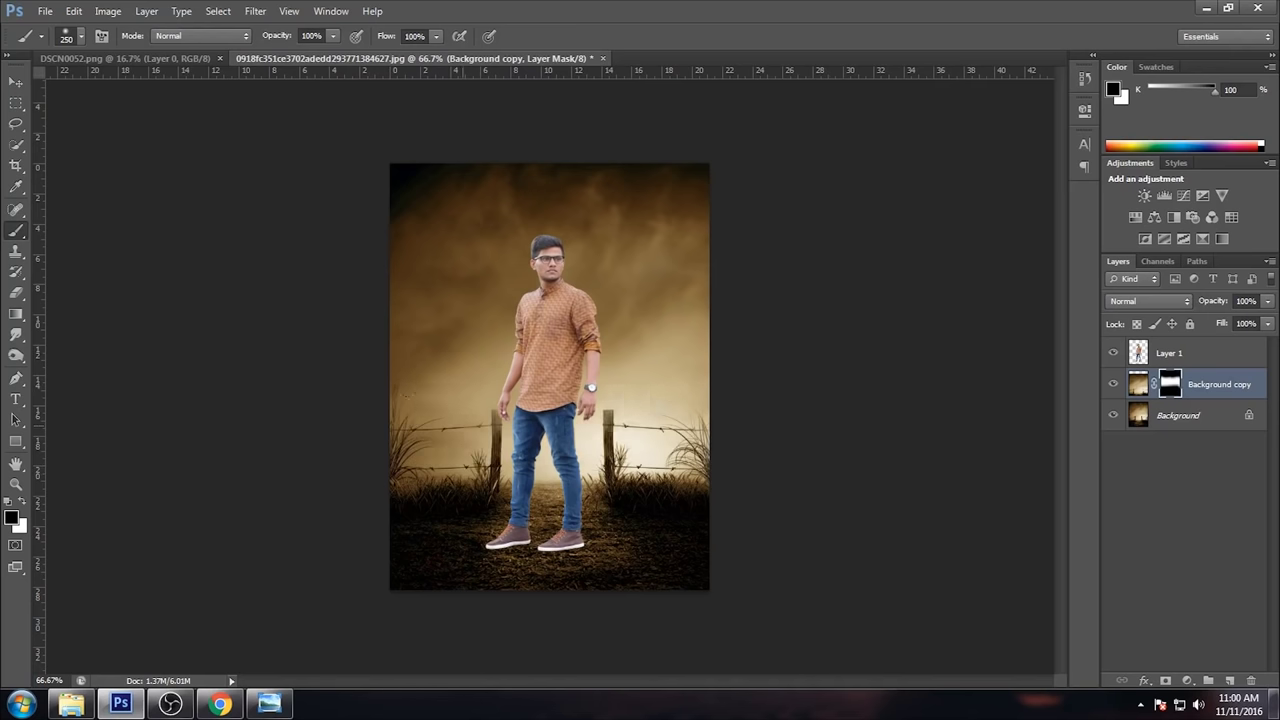
pyautogui.hotkey('ctrl', 'alt', 'z')
pyautogui.click(1113, 388)
pyautogui.click(1113, 388)
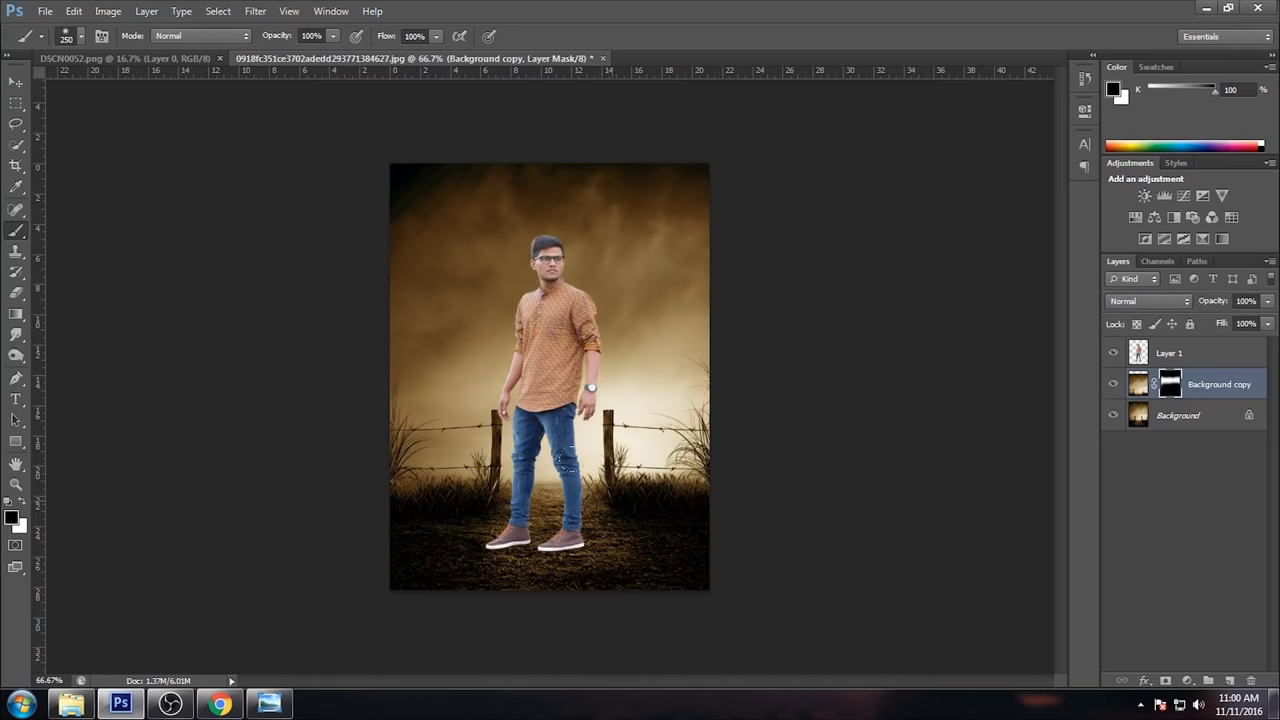
pyautogui.hotkey('ctrl', '+')
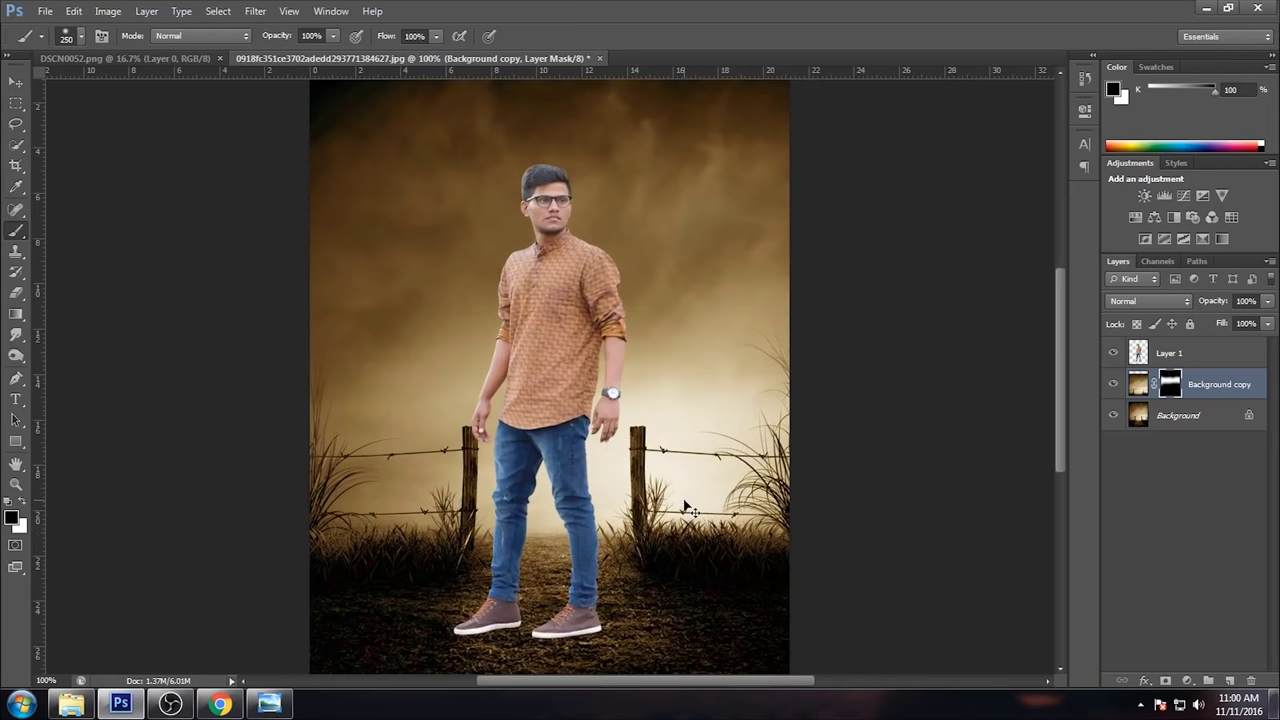
pyautogui.hotkey('ctrl', '-')
pyautogui.click(88, 702)
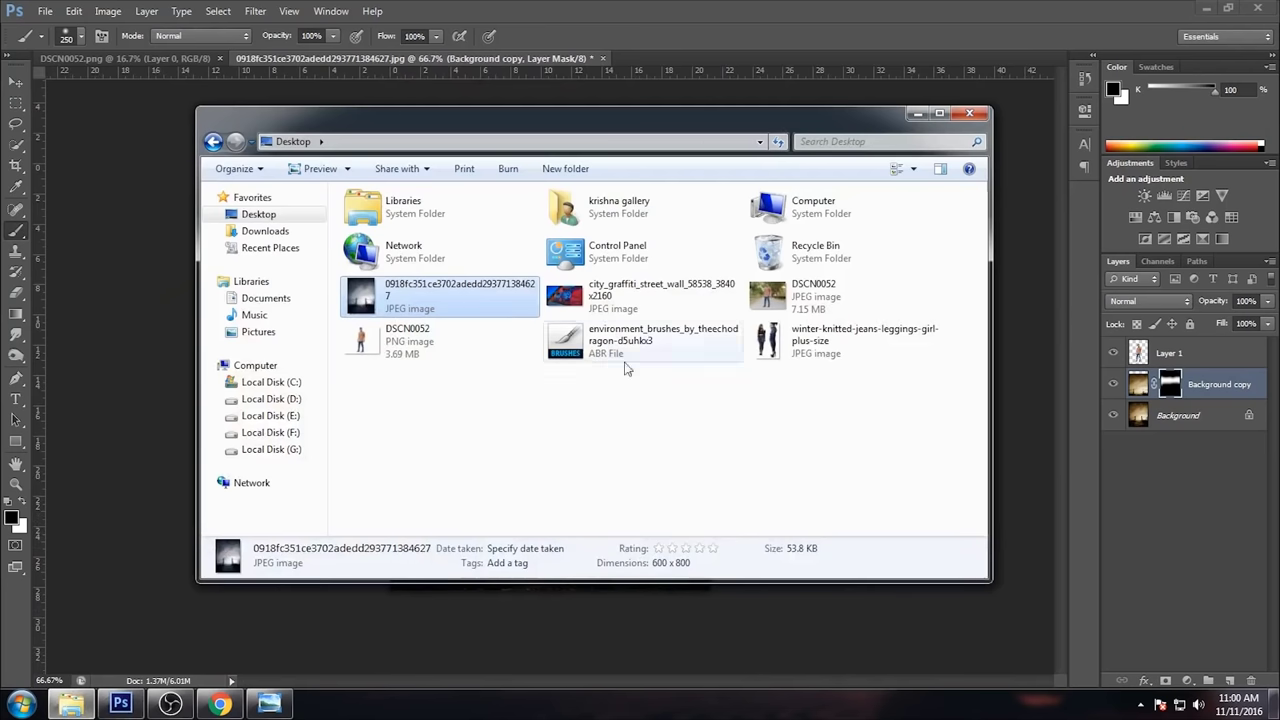
pyautogui.moveTo(770, 345); pyautogui.dragTo(703, 55)
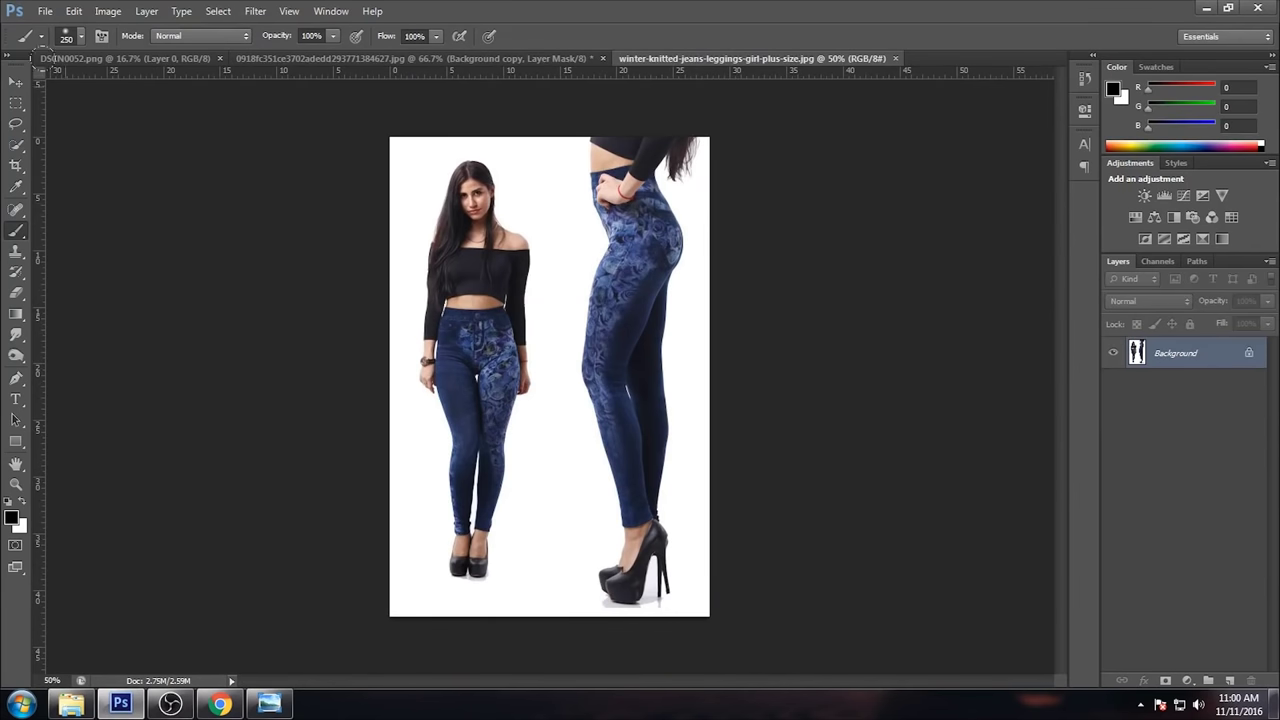
# Step: Quick-select the woman's head, hair, top, arms and jeans
pyautogui.moveTo(15, 148); pyautogui.dragTo(70, 141)
pyautogui.hotkey('ctrl', '+')
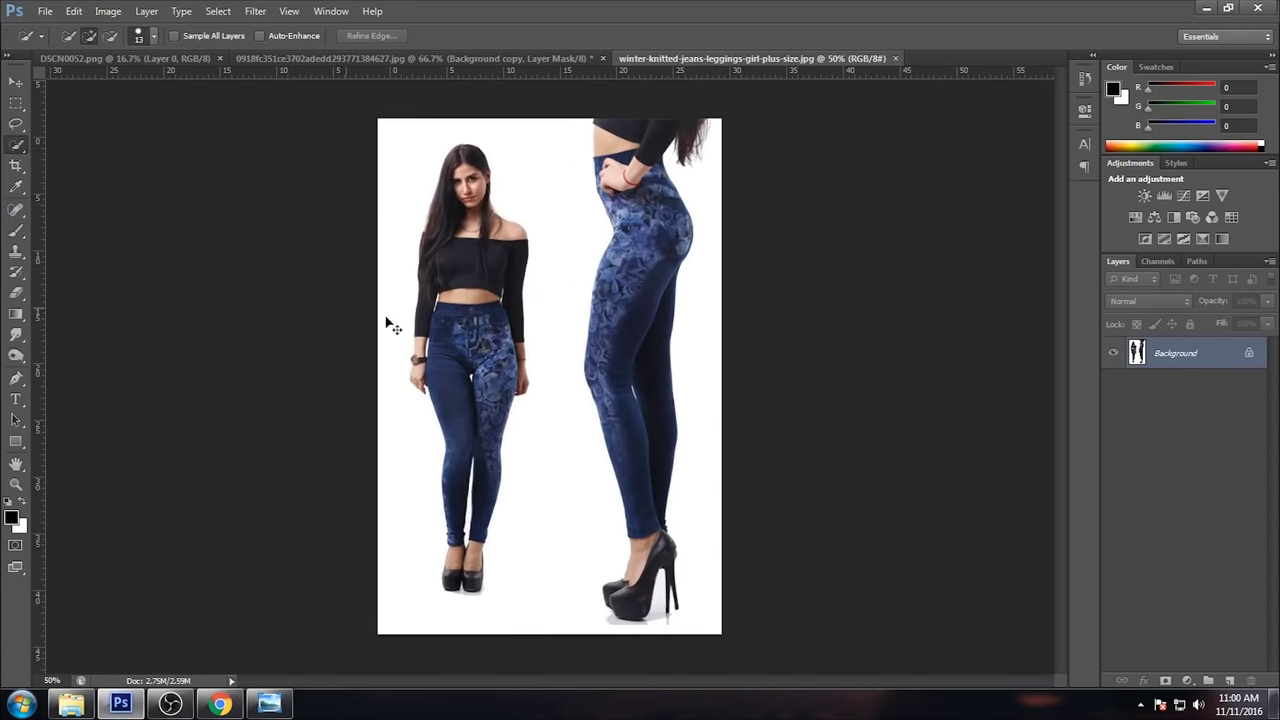
pyautogui.hotkey('ctrl', '+')
pyautogui.moveTo(390, 90)
pyautogui.mouseDown()
pyautogui.moveTo(491, 277)
pyautogui.moveTo(519, 475)
pyautogui.mouseUp()
pyautogui.moveTo(500, 150)
pyautogui.mouseDown()
pyautogui.moveTo(511, 386)
pyautogui.moveTo(559, 511)
pyautogui.moveTo(574, 349)
pyautogui.moveTo(563, 607)
pyautogui.moveTo(577, 290)
pyautogui.mouseUp()
pyautogui.moveTo(546, 523); pyautogui.dragTo(400, 340)
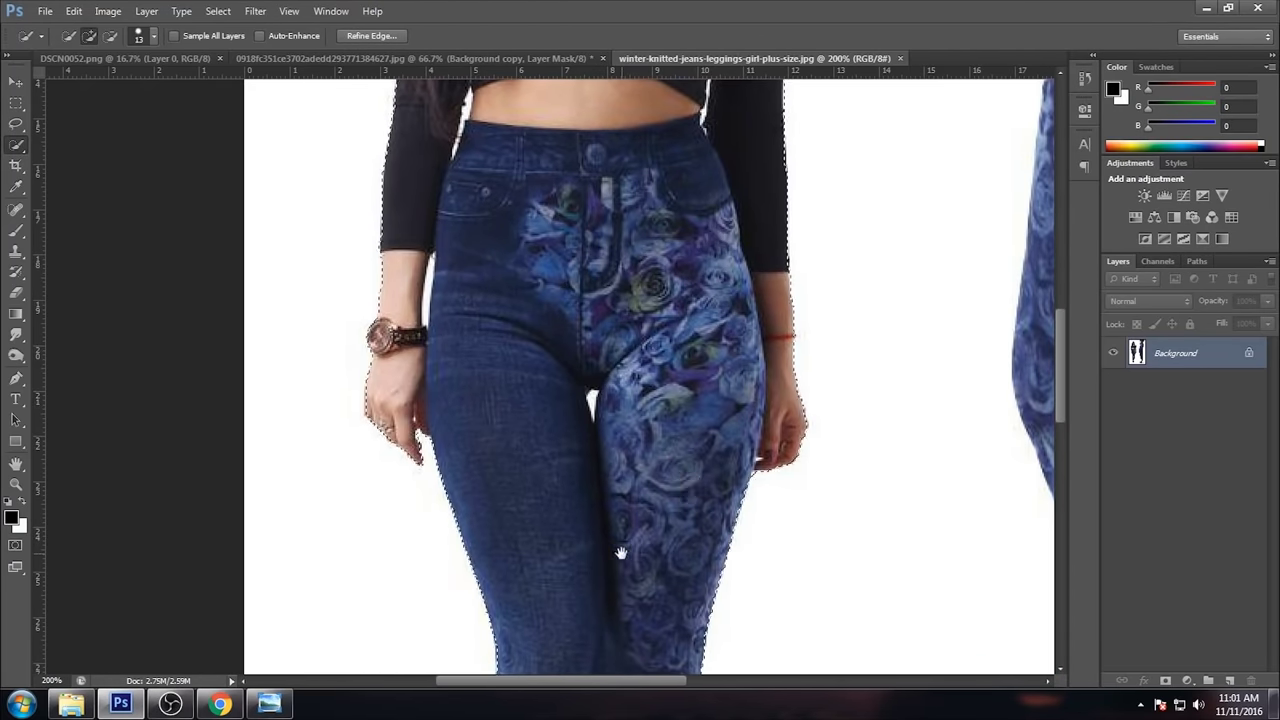
# Step: Extend the selection down her legs to include the feet and shoes
pyautogui.moveTo(620, 495); pyautogui.dragTo(598, 212)
pyautogui.moveTo(588, 410); pyautogui.dragTo(594, 229)
pyautogui.moveTo(591, 511); pyautogui.dragTo(537, 571)
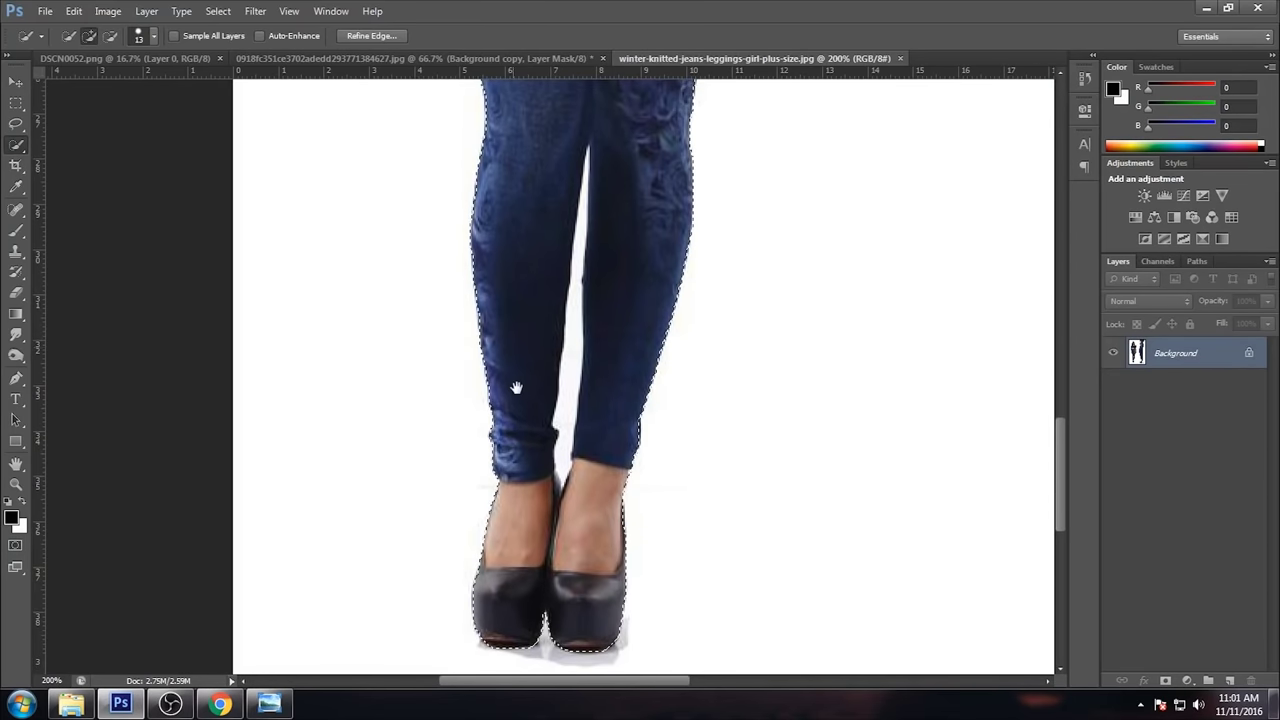
pyautogui.scroll(5, 516, 388)
pyautogui.scroll(5, 574, 508)
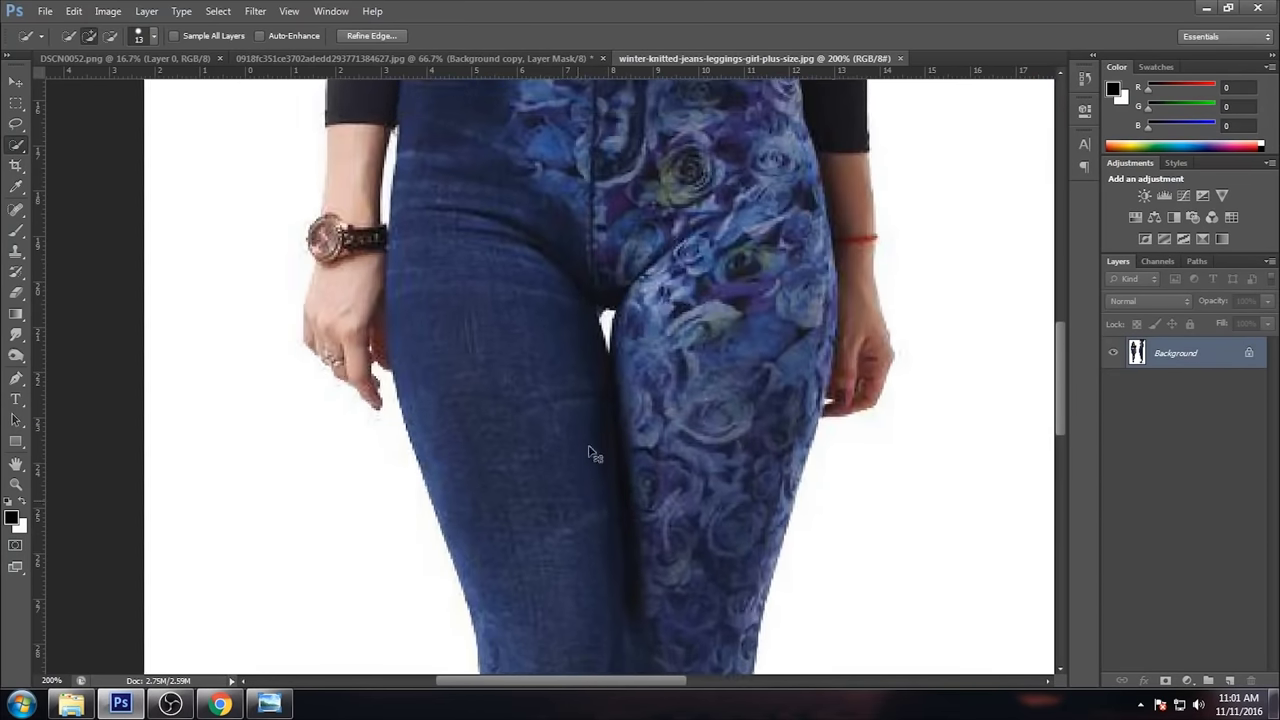
pyautogui.scroll(1, 590, 452)
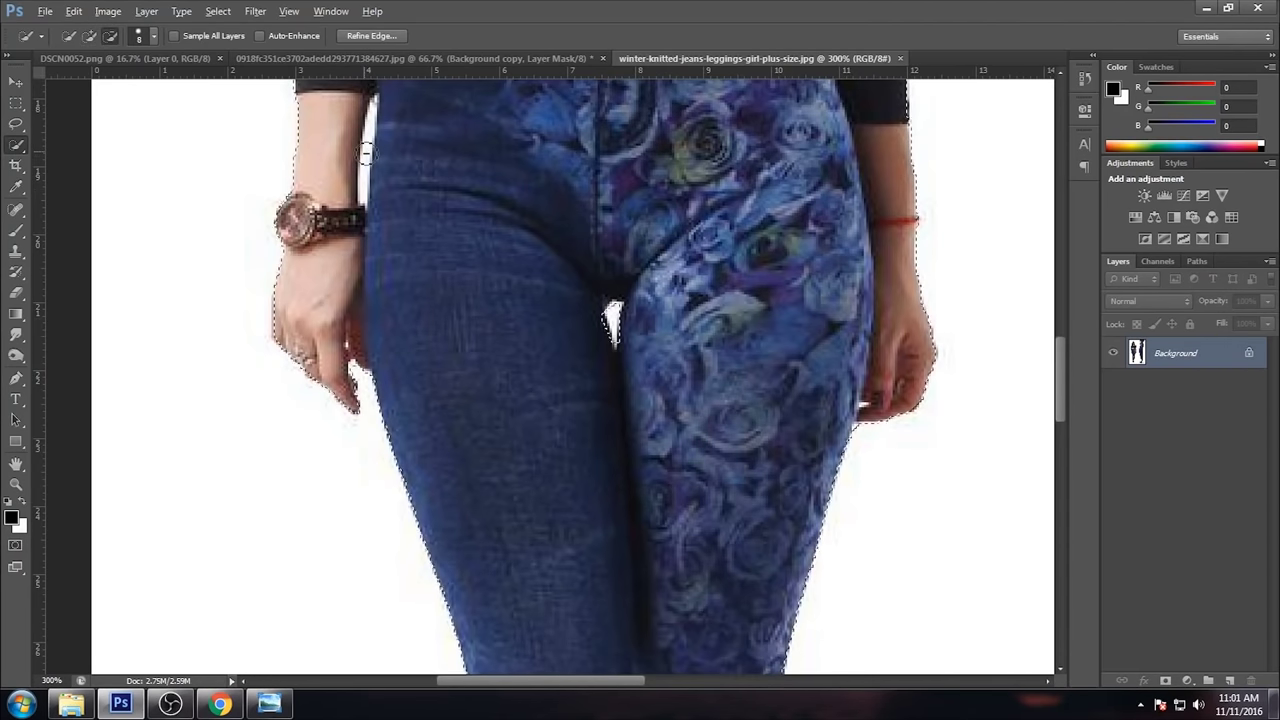
# Step: Clean up the selection around the waistband with a smaller brush, adding and subtracting areas
pyautogui.press('alt')
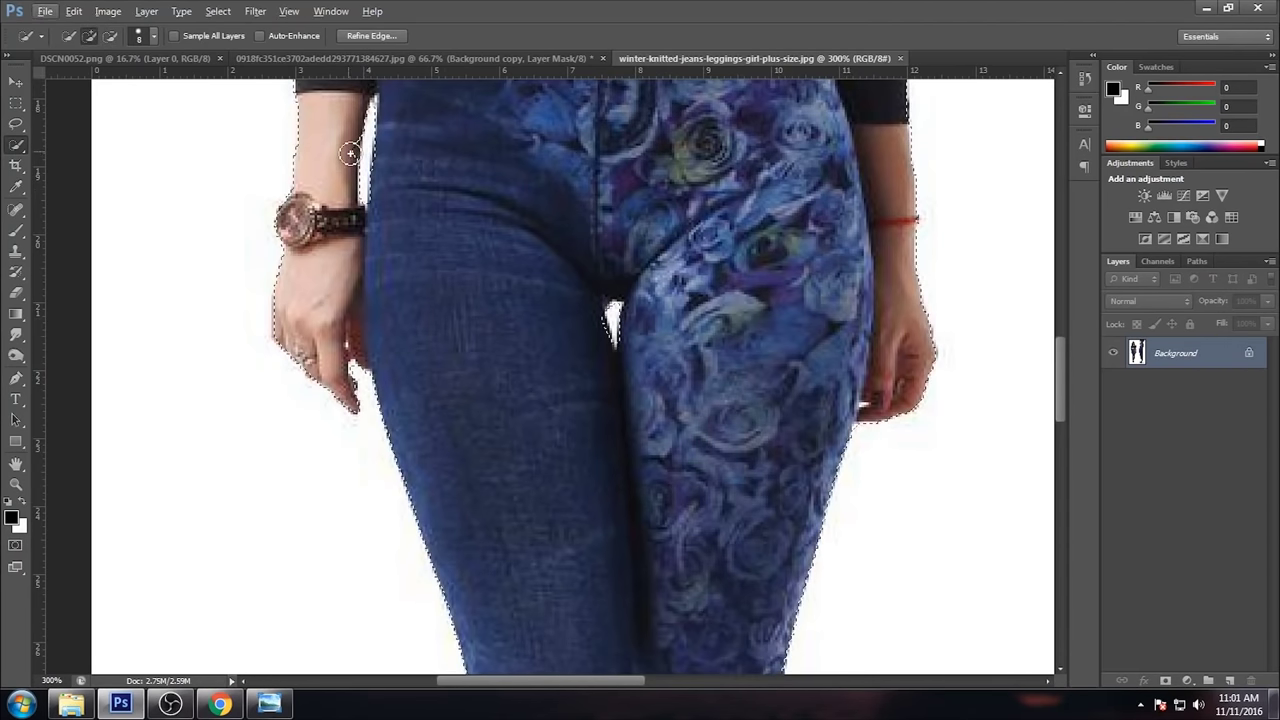
pyautogui.moveTo(531, 181); pyautogui.dragTo(440, 495)
pyautogui.hotkey('ctrl', '+')
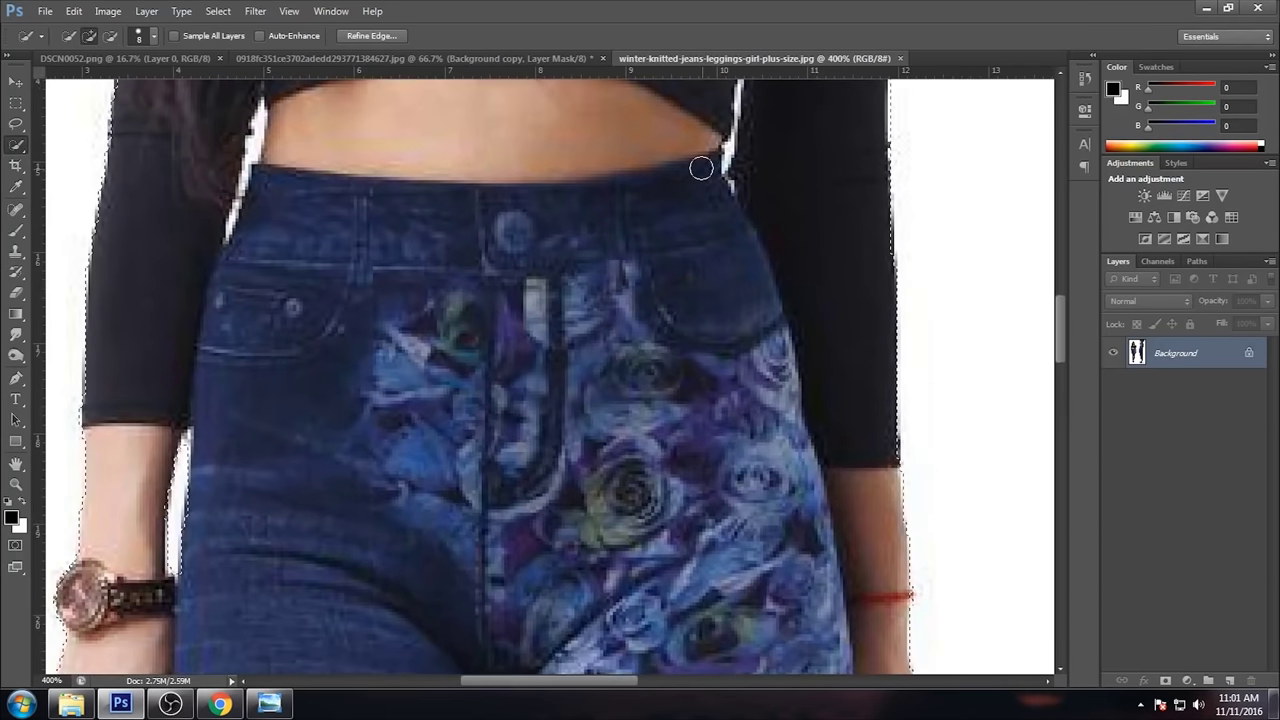
pyautogui.press('[')
pyautogui.press('[')
pyautogui.press('[')
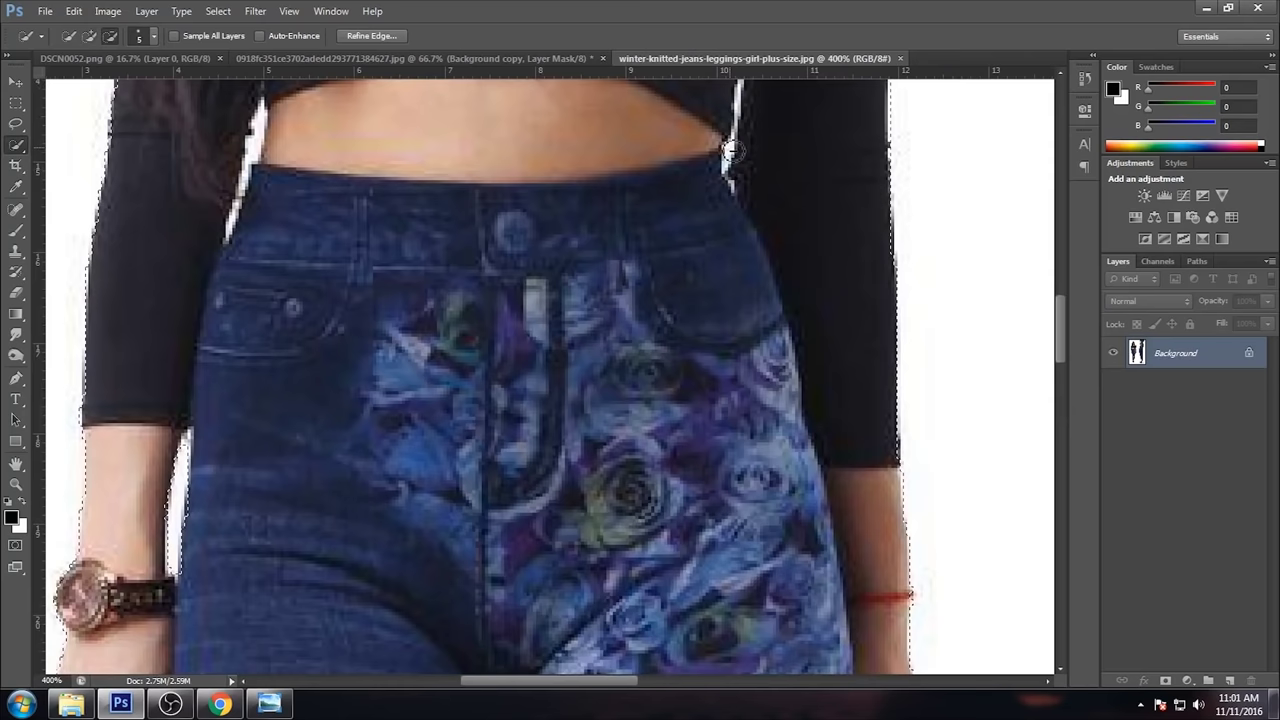
pyautogui.scroll(3, 720, 228)
pyautogui.press('alt')
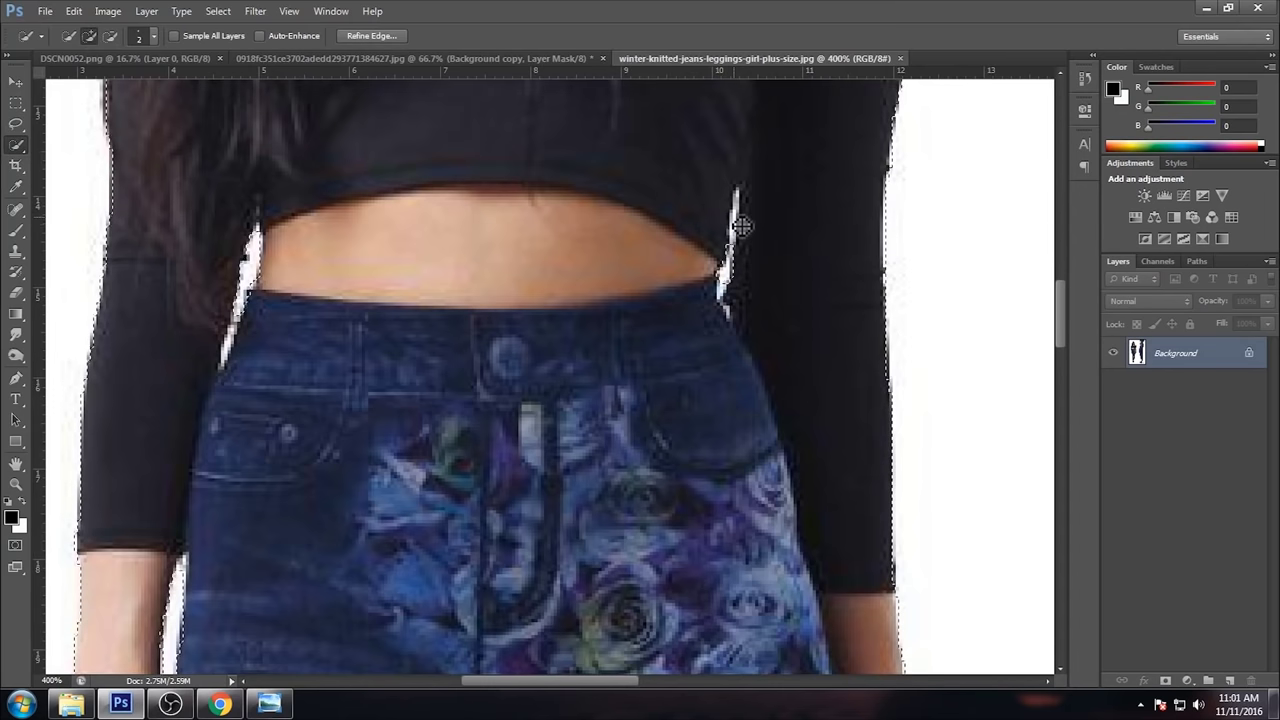
pyautogui.press('alt')
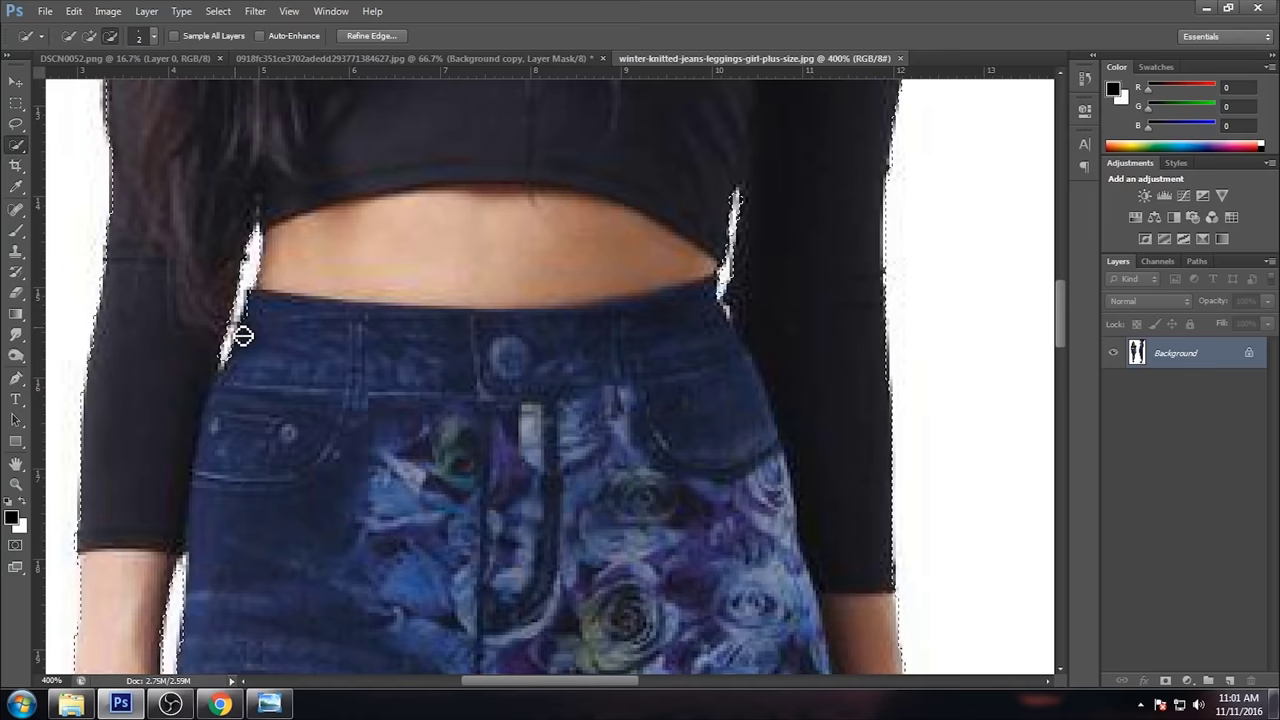
pyautogui.hotkey('ctrl', '0')
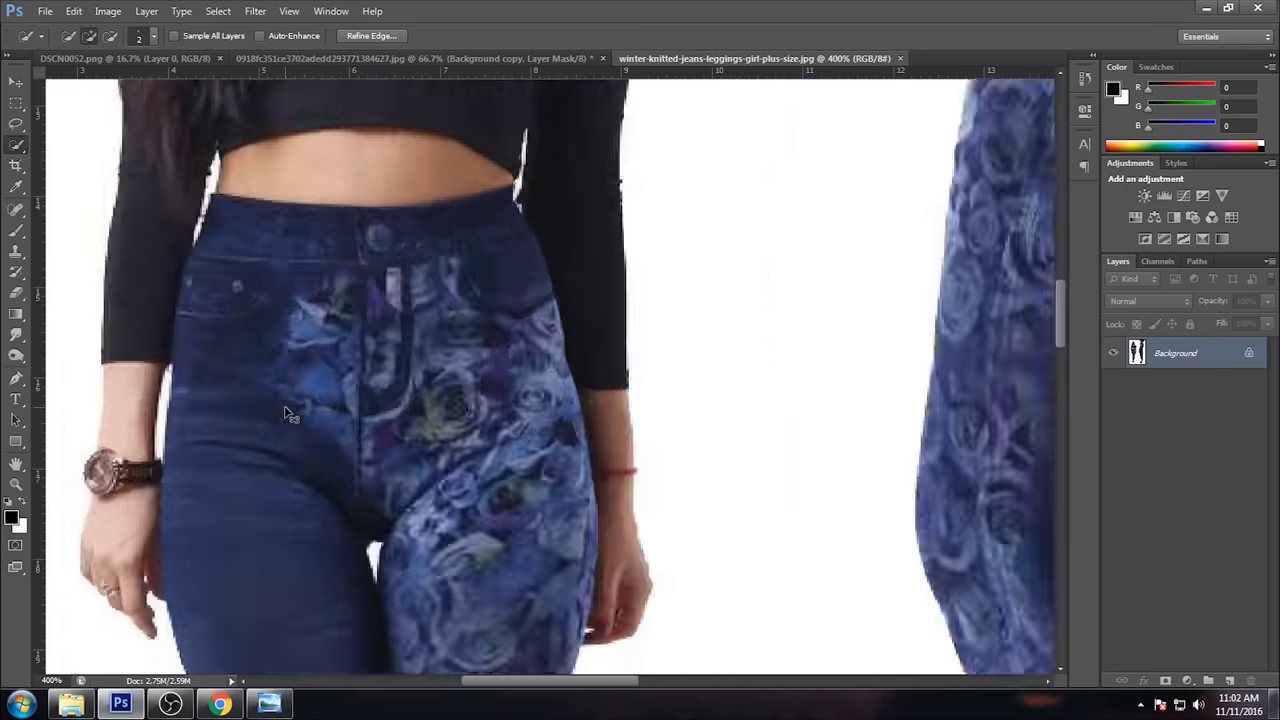
# Step: Mask out the white background and drag the woman into the fence-field composite
pyautogui.click(1166, 681)
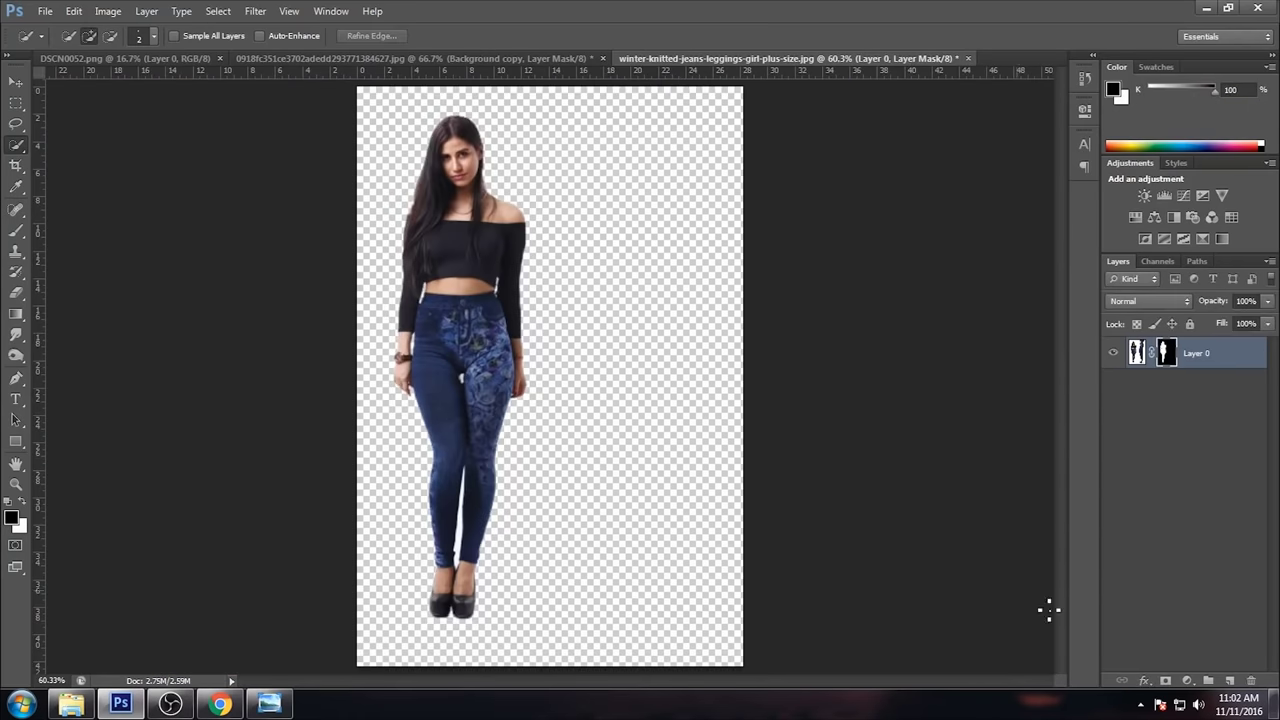
pyautogui.hotkey('ctrl', '+')
pyautogui.hotkey('ctrl', '+')
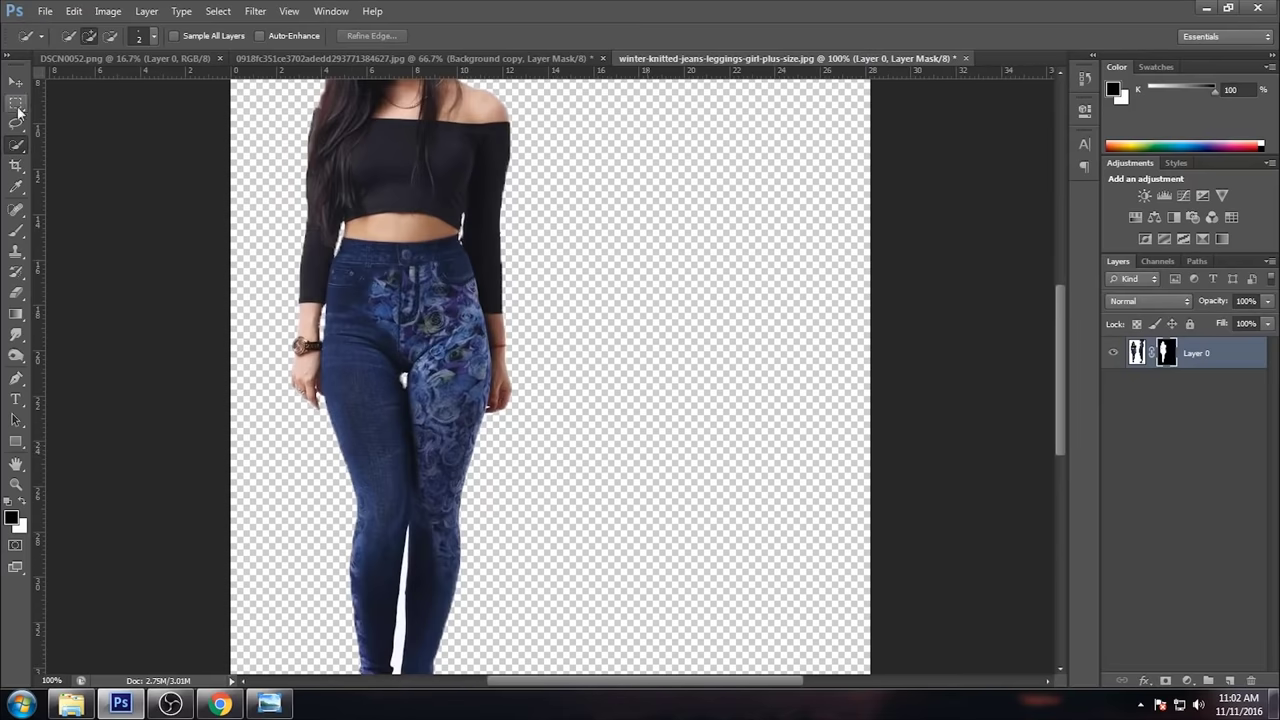
pyautogui.hotkey('ctrl', '0')
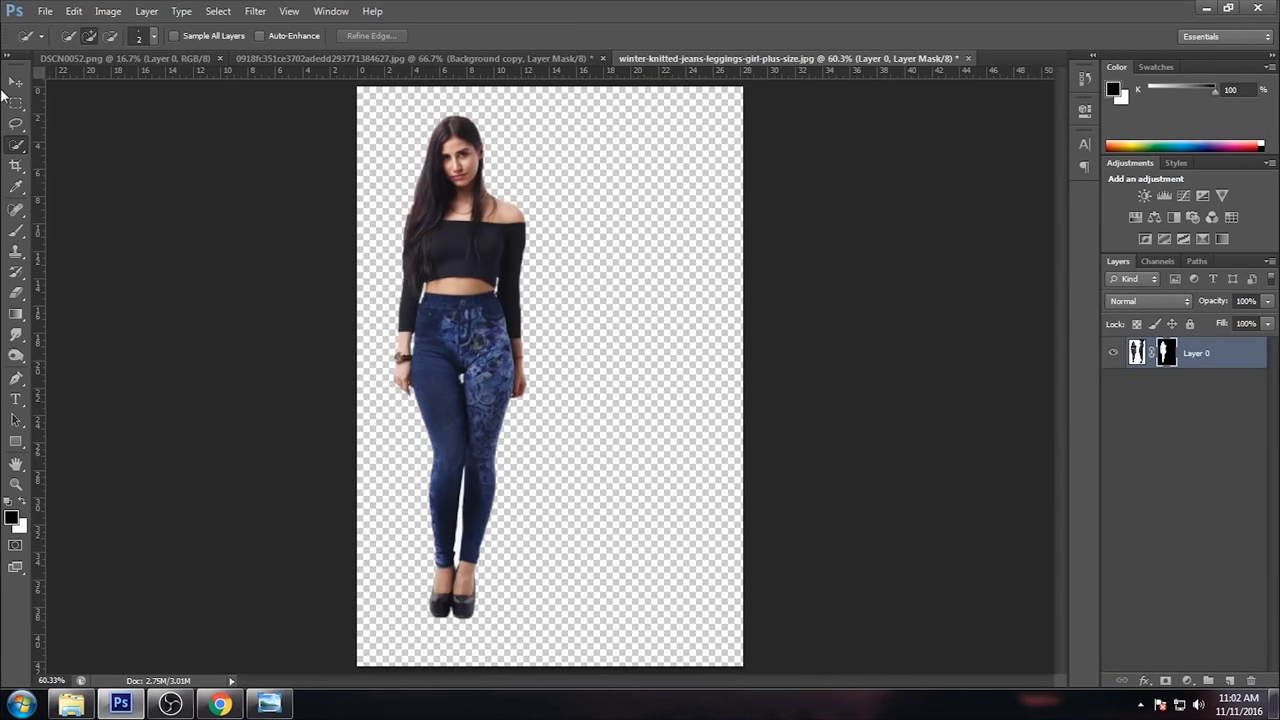
pyautogui.press('v')
pyautogui.moveTo(392, 137)
pyautogui.mouseDown()
pyautogui.moveTo(168, 70)
pyautogui.moveTo(632, 400)
pyautogui.moveTo(617, 291)
pyautogui.mouseUp()
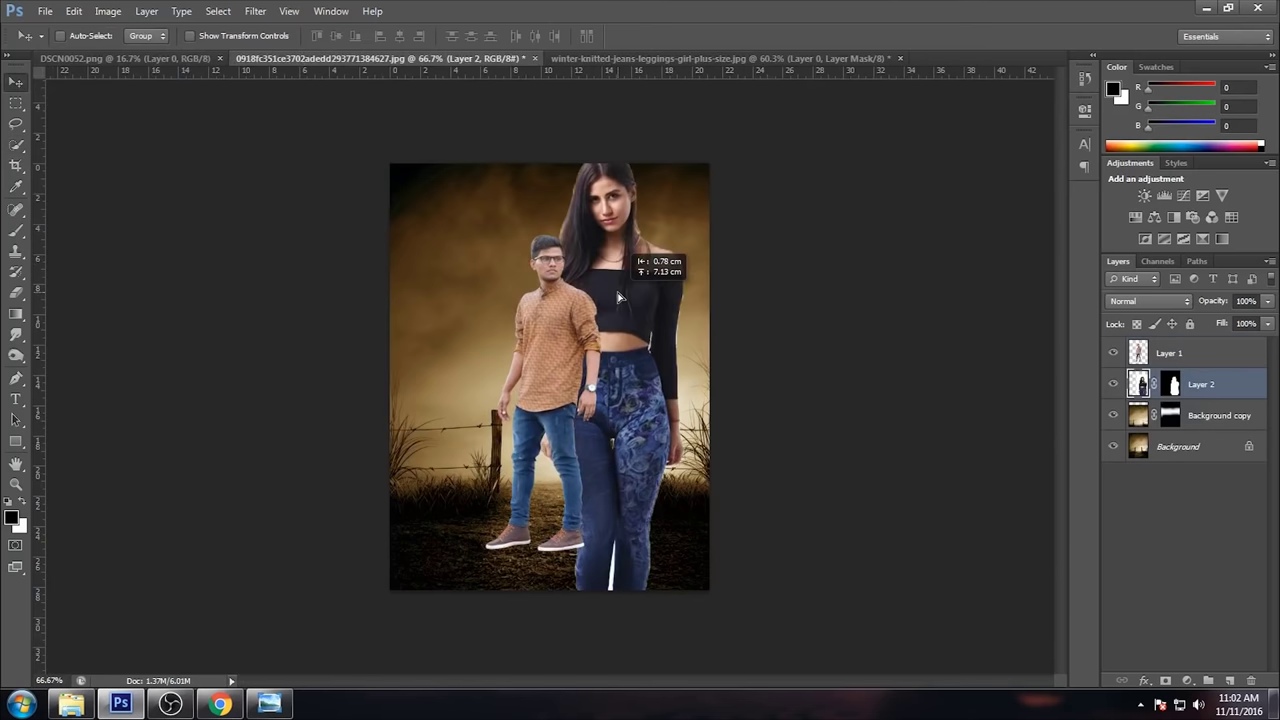
# Step: Scale the woman to about 52.5% and place her just behind and right of the man
pyautogui.hotkey('ctrl', 't')
pyautogui.moveTo(918, 124); pyautogui.dragTo(814, 286)
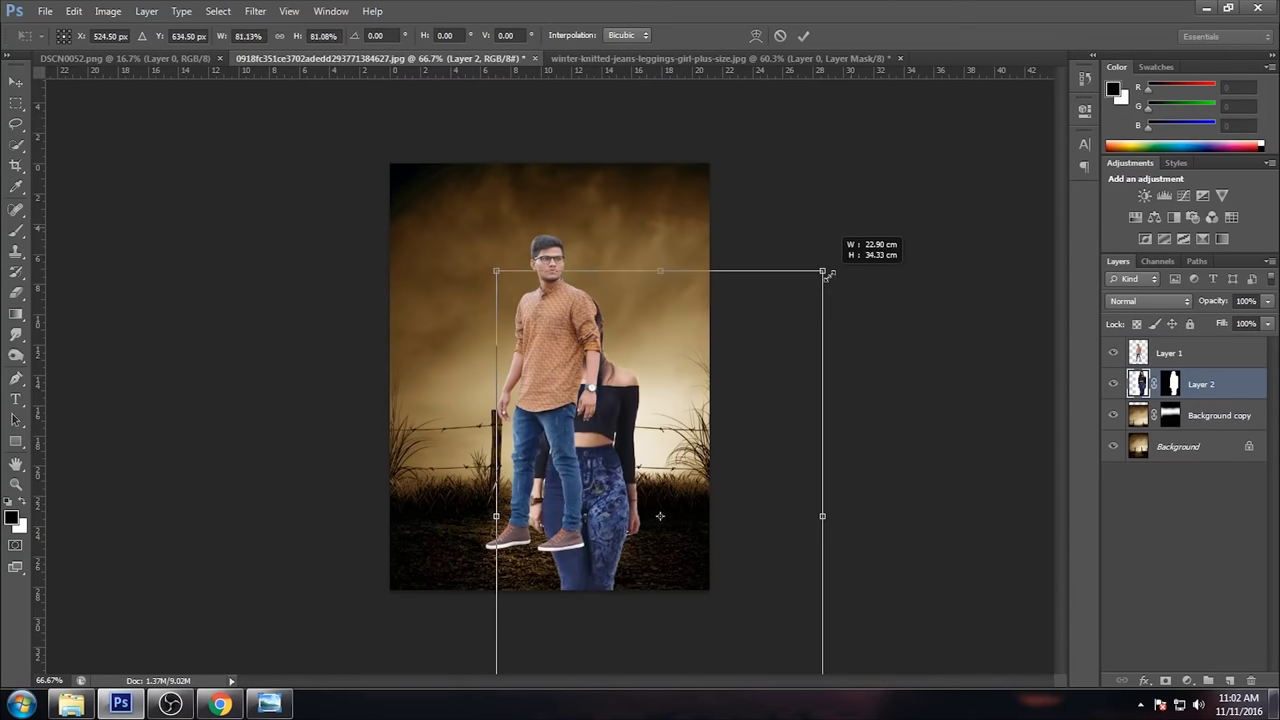
pyautogui.moveTo(637, 463); pyautogui.dragTo(675, 293)
pyautogui.moveTo(851, 116); pyautogui.dragTo(785, 249)
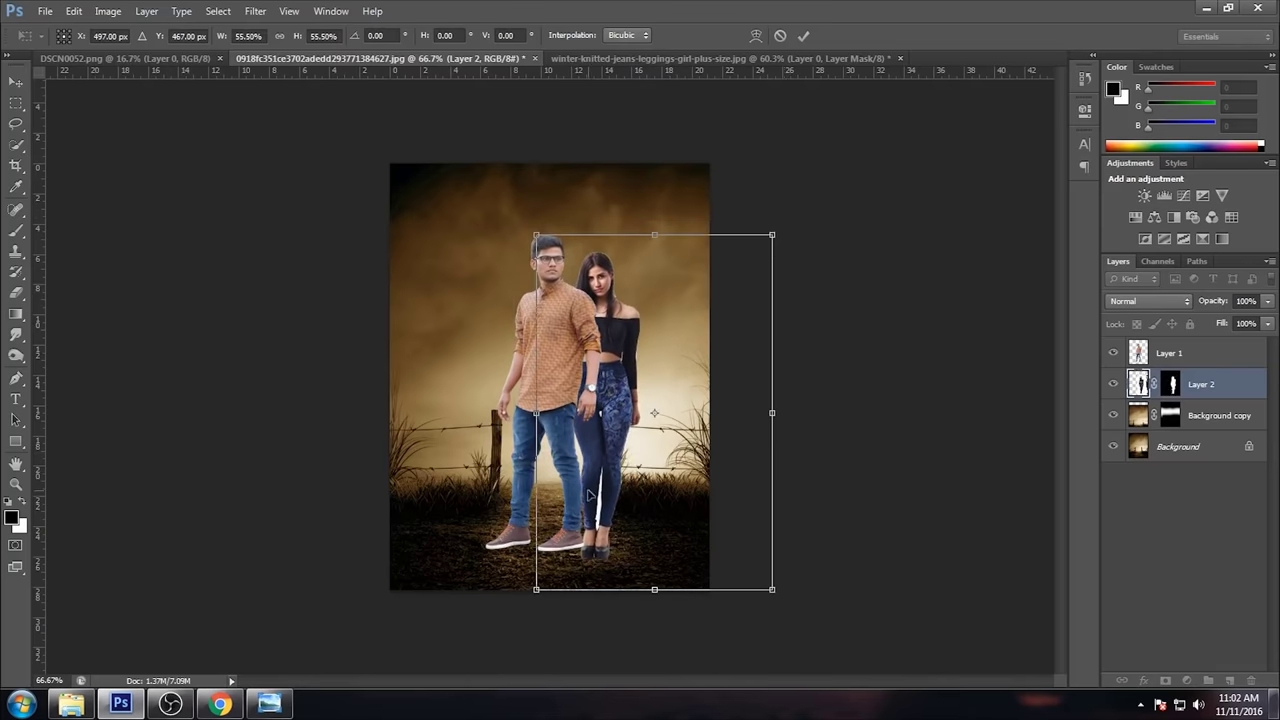
pyautogui.moveTo(587, 495); pyautogui.dragTo(595, 476)
pyautogui.moveTo(781, 216); pyautogui.dragTo(765, 235)
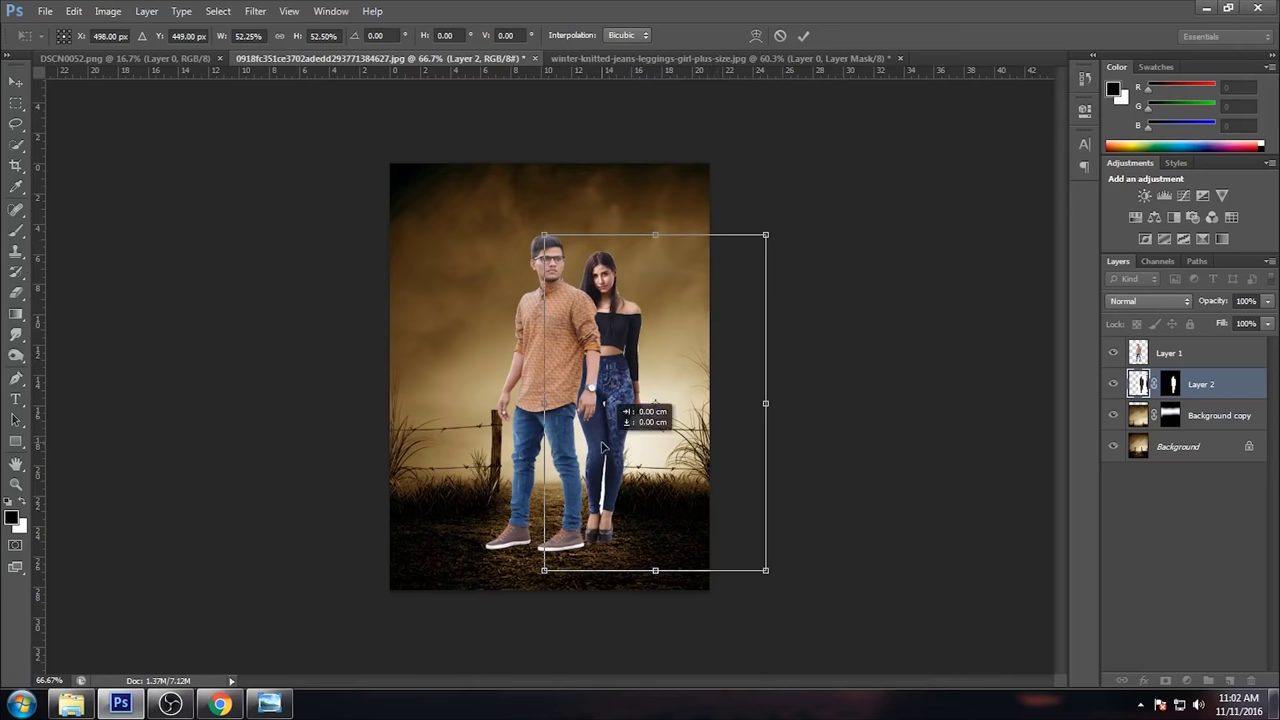
pyautogui.click(17, 90)
pyautogui.click(540, 266)
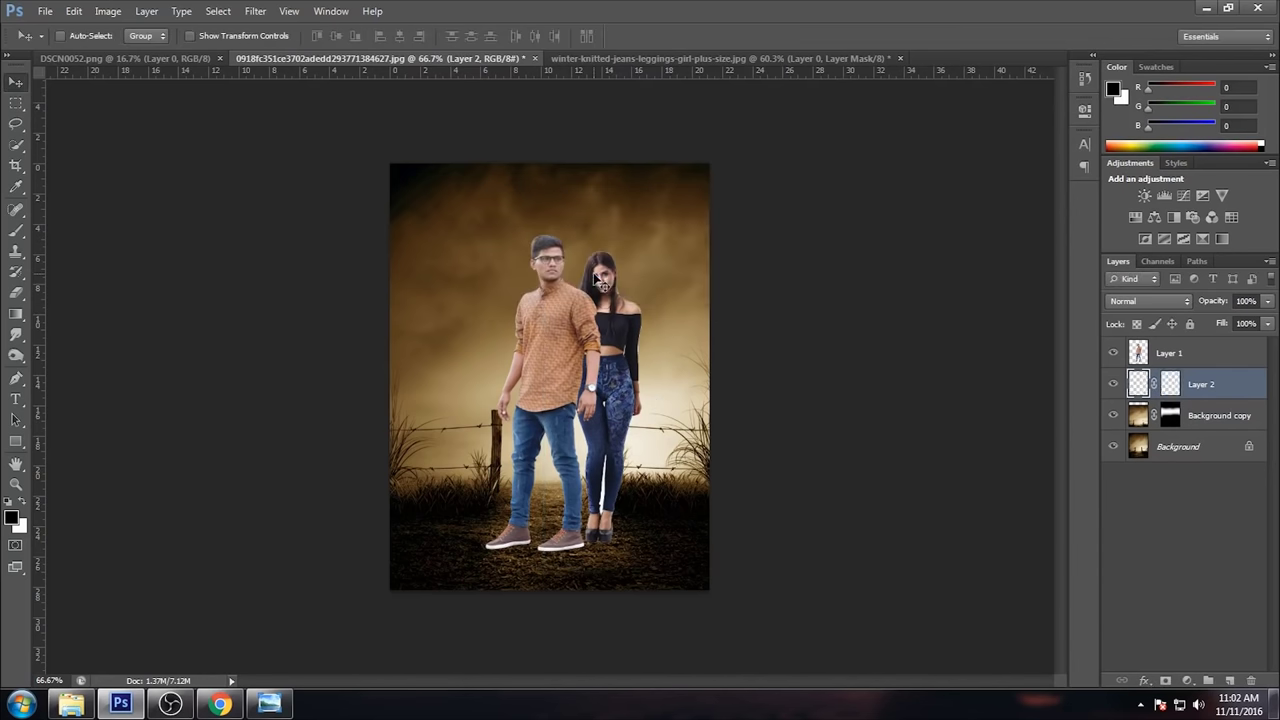
# Step: Nudge the woman's layer left and right, comparing her placement at 200% zoom
pyautogui.press('Left')
pyautogui.press('Left')
pyautogui.press('Left')
pyautogui.press('Left')
pyautogui.press('Left')
pyautogui.press('Left')
pyautogui.press('Left')
pyautogui.press('Right')
pyautogui.press('Right')
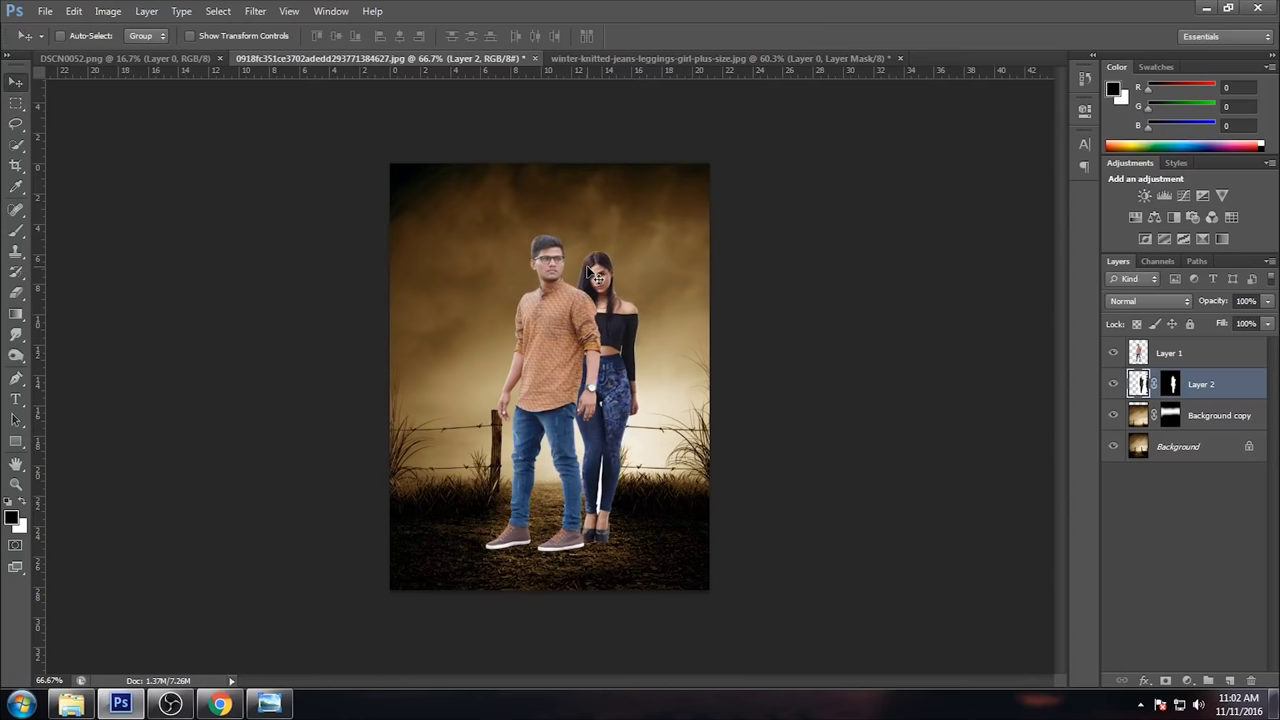
pyautogui.press('Left')
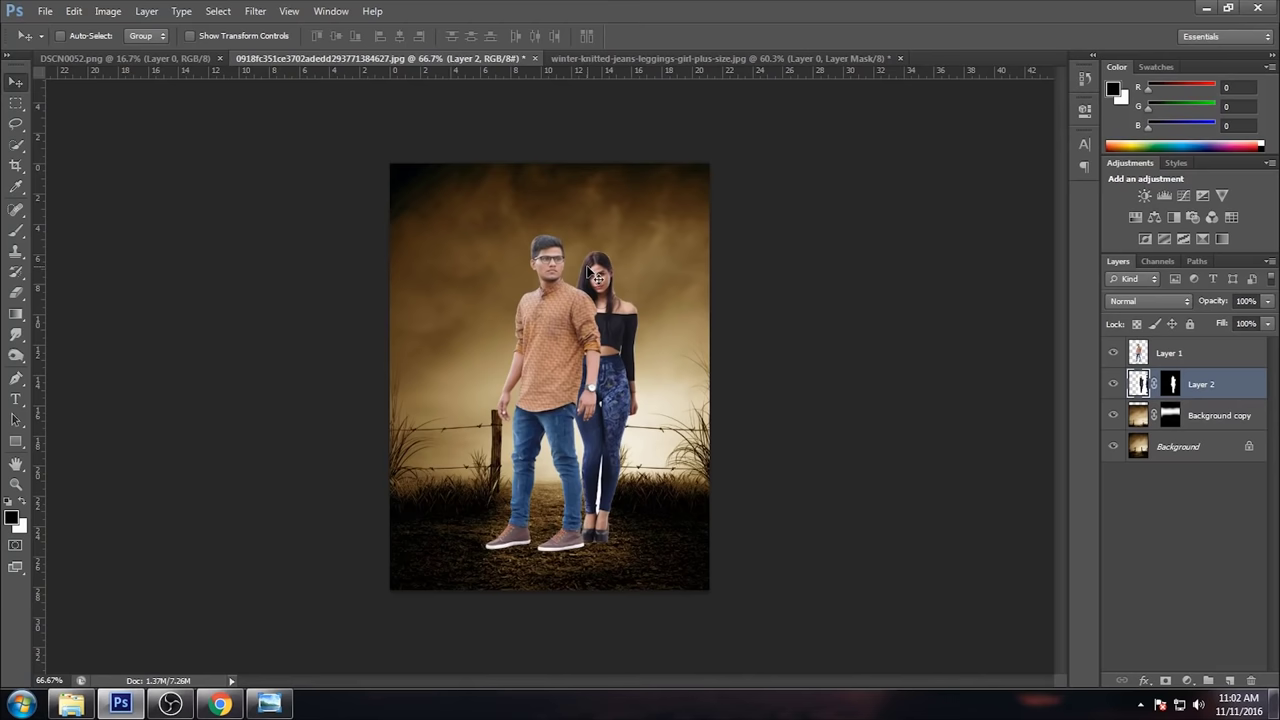
pyautogui.hotkey('ctrl', '+')
pyautogui.hotkey('ctrl', '+')
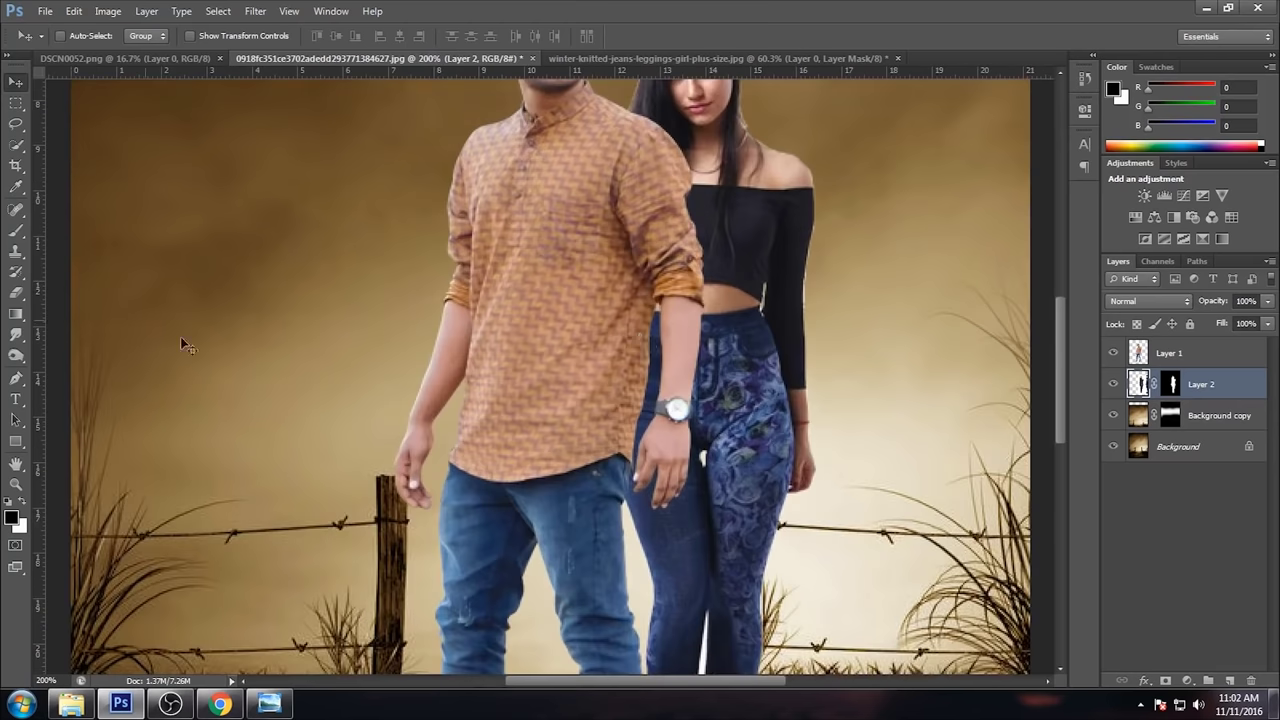
pyautogui.click(1114, 386)
pyautogui.click(1114, 386)
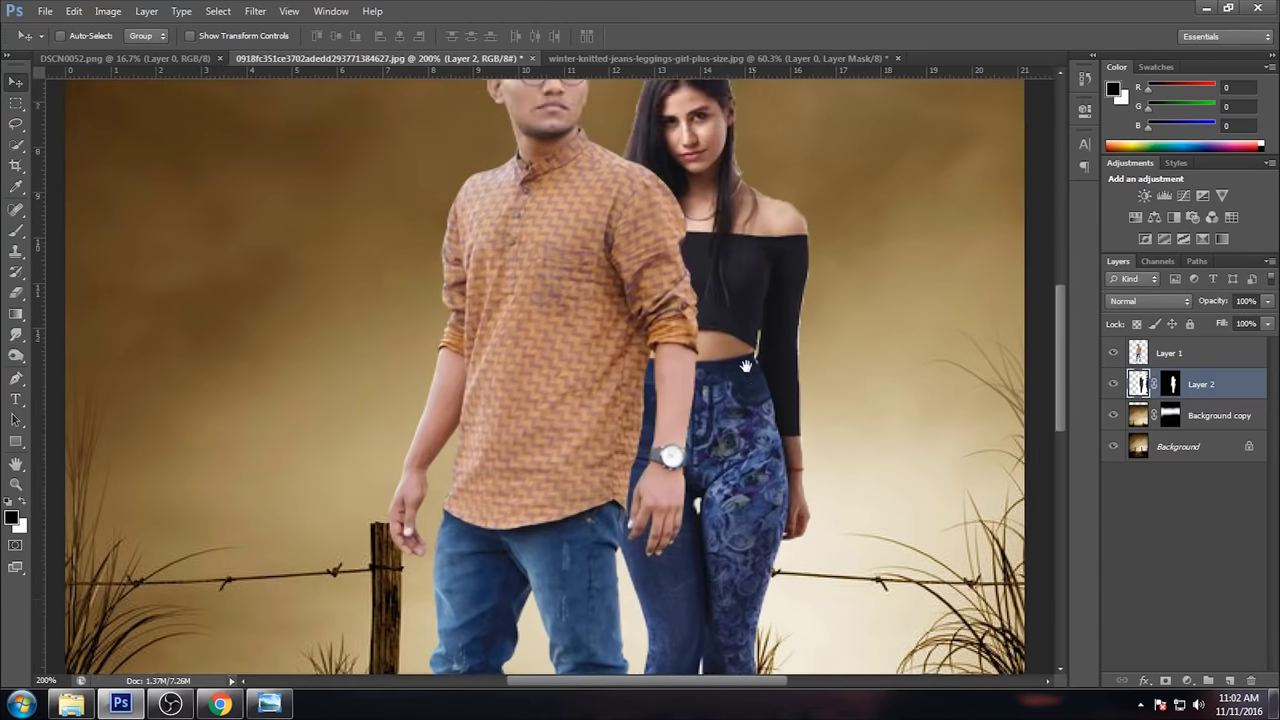
pyautogui.moveTo(757, 270); pyautogui.dragTo(725, 303)
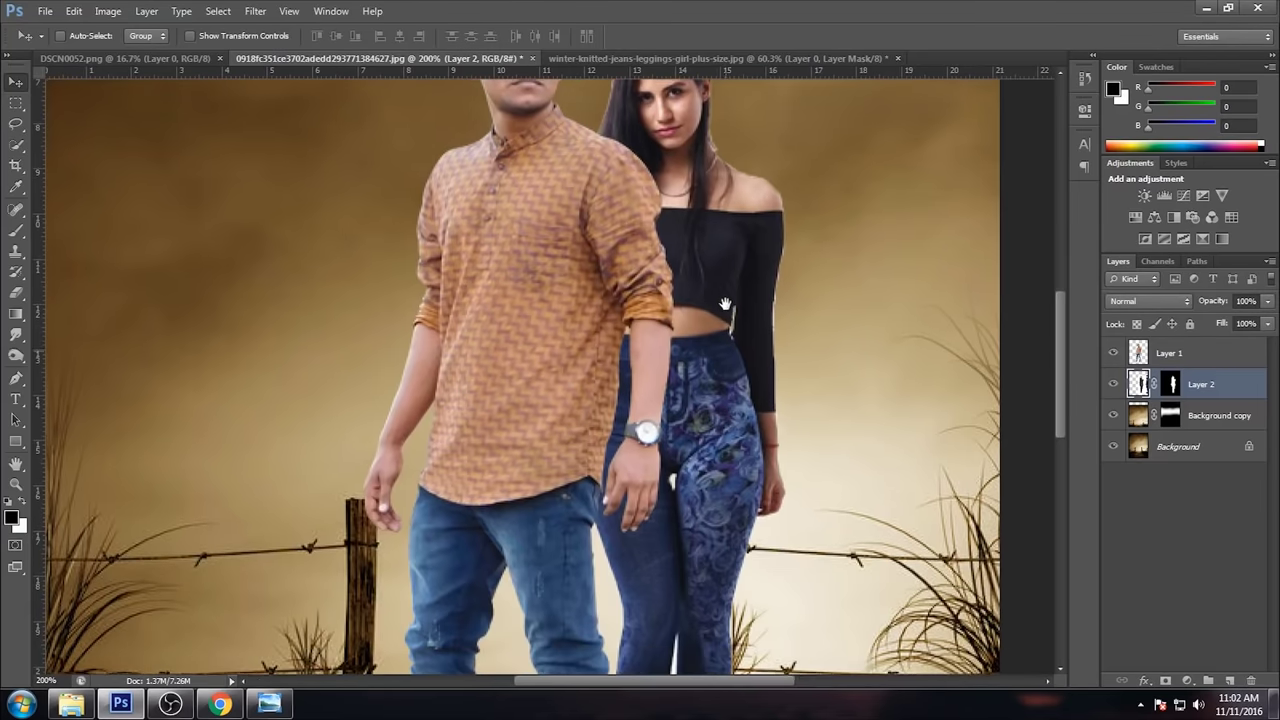
pyautogui.scroll(-5, 725, 303)
# Step: On Layer 2's mask, select the white gap between her legs and paint it black
pyautogui.click(1170, 384)
pyautogui.click(15, 145)
pyautogui.hotkey('ctrl', '+')
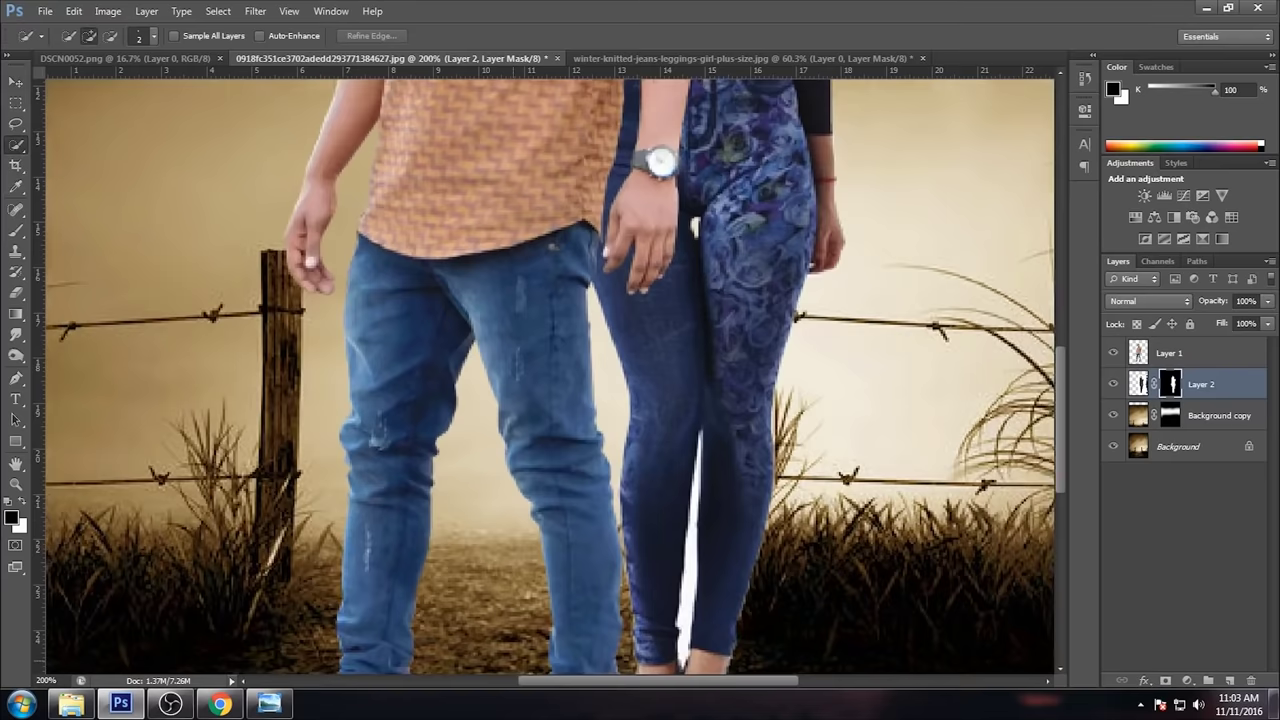
pyautogui.moveTo(697, 563); pyautogui.dragTo(714, 592)
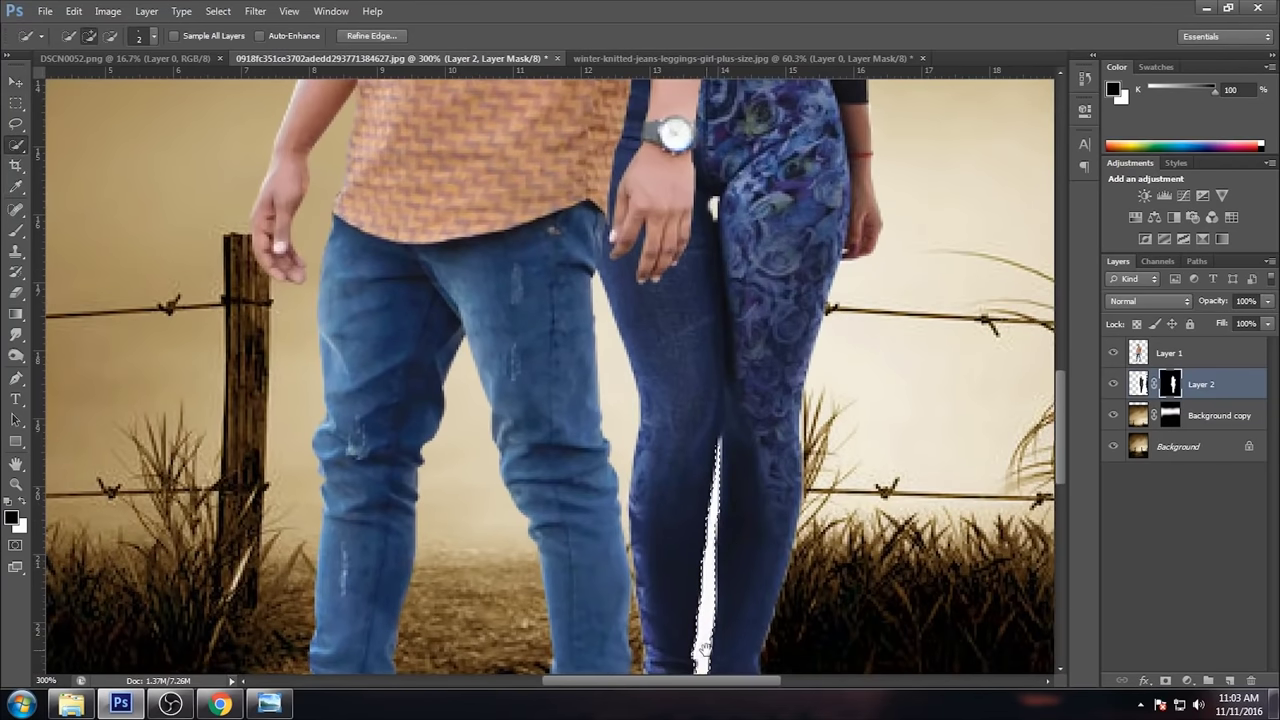
pyautogui.scroll(-3, 700, 550)
pyautogui.click(16, 233)
pyautogui.moveTo(710, 320); pyautogui.dragTo(700, 540)
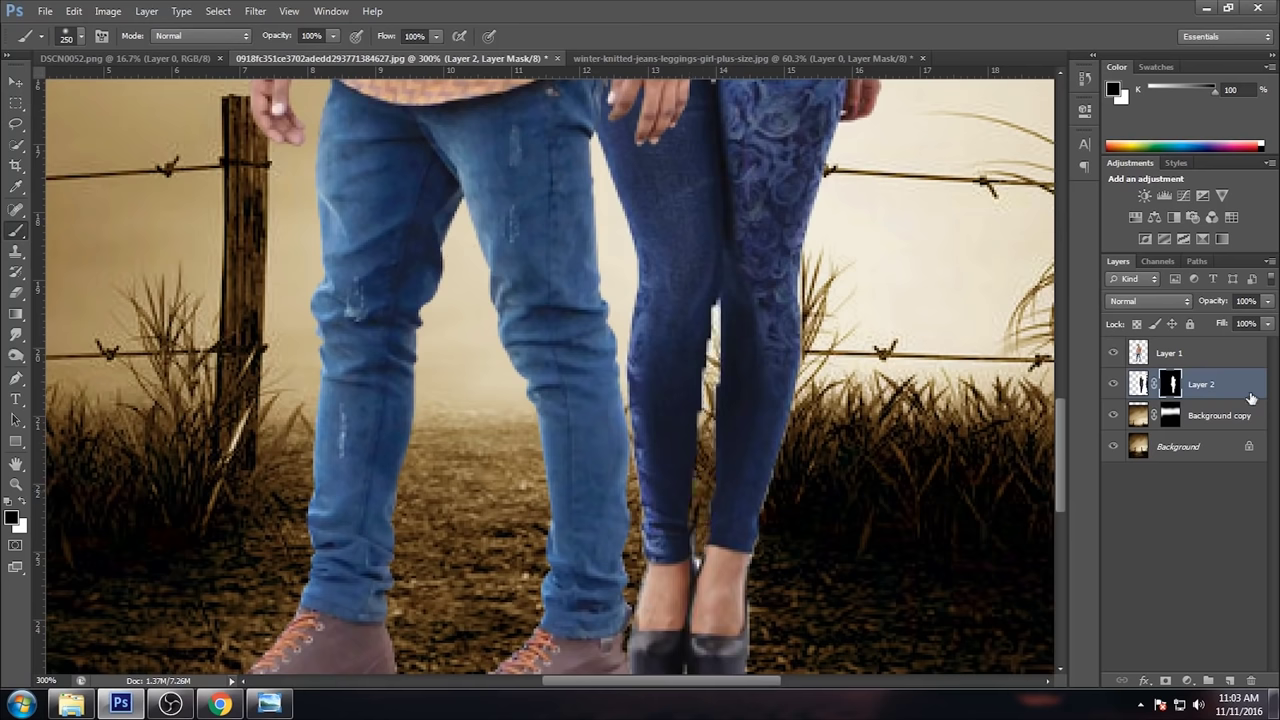
pyautogui.hotkey('ctrl', '1')
# Step: Refine Layer 2's mask with Radius 1.7 px, Smooth 6 and Contrast 18
pyautogui.rightClick(1172, 384)
pyautogui.click(1136, 516)
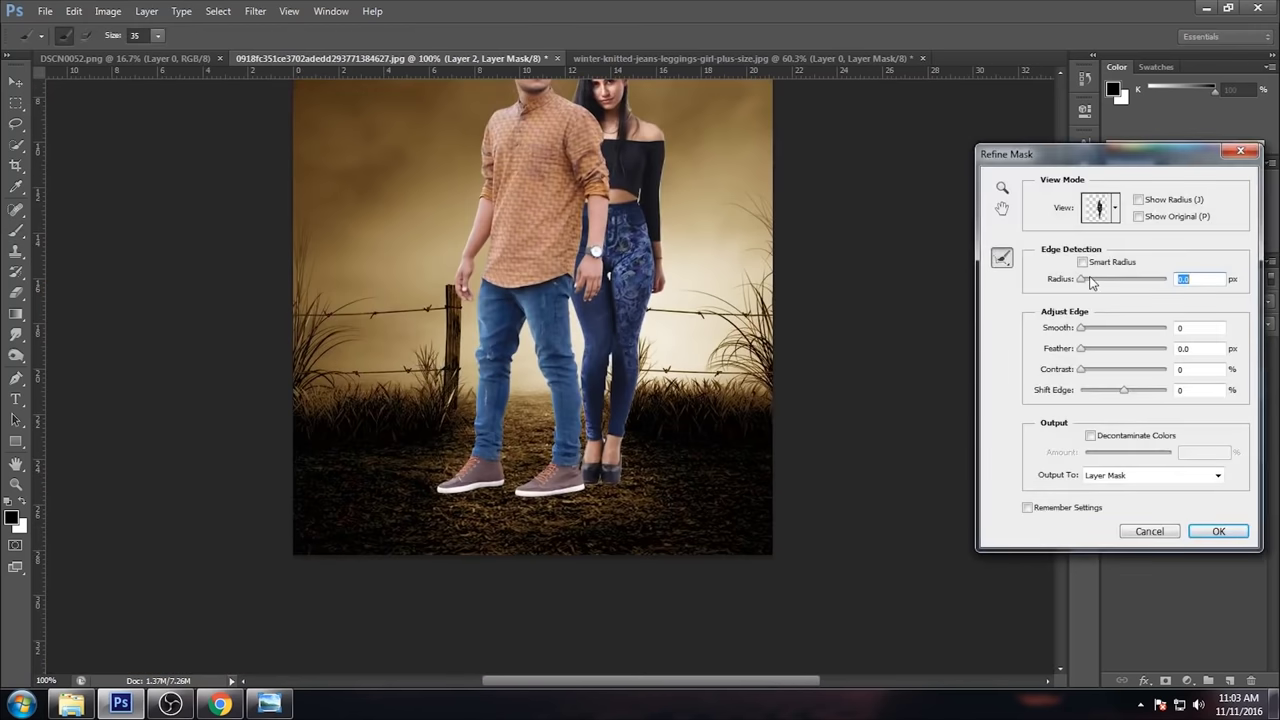
pyautogui.moveTo(1084, 281); pyautogui.dragTo(1089, 283)
pyautogui.moveTo(1089, 372); pyautogui.dragTo(1091, 373)
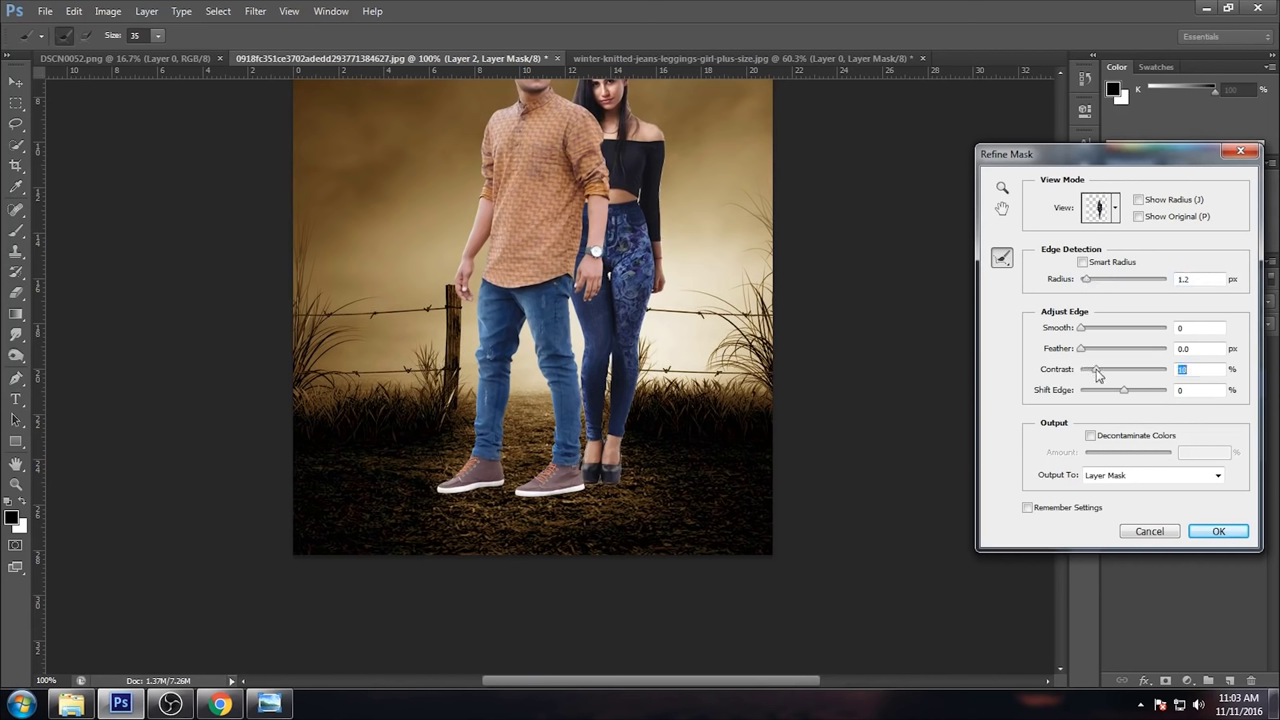
pyautogui.moveTo(1081, 330); pyautogui.dragTo(1085, 332)
pyautogui.moveTo(1088, 336); pyautogui.dragTo(1084, 333)
pyautogui.click(1090, 284)
pyautogui.click(1210, 528)
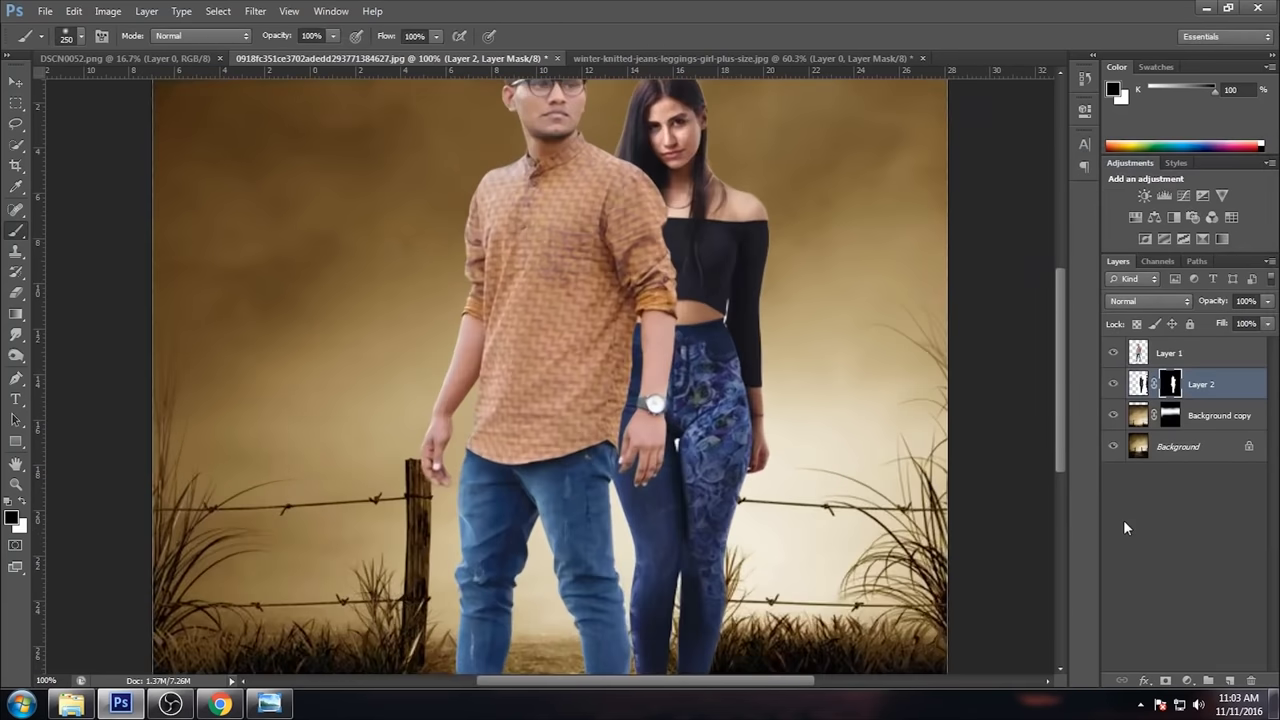
pyautogui.hotkey('ctrl', '-')
pyautogui.hotkey('ctrl', '+')
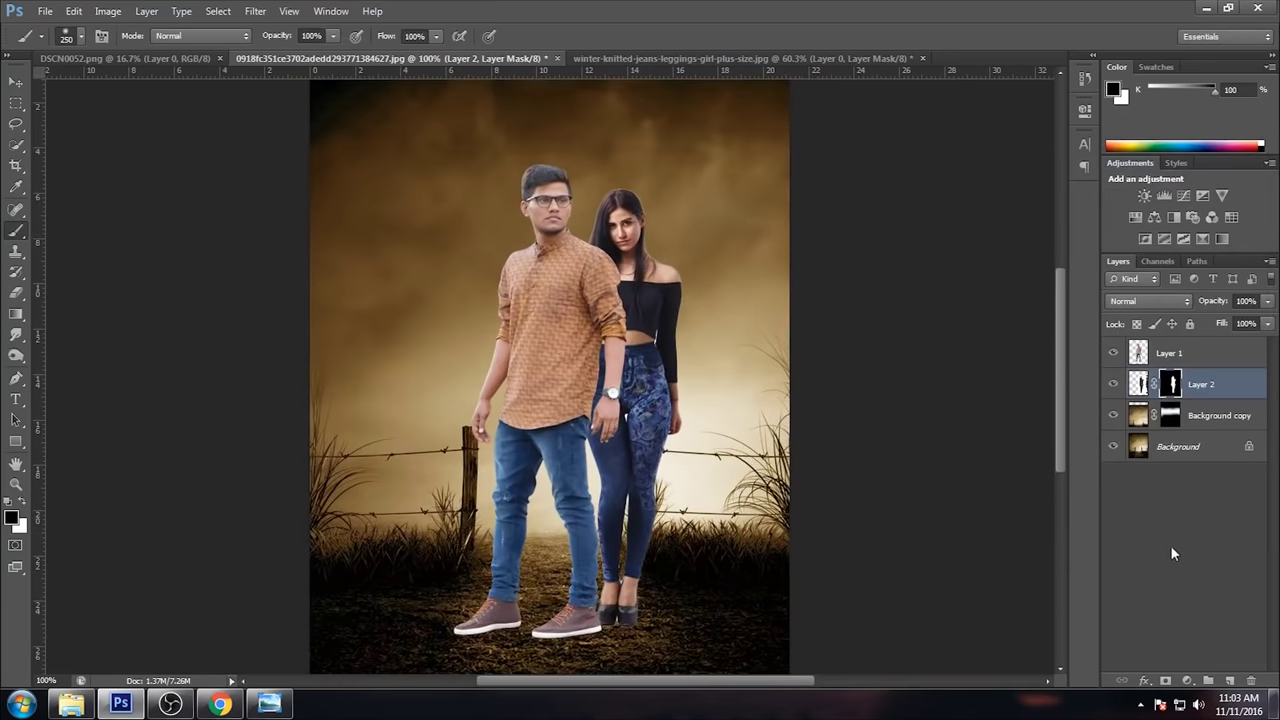
pyautogui.keyDown('shift'); pyautogui.click(1184, 355); pyautogui.keyUp('shift')
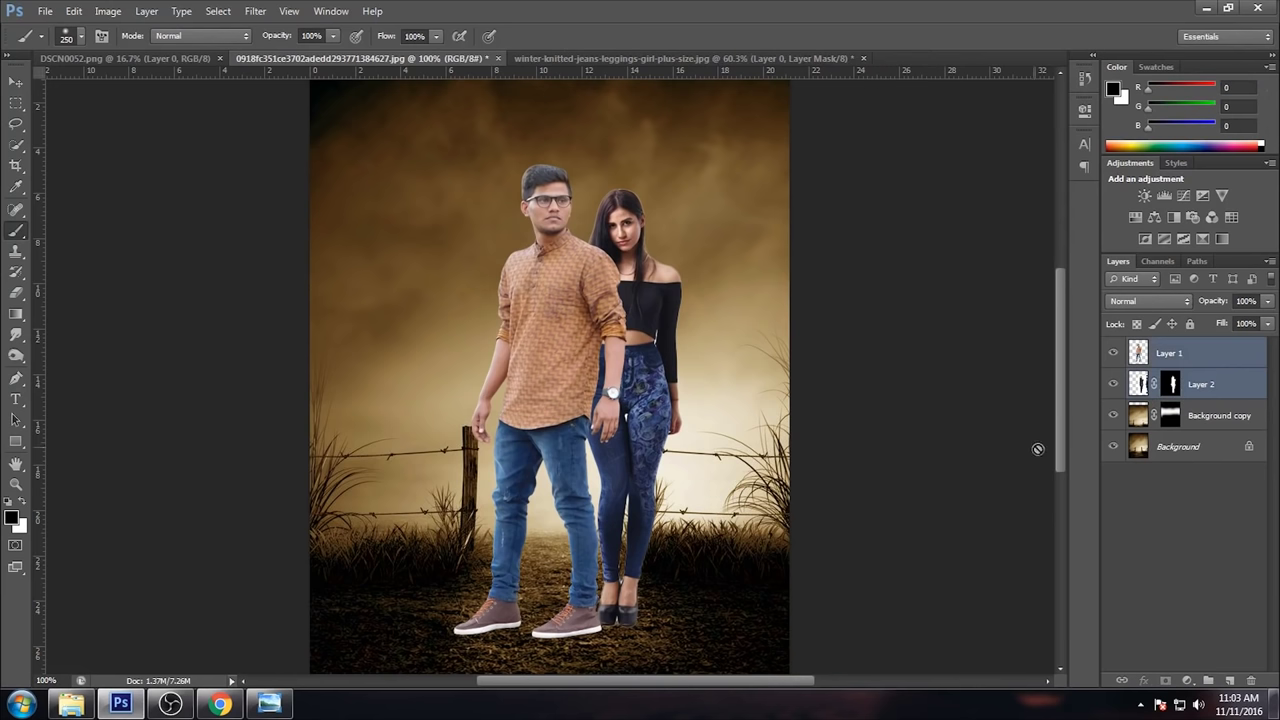
# Step: Select Layer 1 and Layer 2 together and shift both figures slightly left
pyautogui.click(16, 81)
pyautogui.moveTo(548, 441); pyautogui.dragTo(541, 446)
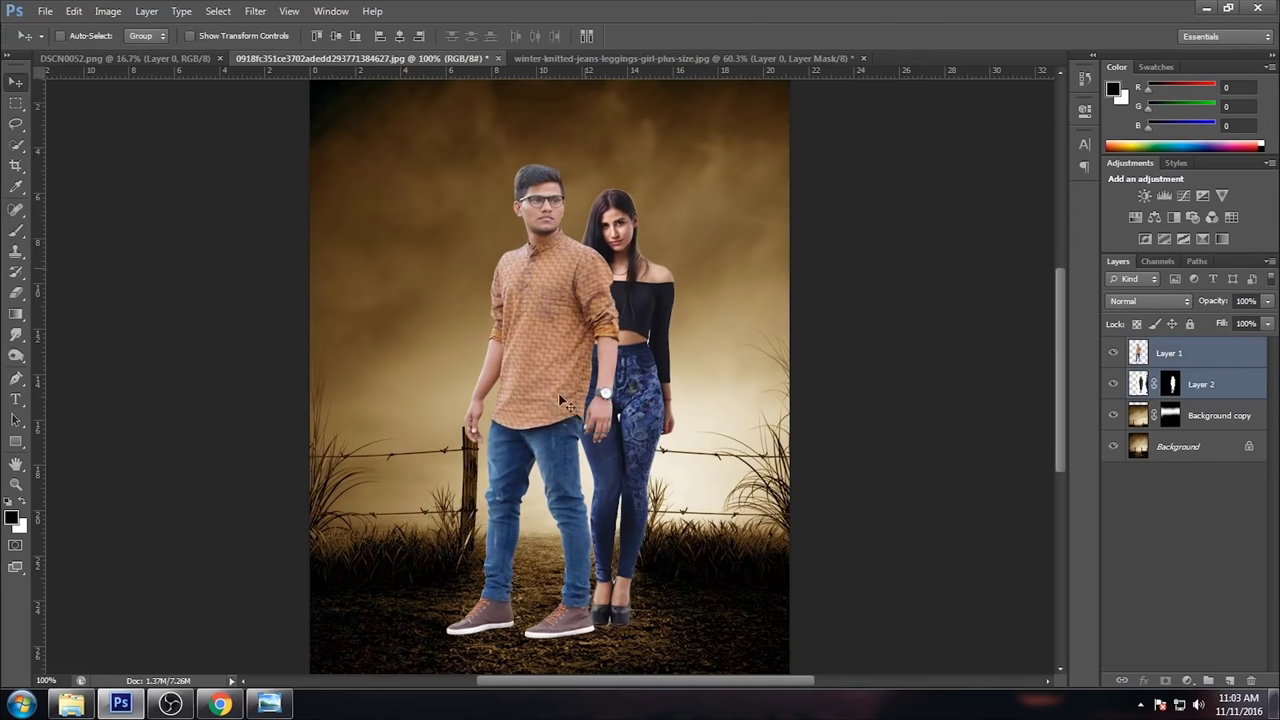
pyautogui.scroll(1, 651, 329)
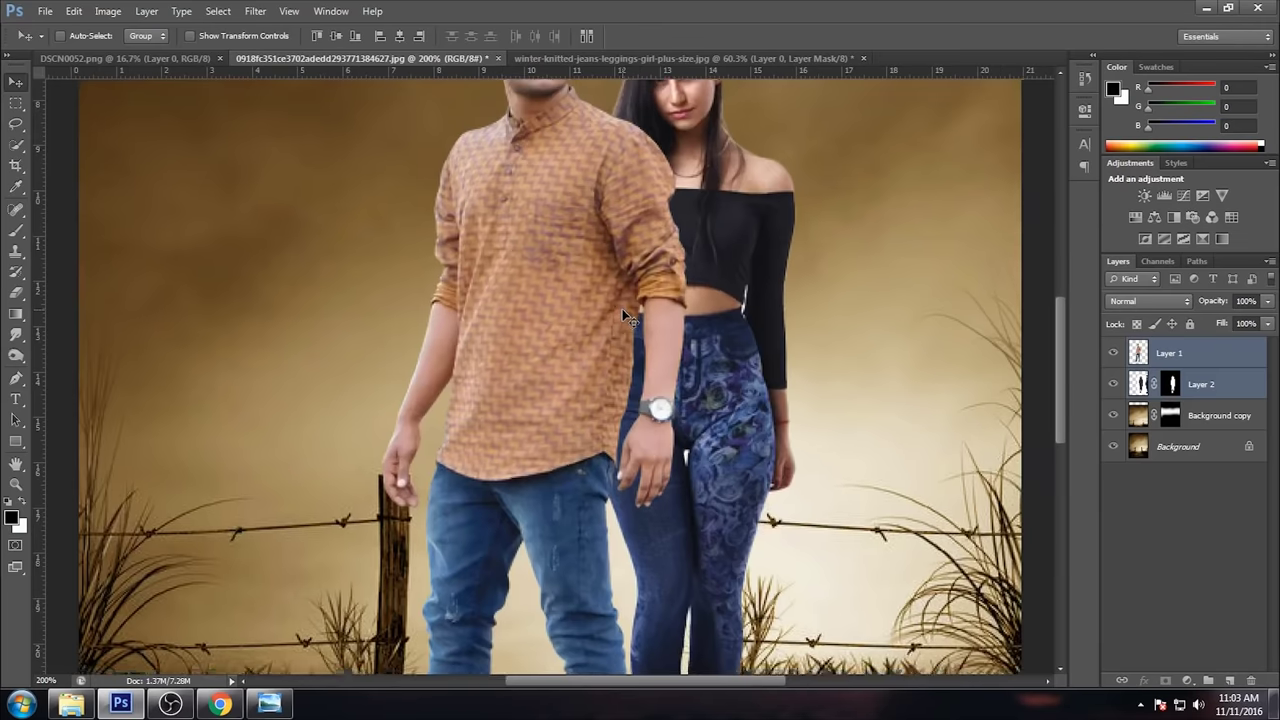
pyautogui.scroll(-2, 651, 329)
pyautogui.scroll(2, 723, 420)
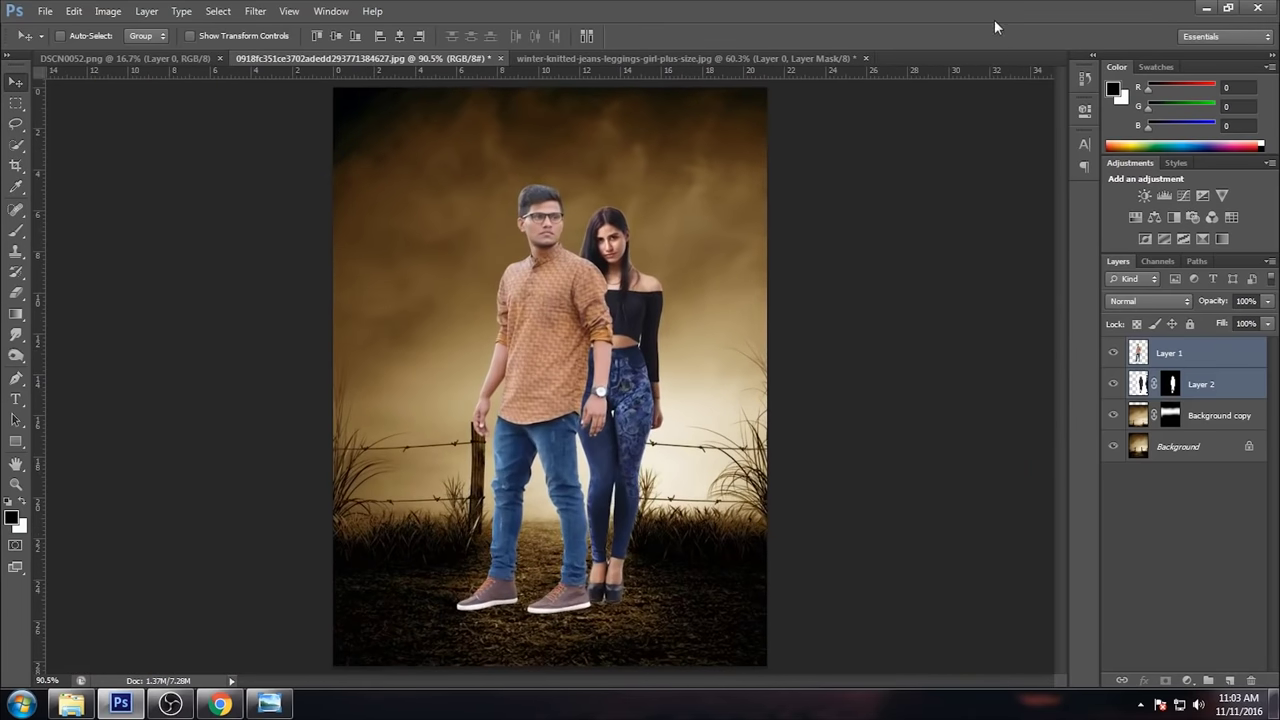
# Step: Reopen Refine Mask on the woman's layer mask
pyautogui.click(1170, 388)
pyautogui.rightClick(1170, 388)
pyautogui.click(1110, 514)
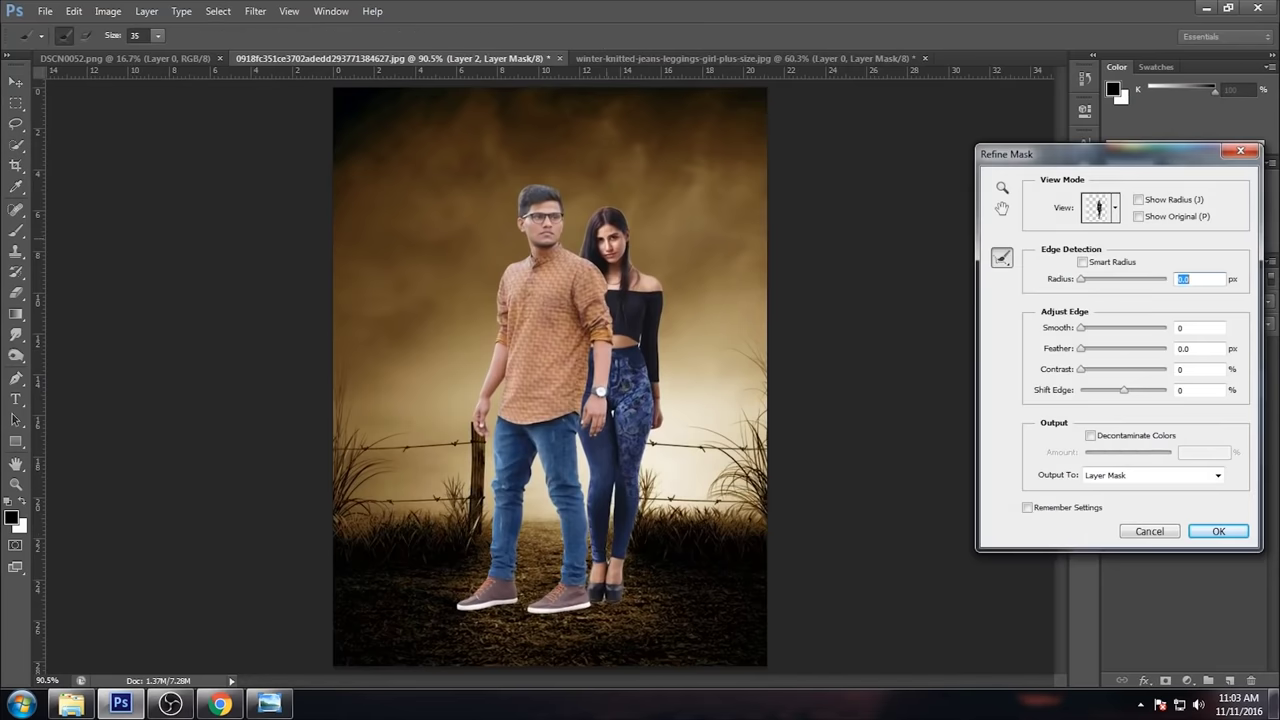
# Step: Refine the mask edges around her hair, setting Smooth to 21 with Radius at 0
pyautogui.moveTo(580, 228); pyautogui.dragTo(660, 283)
pyautogui.moveTo(585, 262); pyautogui.dragTo(600, 208)
pyautogui.moveTo(1094, 286); pyautogui.dragTo(1076, 287)
pyautogui.click(1083, 329)
pyautogui.moveTo(1088, 333)
pyautogui.mouseDown()
pyautogui.moveTo(1045, 347)
pyautogui.moveTo(1092, 370)
pyautogui.moveTo(1040, 366)
pyautogui.mouseUp()
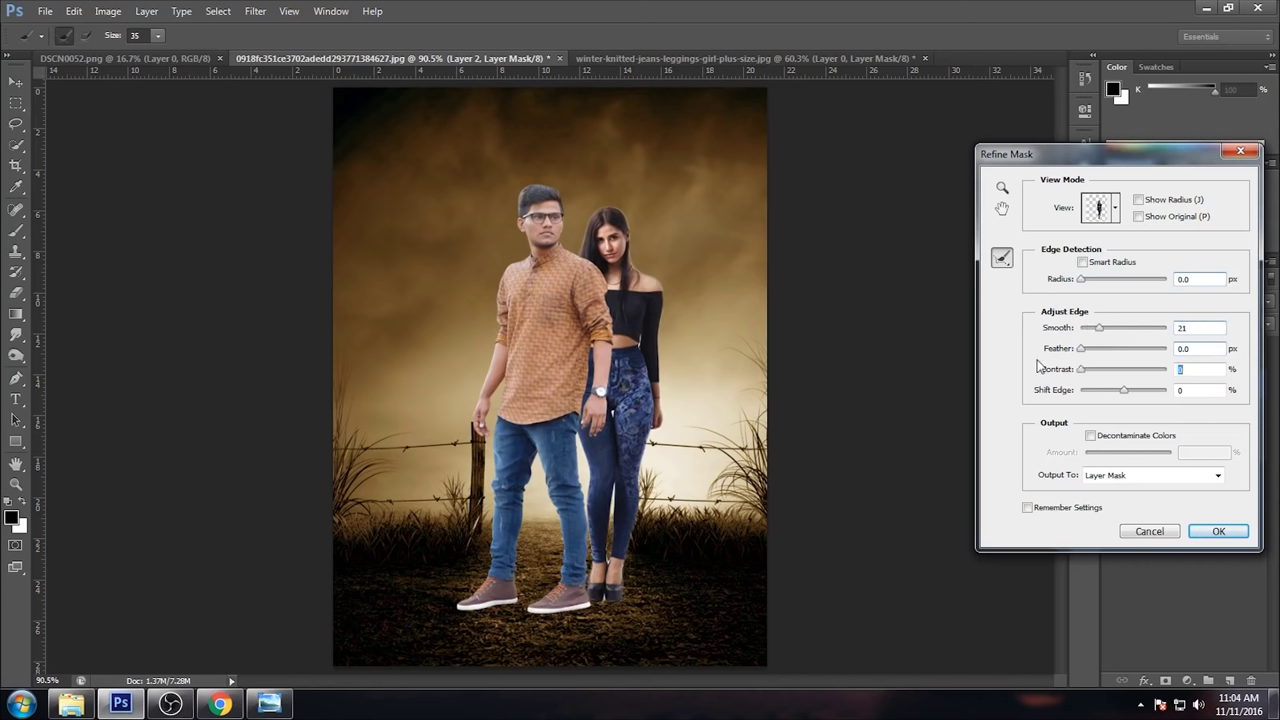
pyautogui.moveTo(1085, 285); pyautogui.dragTo(1045, 288)
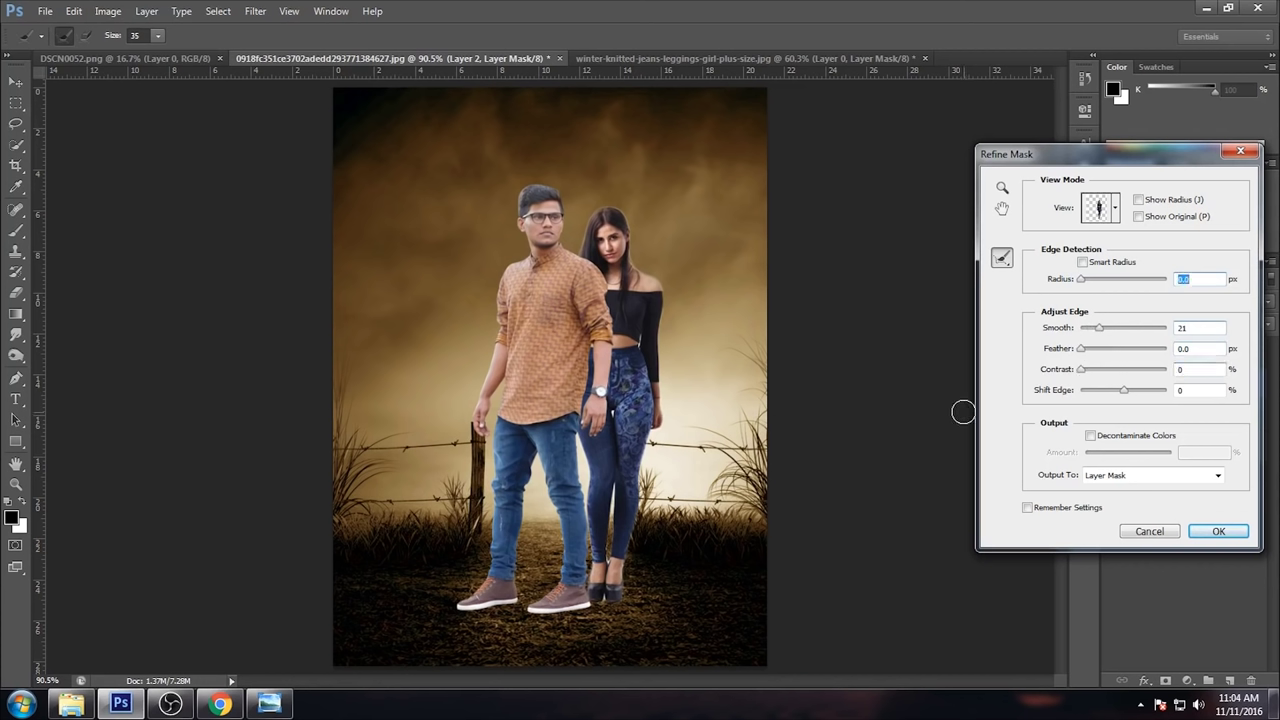
pyautogui.click(1160, 530)
pyautogui.hotkey('ctrl', '1')
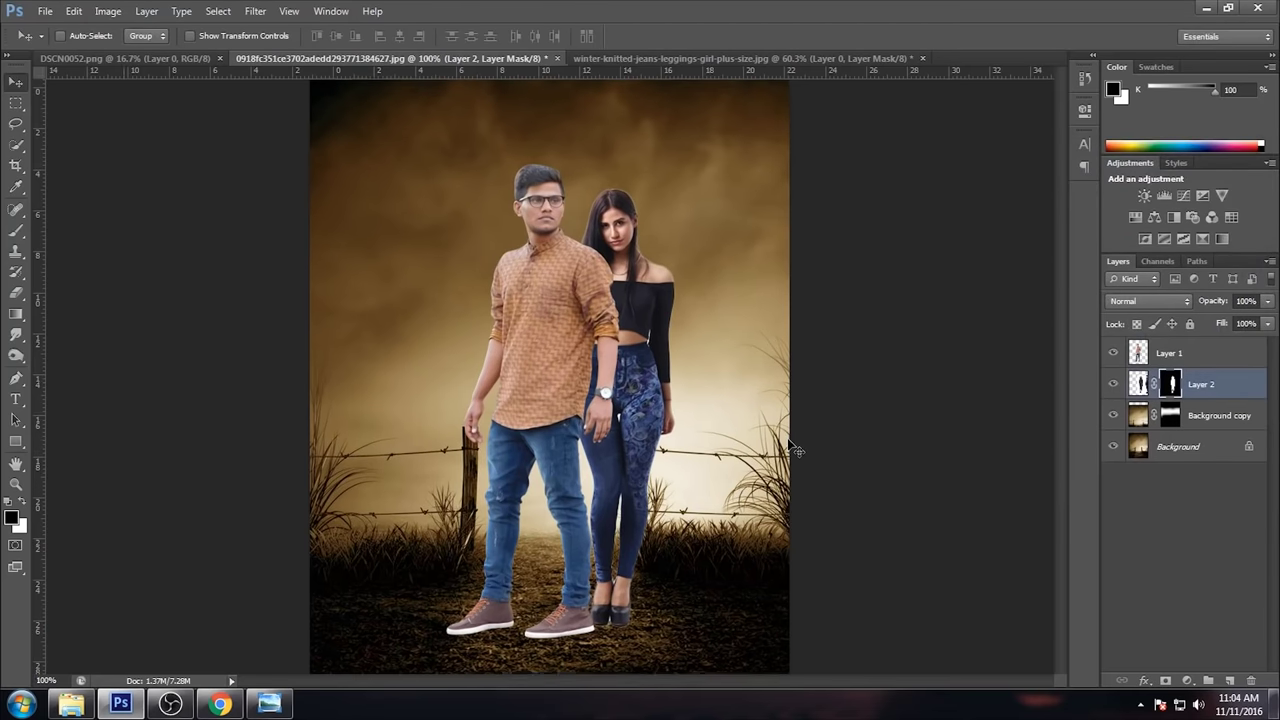
# Step: Darken the man with a Curves layer clipped to Layer 1
pyautogui.hotkey('ctrl', '+')
pyautogui.hotkey('ctrl', '-')
pyautogui.hotkey('ctrl', '-')
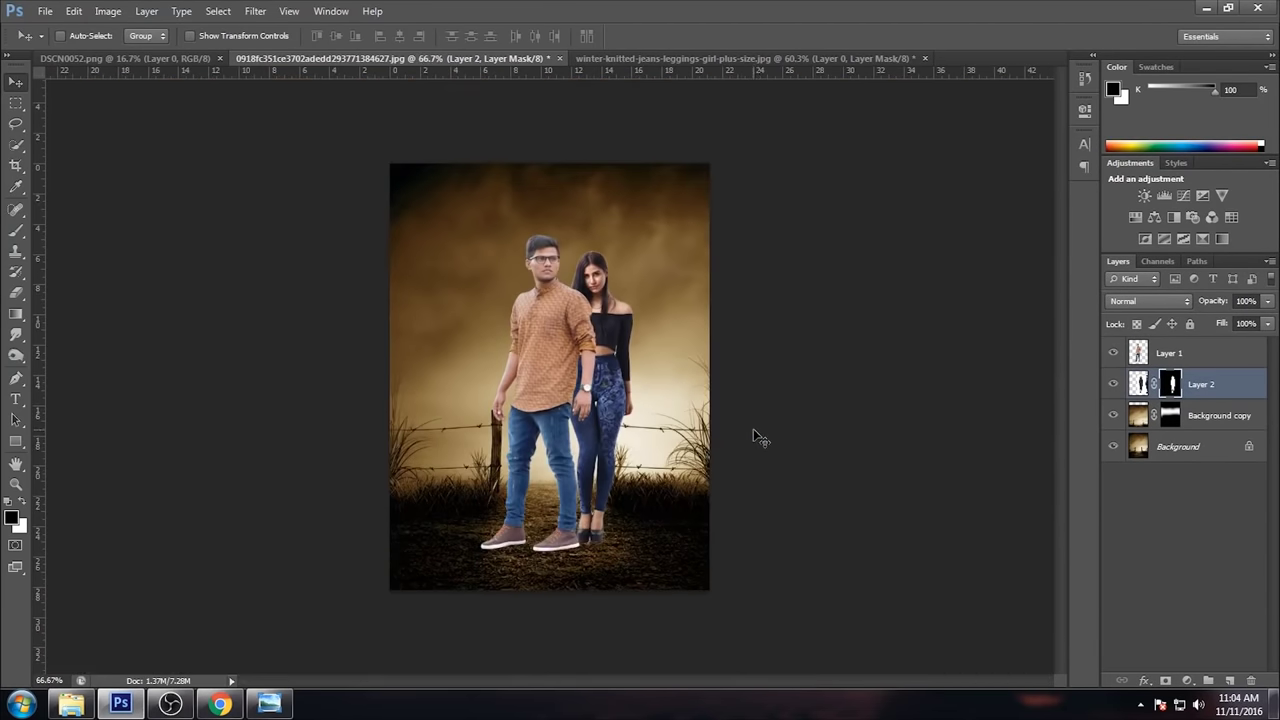
pyautogui.hotkey('ctrl', '1')
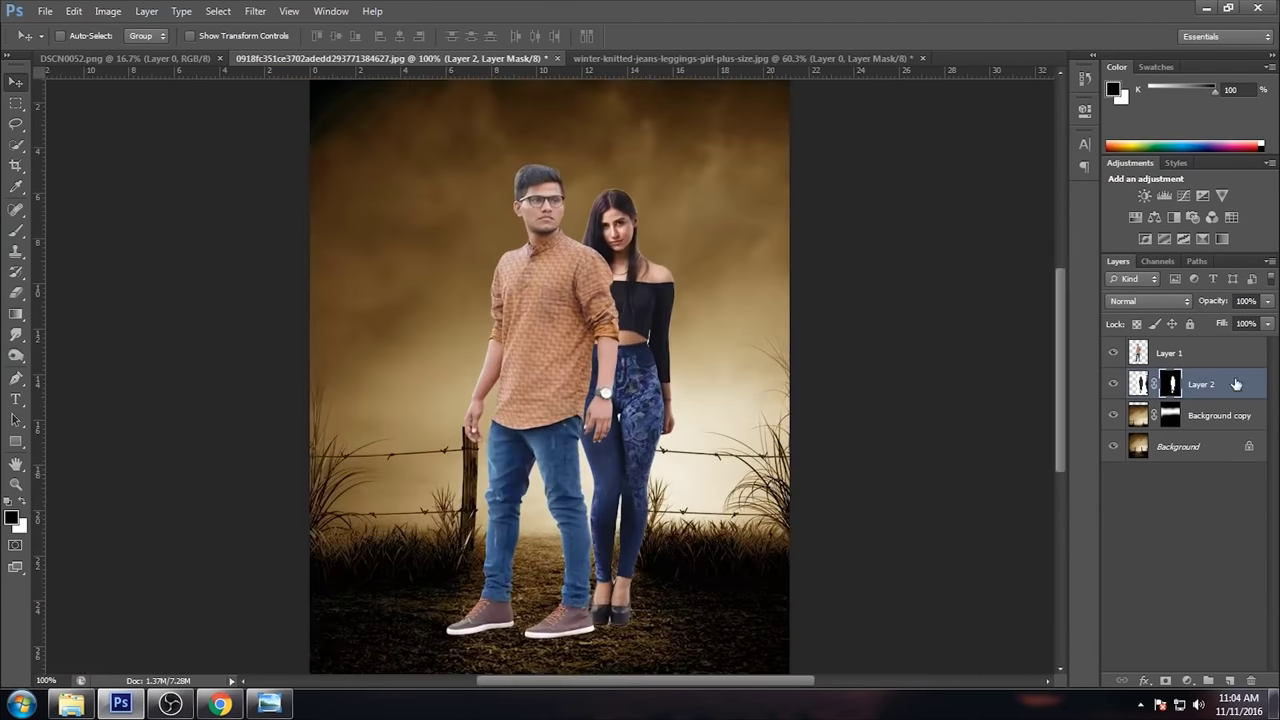
pyautogui.click(1215, 355)
pyautogui.click(1183, 195)
pyautogui.click(944, 370)
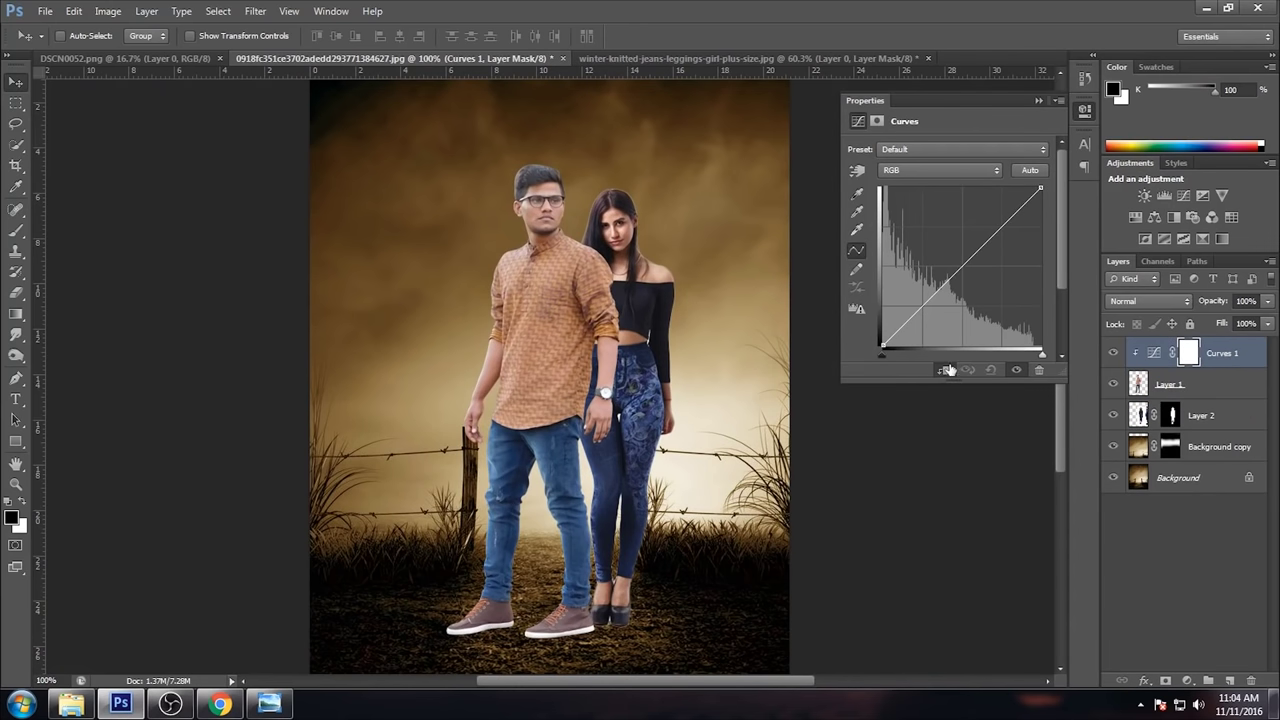
pyautogui.moveTo(960, 272); pyautogui.dragTo(969, 281)
pyautogui.click(1038, 101)
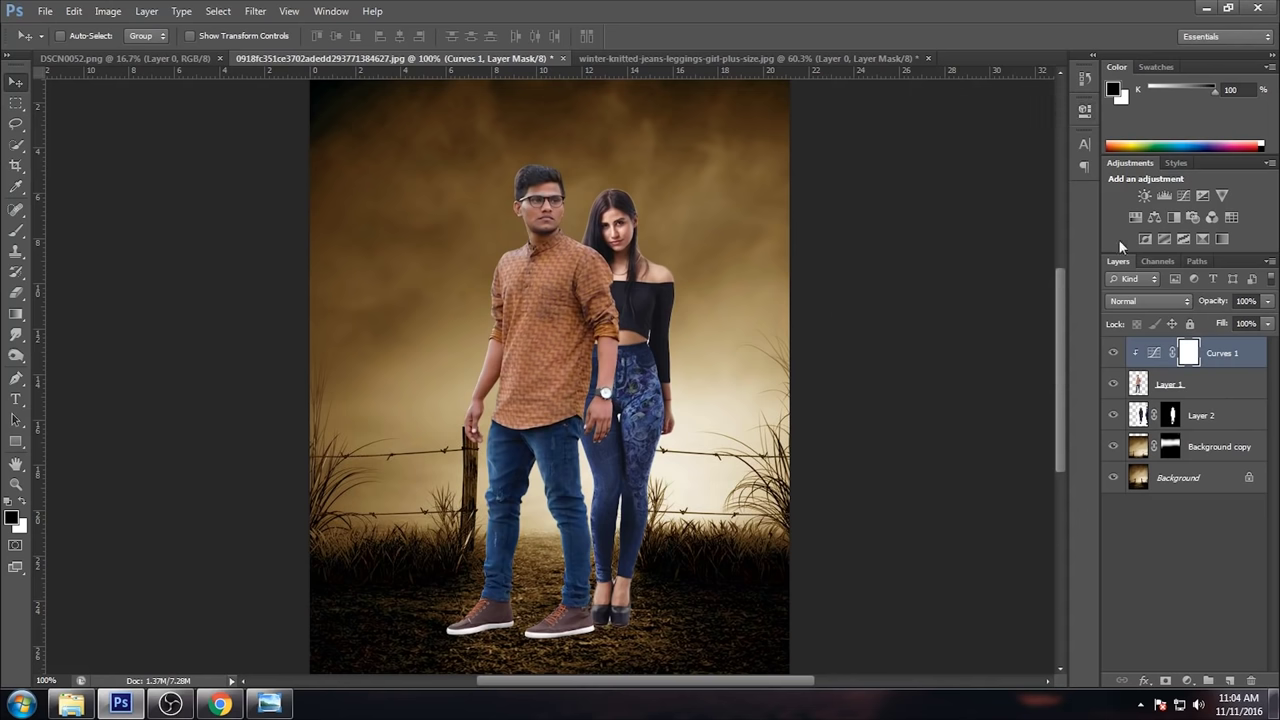
# Step: Darken the woman with a Curves layer clipped to Layer 2
pyautogui.click(1198, 415)
pyautogui.click(1183, 195)
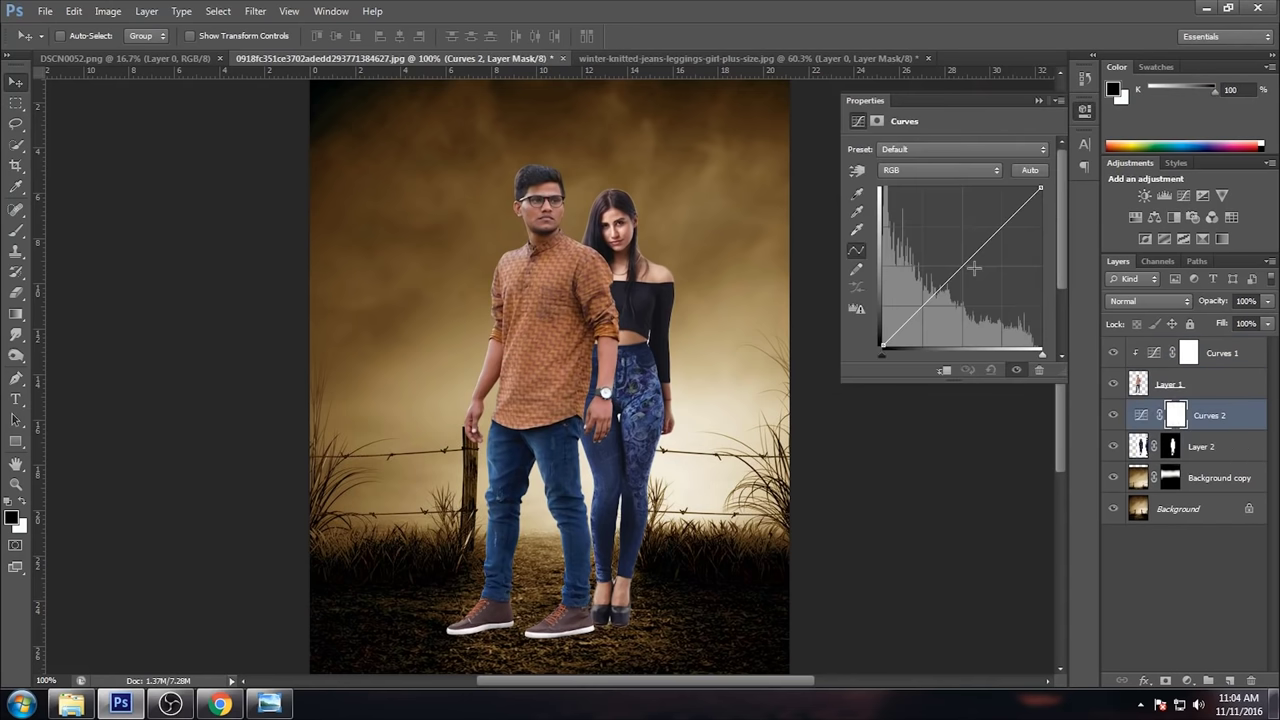
pyautogui.moveTo(968, 268); pyautogui.dragTo(975, 273)
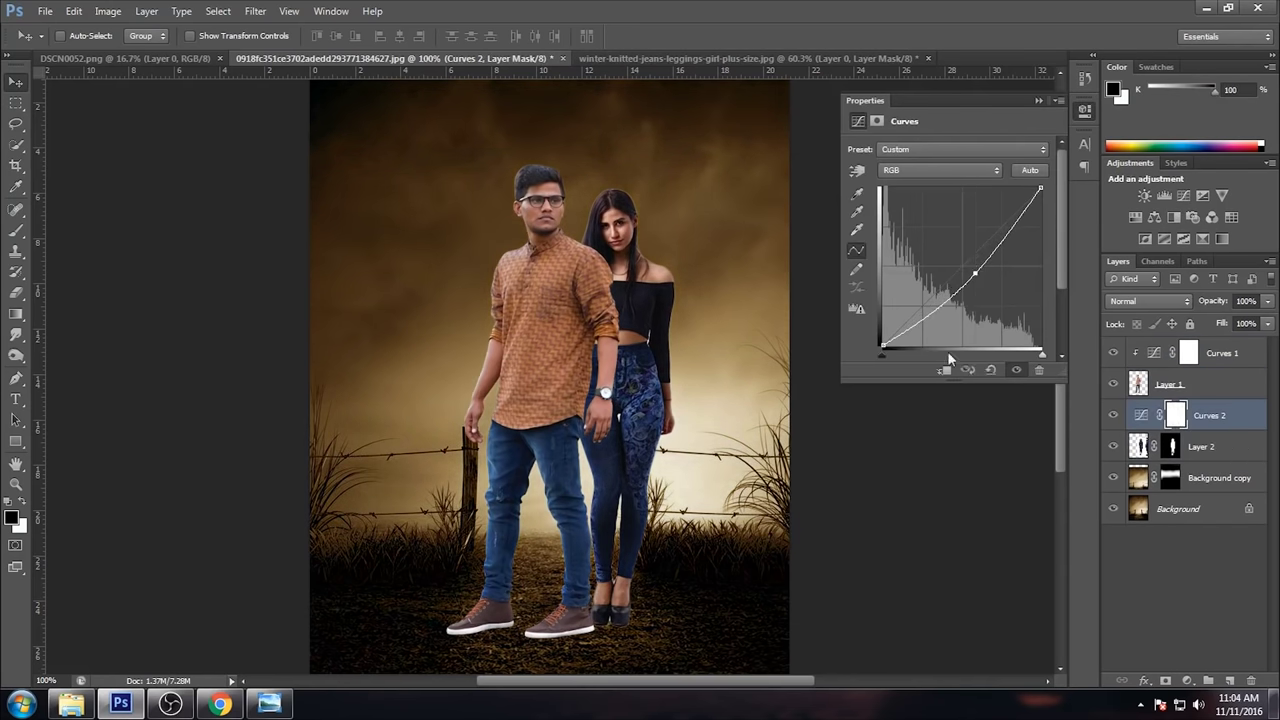
pyautogui.click(945, 370)
pyautogui.click(1038, 101)
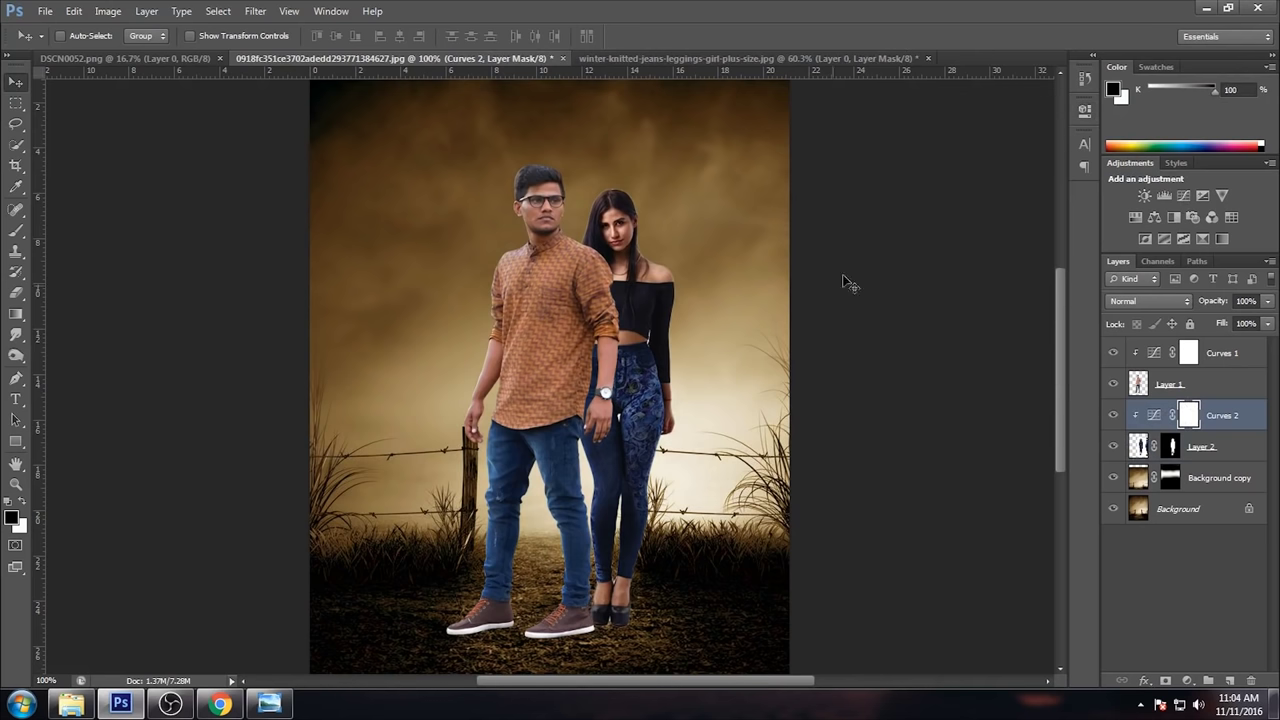
# Step: Merge both figures and their curves into a single Curves 1 layer
pyautogui.hotkey('ctrl', '-')
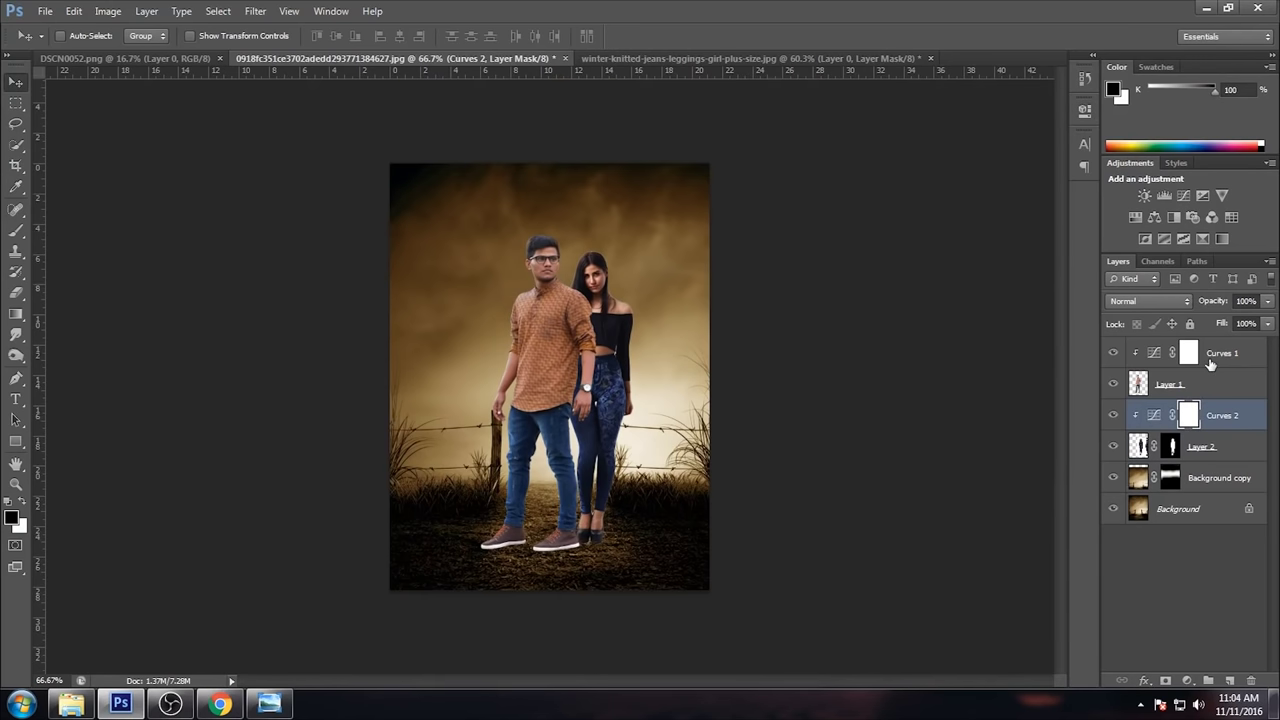
pyautogui.hotkey('ctrl', '+')
pyautogui.hotkey('ctrl', '+')
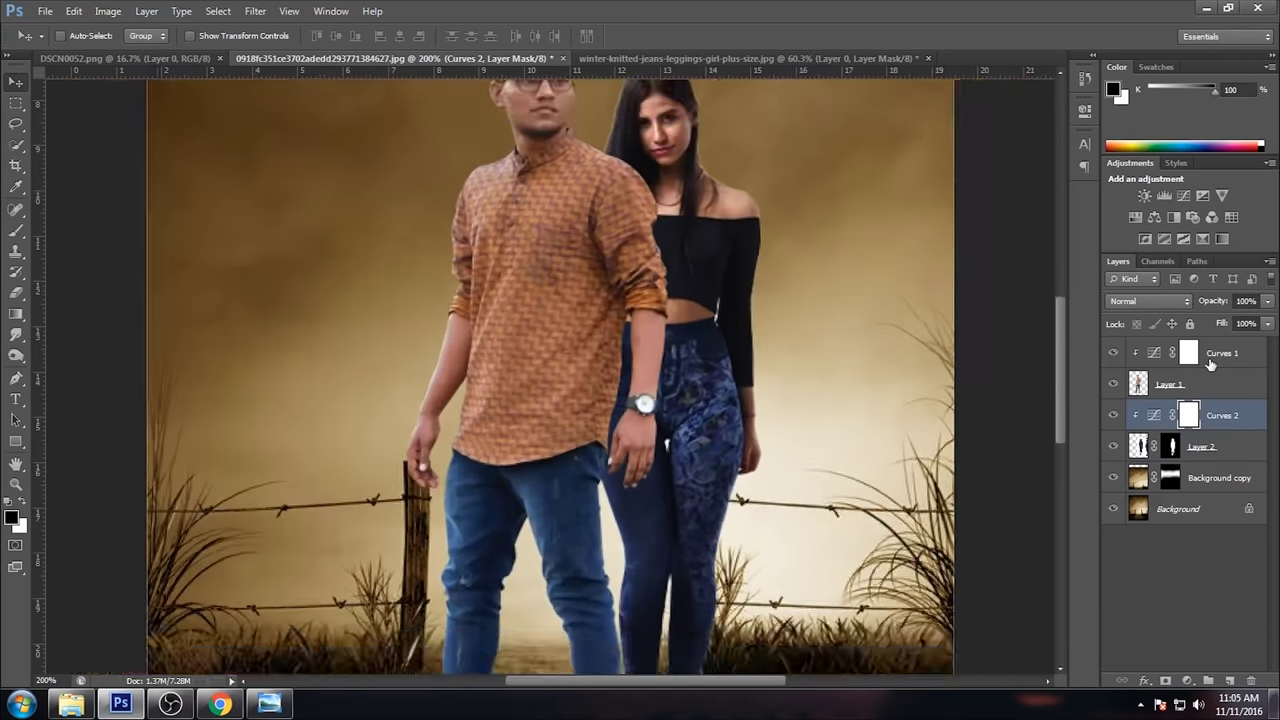
pyautogui.hotkey('ctrl', '-')
pyautogui.keyDown('shift'); pyautogui.click(1208, 358); pyautogui.keyUp('shift')
pyautogui.click(1208, 450)
pyautogui.keyDown('shift'); pyautogui.click(1215, 358); pyautogui.keyUp('shift')
pyautogui.hotkey('ctrl', 'e')
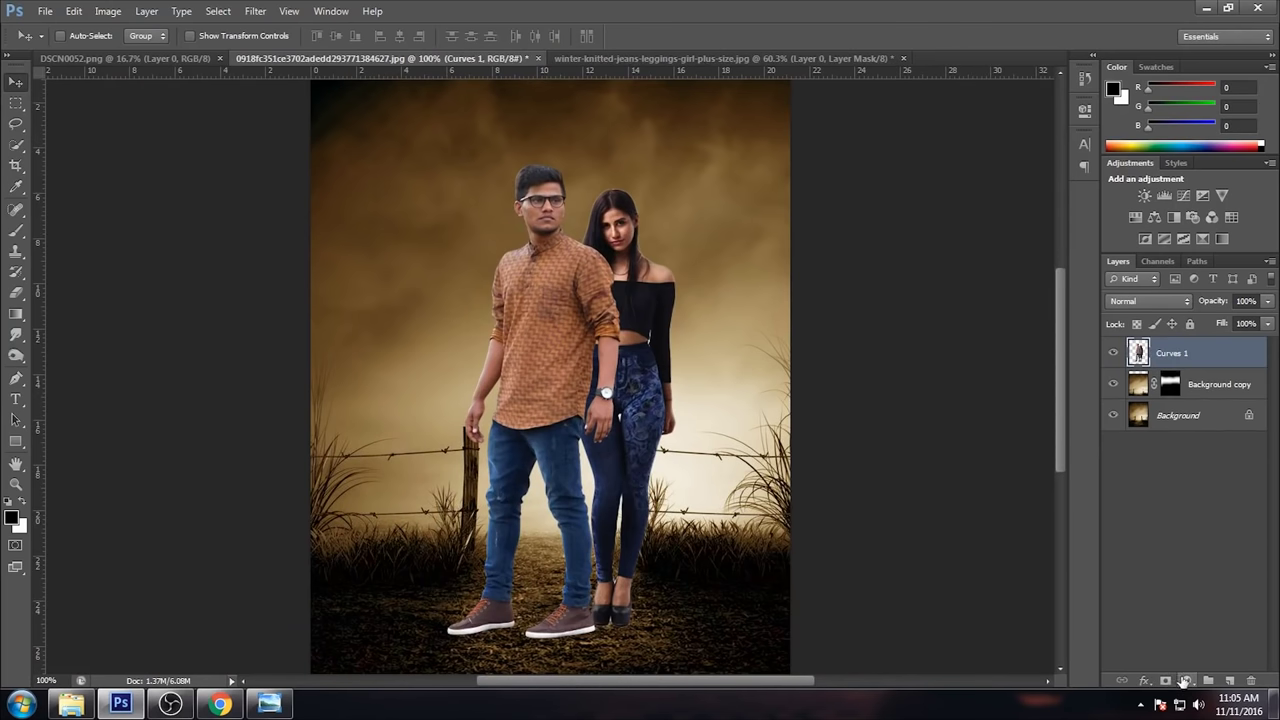
# Step: Add a linear 90° Gradient Fill clipped to the couple at 50% opacity
pyautogui.click(1184, 681)
pyautogui.click(1160, 358)
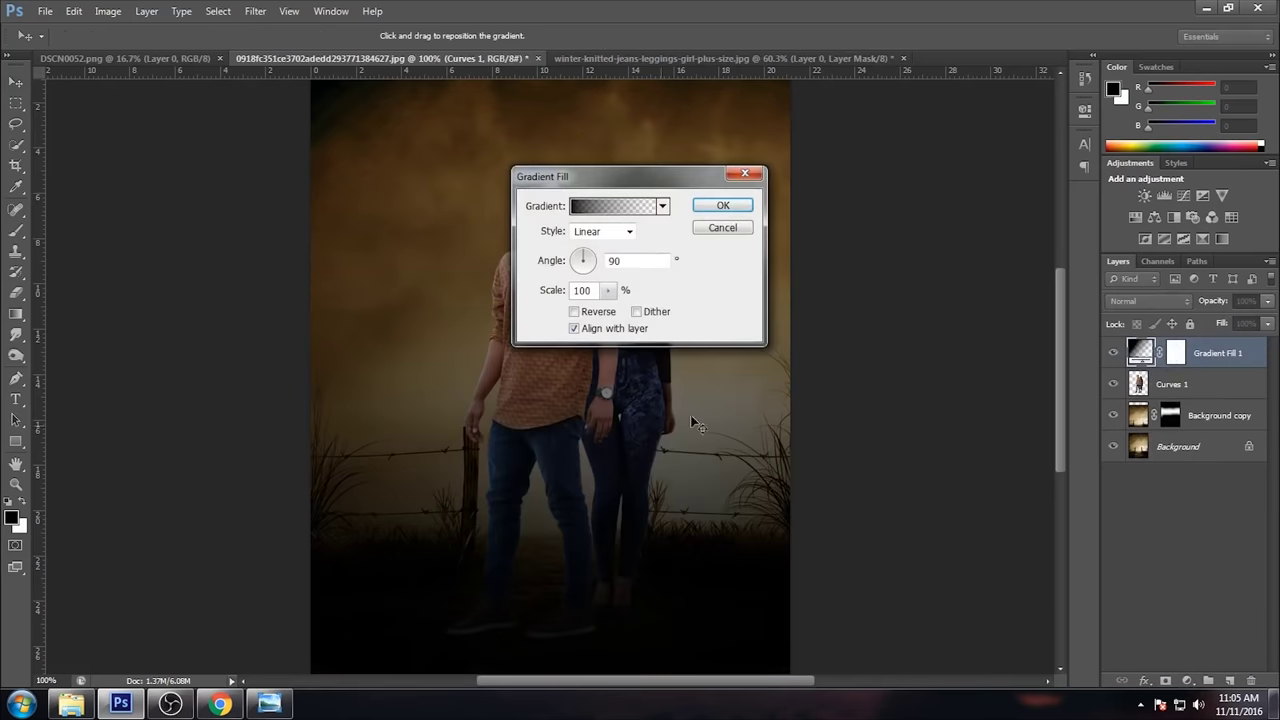
pyautogui.click(722, 205)
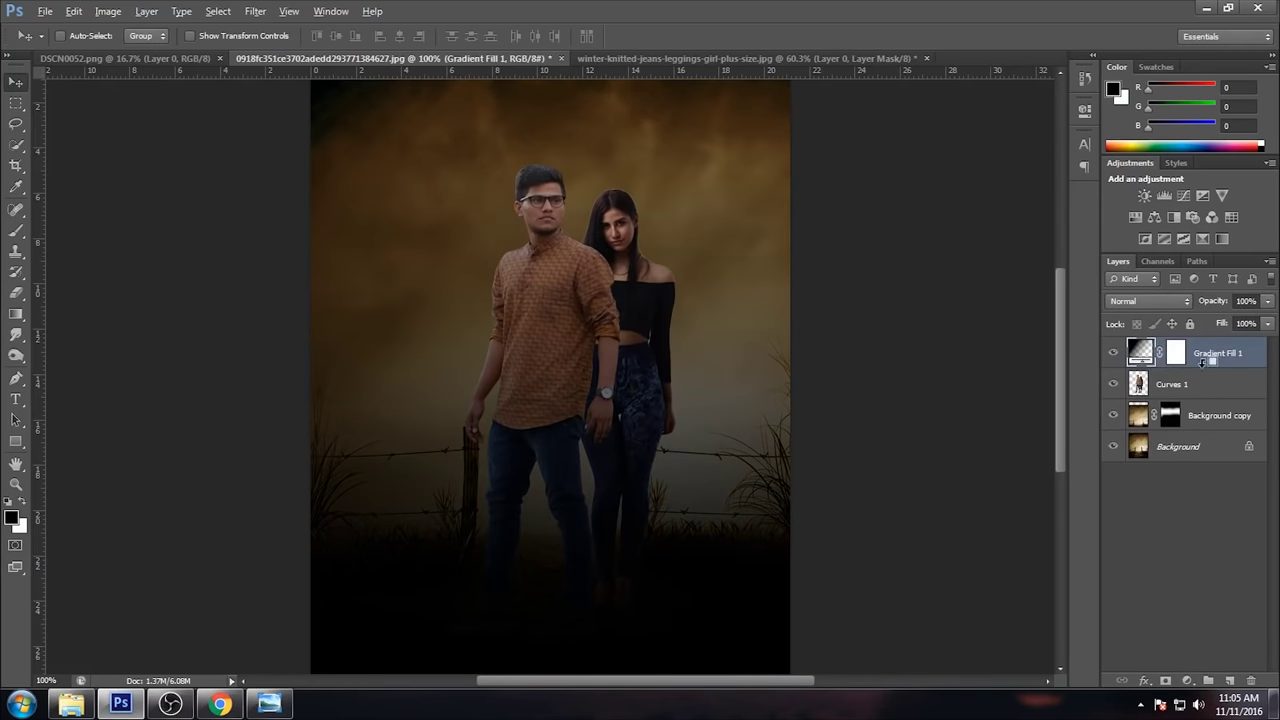
pyautogui.keyDown('alt'); pyautogui.click(1210, 368); pyautogui.keyUp('alt')
pyautogui.click(1266, 302)
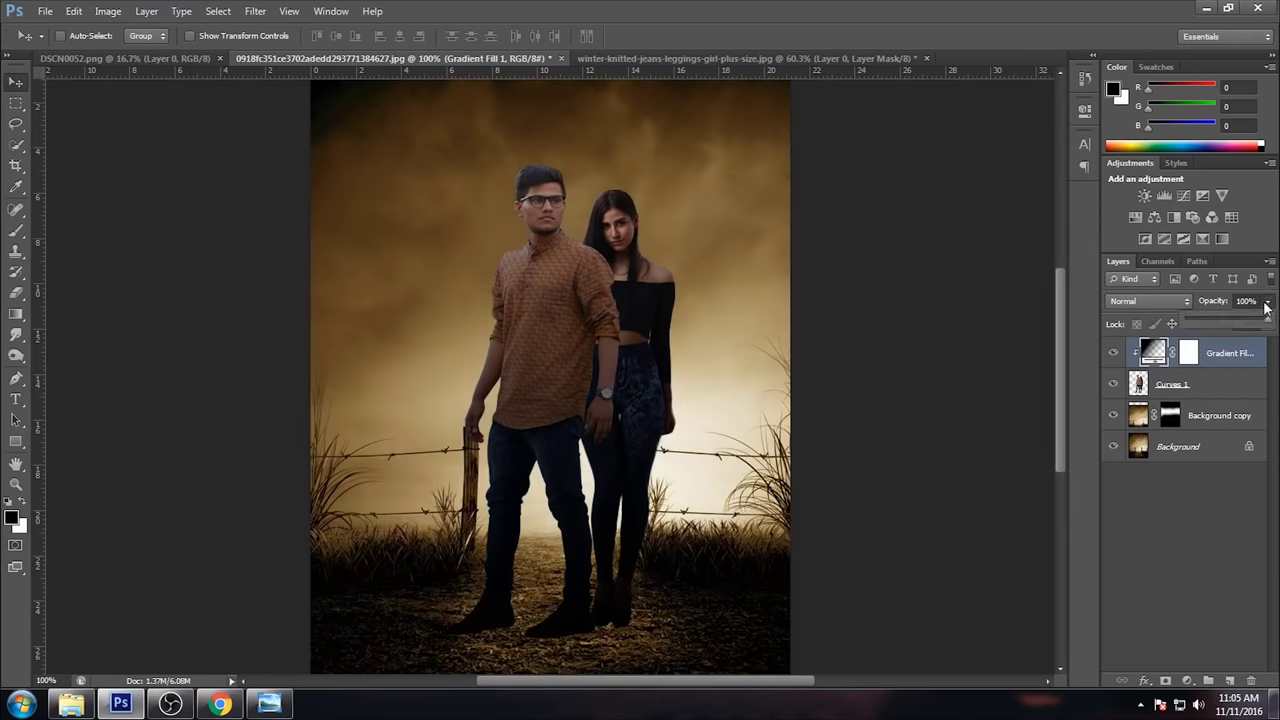
pyautogui.moveTo(1238, 320); pyautogui.dragTo(1236, 318)
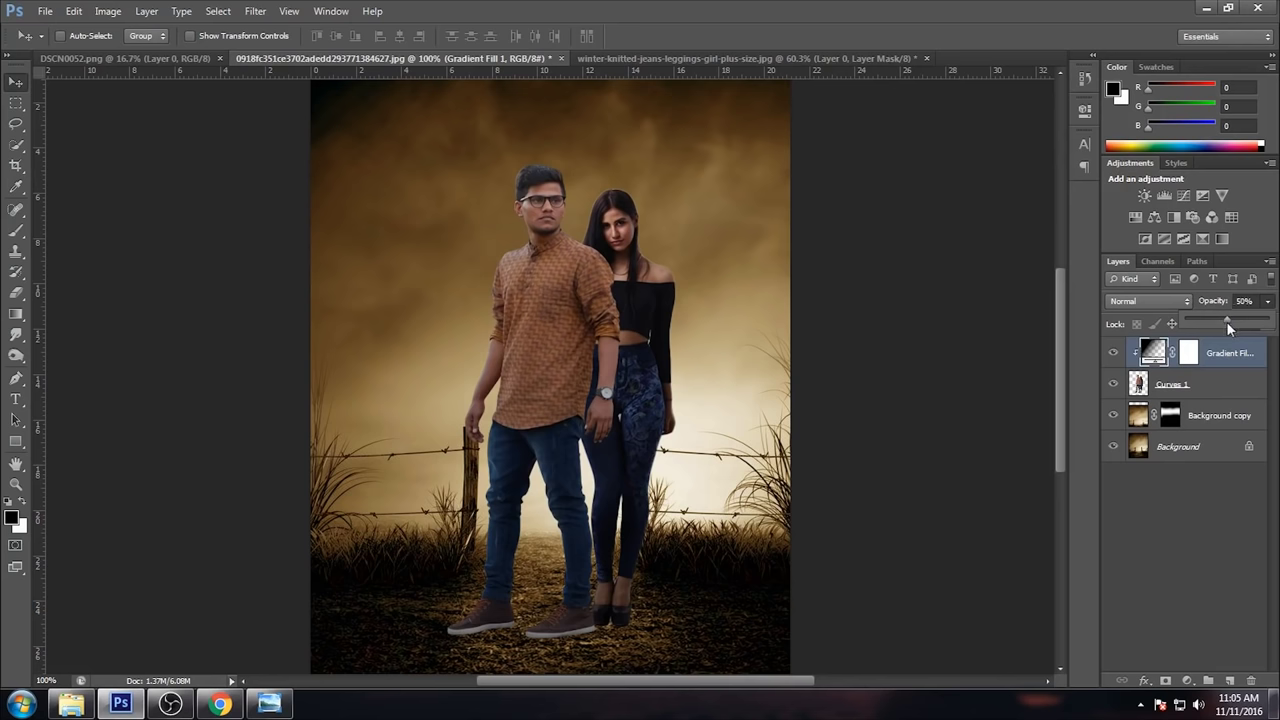
pyautogui.click(1176, 384)
pyautogui.click(1154, 217)
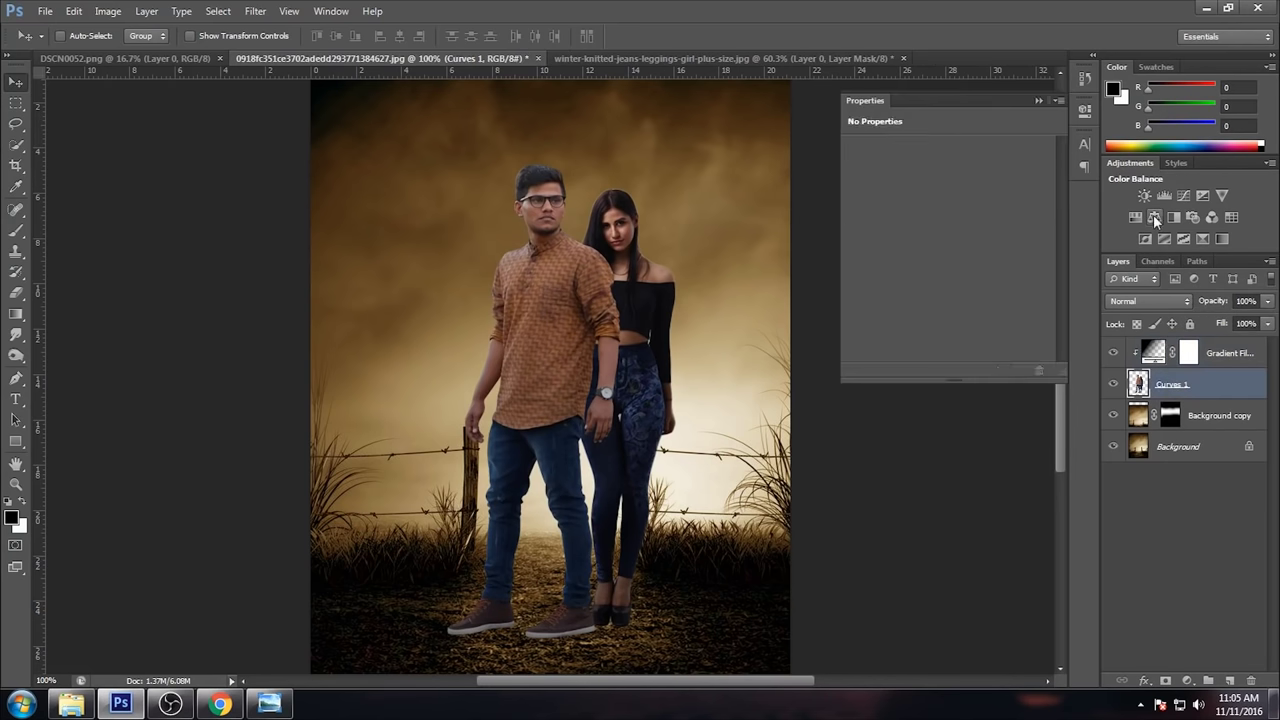
# Step: Set the clipped Color Balance midtones to Cyan-Red +27 and Yellow-Blue -30
pyautogui.moveTo(922, 186); pyautogui.dragTo(941, 188)
pyautogui.moveTo(922, 242); pyautogui.dragTo(901, 242)
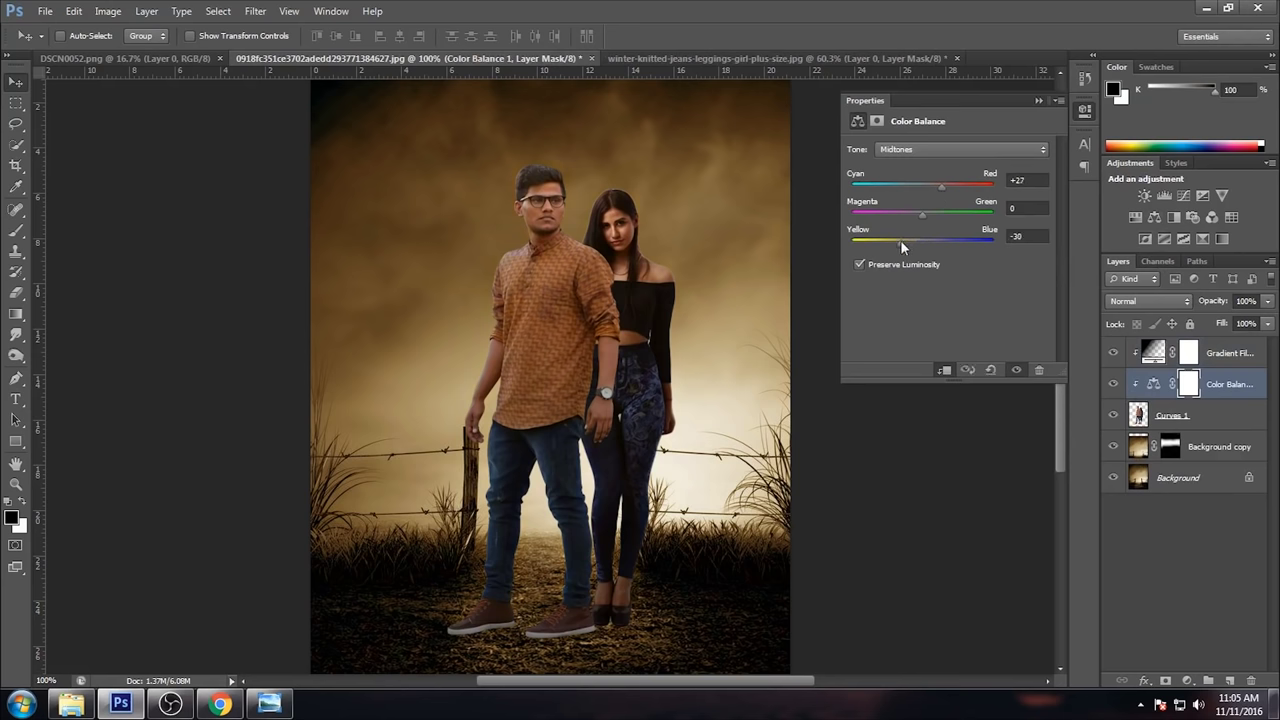
pyautogui.click(1039, 101)
pyautogui.hotkey('ctrl', '-')
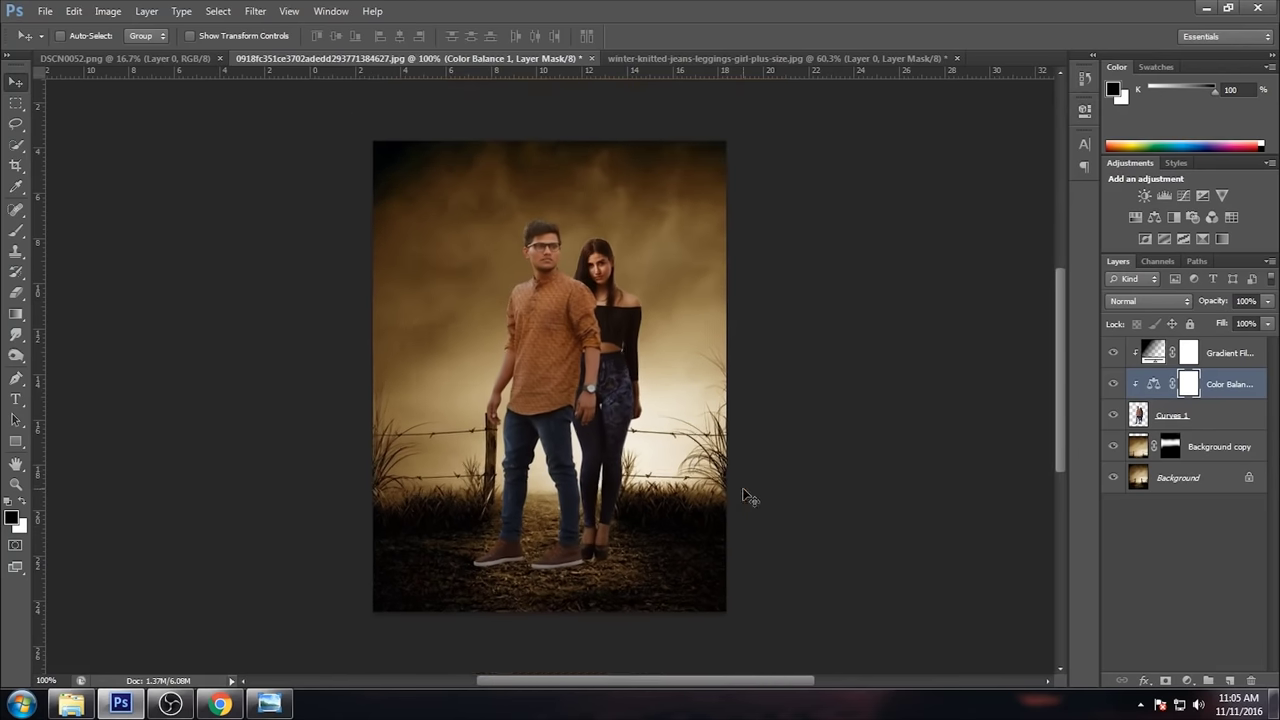
pyautogui.click(1160, 418)
pyautogui.moveTo(1160, 420); pyautogui.dragTo(1230, 680)
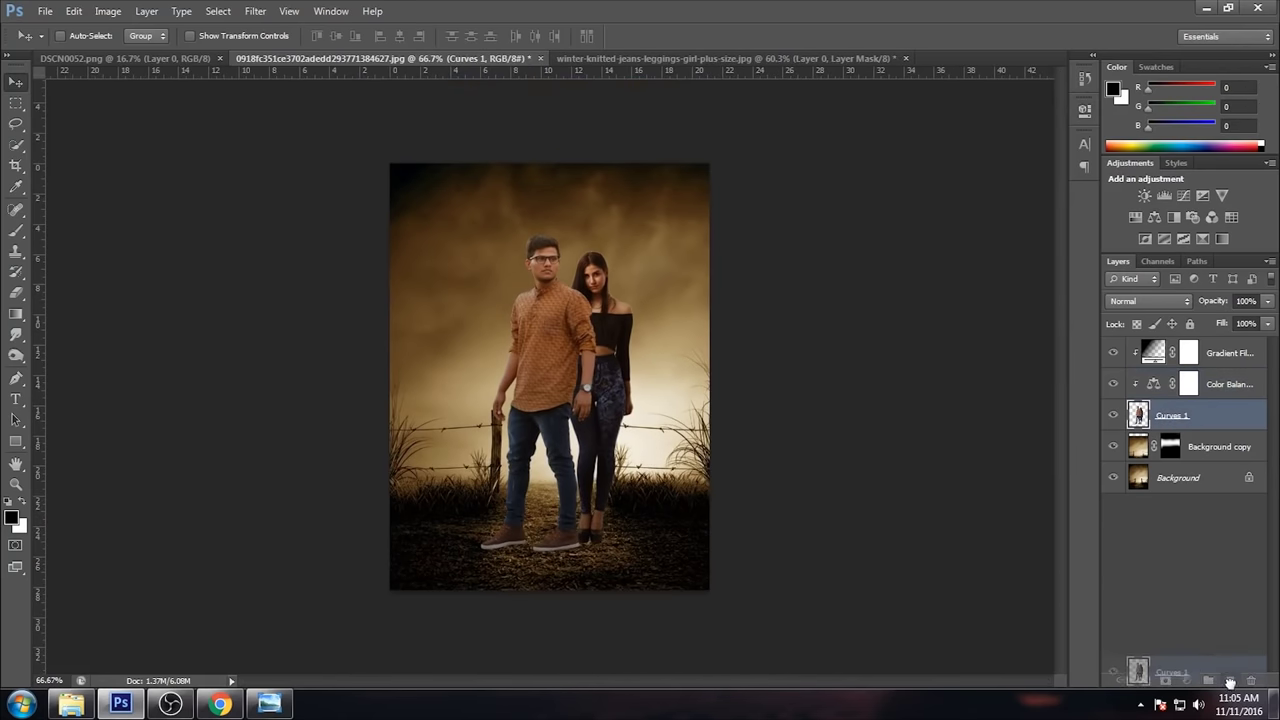
# Step: Load the original couple layer's outline as a selection
pyautogui.keyDown('alt'); pyautogui.click(1215, 399); pyautogui.keyUp('alt')
pyautogui.keyDown('alt'); pyautogui.click(1222, 368); pyautogui.keyUp('alt')
pyautogui.click(1145, 450)
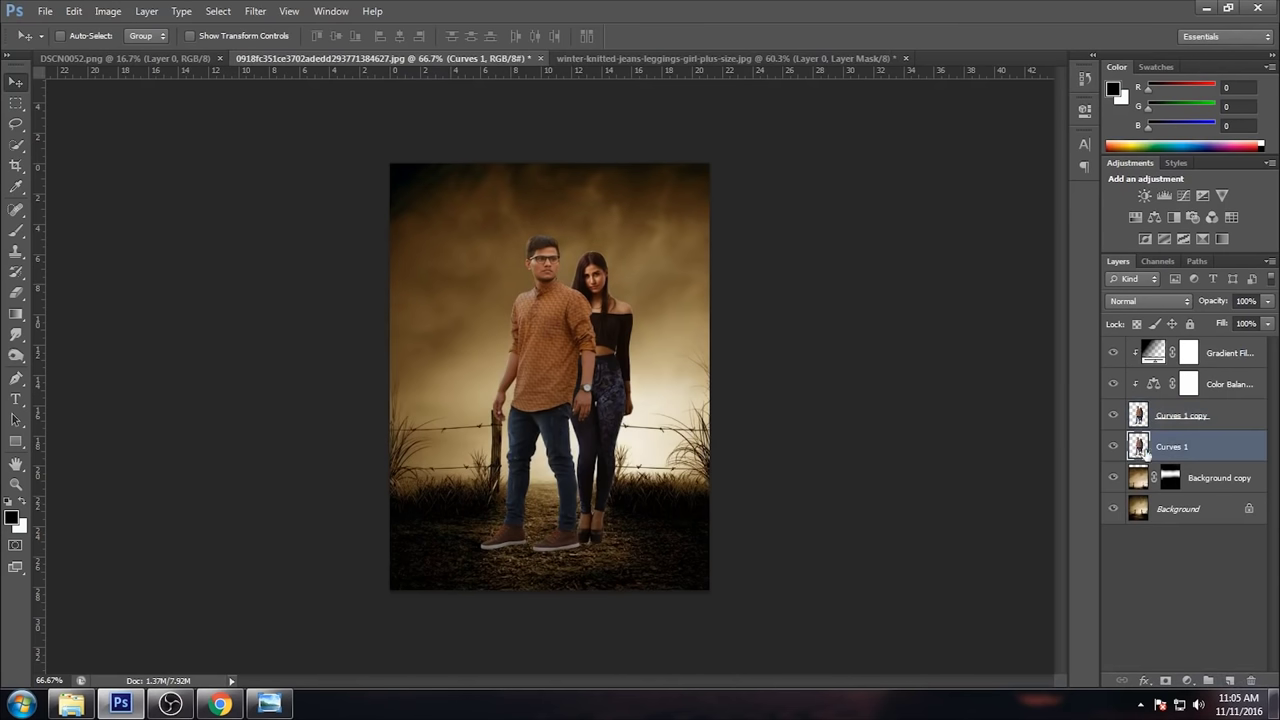
pyautogui.keyDown('ctrl'); pyautogui.click(1138, 447); pyautogui.keyUp('ctrl')
# Step: Fill the couple's silhouette selection with black
pyautogui.click(74, 11)
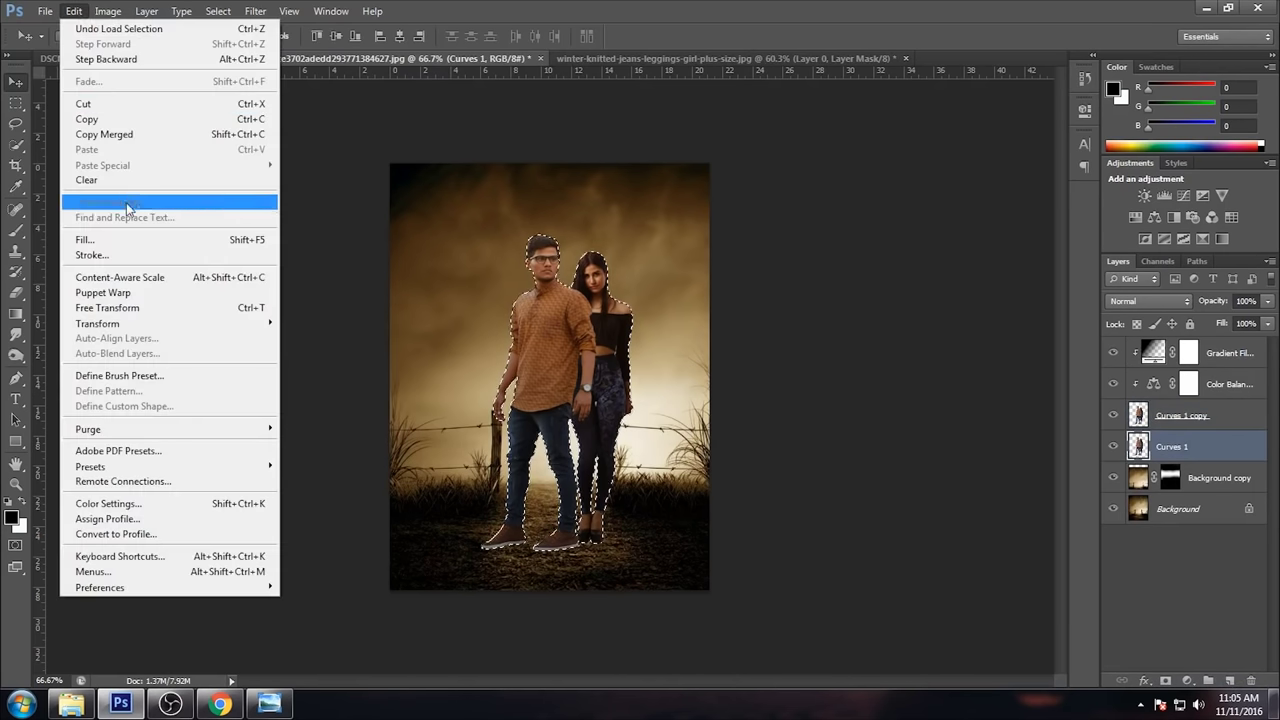
pyautogui.click(131, 242)
pyautogui.click(673, 213)
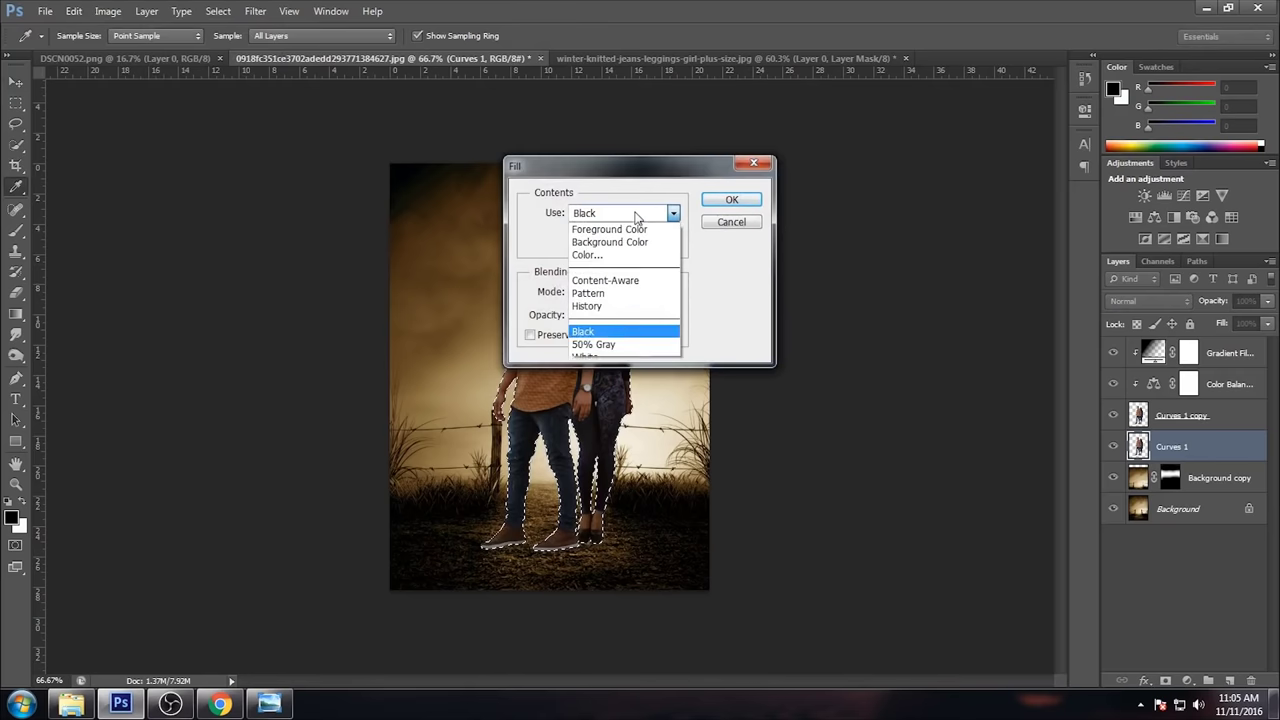
pyautogui.click(622, 344)
pyautogui.click(673, 213)
pyautogui.click(582, 331)
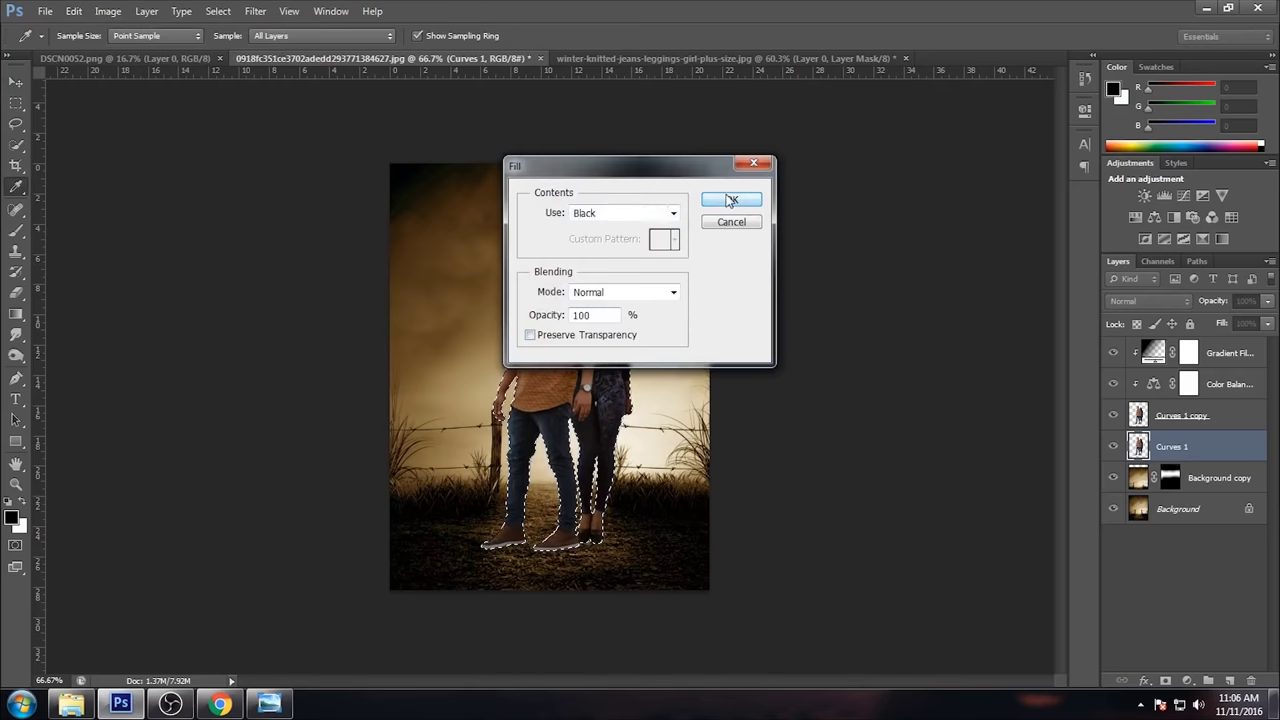
pyautogui.click(731, 200)
pyautogui.press('v')
# Step: Flip the black silhouette below the feet and widen its base with perspective
pyautogui.hotkey('ctrl', 't')
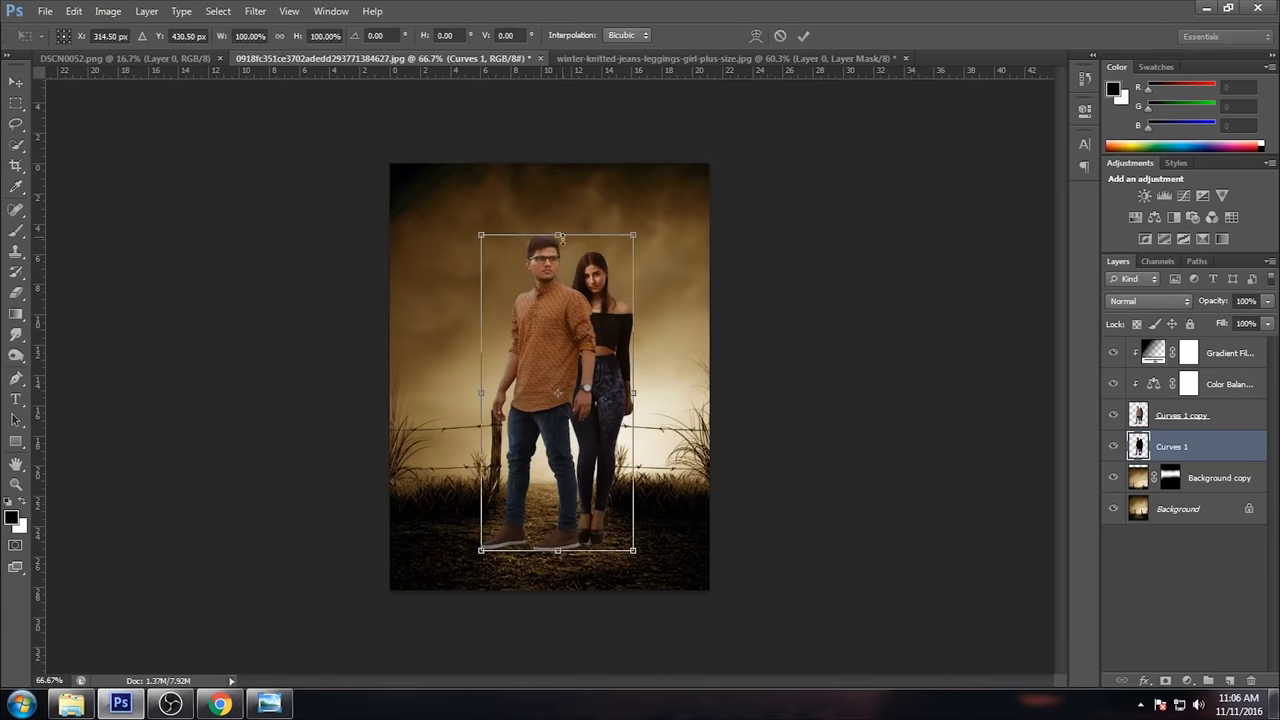
pyautogui.moveTo(561, 238); pyautogui.dragTo(557, 604)
pyautogui.rightClick(588, 578)
pyautogui.click(639, 408)
pyautogui.moveTo(481, 604); pyautogui.dragTo(148, 604)
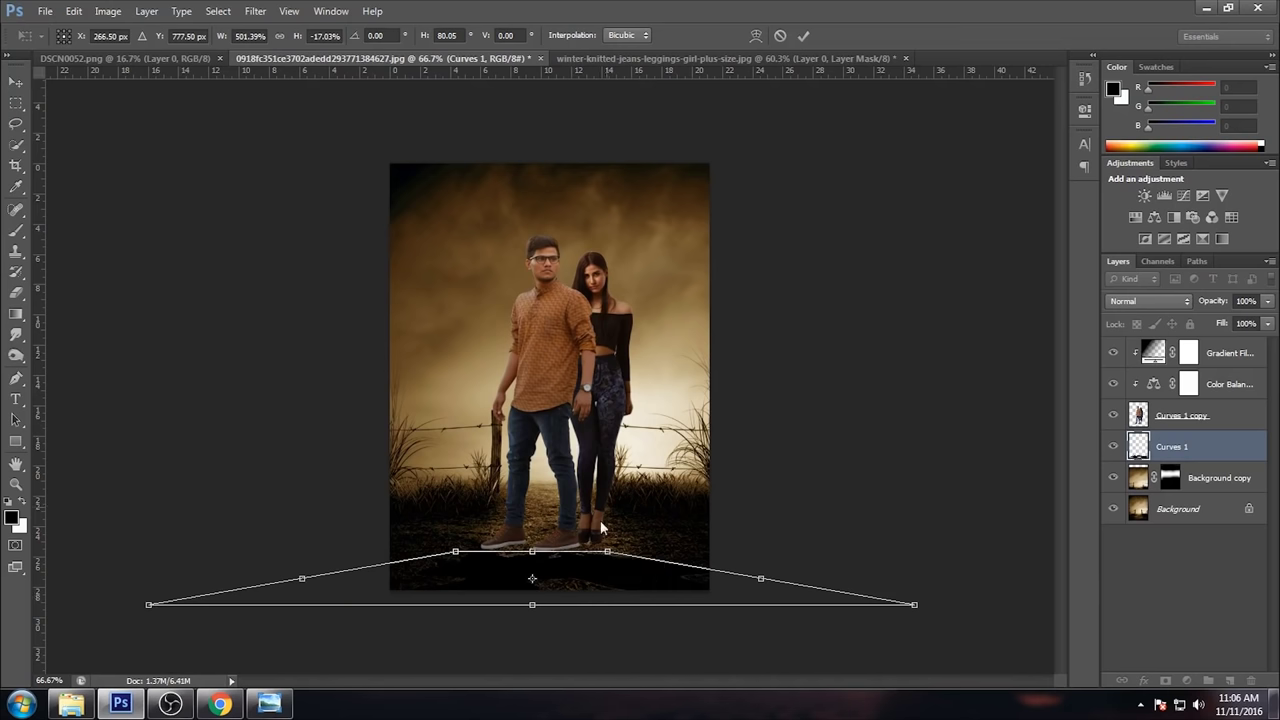
# Step: Stretch and position the shadow under the couple's feet toward the image bottom
pyautogui.rightClick(573, 582)
pyautogui.click(628, 323)
pyautogui.moveTo(537, 616); pyautogui.dragTo(537, 640)
pyautogui.moveTo(573, 576); pyautogui.dragTo(584, 588)
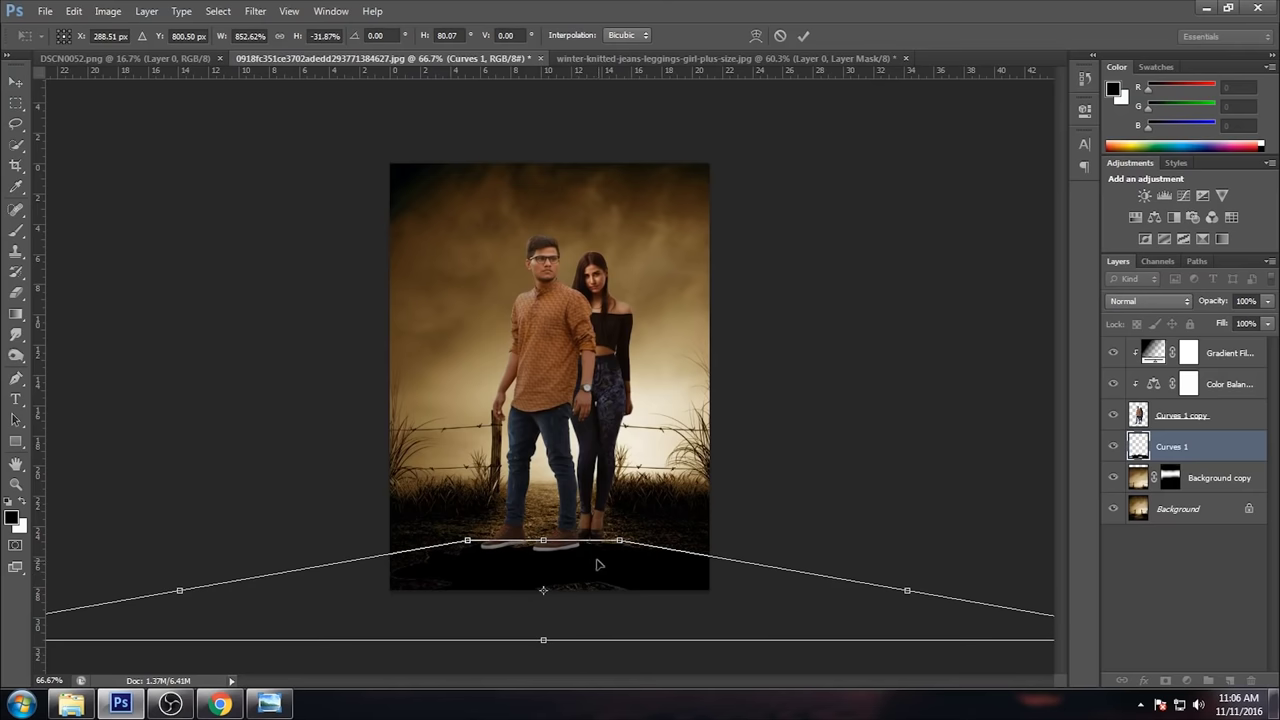
pyautogui.moveTo(544, 642); pyautogui.dragTo(543, 674)
pyautogui.click(803, 36)
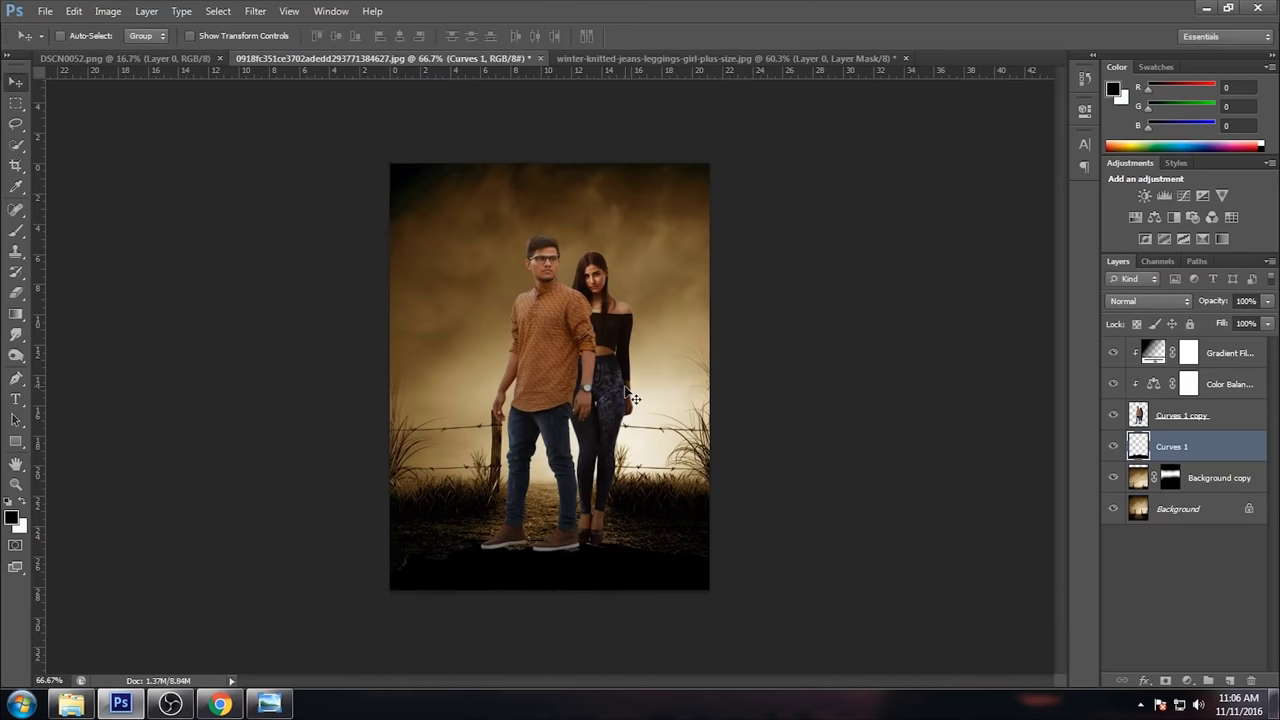
pyautogui.hotkey('ctrl', '0')
# Step: Blur the shadow layer 6.3 pixels with Gaussian Blur and set its opacity to 79%
pyautogui.moveTo(1267, 301); pyautogui.dragTo(1249, 323)
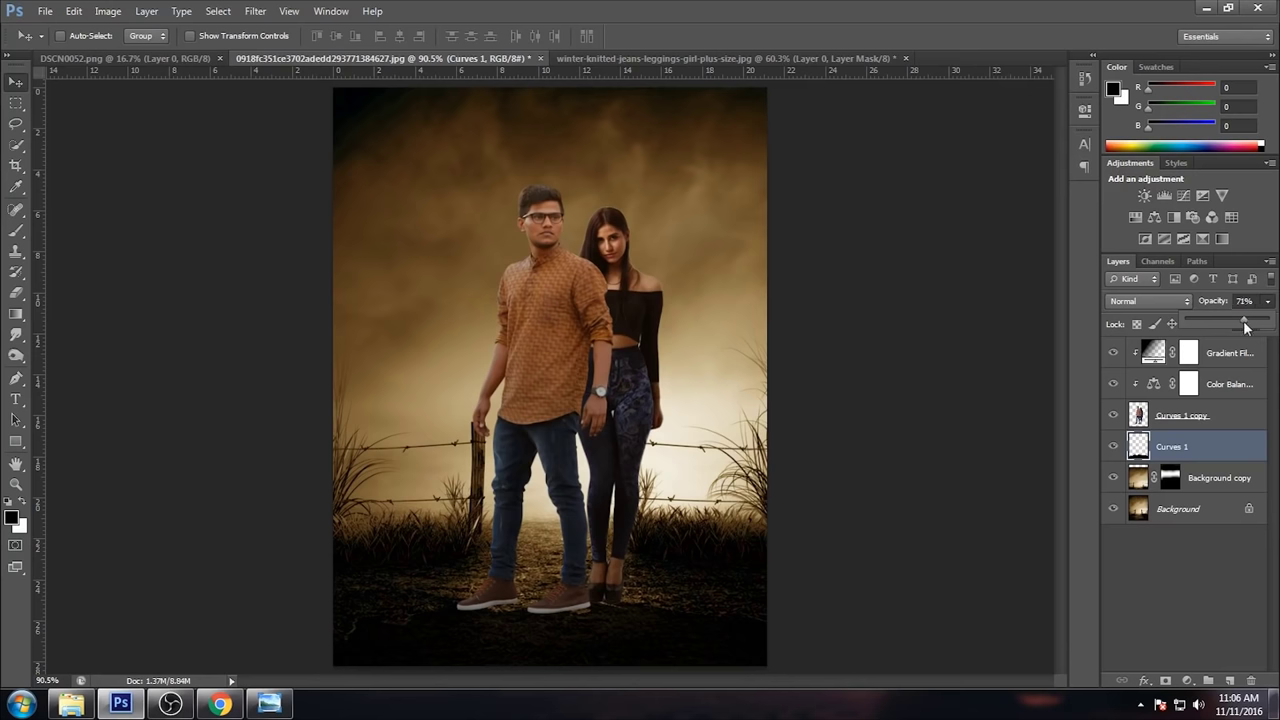
pyautogui.click(255, 11)
pyautogui.moveTo(263, 172)
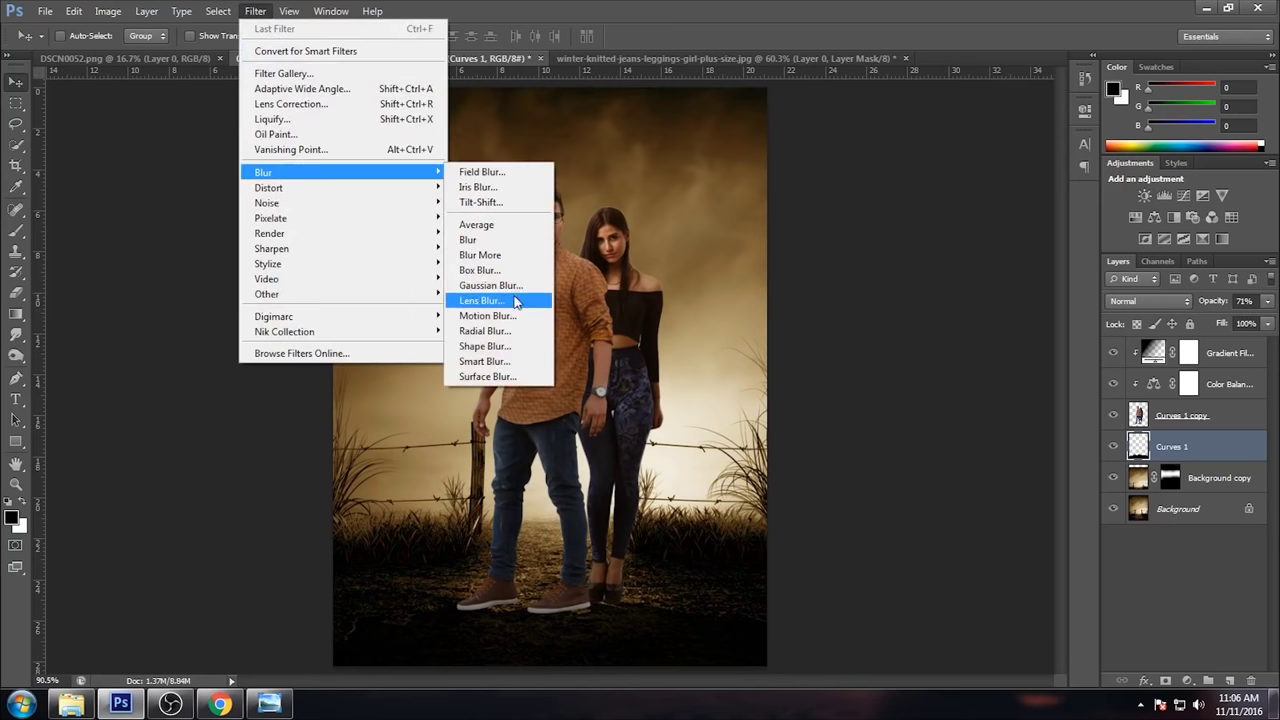
pyautogui.click(490, 285)
pyautogui.moveTo(866, 390); pyautogui.dragTo(872, 390)
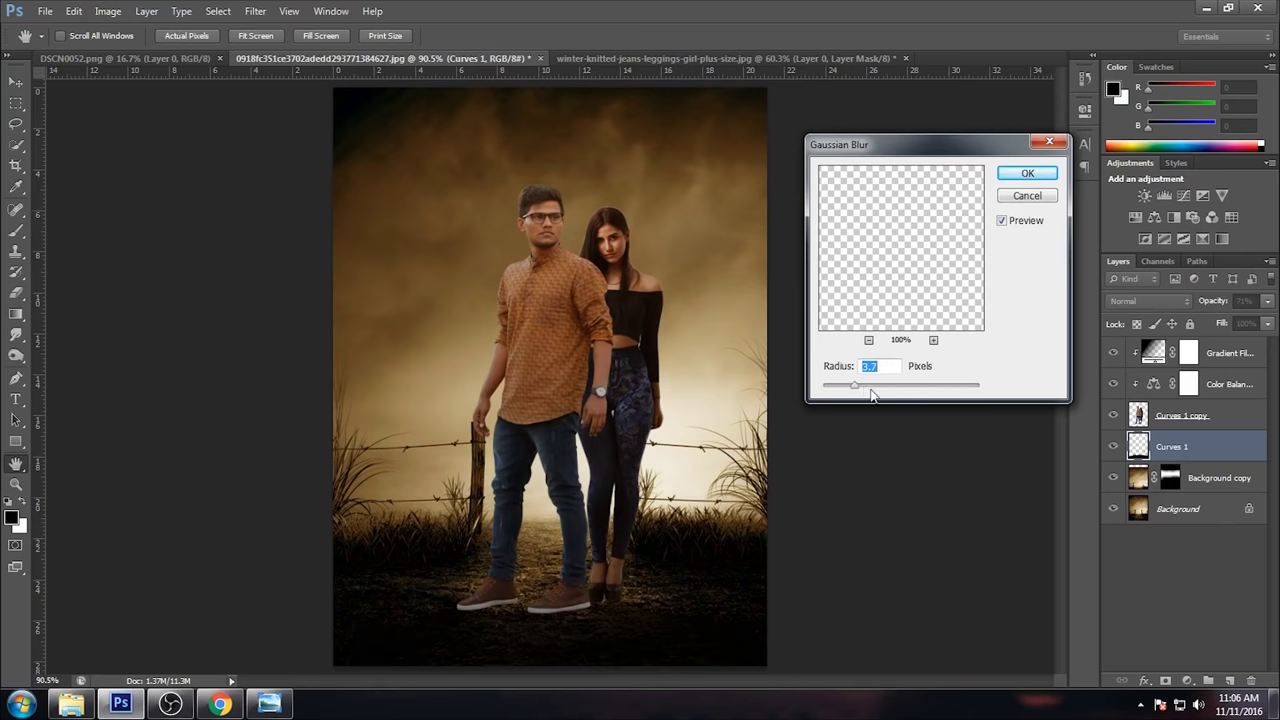
pyautogui.click(1025, 173)
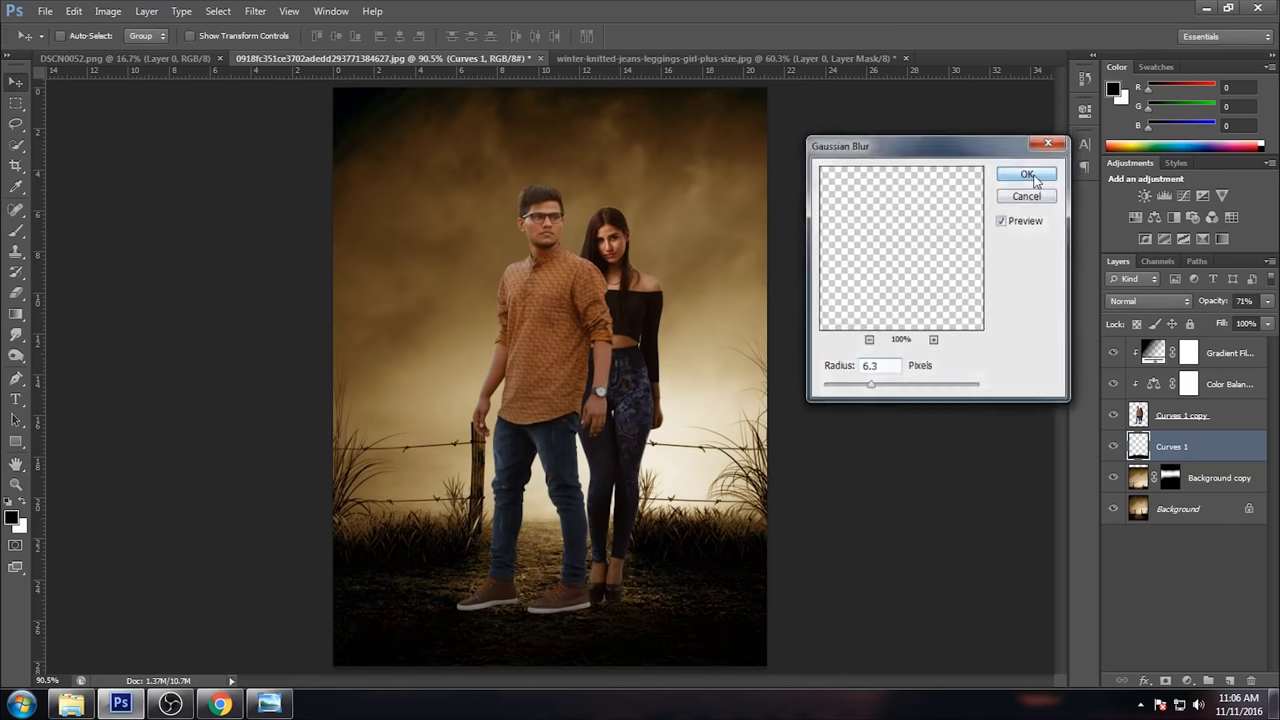
pyautogui.moveTo(1268, 304); pyautogui.dragTo(1252, 319)
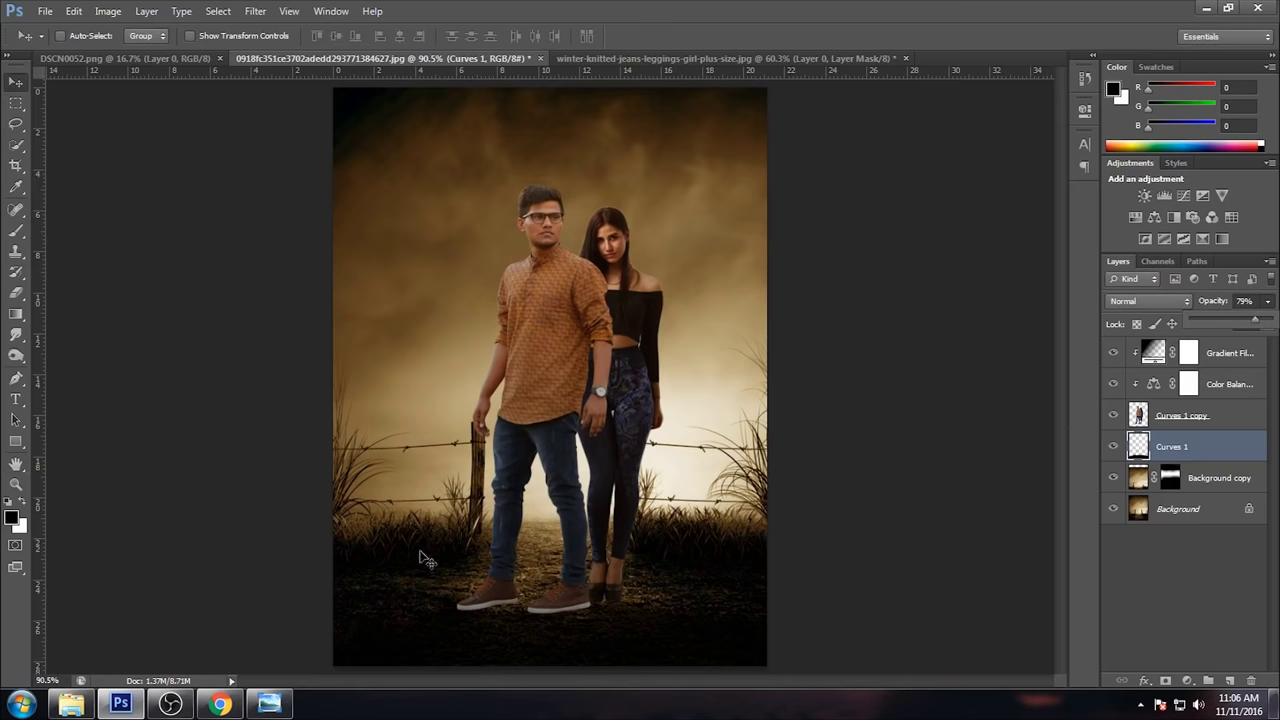
pyautogui.hotkey('ctrl', '+')
pyautogui.hotkey('ctrl', '+')
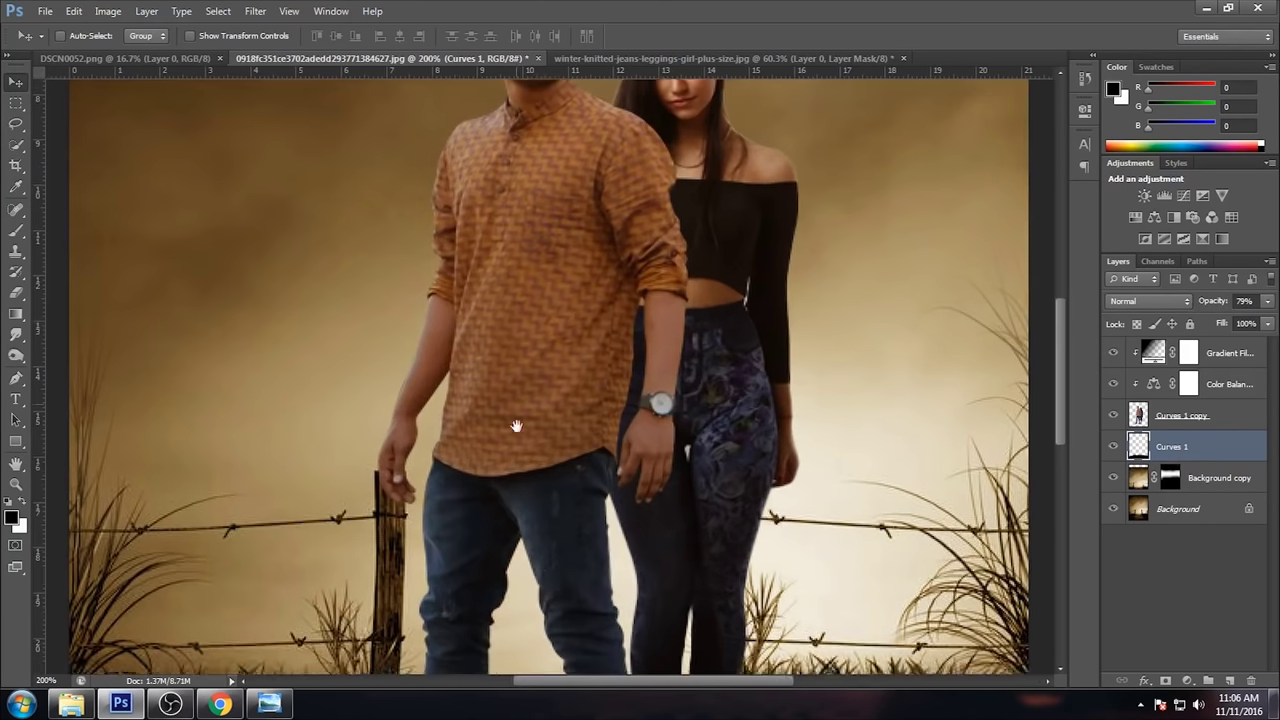
# Step: Add new Layer 1 and set up a small brush for shading beneath the shoes
pyautogui.scroll(-5, 781, 477)
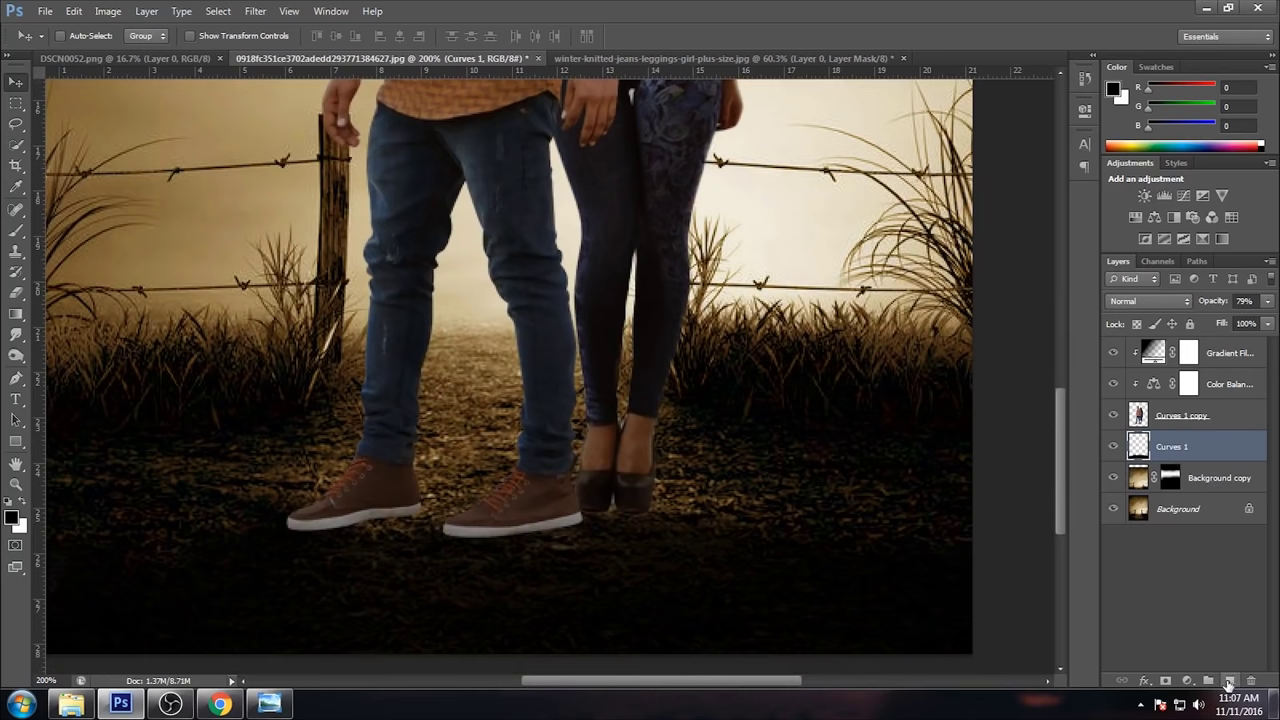
pyautogui.click(1229, 681)
pyautogui.click(17, 232)
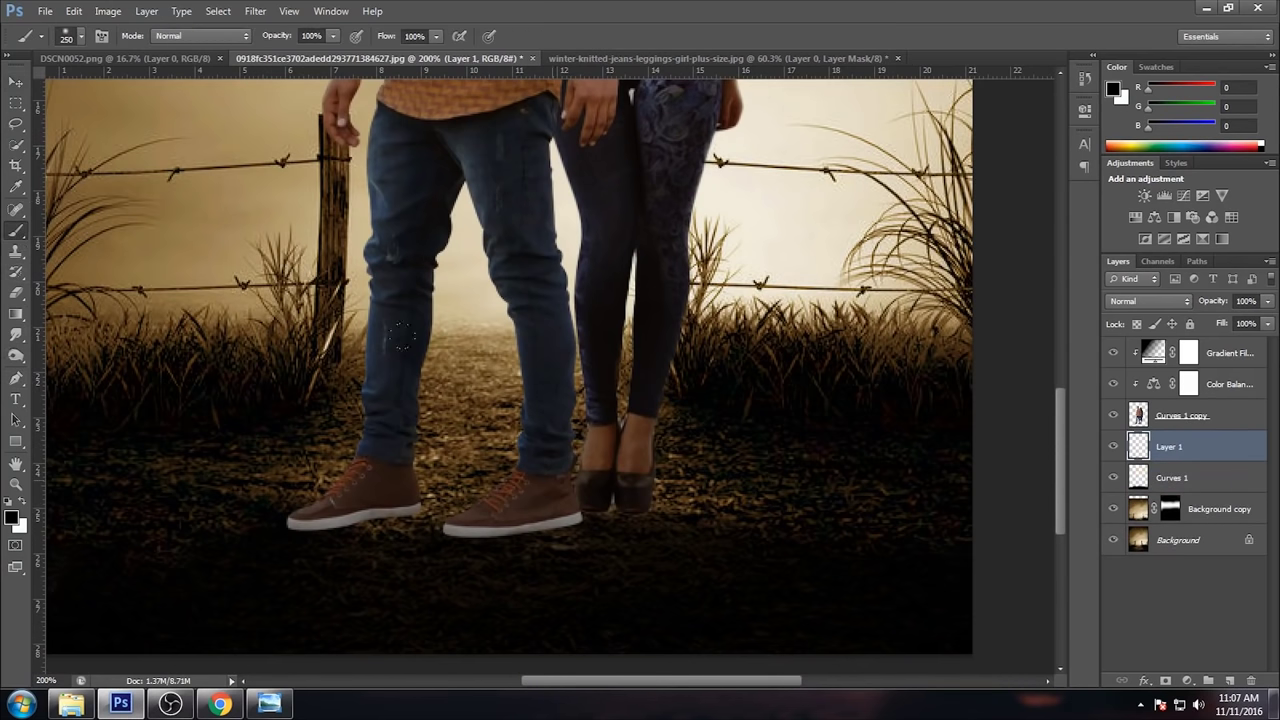
pyautogui.press('[')
pyautogui.press('[')
pyautogui.press('p')
pyautogui.moveTo(539, 512); pyautogui.dragTo(505, 522)
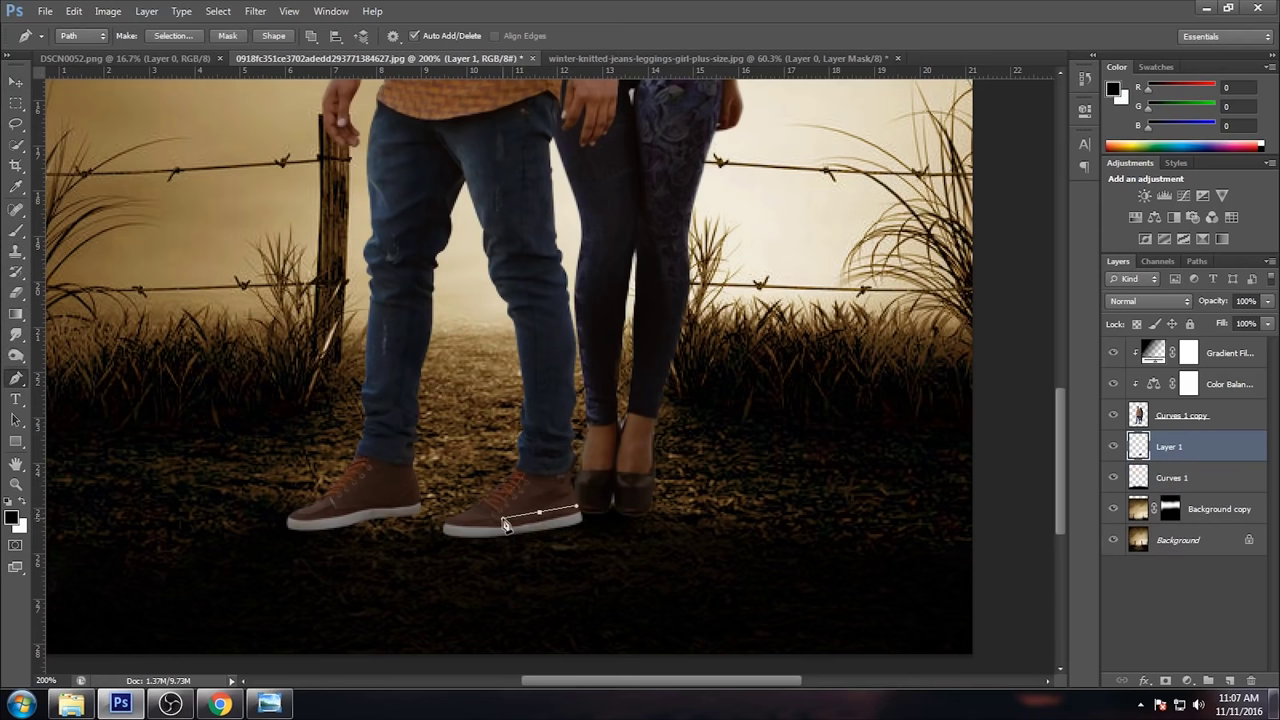
pyautogui.hotkey('ctrl', 'z')
pyautogui.press('b')
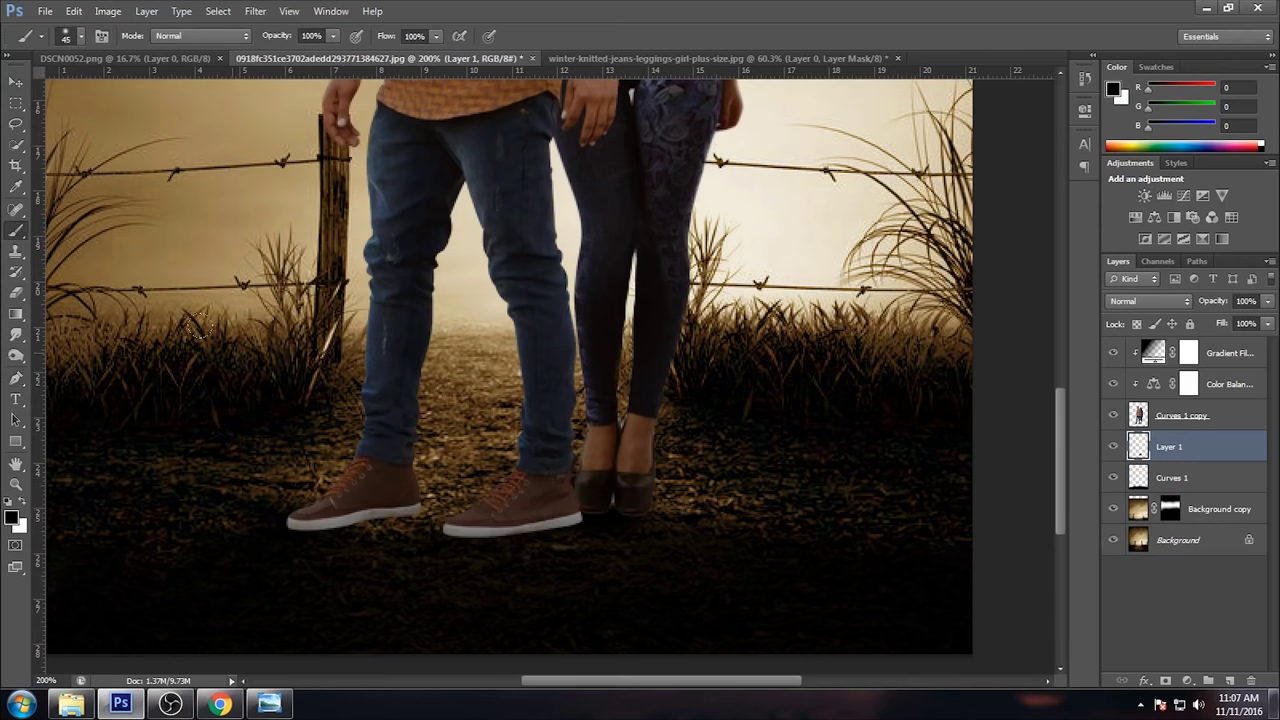
pyautogui.press('[')
pyautogui.rightClick(570, 505)
pyautogui.press('Escape')
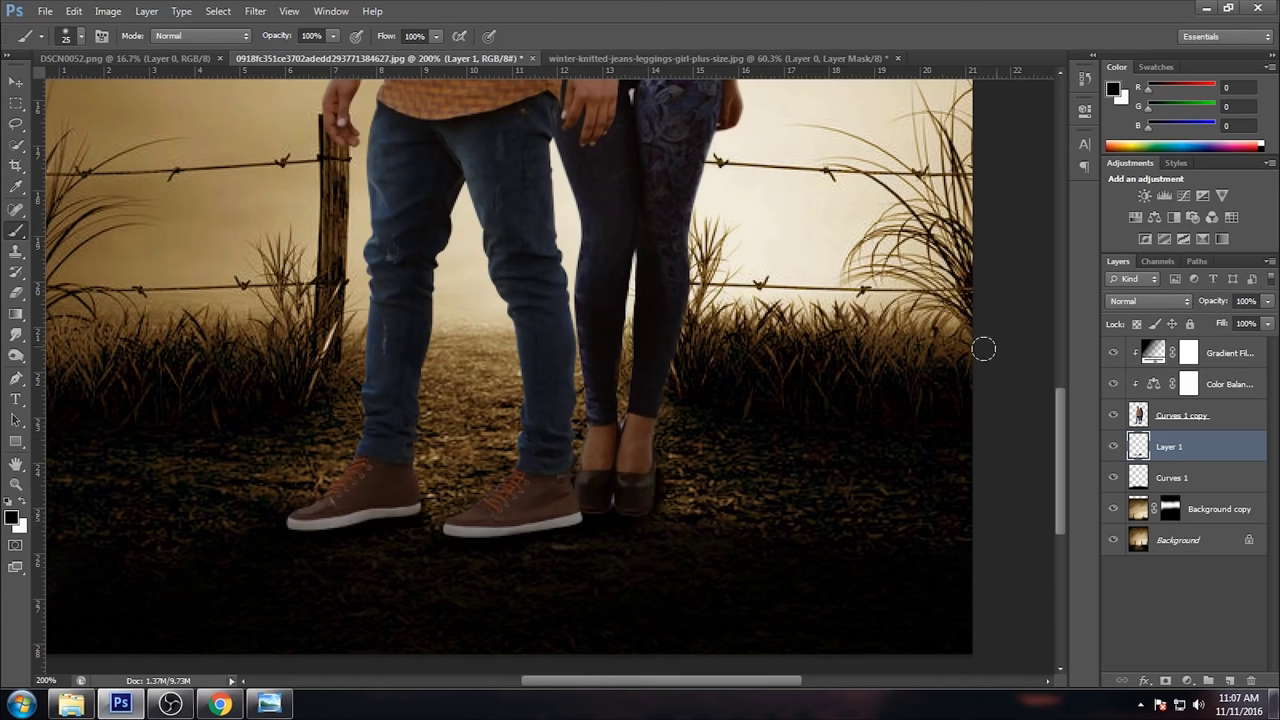
# Step: Lower Layer 1's opacity to 85%
pyautogui.click(1266, 301)
pyautogui.moveTo(1268, 320); pyautogui.dragTo(1255, 320)
pyautogui.click(255, 11)
pyautogui.click(274, 30)
pyautogui.click(1267, 301)
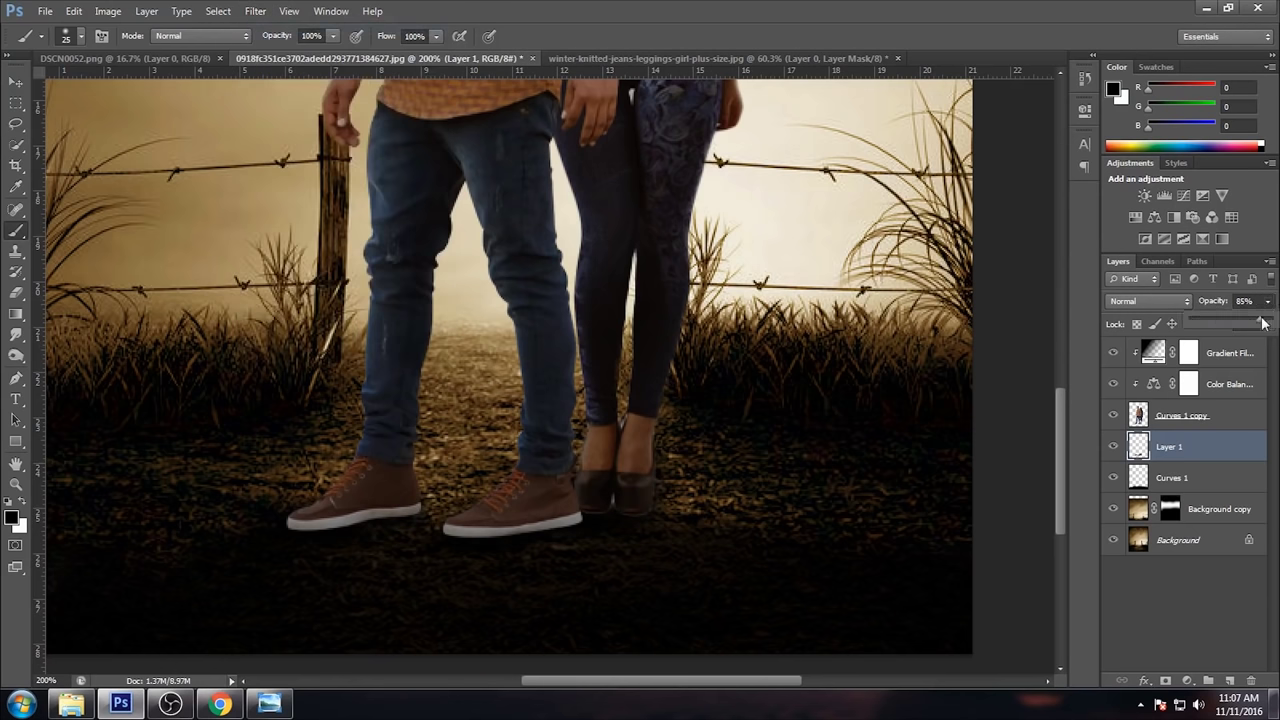
pyautogui.hotkey('ctrl', '-')
pyautogui.hotkey('ctrl', '-')
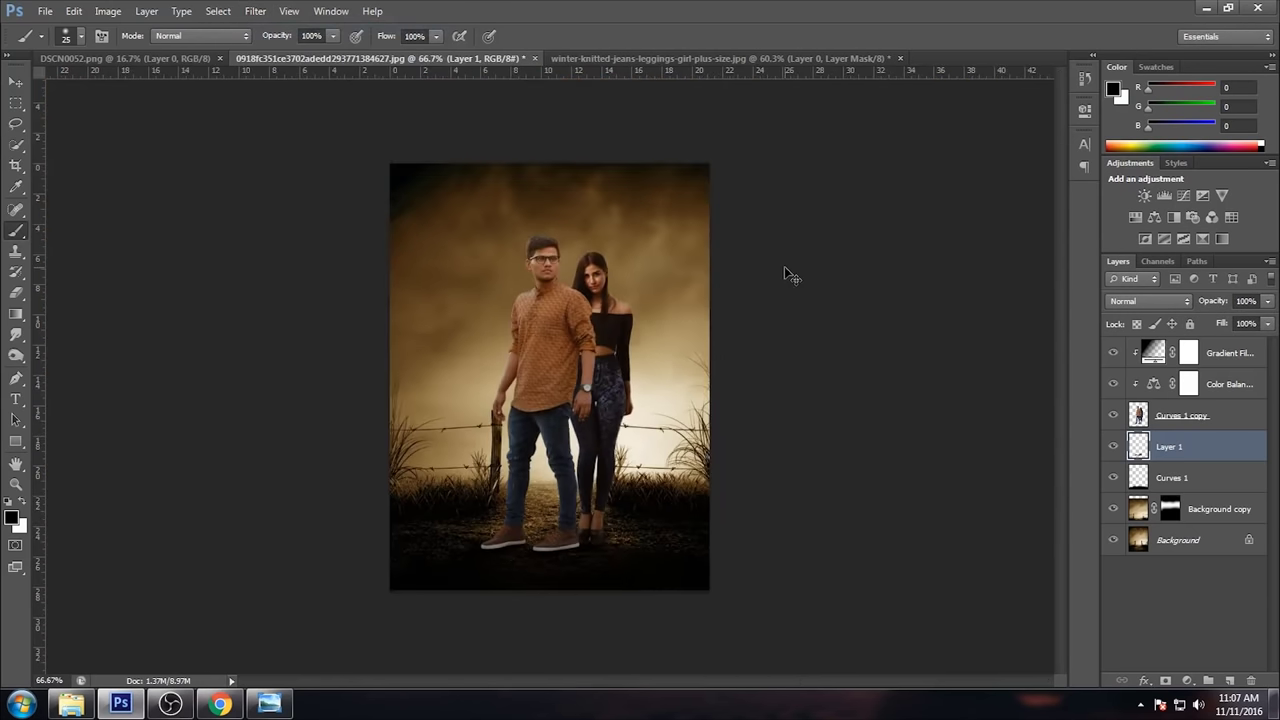
# Step: Add a +0.22 Exposure adjustment above the Curves 1 copy couple layer
pyautogui.click(1195, 418)
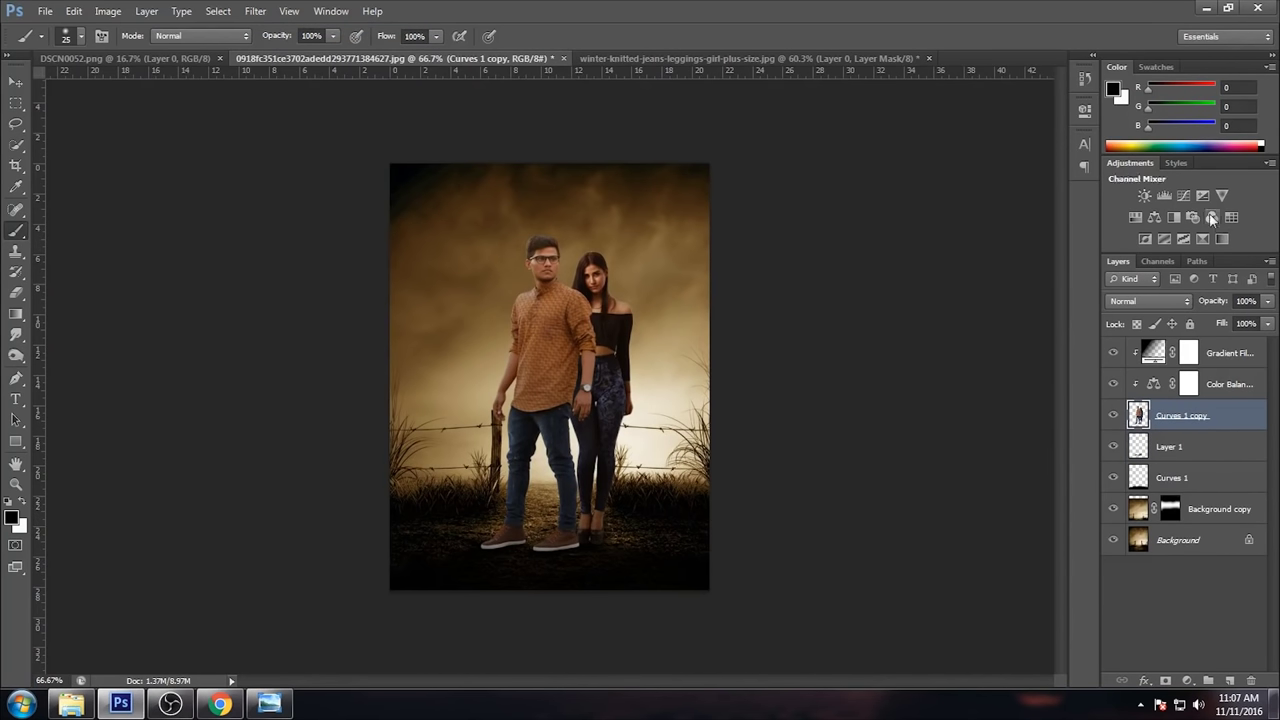
pyautogui.click(1202, 195)
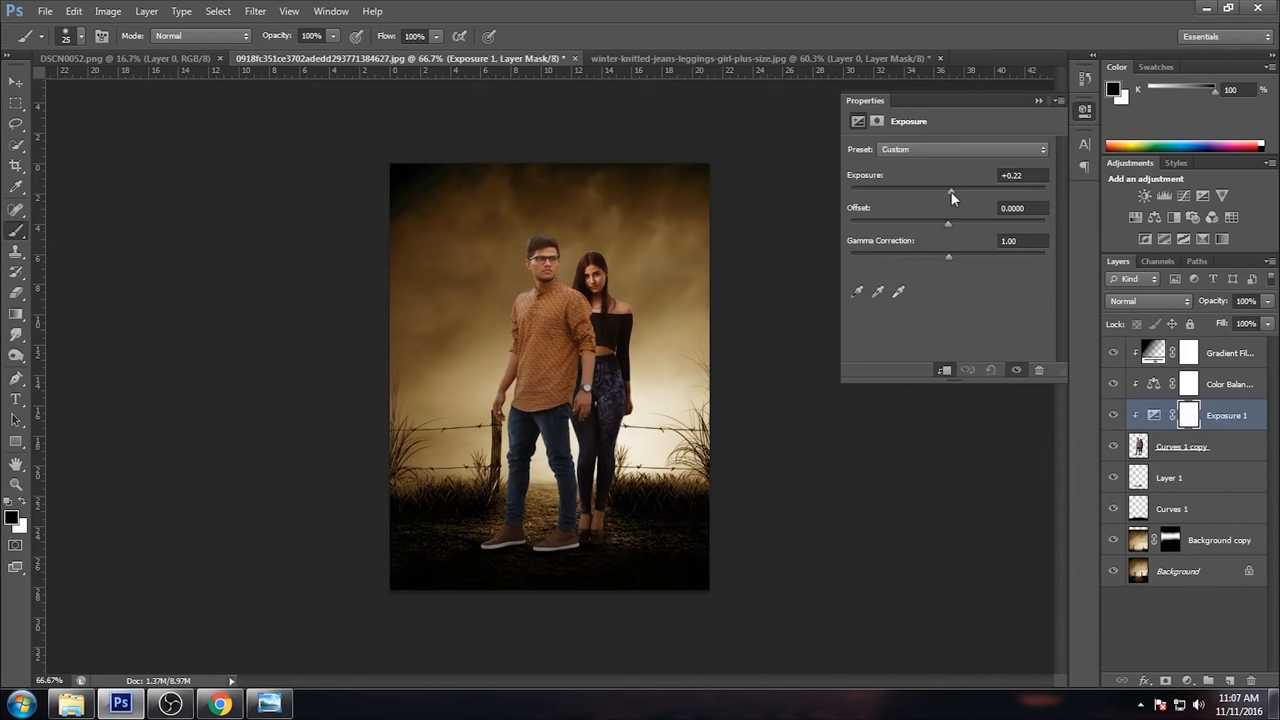
pyautogui.click(1036, 100)
pyautogui.hotkey('ctrl', '+')
# Step: Add a +0.77 Exposure adjustment above the Background copy layer
pyautogui.click(1192, 548)
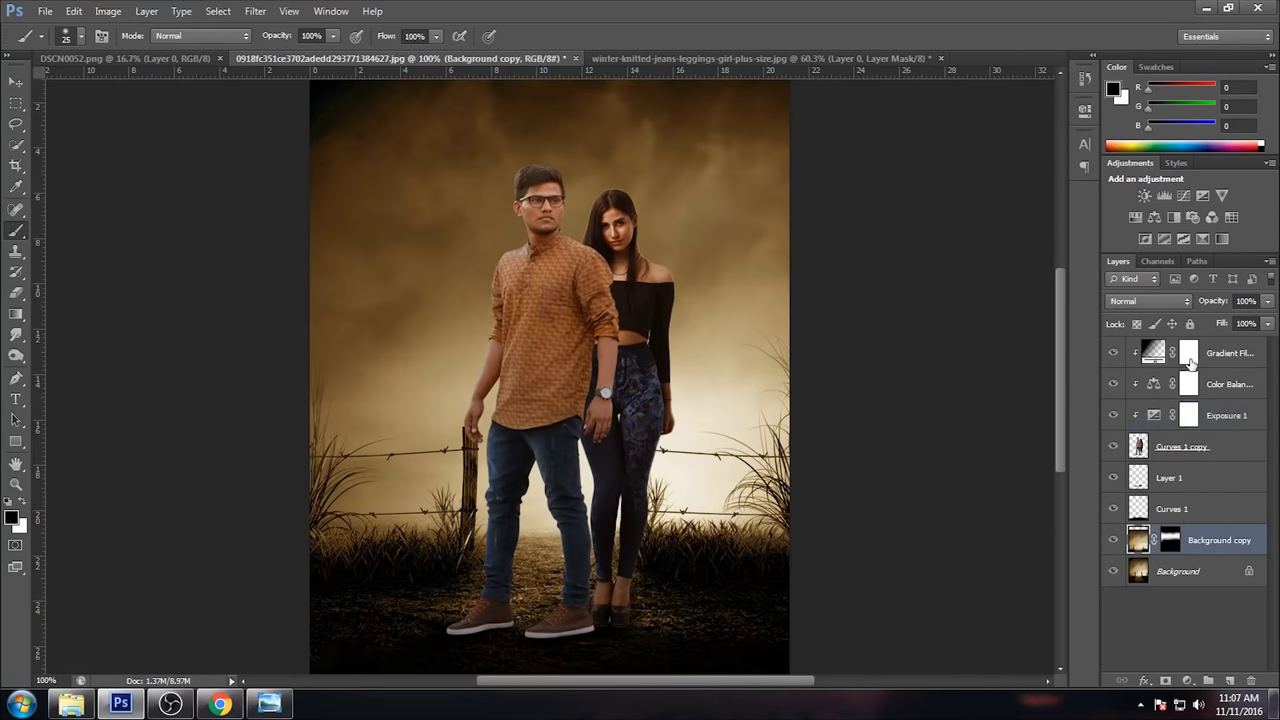
pyautogui.click(1202, 195)
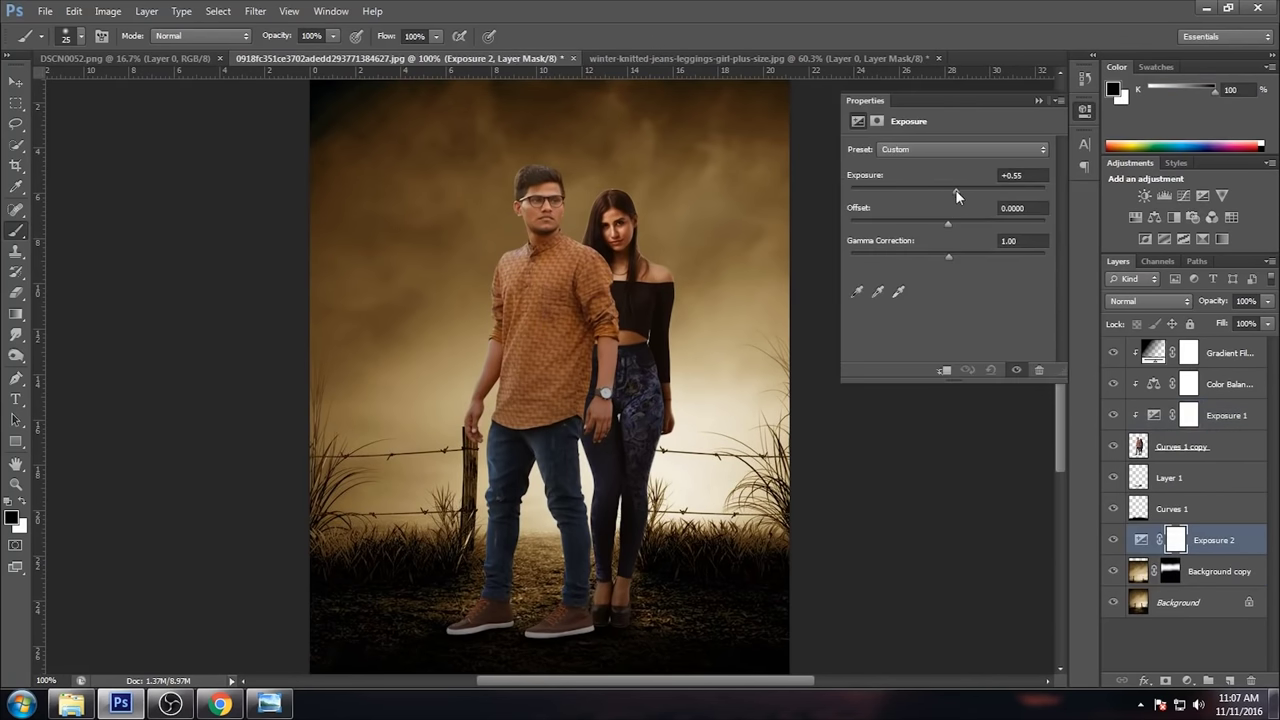
pyautogui.click(955, 189)
pyautogui.moveTo(955, 190); pyautogui.dragTo(959, 193)
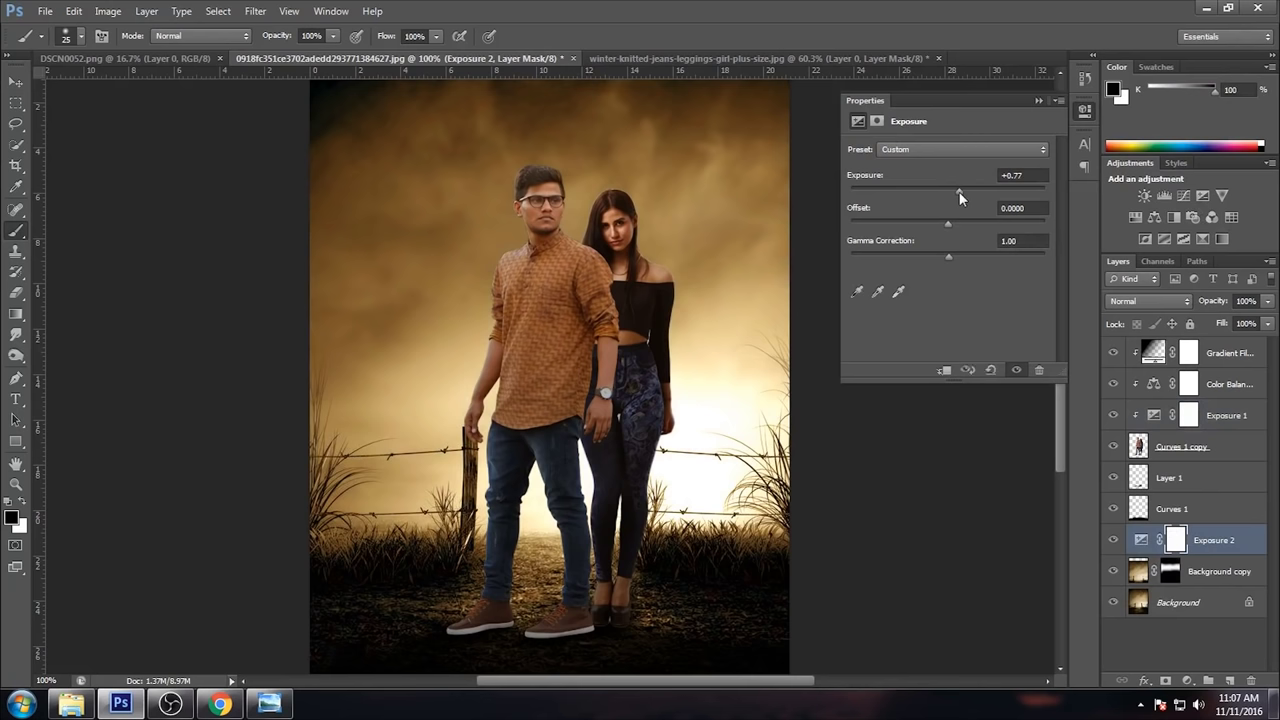
pyautogui.click(1038, 101)
pyautogui.hotkey('ctrl', '-')
pyautogui.hotkey('ctrl', '+')
pyautogui.hotkey('ctrl', '+')
pyautogui.hotkey('ctrl', '-')
pyautogui.hotkey('ctrl', '-')
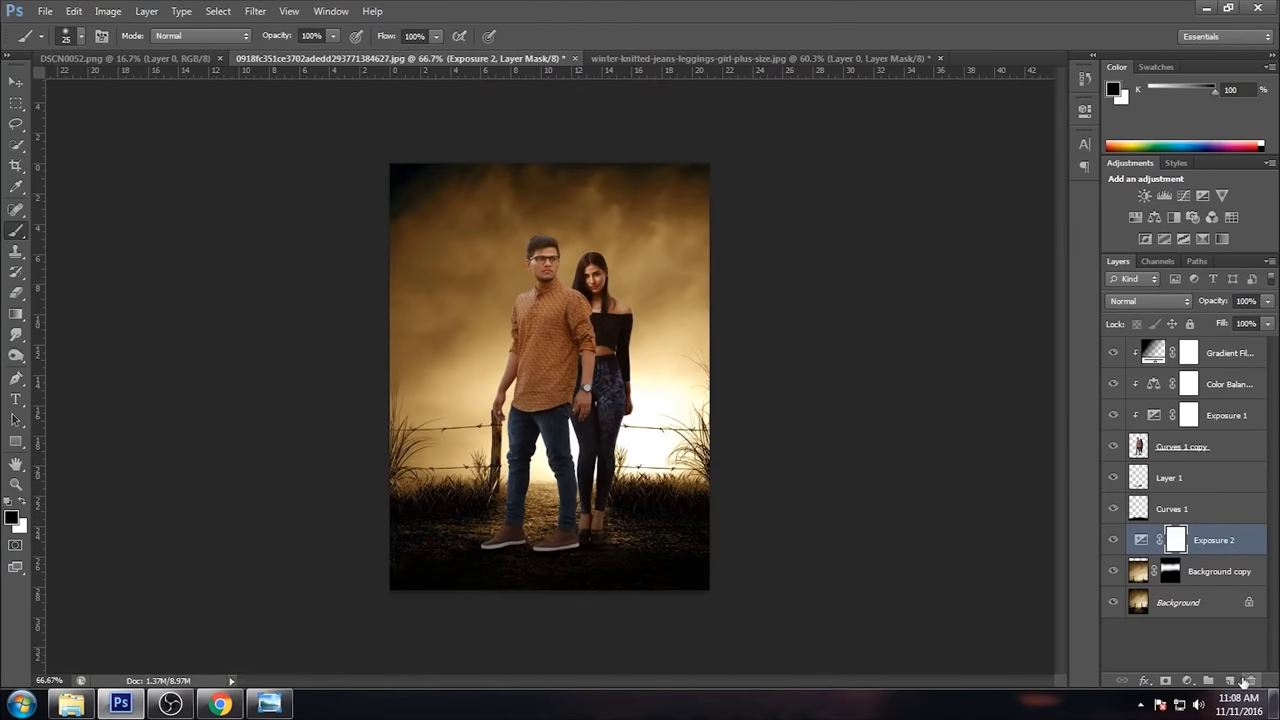
# Step: Paint a glow in orange ff9812 on a new empty layer
pyautogui.click(1230, 680)
pyautogui.click(12, 517)
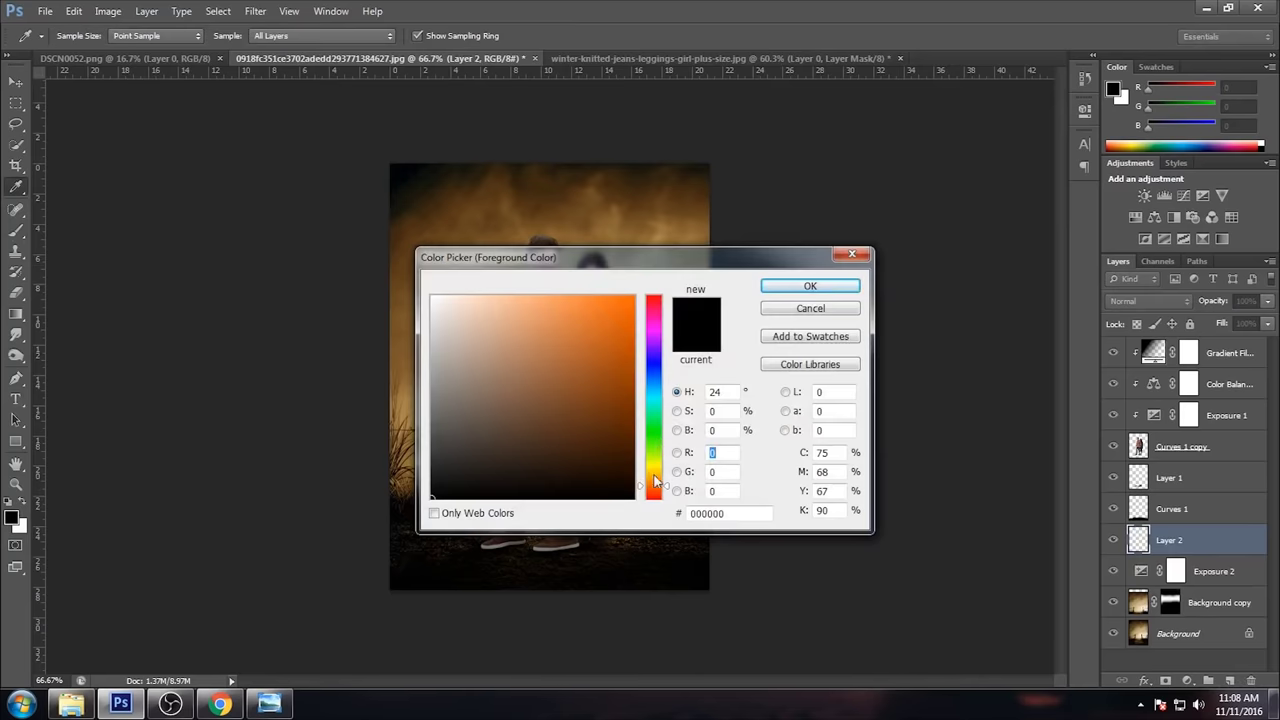
pyautogui.moveTo(666, 492); pyautogui.dragTo(666, 486)
pyautogui.moveTo(593, 357); pyautogui.dragTo(620, 298)
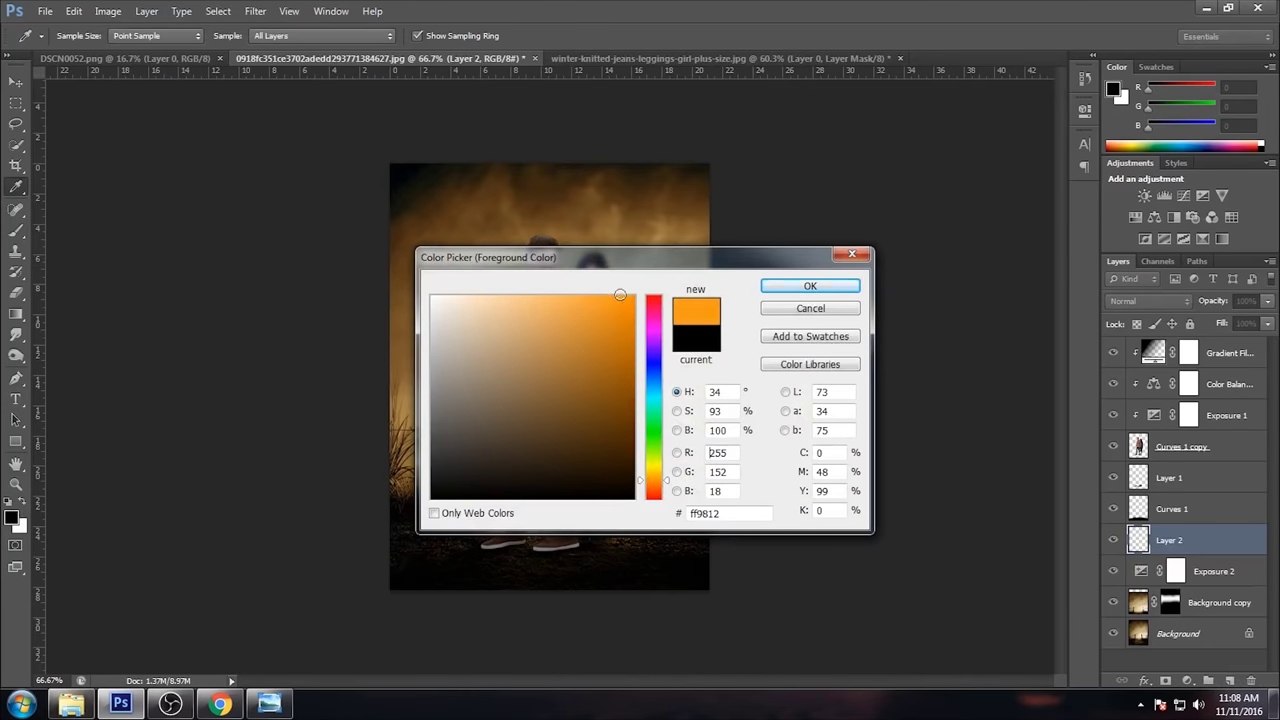
pyautogui.click(785, 288)
pyautogui.click(785, 288)
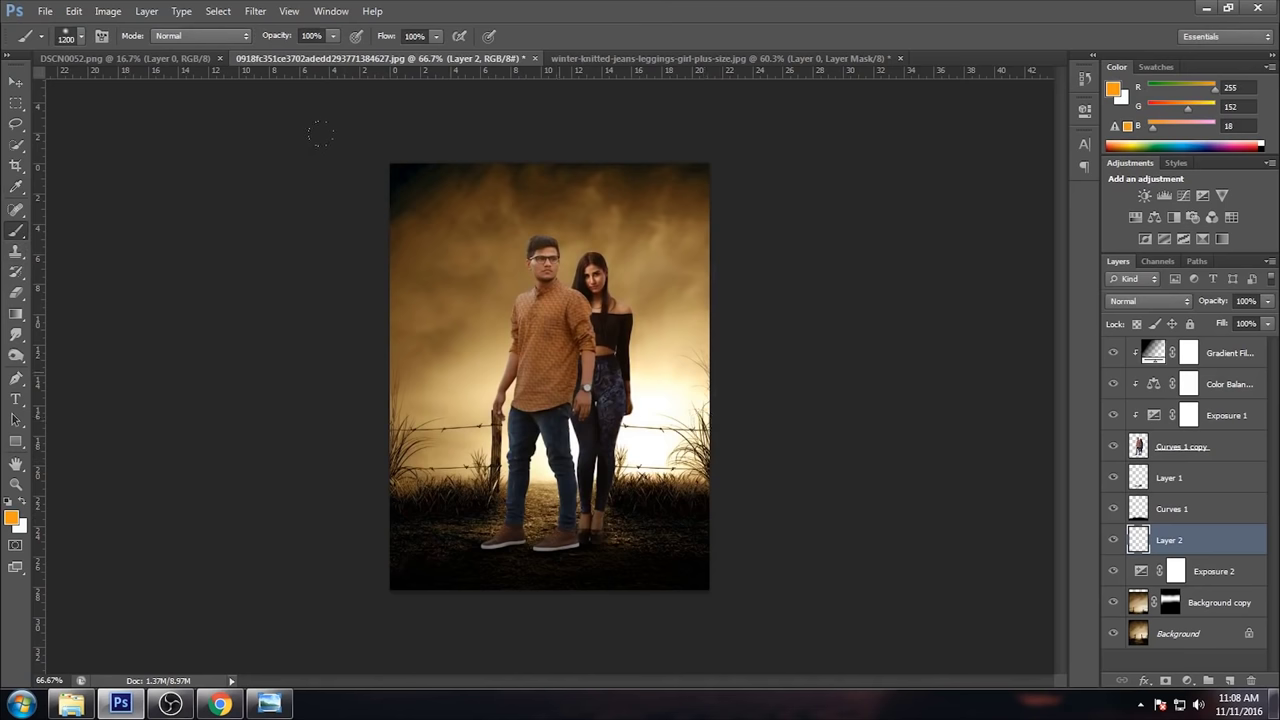
pyautogui.click(383, 185)
# Step: Blend the orange glow layer as Screen at 63% opacity
pyautogui.click(1150, 300)
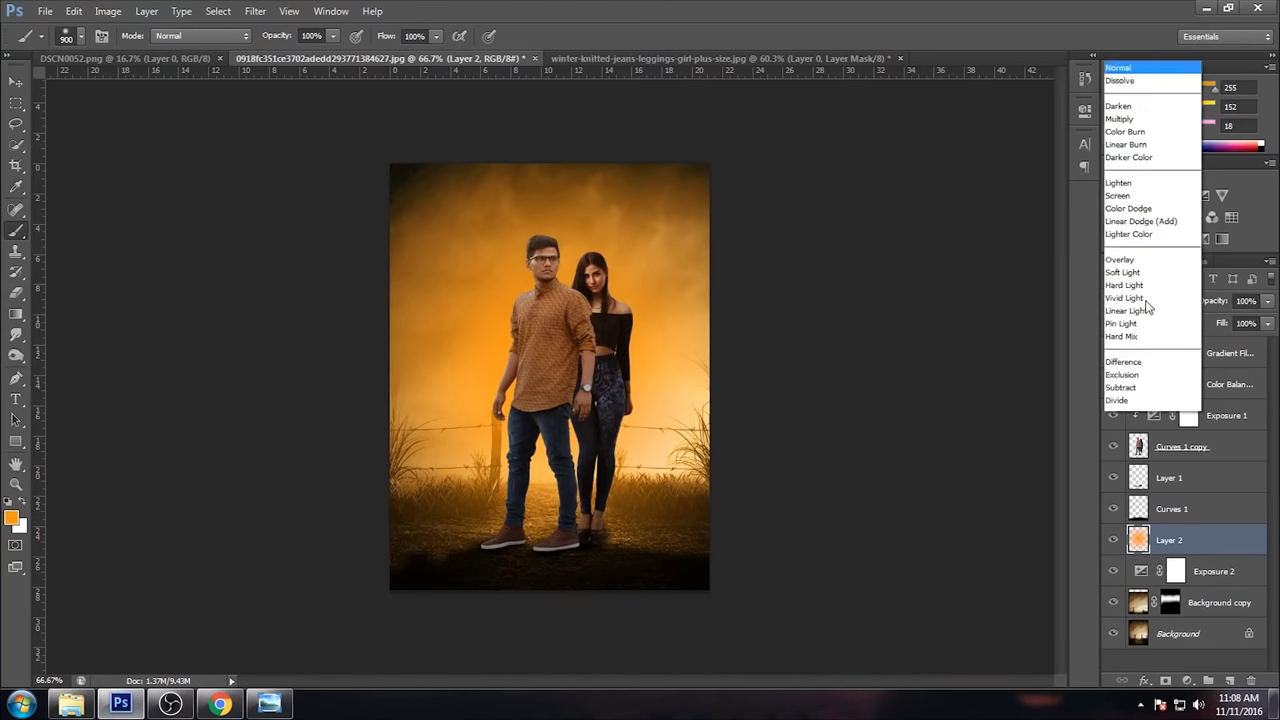
pyautogui.click(1130, 209)
pyautogui.click(1130, 300)
pyautogui.click(1127, 137)
pyautogui.click(1266, 302)
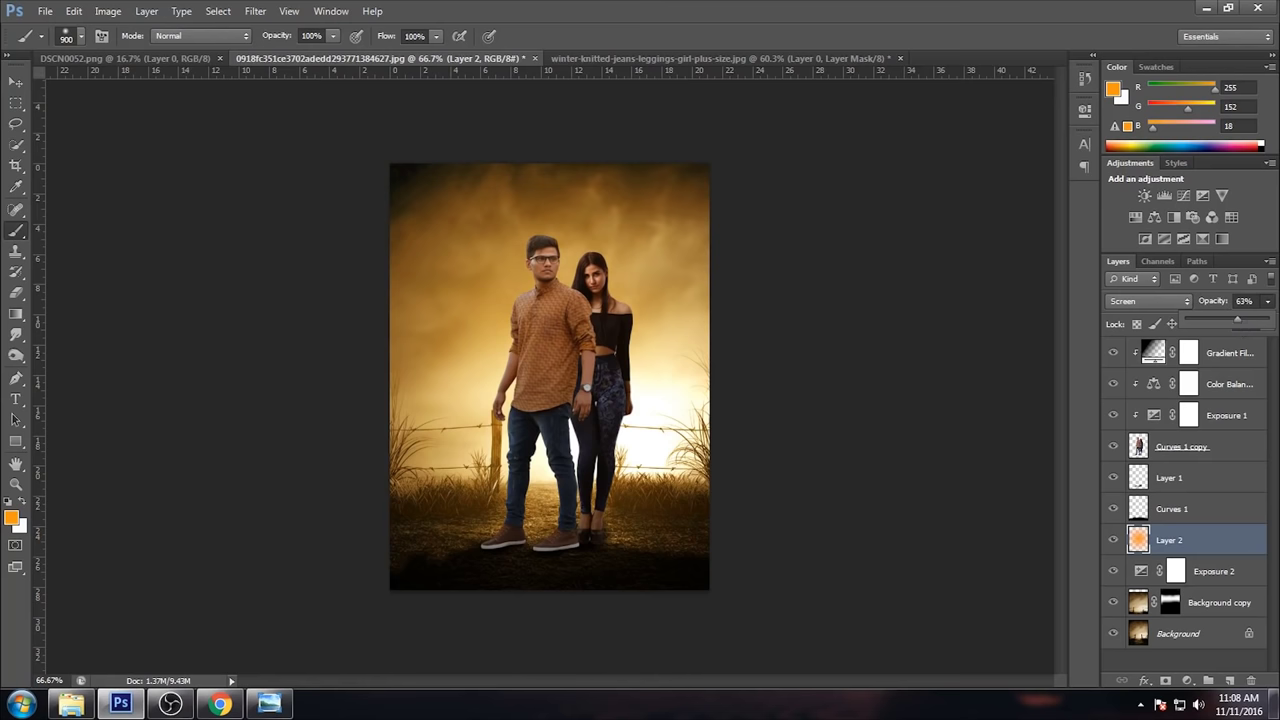
pyautogui.hotkey('ctrl', '+')
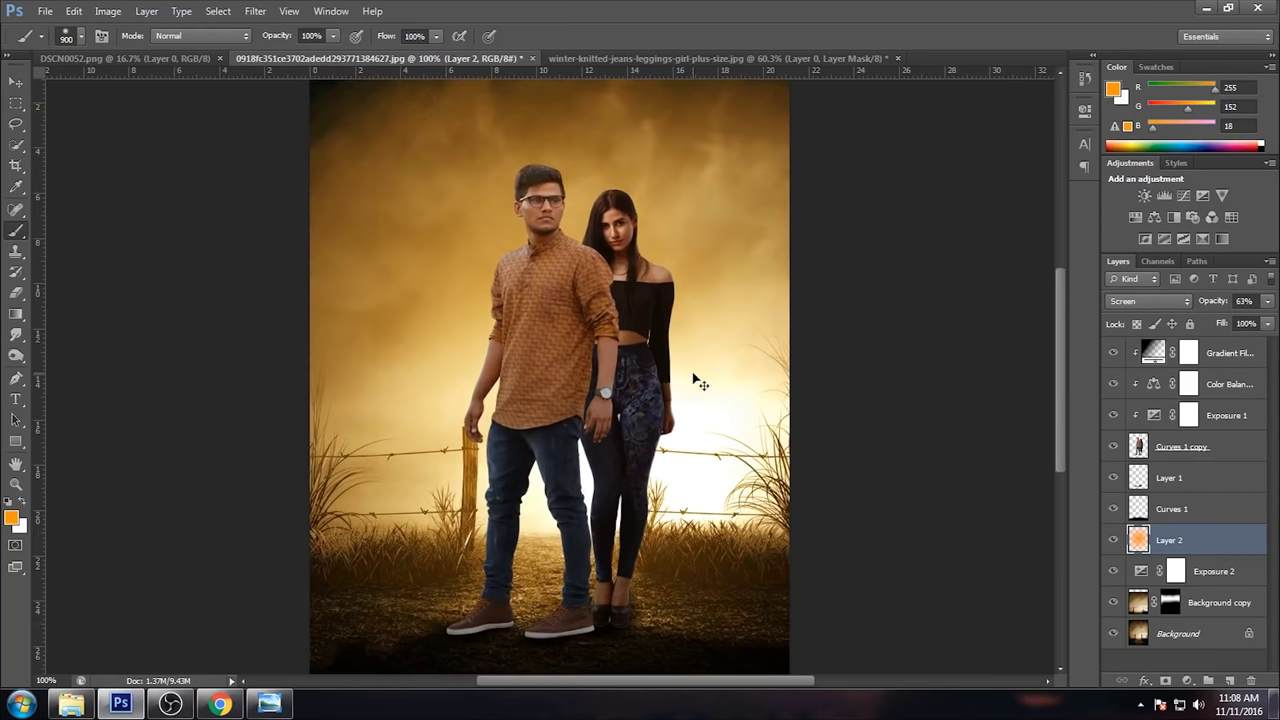
pyautogui.hotkey('ctrl', '-')
pyautogui.hotkey('ctrl', '+')
pyautogui.hotkey('ctrl', '-')
pyautogui.click(70, 704)
pyautogui.click(70, 704)
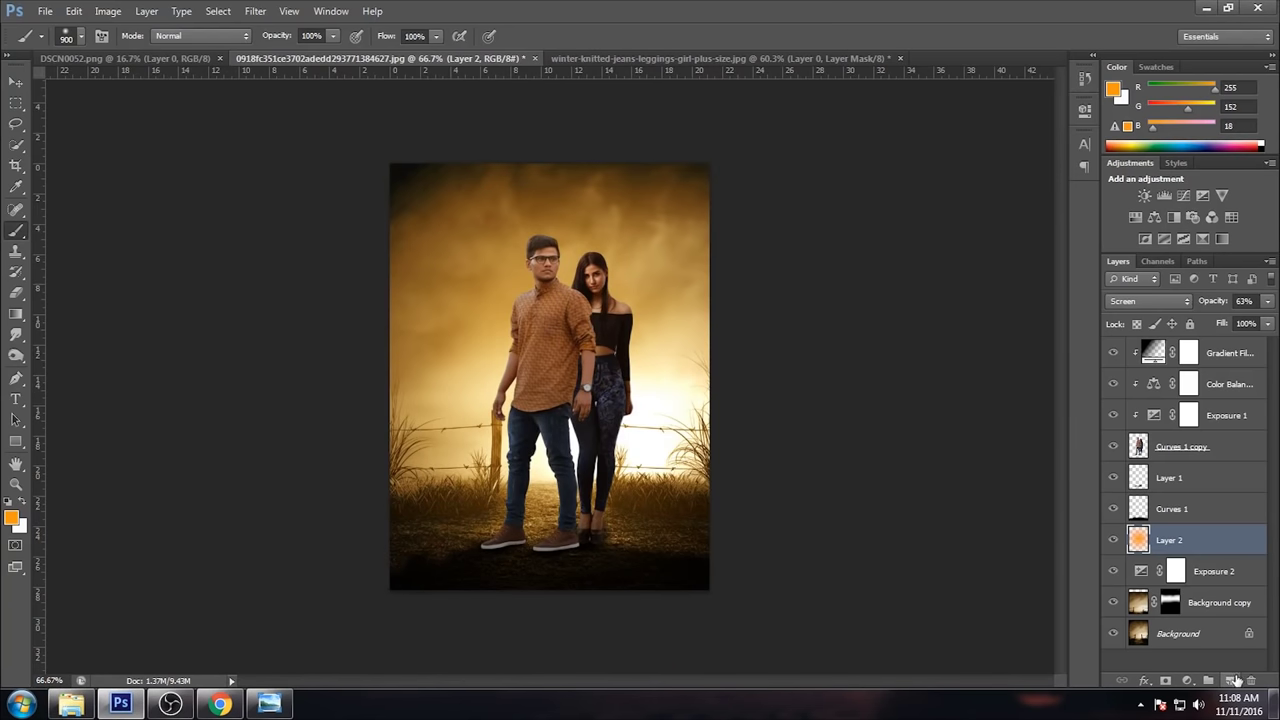
# Step: Add Layer 3 with a cloud-shaped brush and a grey foreground colour
pyautogui.click(1230, 680)
pyautogui.rightClick(656, 380)
pyautogui.moveTo(826, 495)
pyautogui.mouseDown()
pyautogui.moveTo(831, 557)
pyautogui.moveTo(828, 535)
pyautogui.mouseUp()
pyautogui.doubleClick(703, 569)
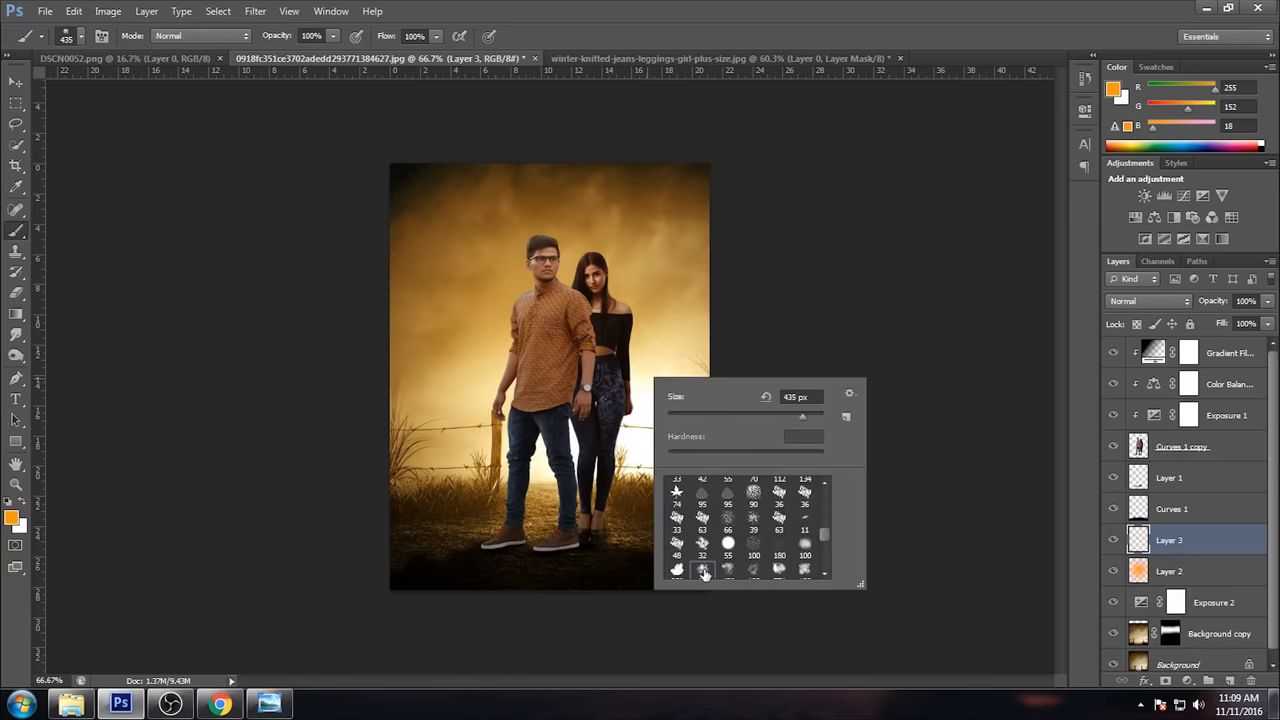
pyautogui.click(655, 415)
pyautogui.hotkey('ctrl', 'z')
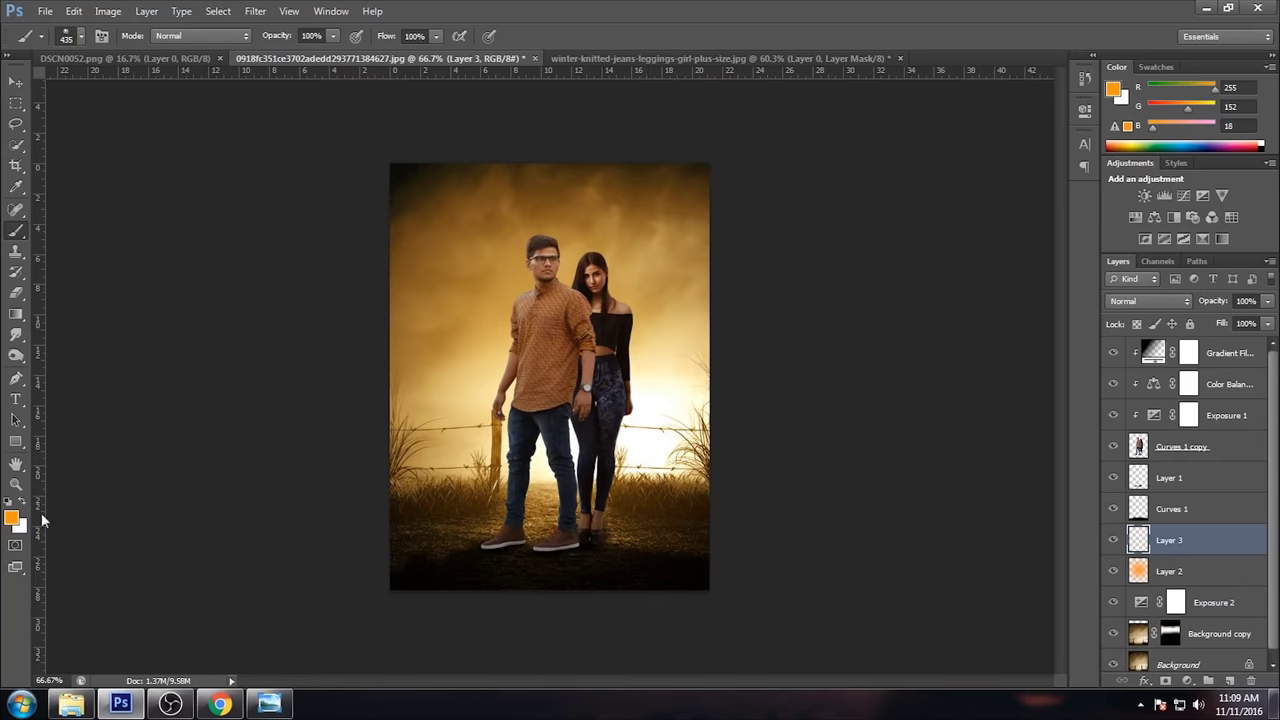
pyautogui.press('i')
pyautogui.click(11, 517)
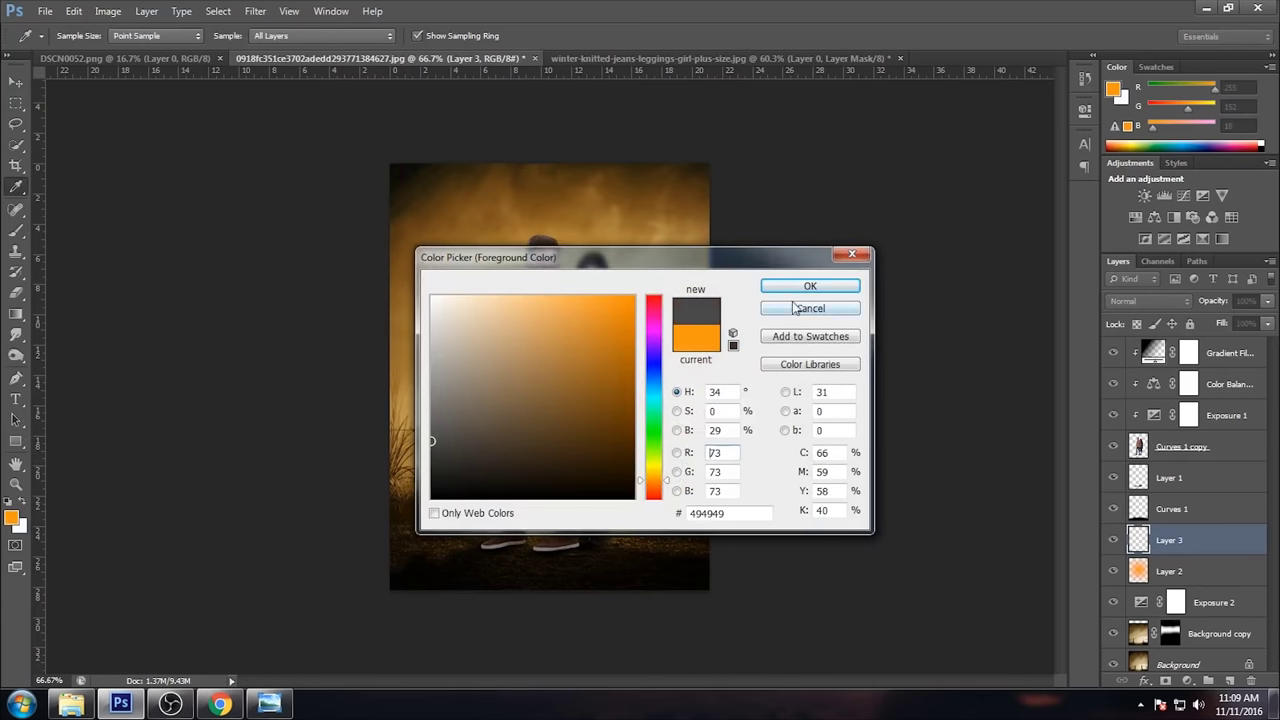
pyautogui.click(810, 286)
# Step: Stamp grey cloud texture into the sky and around the man, blended as Soft Light
pyautogui.hotkey('ctrl', '+')
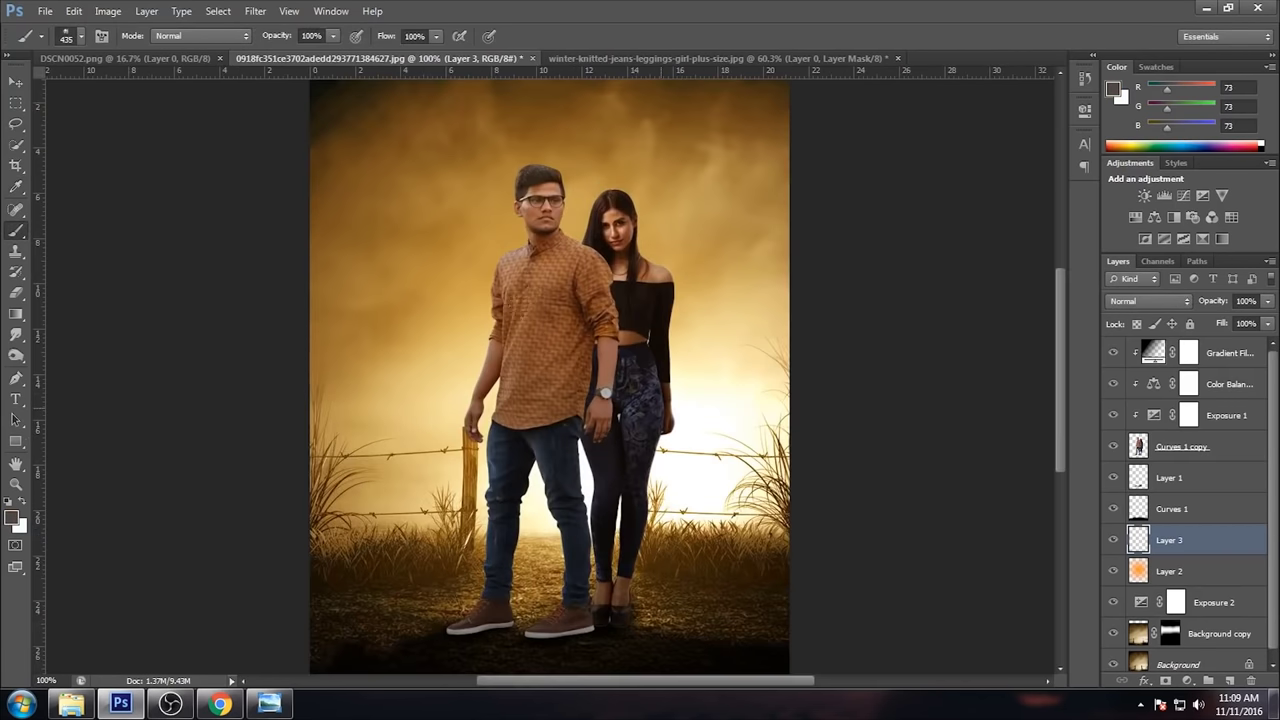
pyautogui.press('[')
pyautogui.press('[')
pyautogui.click(720, 398)
pyautogui.click(709, 254)
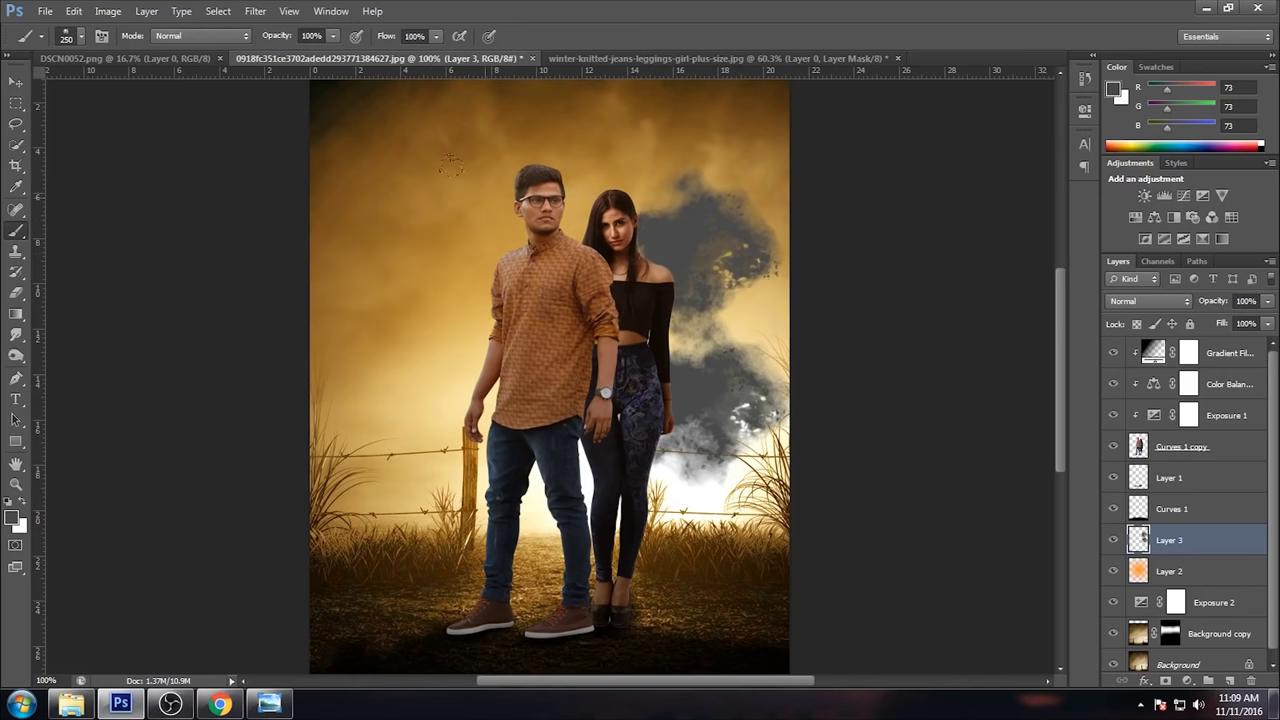
pyautogui.click(483, 205)
pyautogui.click(384, 295)
pyautogui.click(1148, 300)
pyautogui.click(1130, 210)
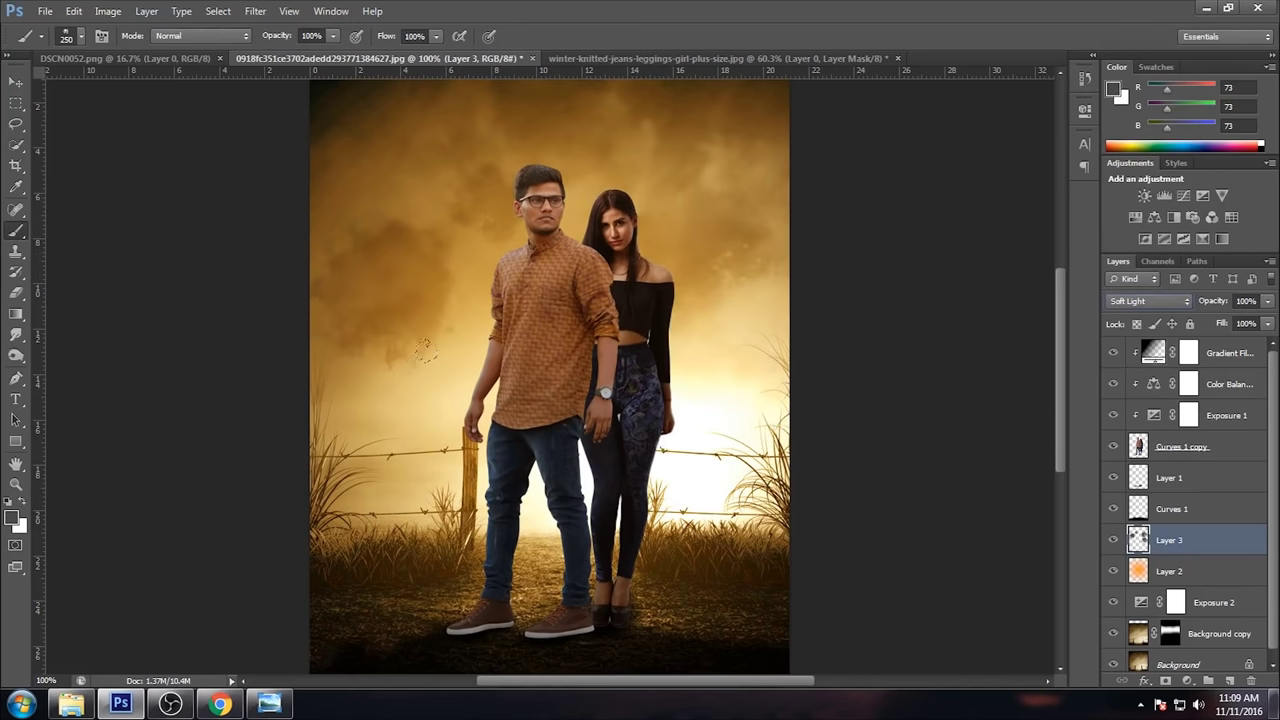
# Step: Stamp darker clouds around the edges: sky, lower grass corners and beside the couple
pyautogui.click(367, 407)
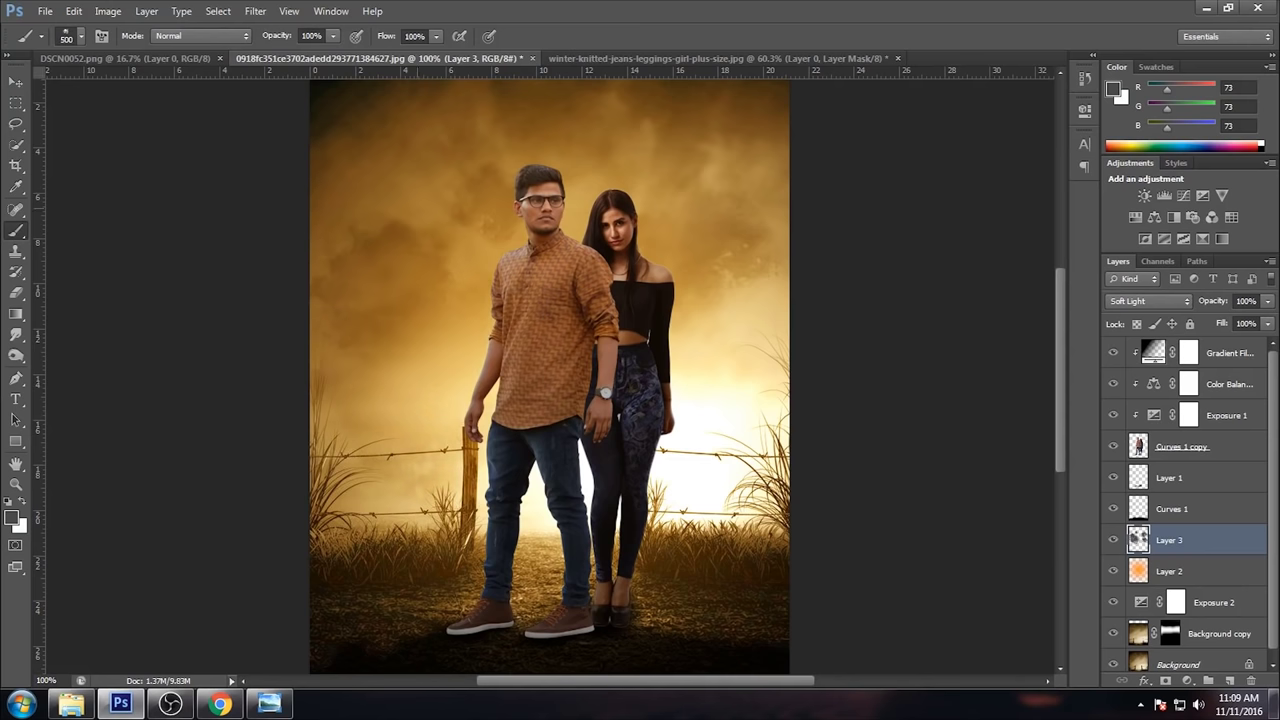
pyautogui.click(428, 190)
pyautogui.click(745, 326)
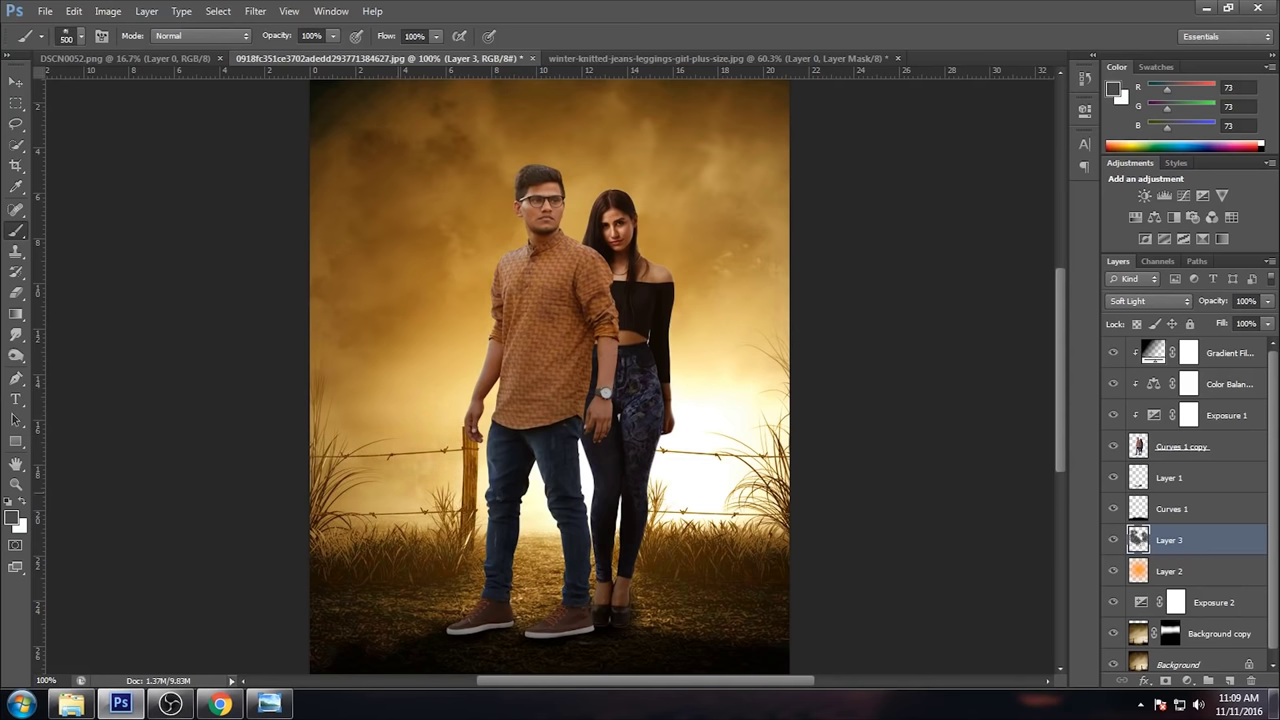
pyautogui.click(364, 504)
pyautogui.click(768, 500)
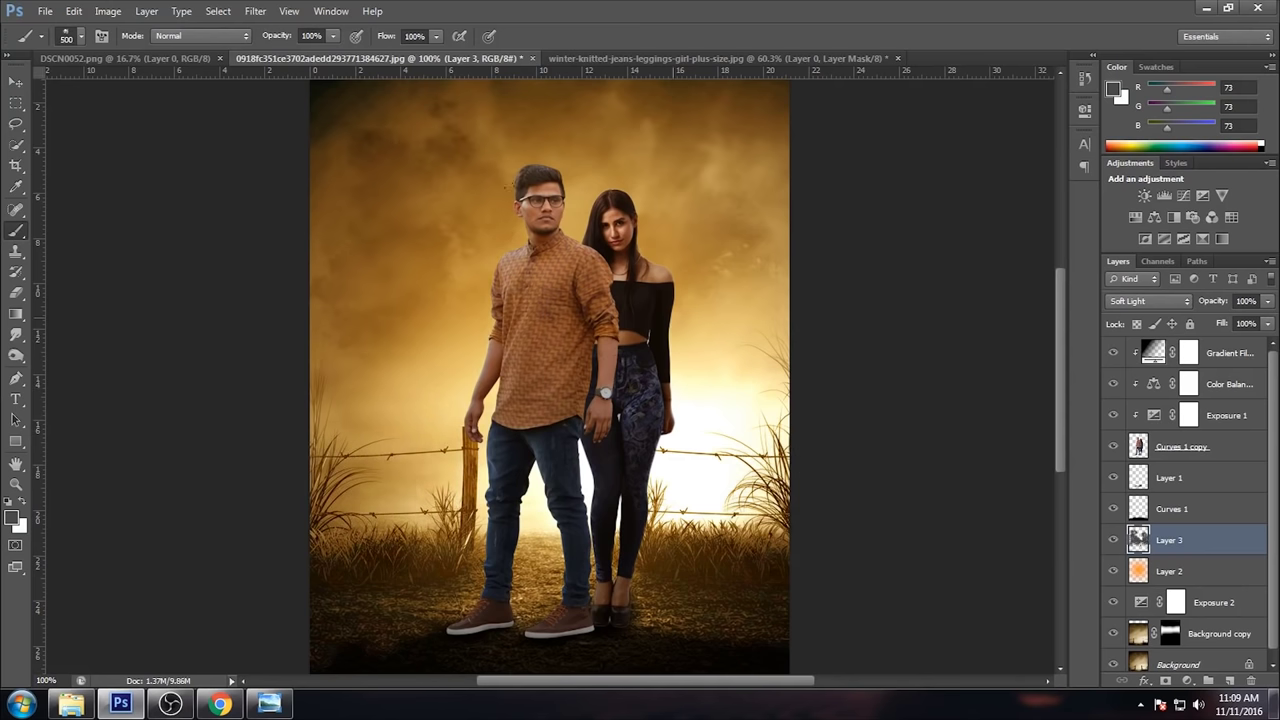
pyautogui.click(618, 166)
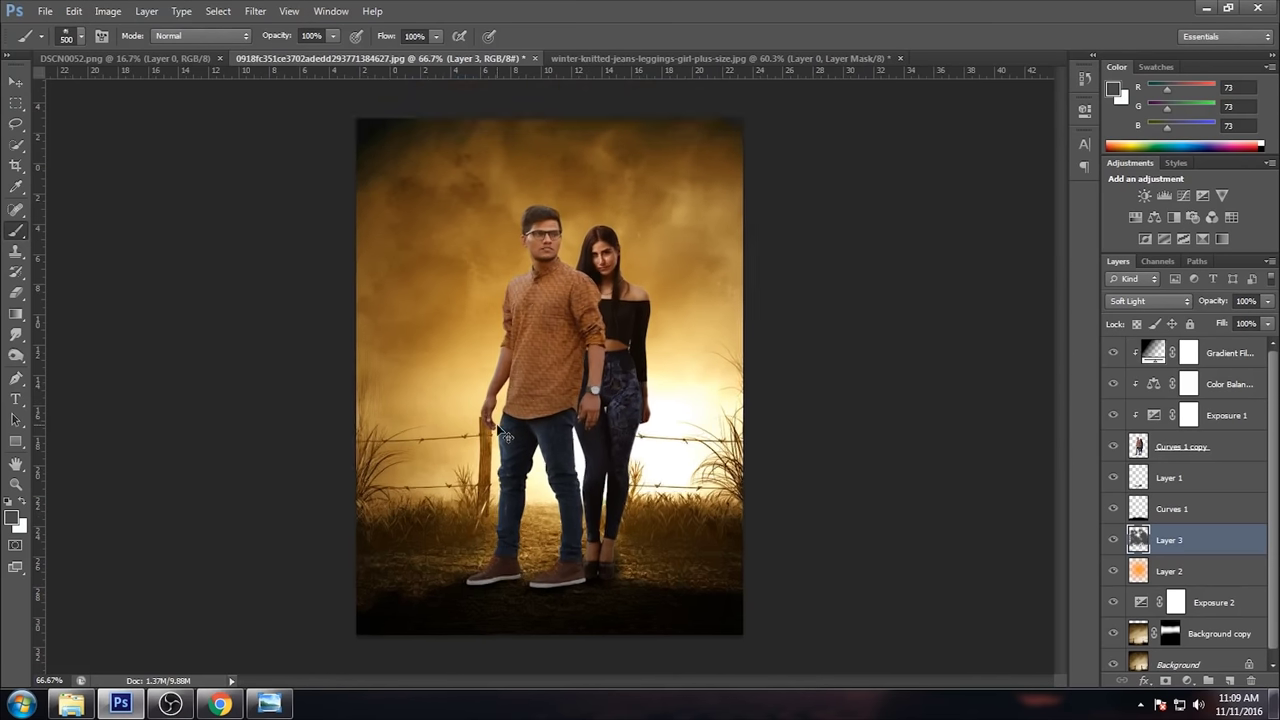
pyautogui.click(1232, 353)
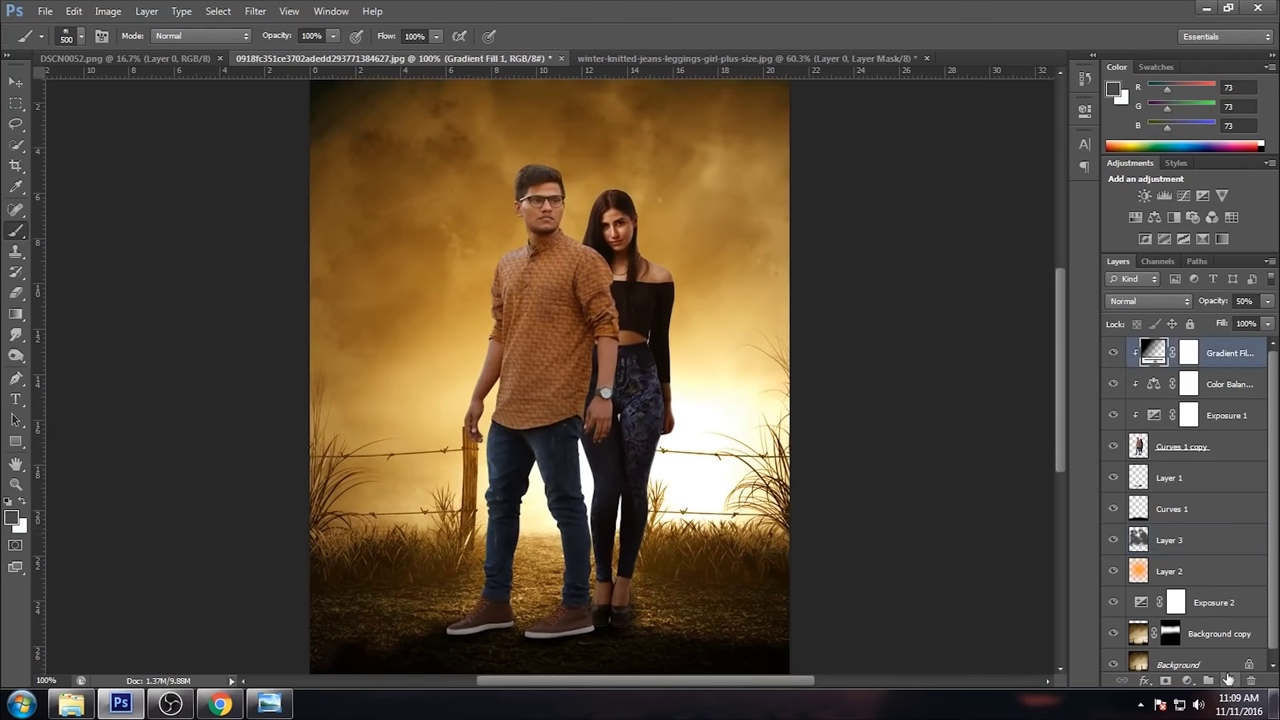
# Step: Paint grey haze stamps over the lower-right ground on Layer 4, blended as Soft Light
pyautogui.click(1232, 680)
pyautogui.click(725, 590)
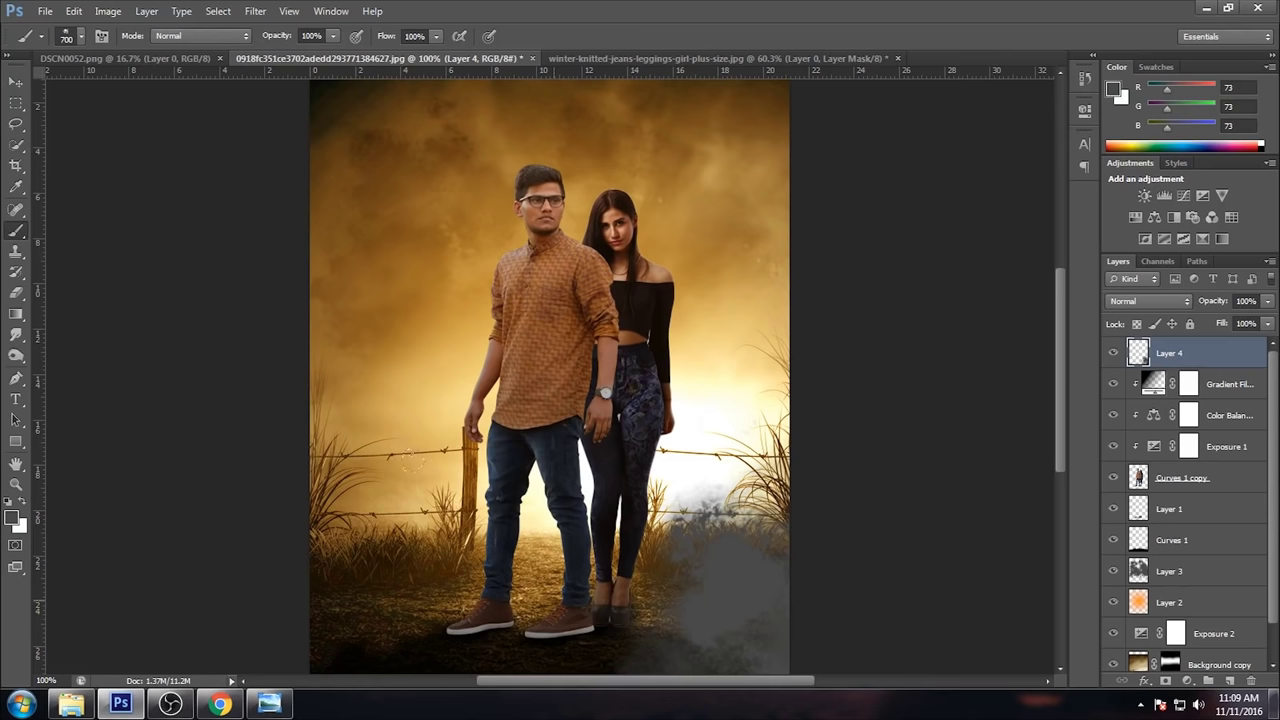
pyautogui.click(548, 571)
pyautogui.click(1150, 301)
pyautogui.click(1140, 212)
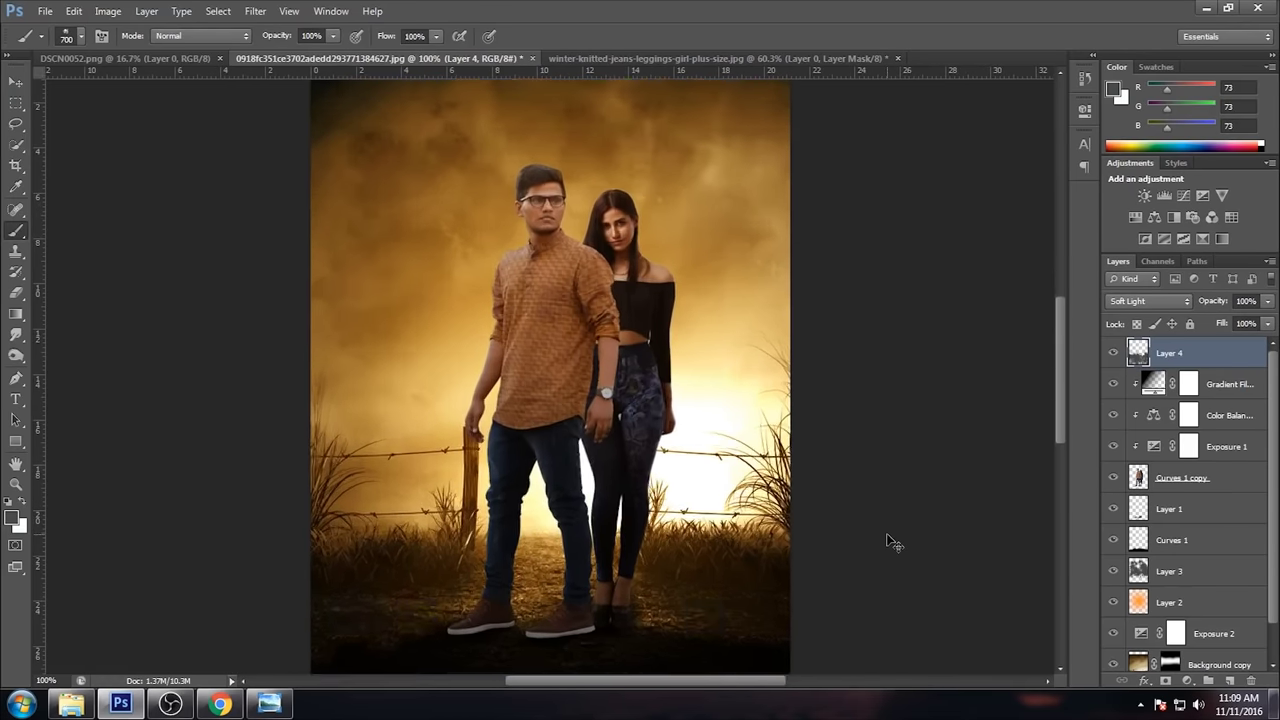
pyautogui.hotkey('ctrl', '-')
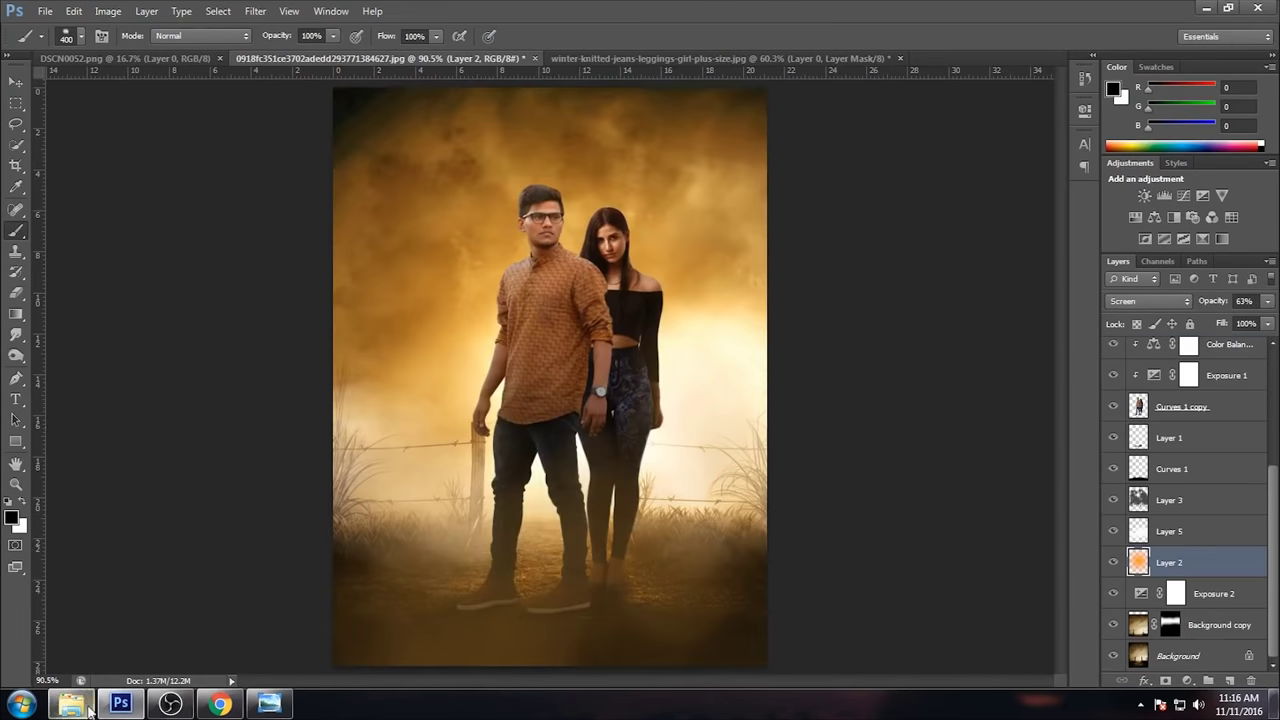
# Step: Place the Diwali image, rotated a quarter turn, enlarged and shifted up-left
pyautogui.click(70, 704)
pyautogui.moveTo(912, 291); pyautogui.dragTo(201, 616)
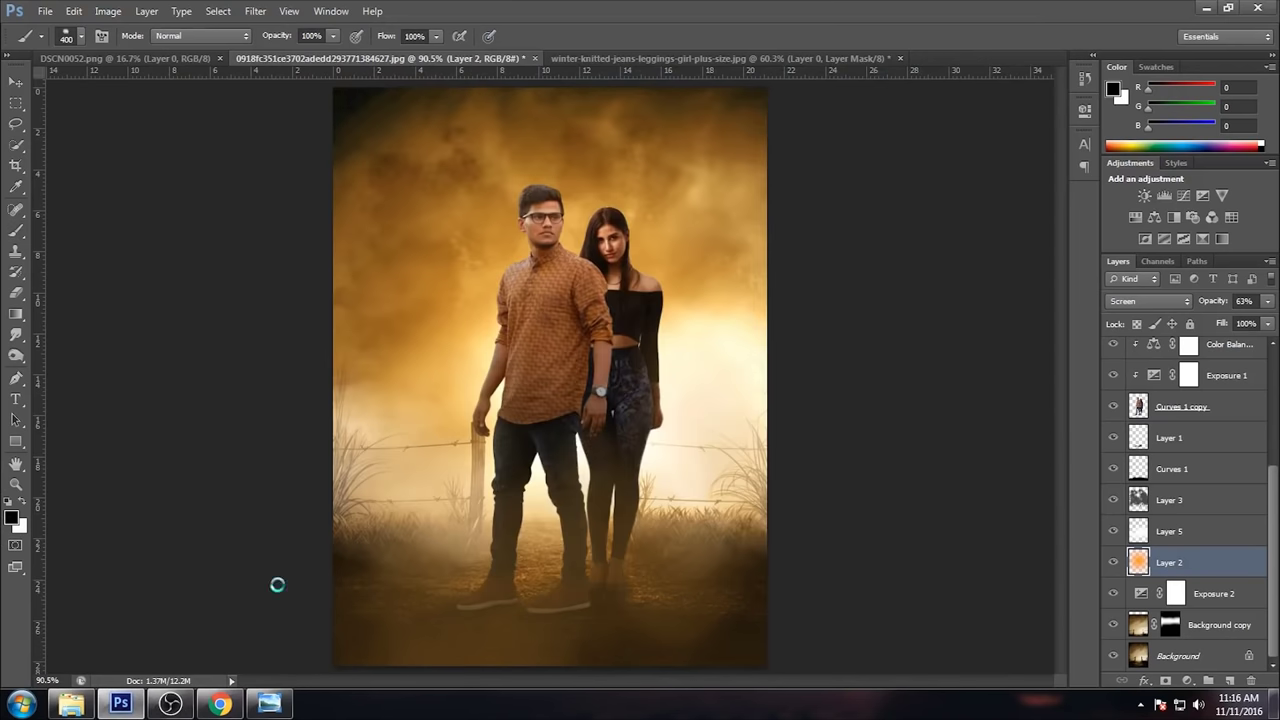
pyautogui.moveTo(764, 521)
pyautogui.mouseDown()
pyautogui.moveTo(630, 271)
pyautogui.moveTo(598, 253)
pyautogui.mouseUp()
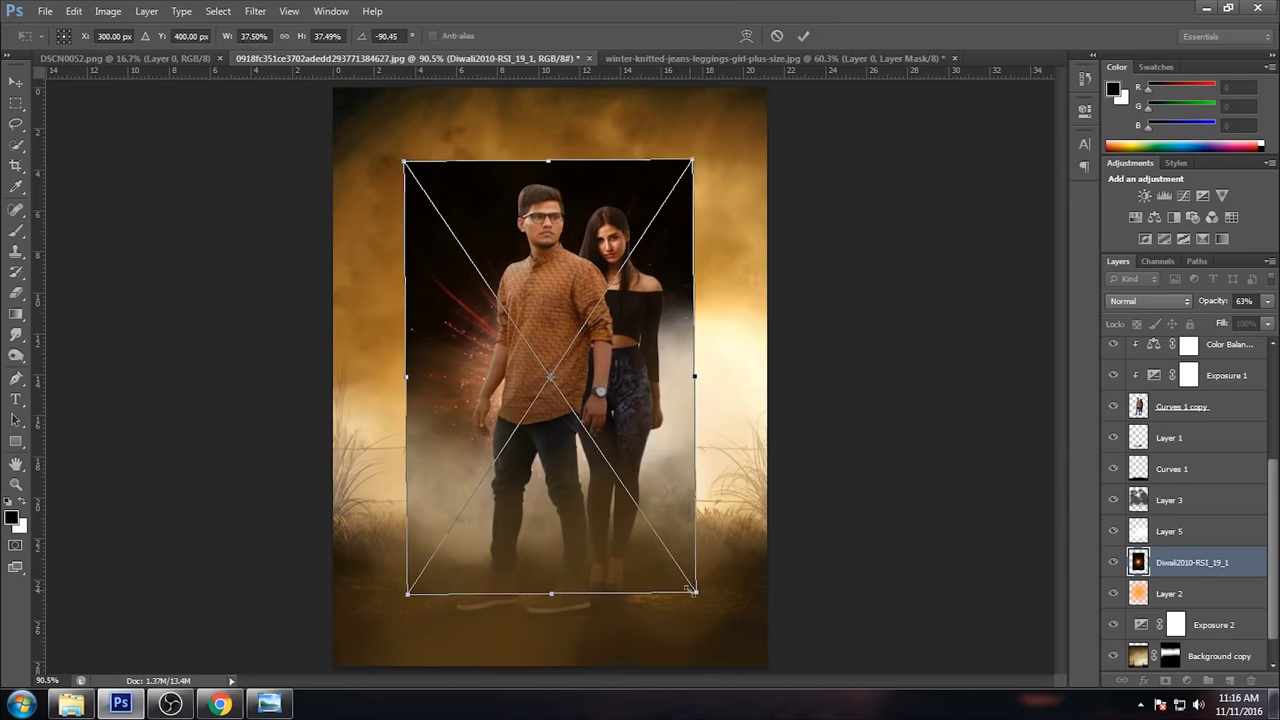
pyautogui.moveTo(694, 593)
pyautogui.mouseDown()
pyautogui.moveTo(830, 672)
pyautogui.moveTo(850, 715)
pyautogui.mouseUp()
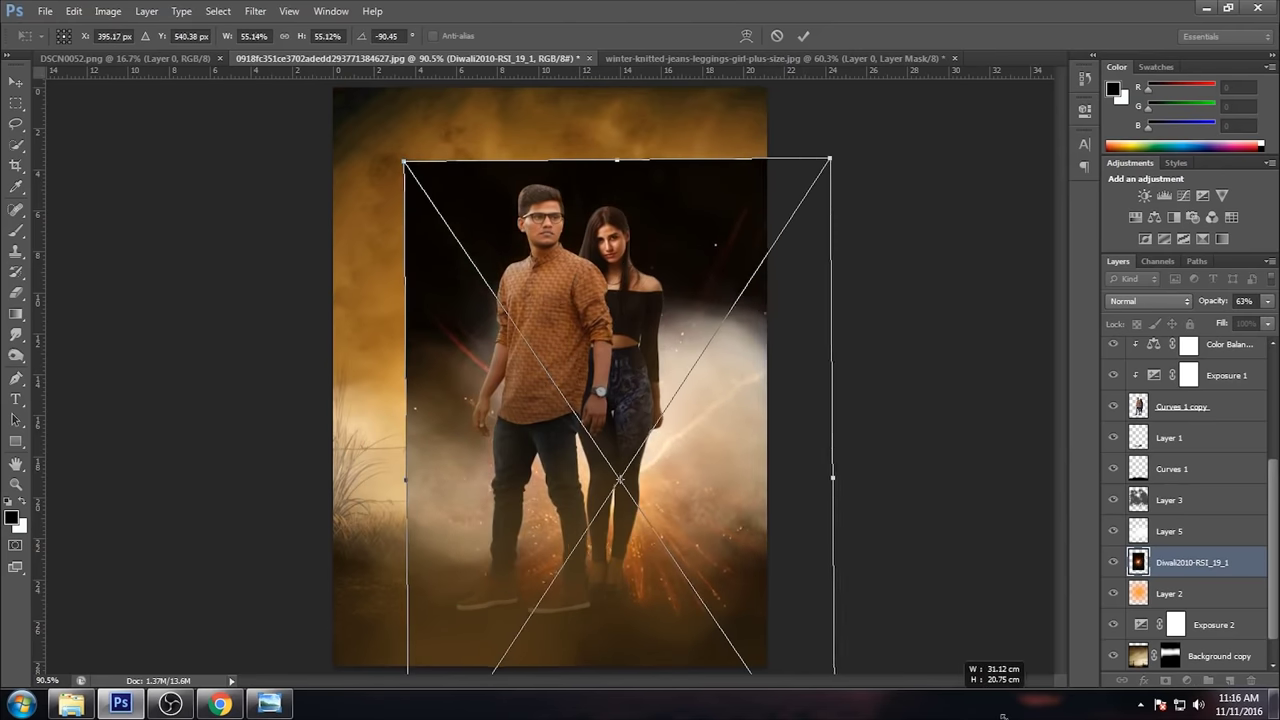
pyautogui.moveTo(706, 508); pyautogui.dragTo(651, 437)
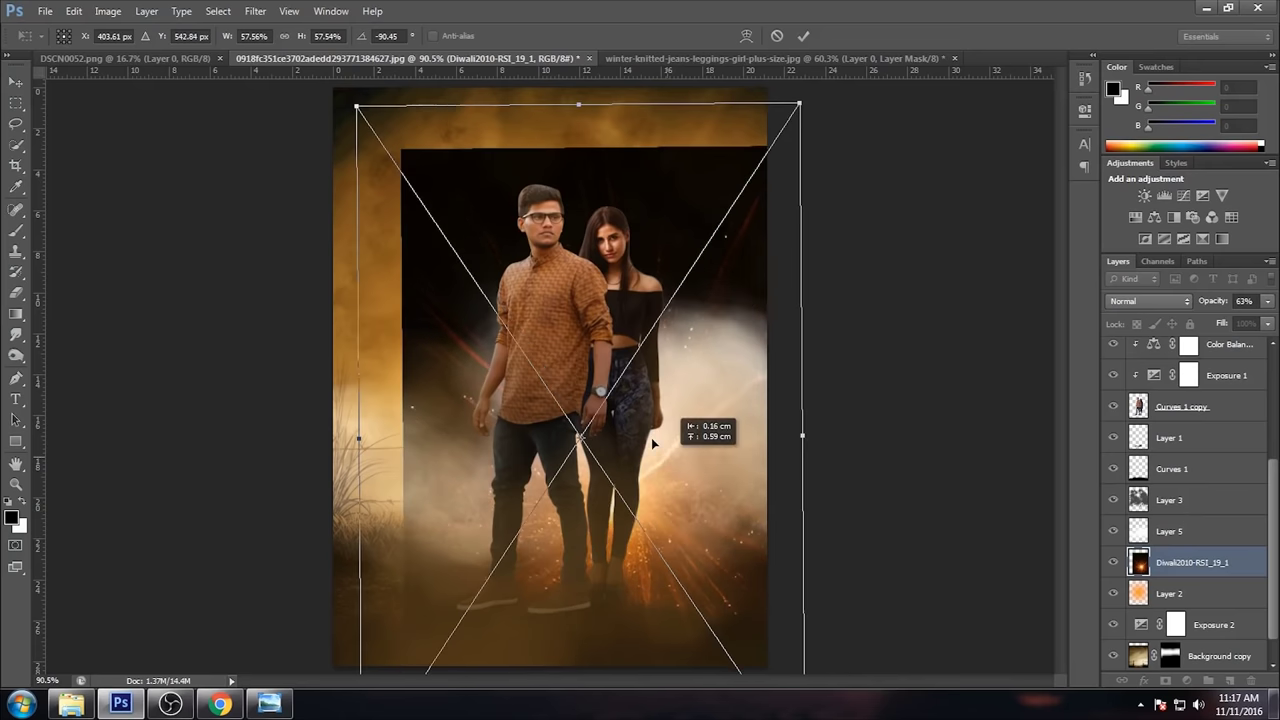
pyautogui.hotkey('shift', 'alt', 's')
pyautogui.click(803, 37)
pyautogui.click(803, 37)
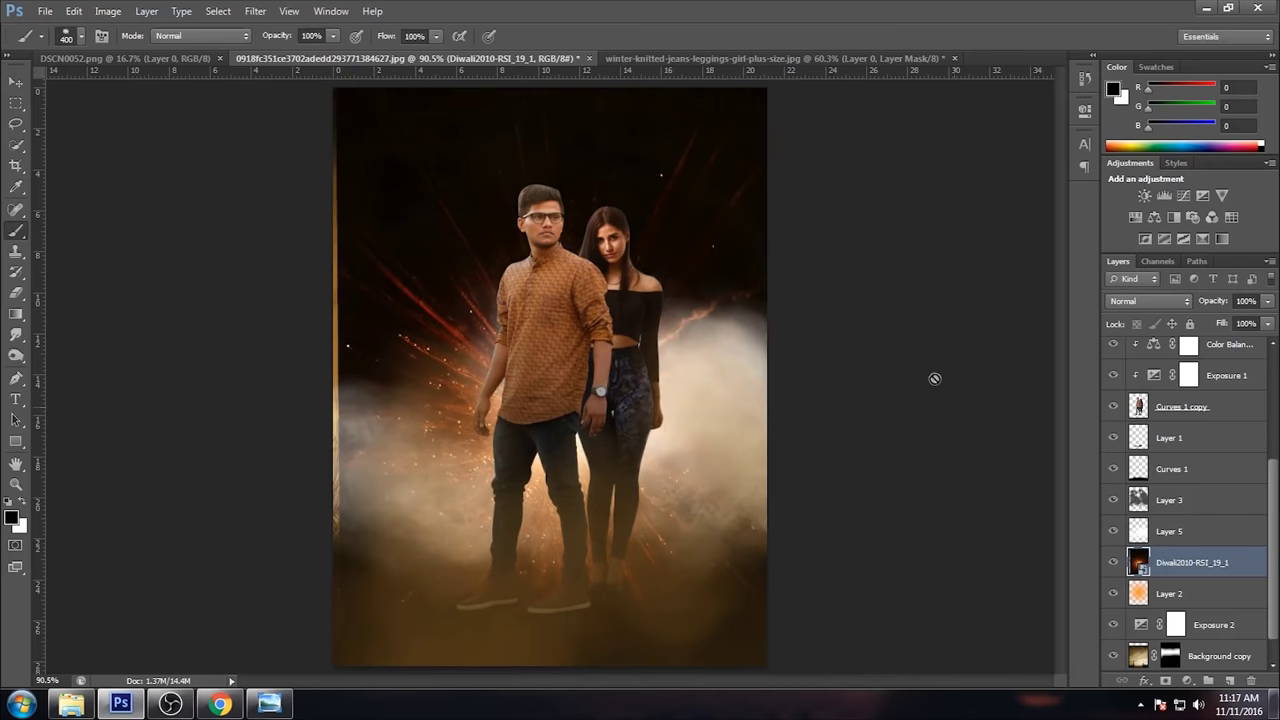
# Step: Set the Diwali layer's blend mode to Screen
pyautogui.click(1148, 300)
pyautogui.click(1150, 135)
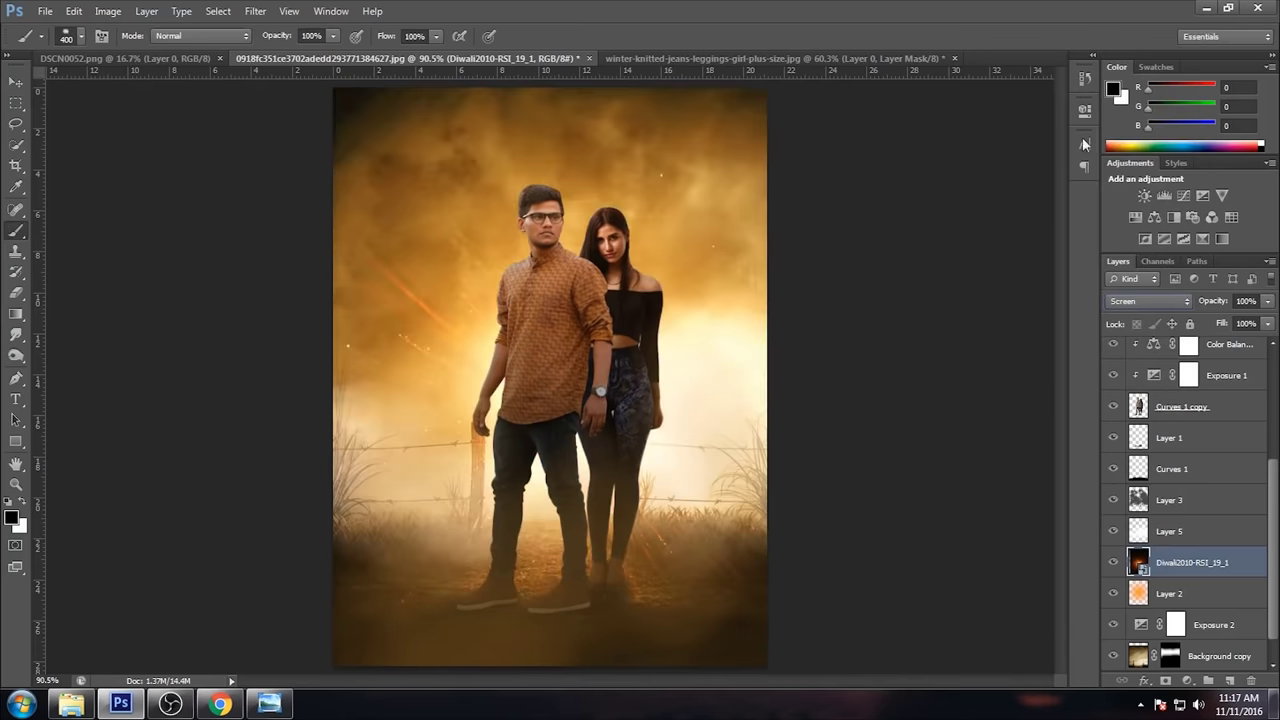
pyautogui.click(255, 11)
pyautogui.moveTo(263, 172)
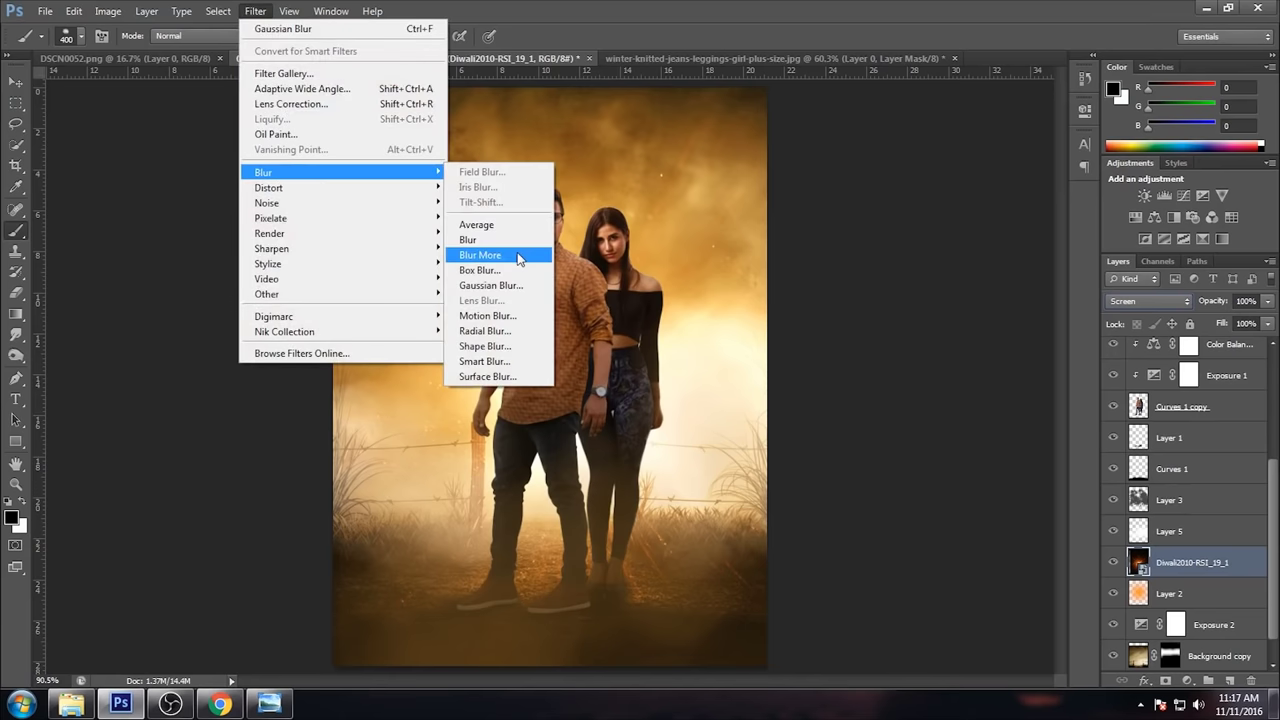
# Step: Blur the Diwali layer by 38.7 pixels and duplicate it to the top of the stack
pyautogui.click(505, 285)
pyautogui.moveTo(908, 388); pyautogui.dragTo(903, 390)
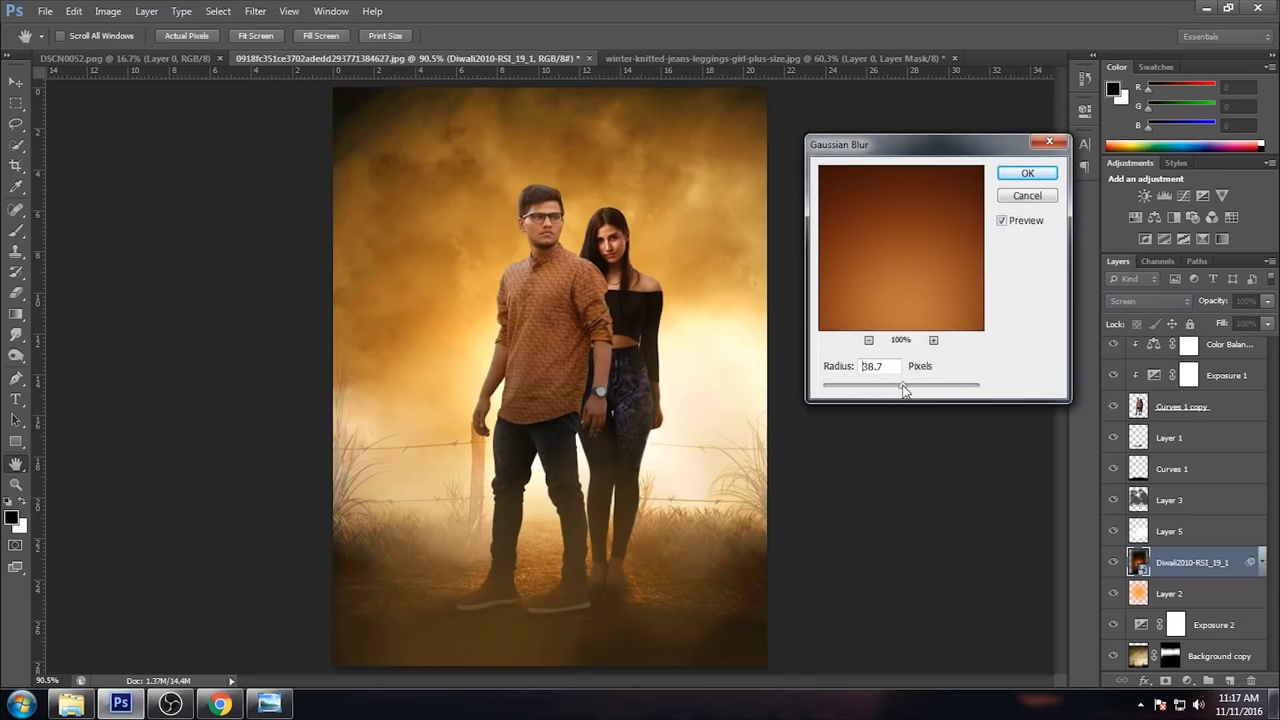
pyautogui.click(1038, 176)
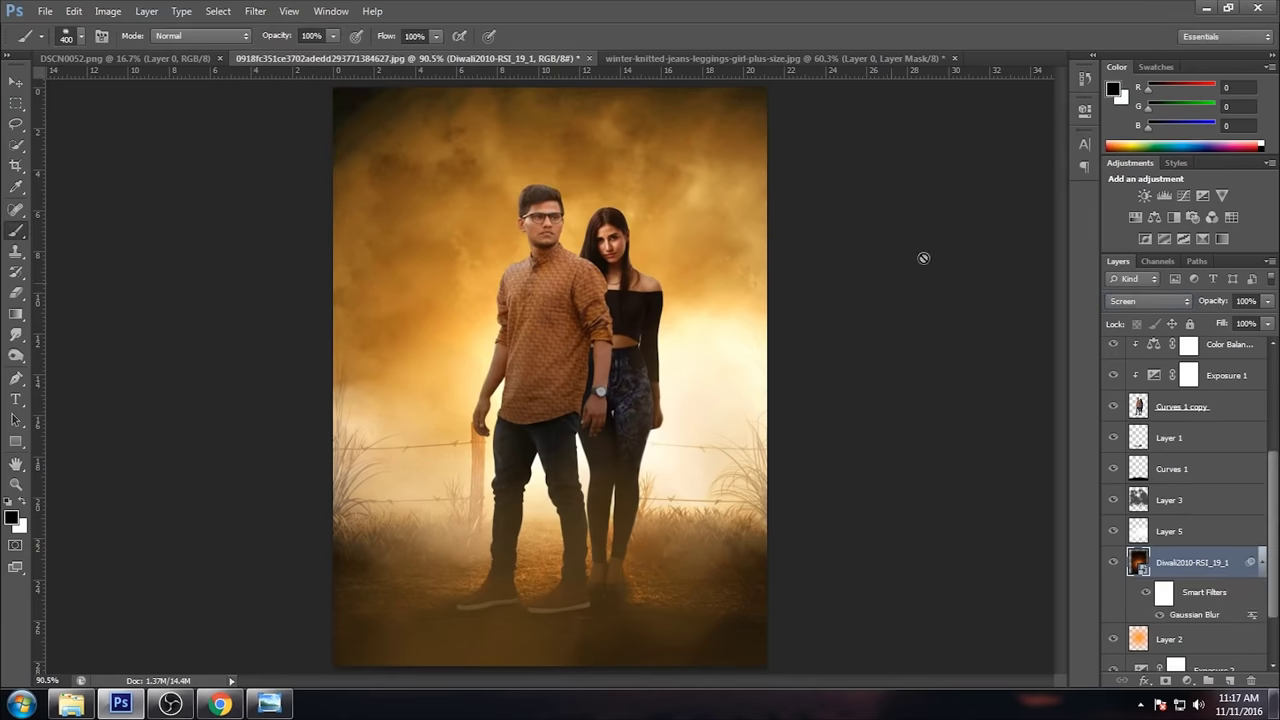
pyautogui.moveTo(1200, 568); pyautogui.dragTo(1230, 680)
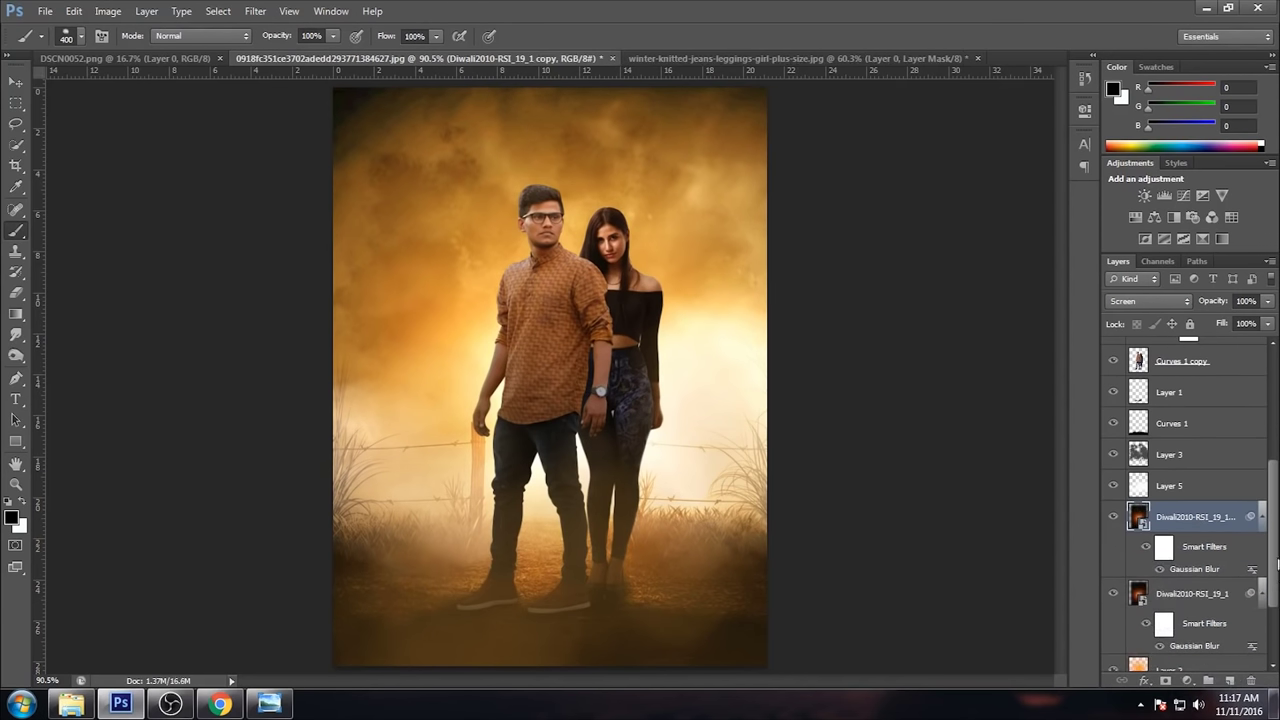
pyautogui.scroll(3, 1240, 545)
pyautogui.moveTo(1190, 614); pyautogui.dragTo(1216, 354)
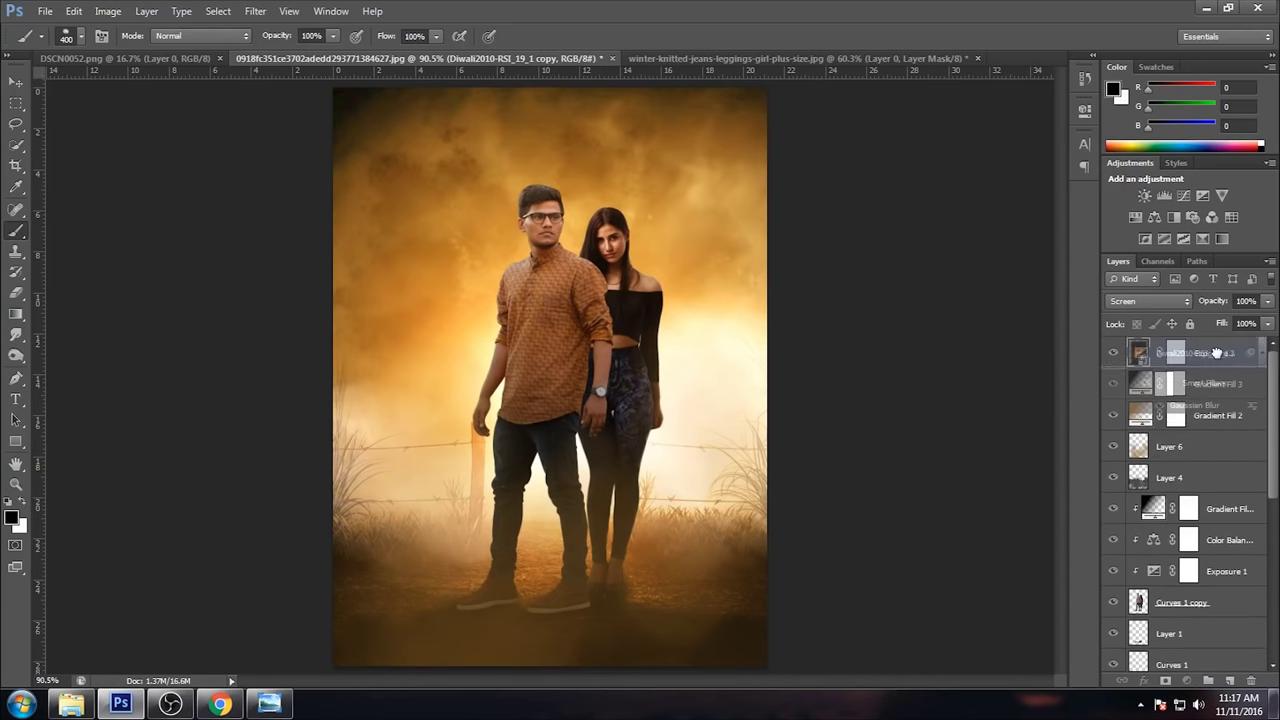
pyautogui.moveTo(1216, 354); pyautogui.dragTo(1218, 354)
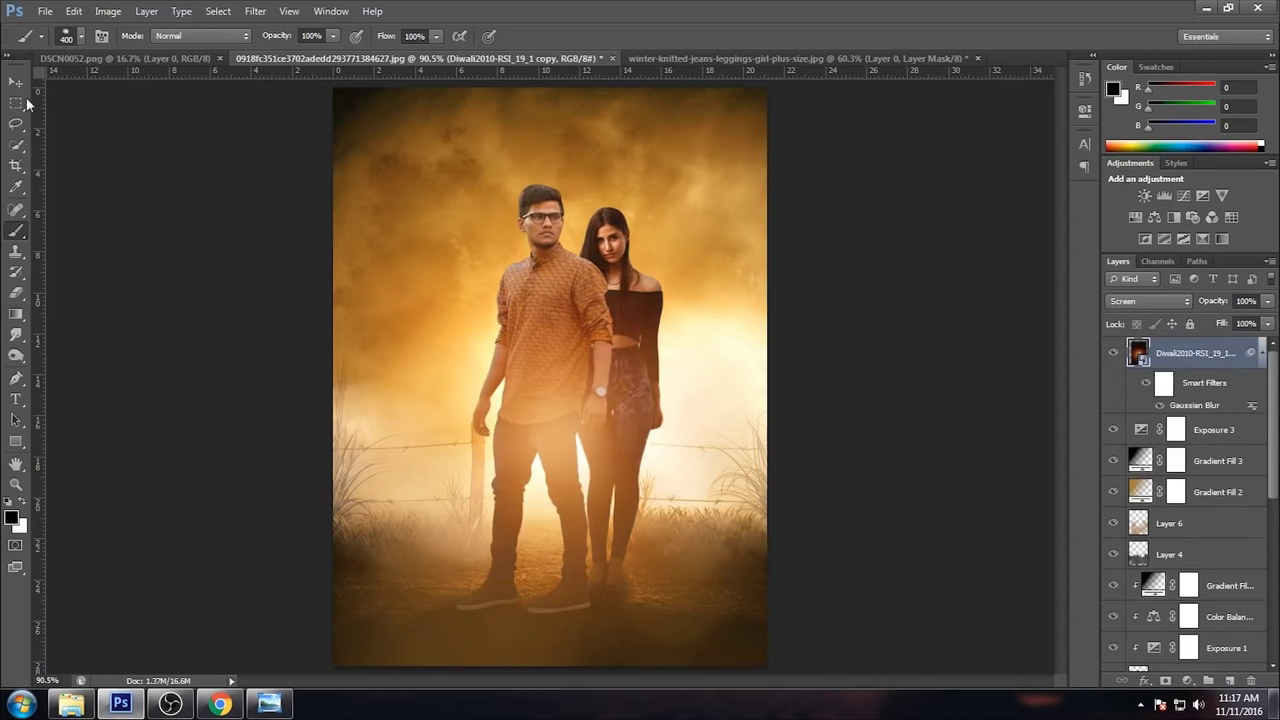
# Step: Shift the glow copy over the man and set its opacity to 32%
pyautogui.press('v')
pyautogui.moveTo(504, 456); pyautogui.dragTo(462, 465)
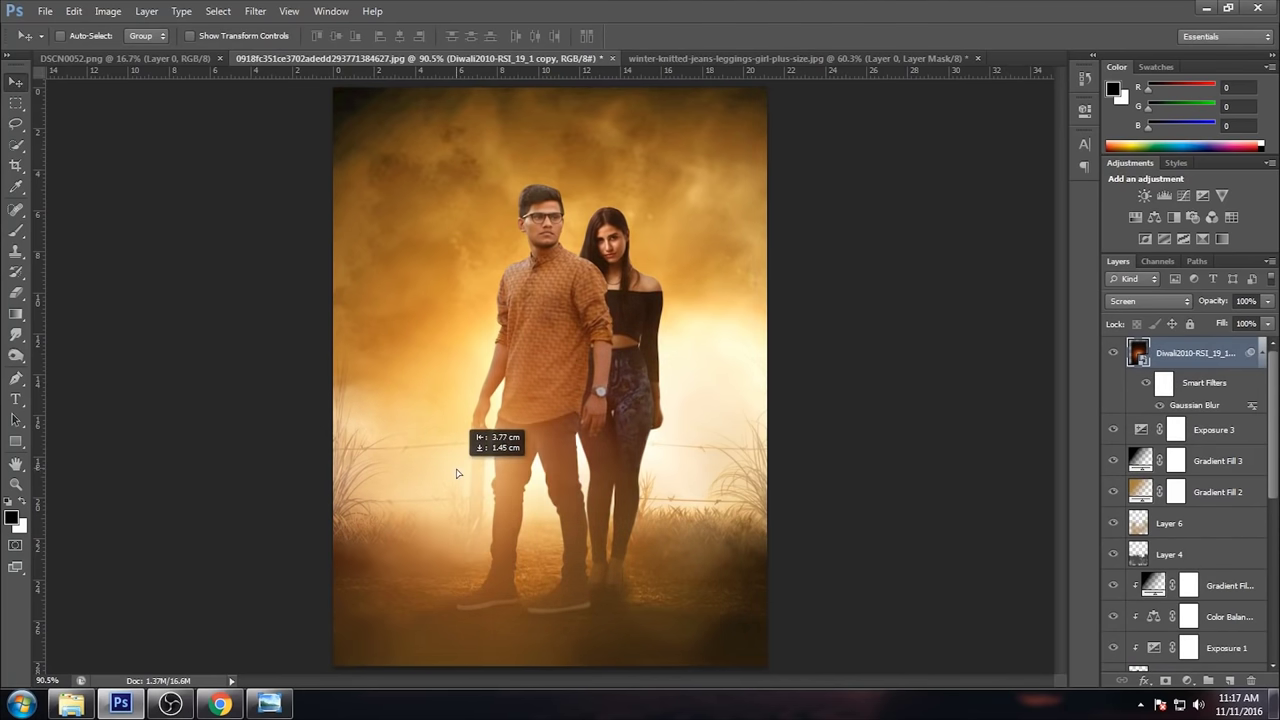
pyautogui.click(1268, 302)
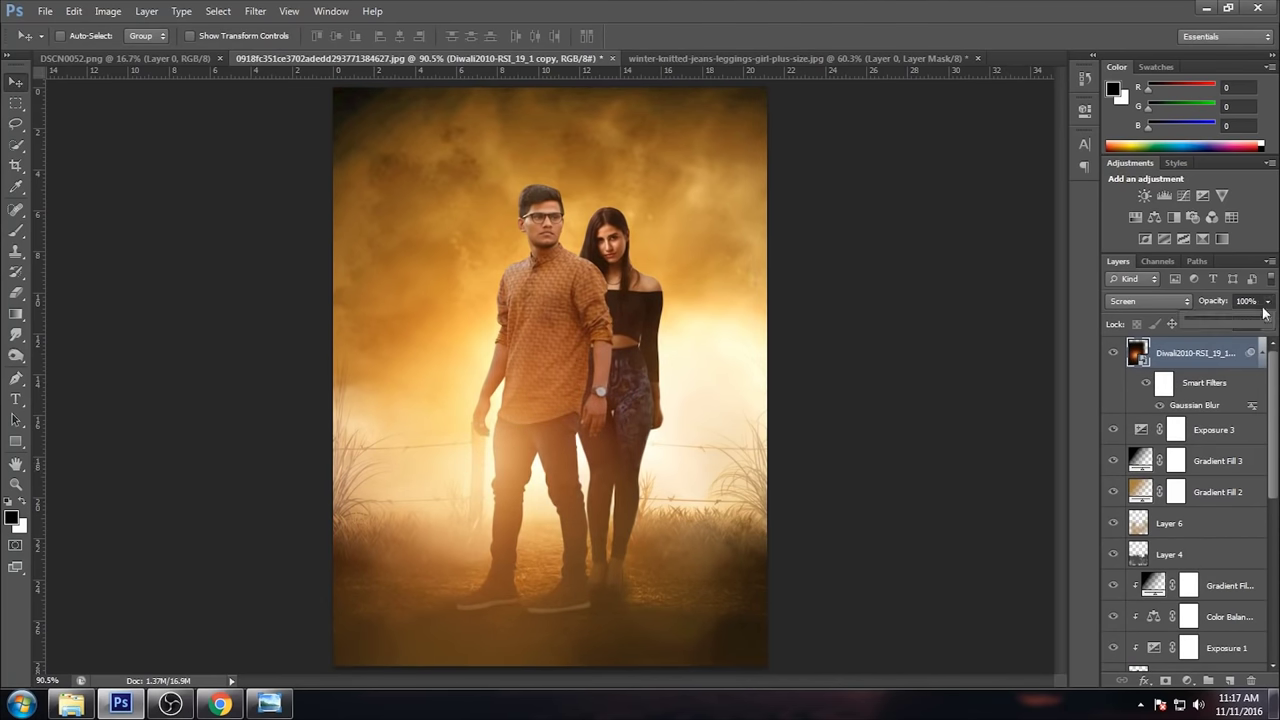
pyautogui.moveTo(1229, 321); pyautogui.dragTo(1221, 318)
pyautogui.click(1114, 353)
pyautogui.click(1115, 355)
pyautogui.click(1266, 305)
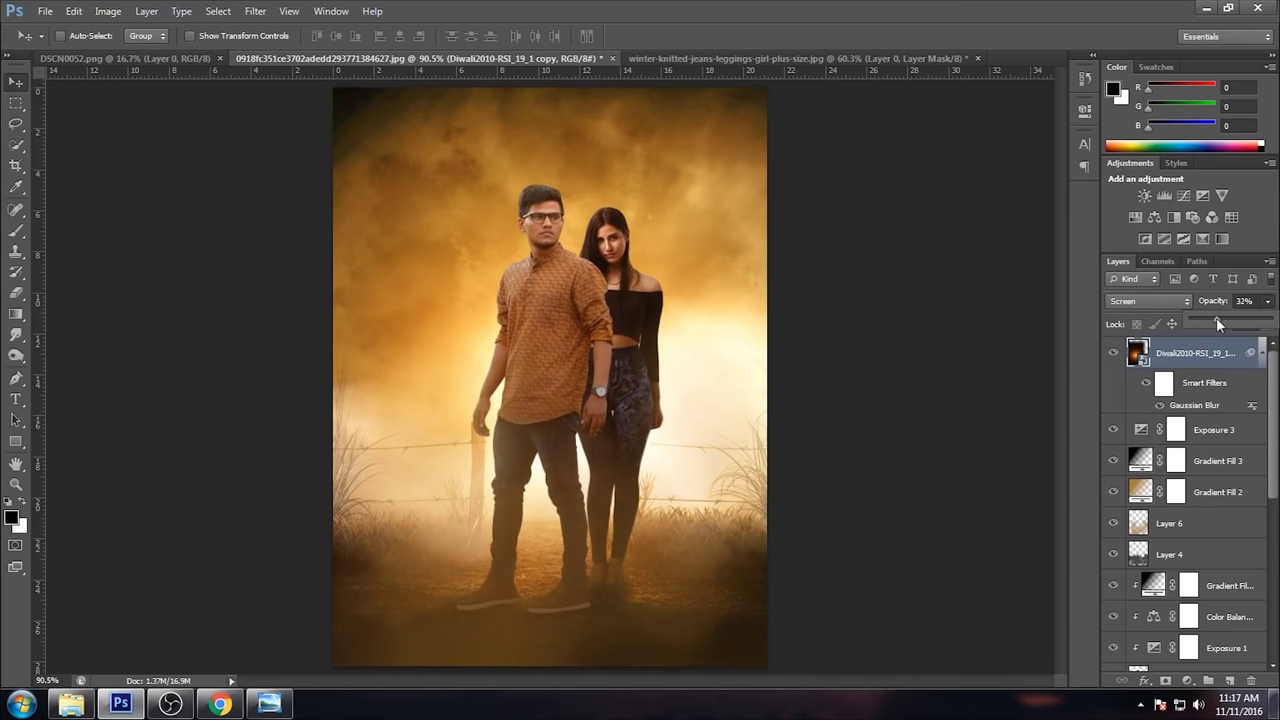
pyautogui.click(708, 262)
pyautogui.hotkey('ctrl', '+')
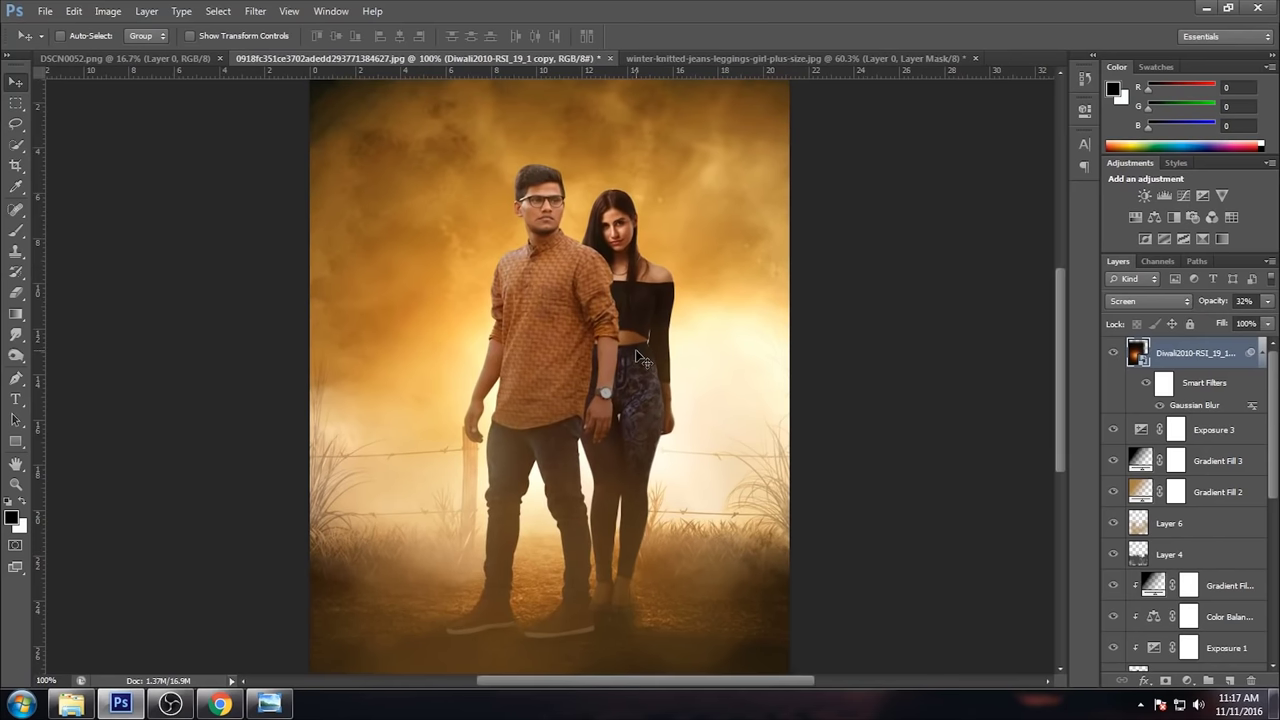
pyautogui.hotkey('ctrl', '-')
pyautogui.hotkey('ctrl', '+')
pyautogui.moveTo(1276, 495); pyautogui.dragTo(1275, 523)
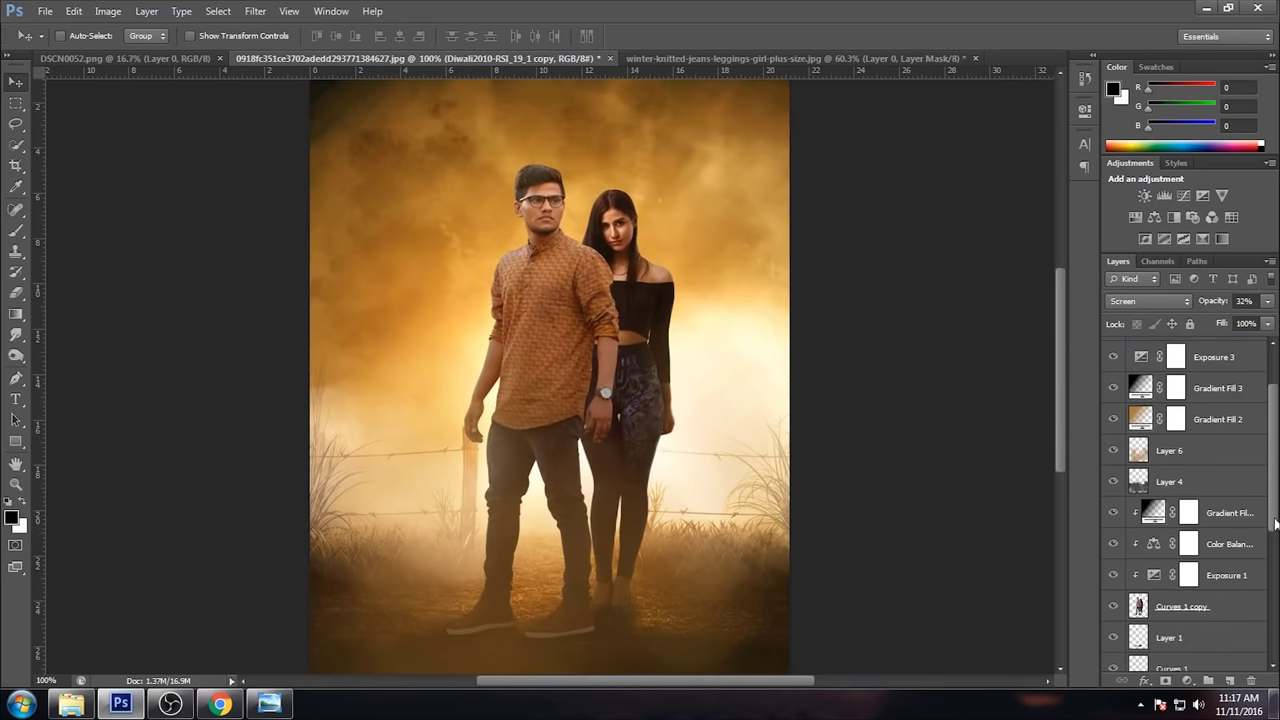
# Step: Duplicate the couple's layer above the Curves 1 copy layer
pyautogui.doubleClick(1152, 514)
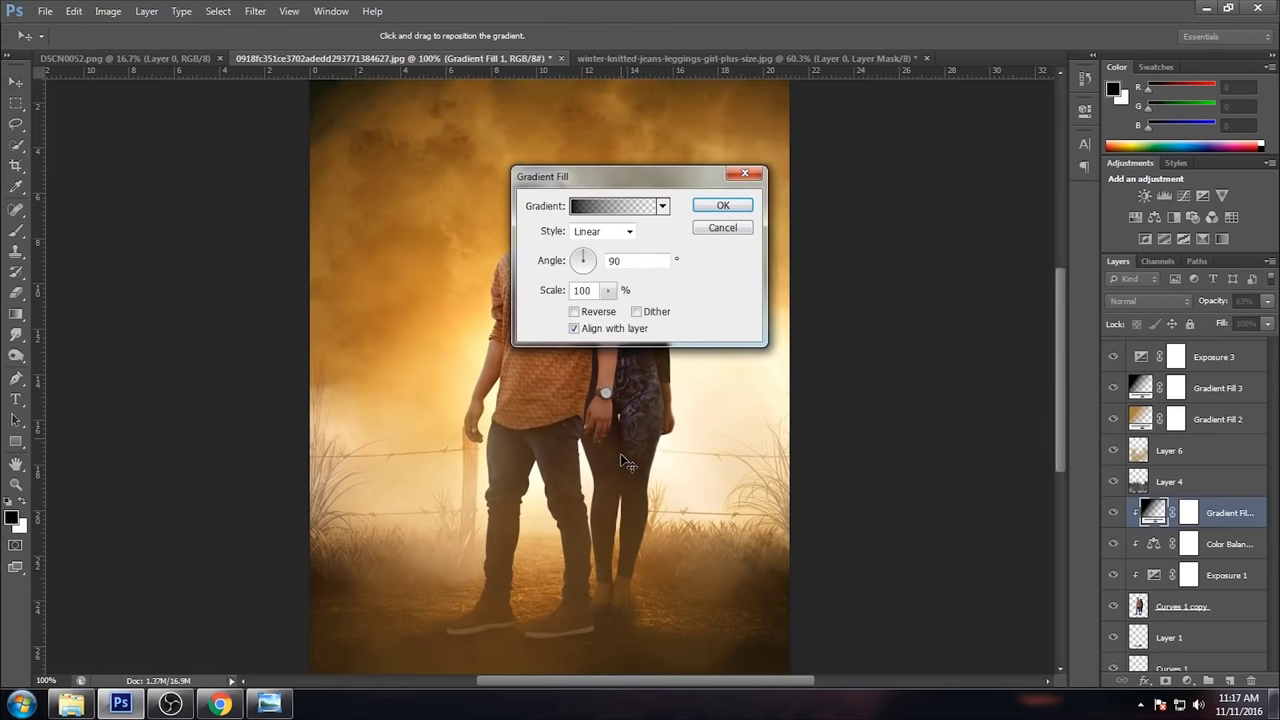
pyautogui.click(722, 206)
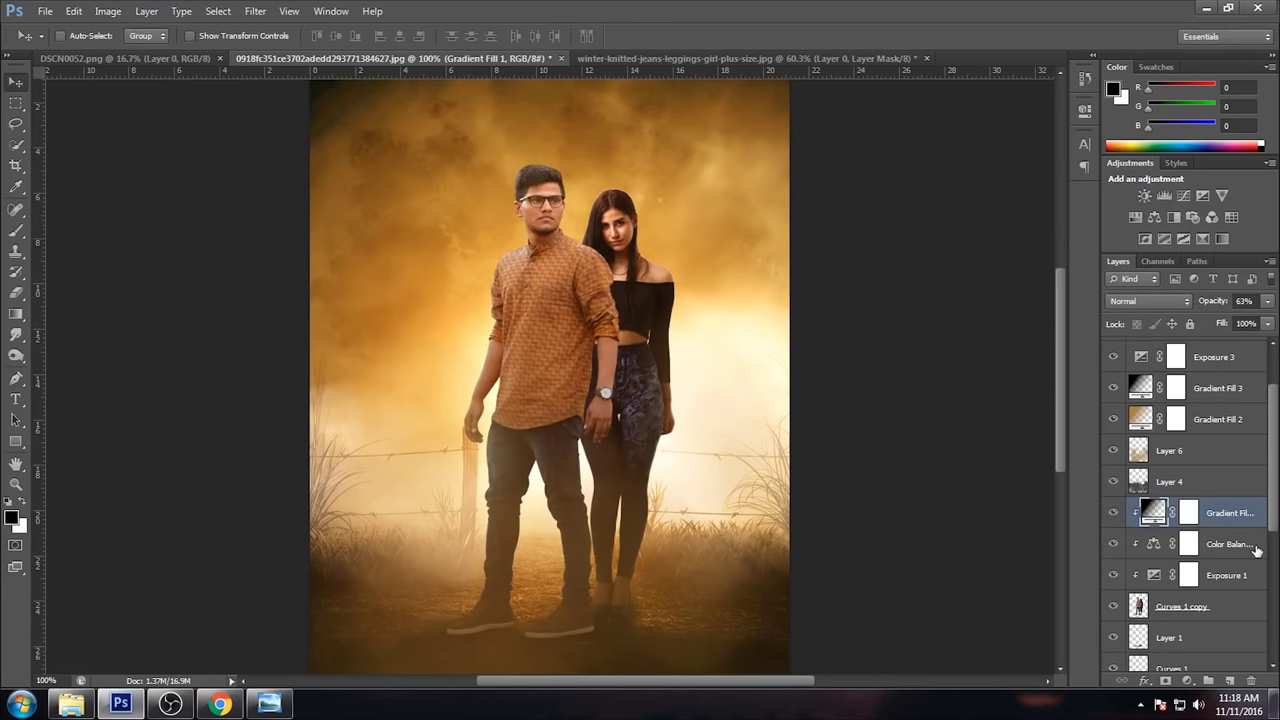
pyautogui.click(1201, 608)
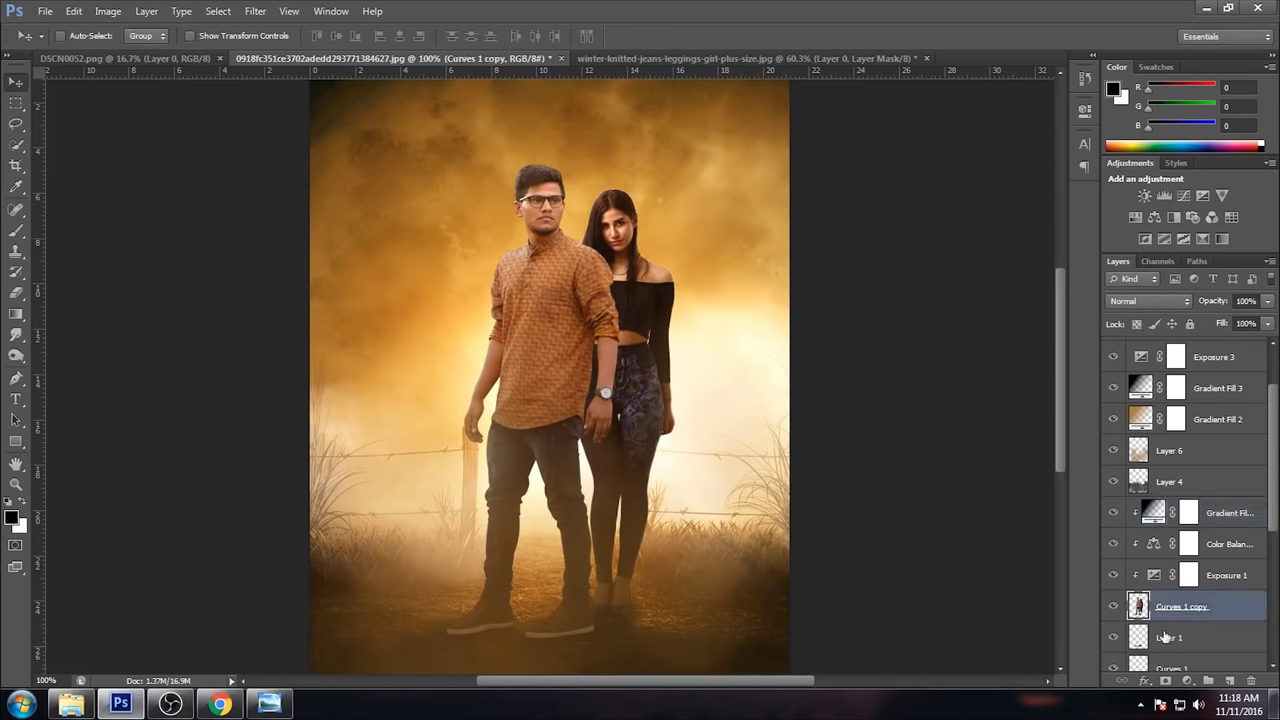
pyautogui.scroll(-2, 1165, 637)
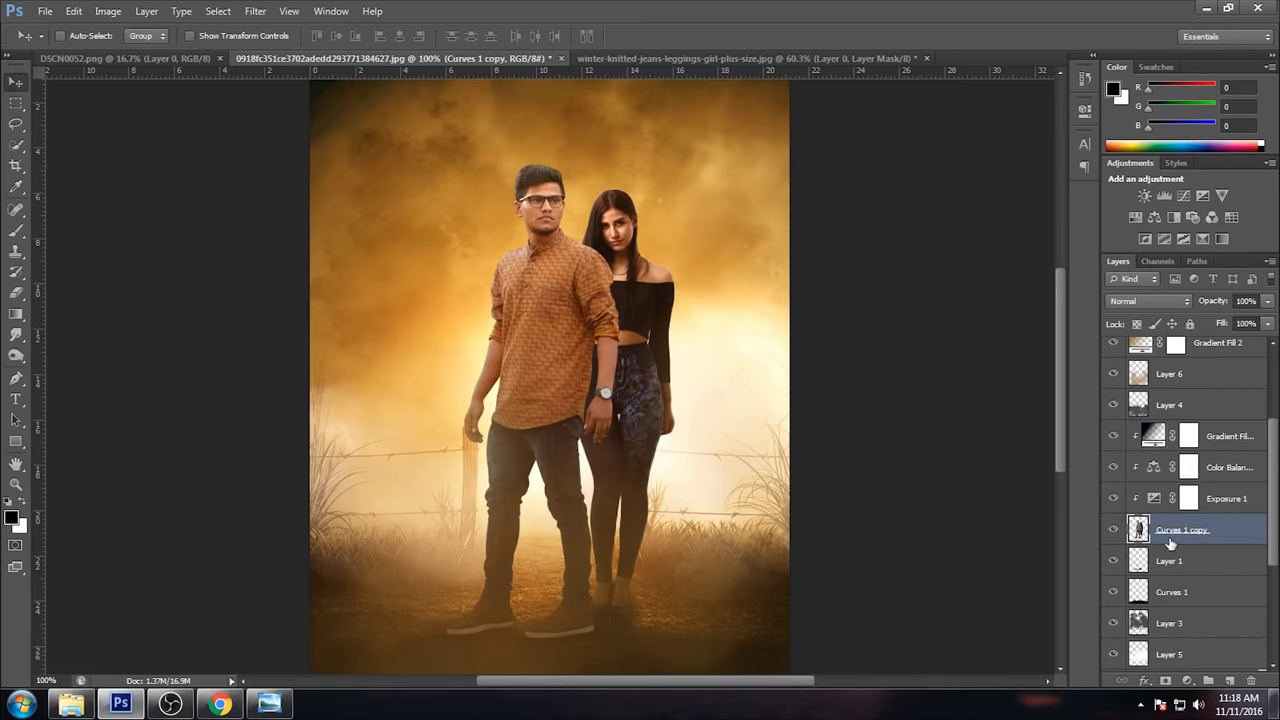
pyautogui.moveTo(1170, 543)
pyautogui.mouseDown()
pyautogui.moveTo(1170, 560)
pyautogui.moveTo(1204, 420)
pyautogui.mouseUp()
# Step: Fill the couple's silhouette selection with 50% gray, then deselect
pyautogui.keyDown('ctrl'); pyautogui.click(1138, 436); pyautogui.keyUp('ctrl')
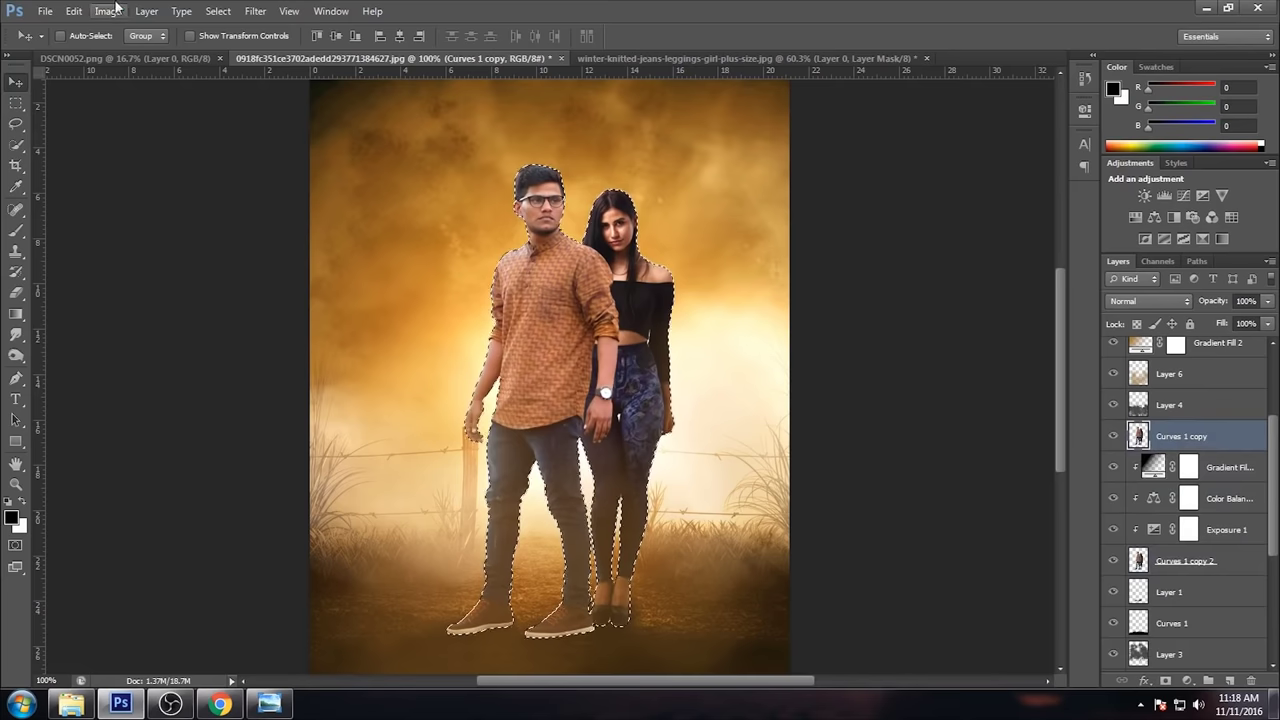
pyautogui.click(74, 11)
pyautogui.click(100, 240)
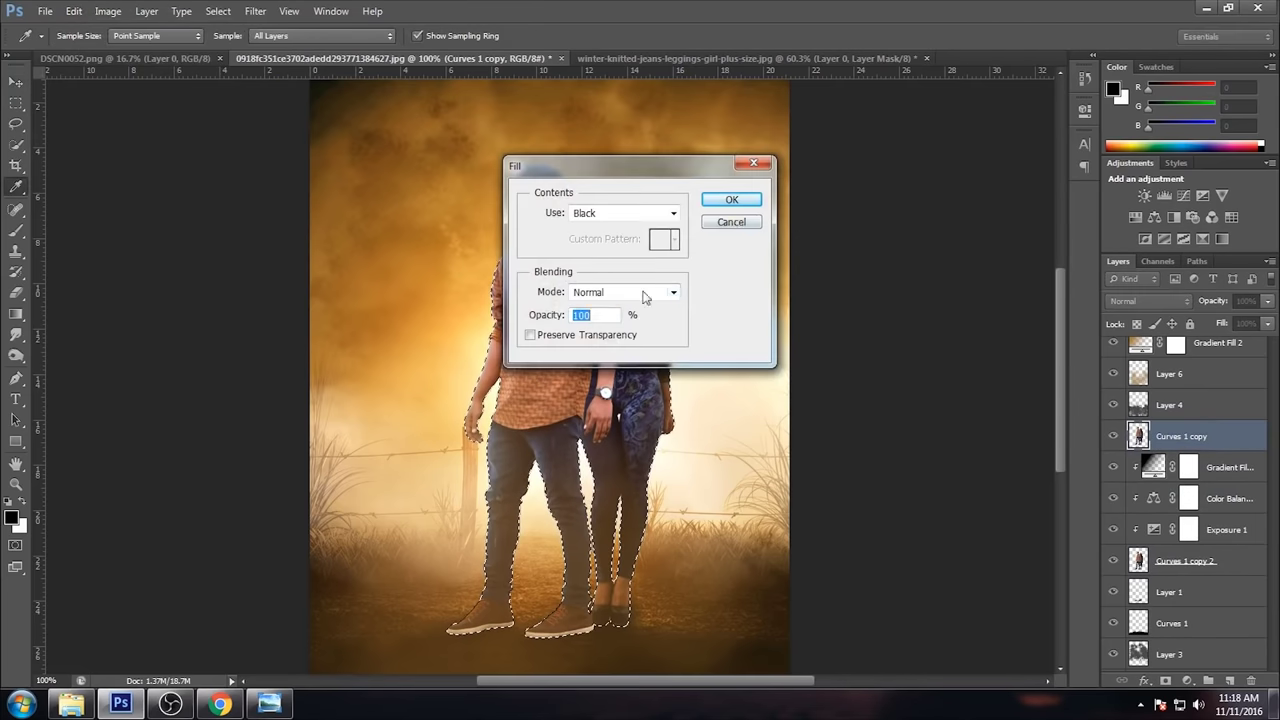
pyautogui.click(611, 220)
pyautogui.click(590, 343)
pyautogui.click(750, 200)
pyautogui.press('v')
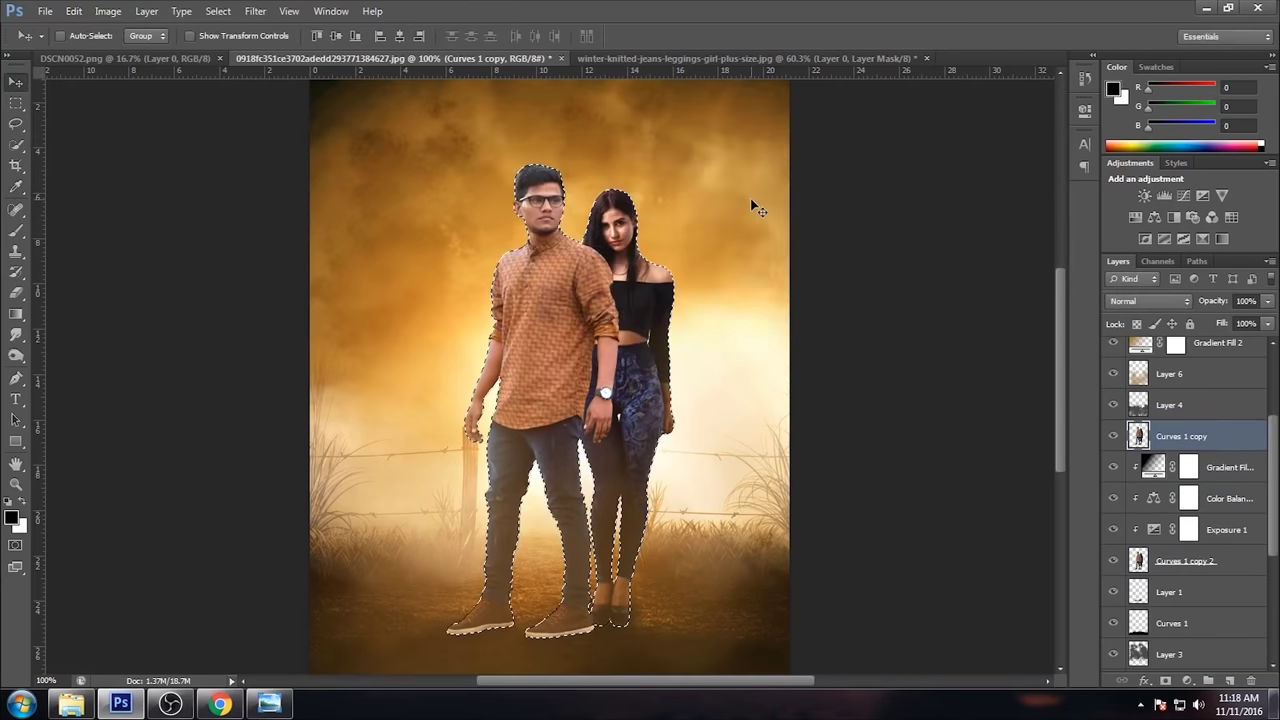
pyautogui.hotkey('ctrl', 'd')
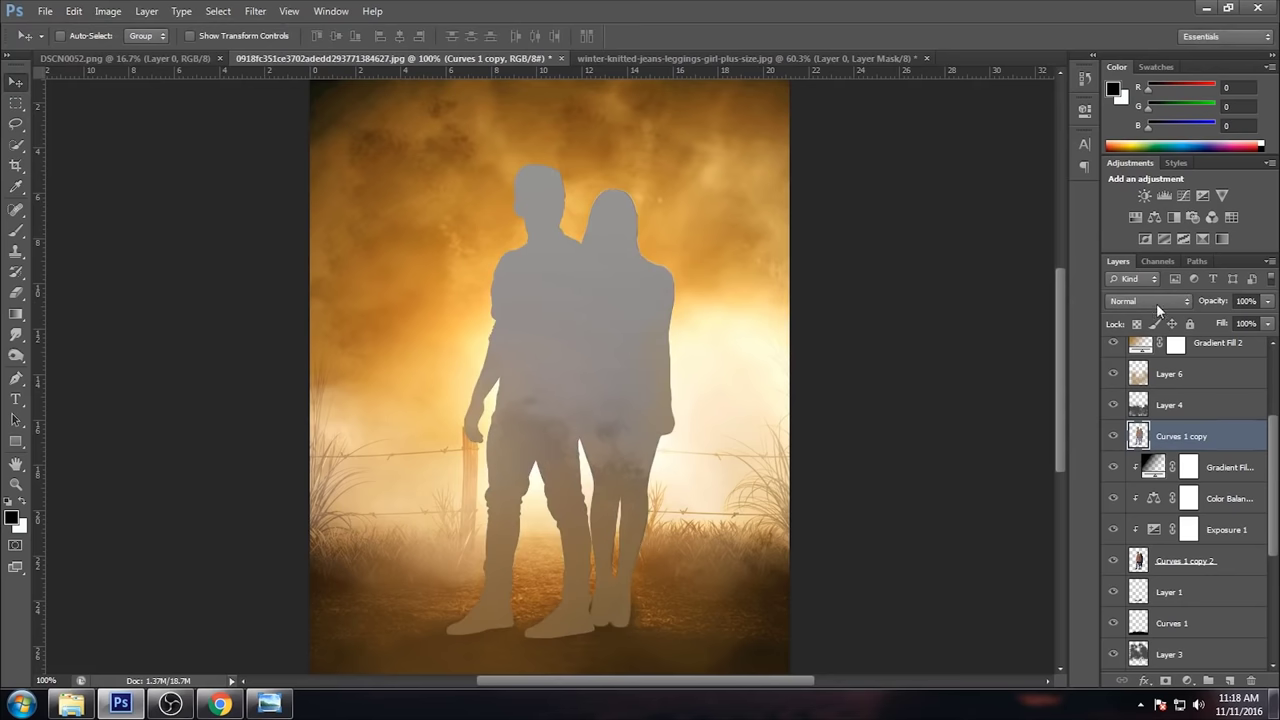
# Step: Blend the gray silhouette layer in Soft Light and select the Burn tool
pyautogui.click(1155, 302)
pyautogui.click(1122, 212)
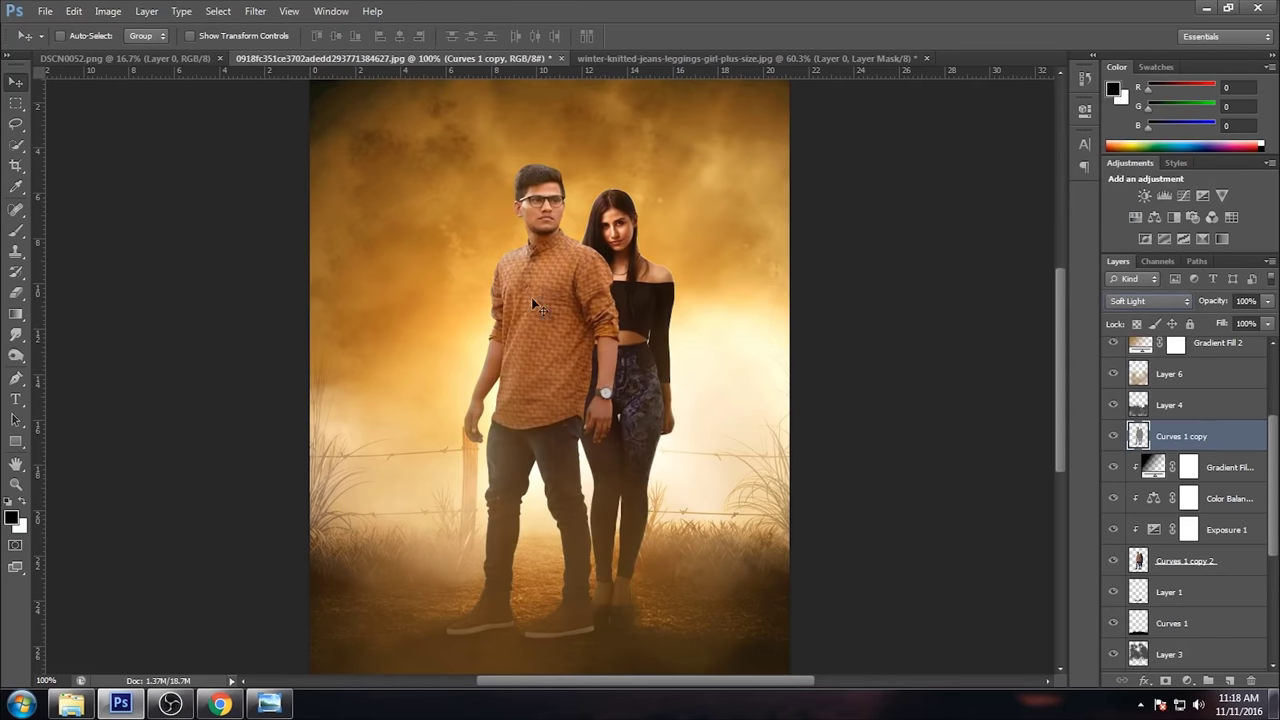
pyautogui.click(16, 355)
pyautogui.rightClick(18, 360)
pyautogui.click(80, 375)
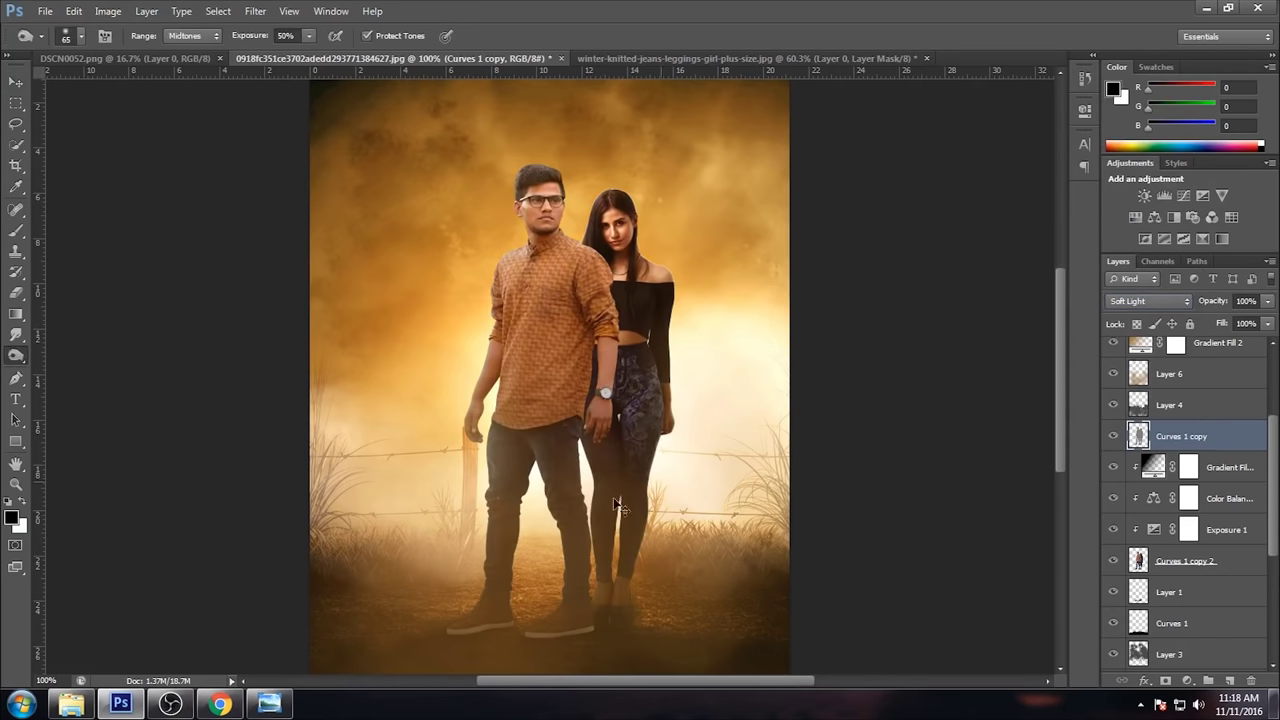
# Step: Zoom in and burn the man's shoulder, sleeve, forearm and hand with a 45 px brush
pyautogui.hotkey('ctrl', '+')
pyautogui.hotkey('ctrl', '+')
pyautogui.moveTo(576, 158); pyautogui.dragTo(559, 422)
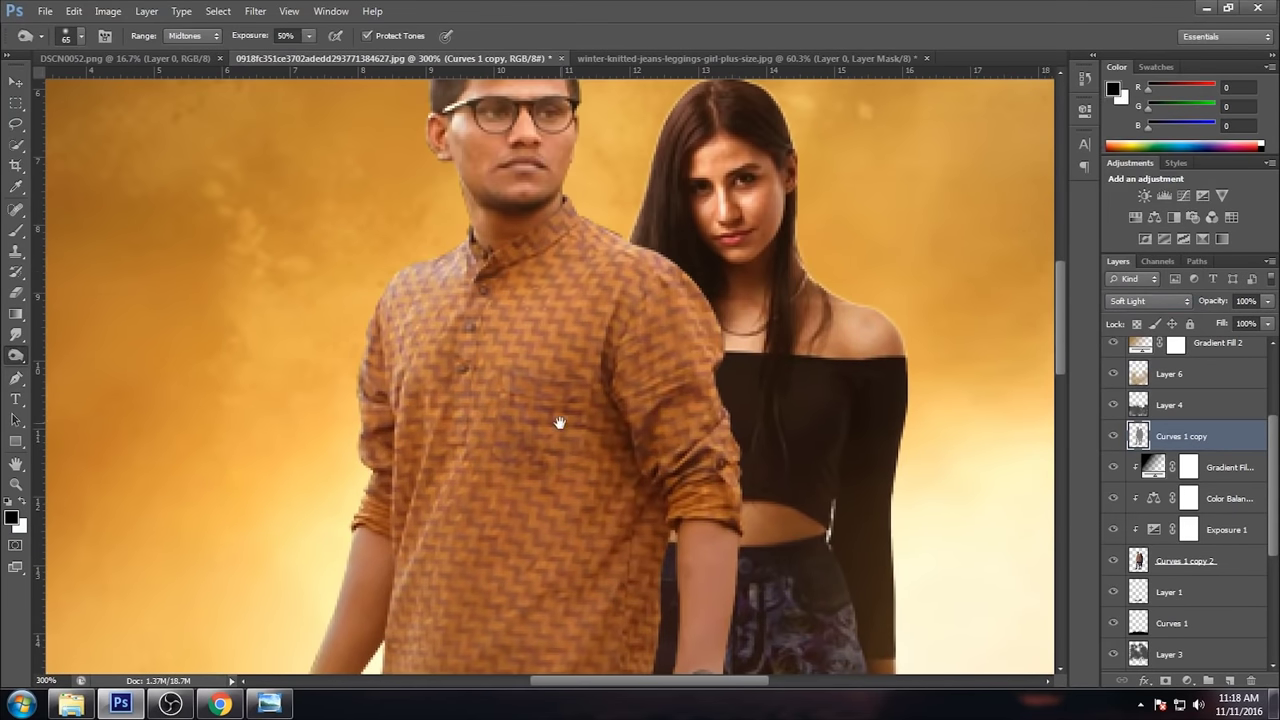
pyautogui.press('[')
pyautogui.moveTo(575, 270)
pyautogui.mouseDown()
pyautogui.moveTo(630, 300)
pyautogui.moveTo(690, 420)
pyautogui.moveTo(700, 330)
pyautogui.mouseUp()
pyautogui.moveTo(654, 282); pyautogui.dragTo(745, 330)
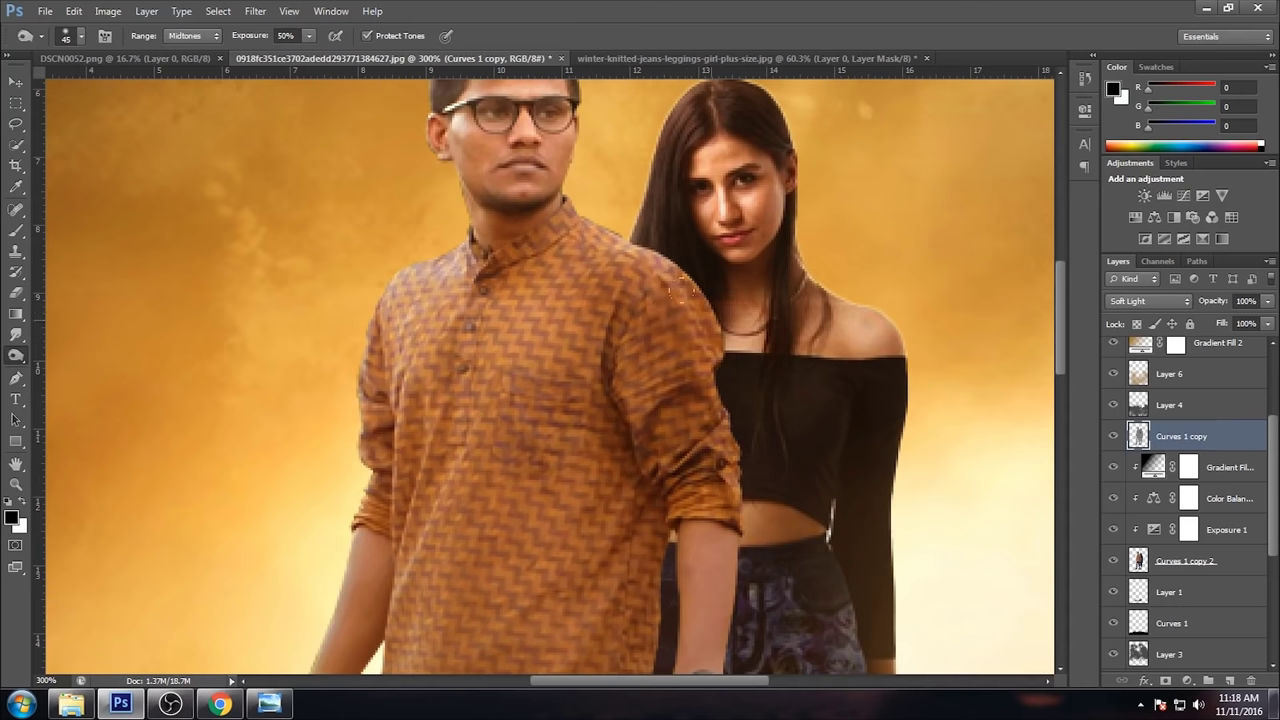
pyautogui.moveTo(740, 460)
pyautogui.mouseDown()
pyautogui.moveTo(730, 520)
pyautogui.moveTo(700, 555)
pyautogui.moveTo(700, 640)
pyautogui.mouseUp()
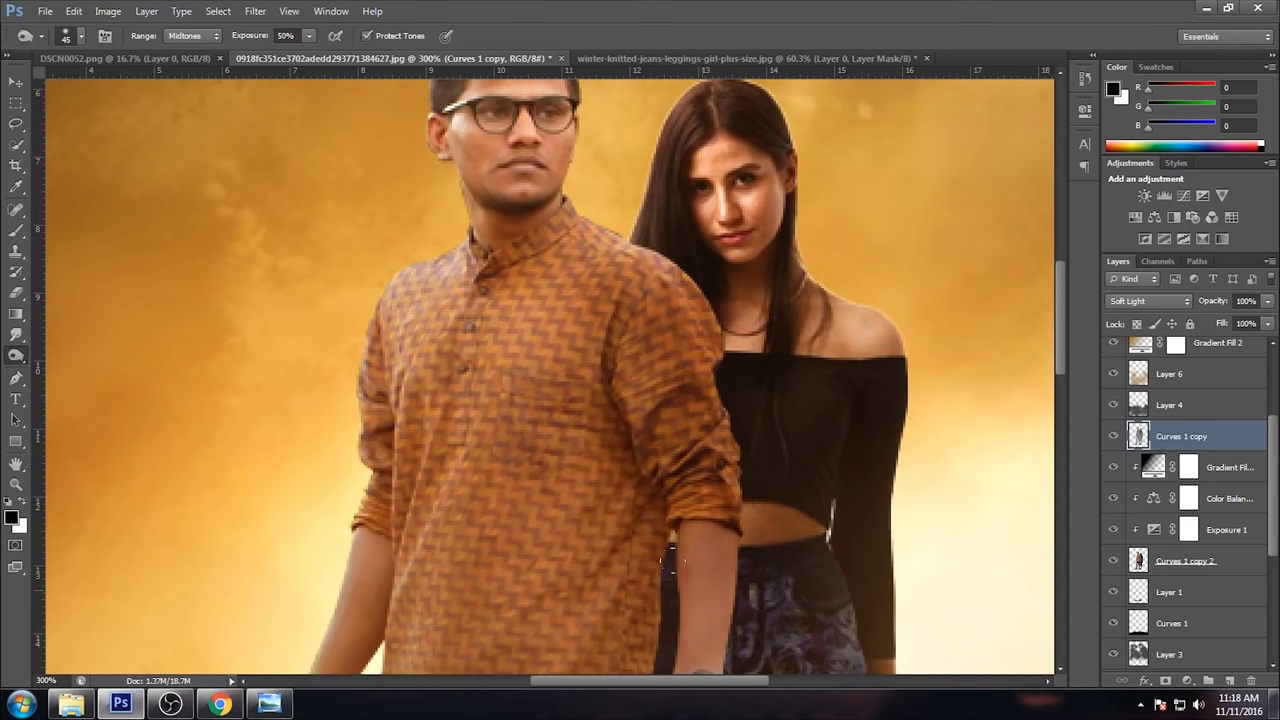
pyautogui.scroll(-3, 700, 600)
pyautogui.moveTo(720, 430); pyautogui.dragTo(670, 590)
pyautogui.moveTo(711, 470); pyautogui.dragTo(720, 580)
pyautogui.moveTo(645, 540)
pyautogui.mouseDown()
pyautogui.moveTo(650, 400)
pyautogui.moveTo(610, 443)
pyautogui.mouseUp()
pyautogui.moveTo(575, 250)
pyautogui.mouseDown()
pyautogui.moveTo(600, 520)
pyautogui.moveTo(540, 285)
pyautogui.moveTo(572, 170)
pyautogui.mouseUp()
# Step: Deepen the shading on the man's shirt around his right arm and down its centre
pyautogui.moveTo(576, 218); pyautogui.dragTo(607, 467)
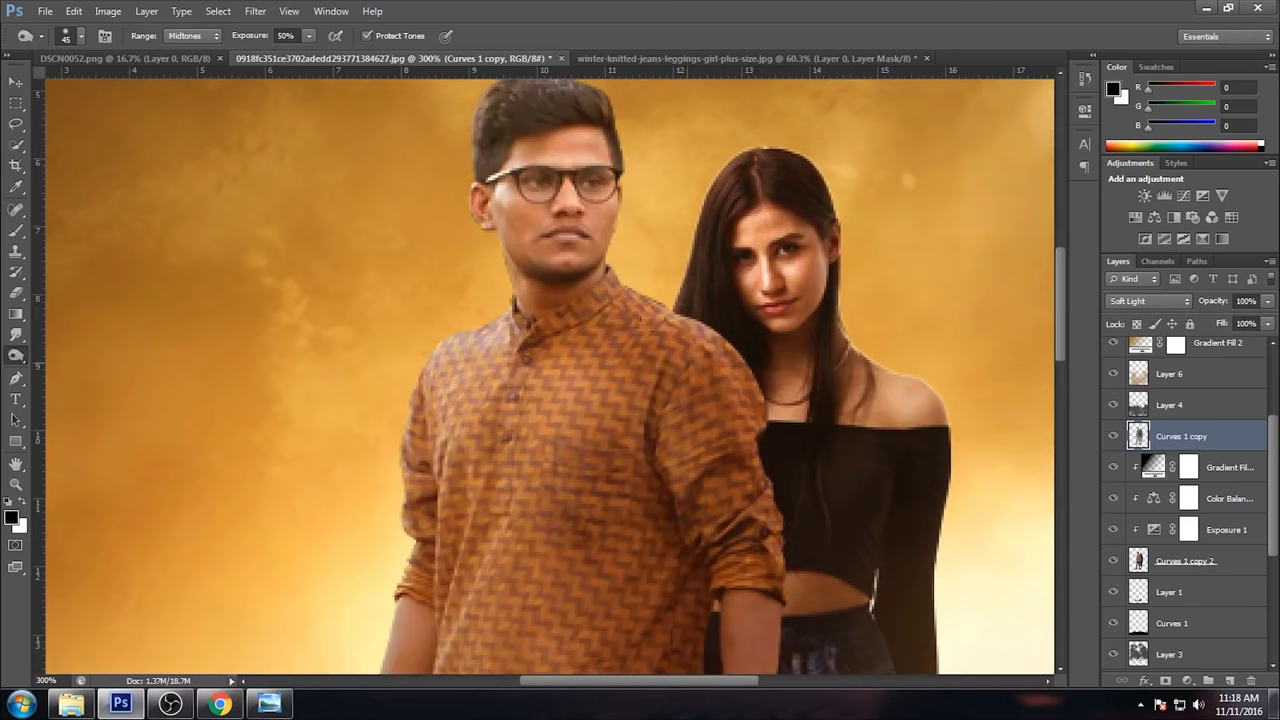
pyautogui.moveTo(700, 320); pyautogui.dragTo(720, 360)
pyautogui.moveTo(695, 420); pyautogui.dragTo(665, 500)
pyautogui.moveTo(720, 609); pyautogui.dragTo(650, 345)
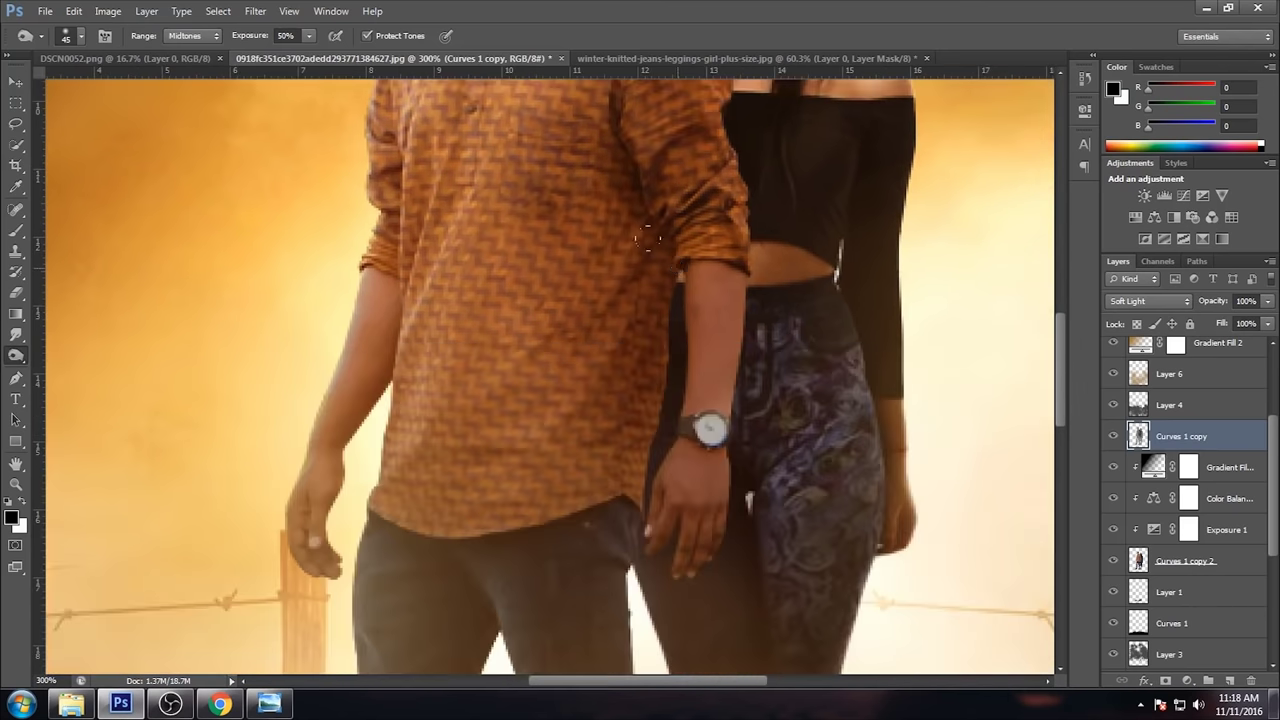
pyautogui.hotkey('ctrl', '-')
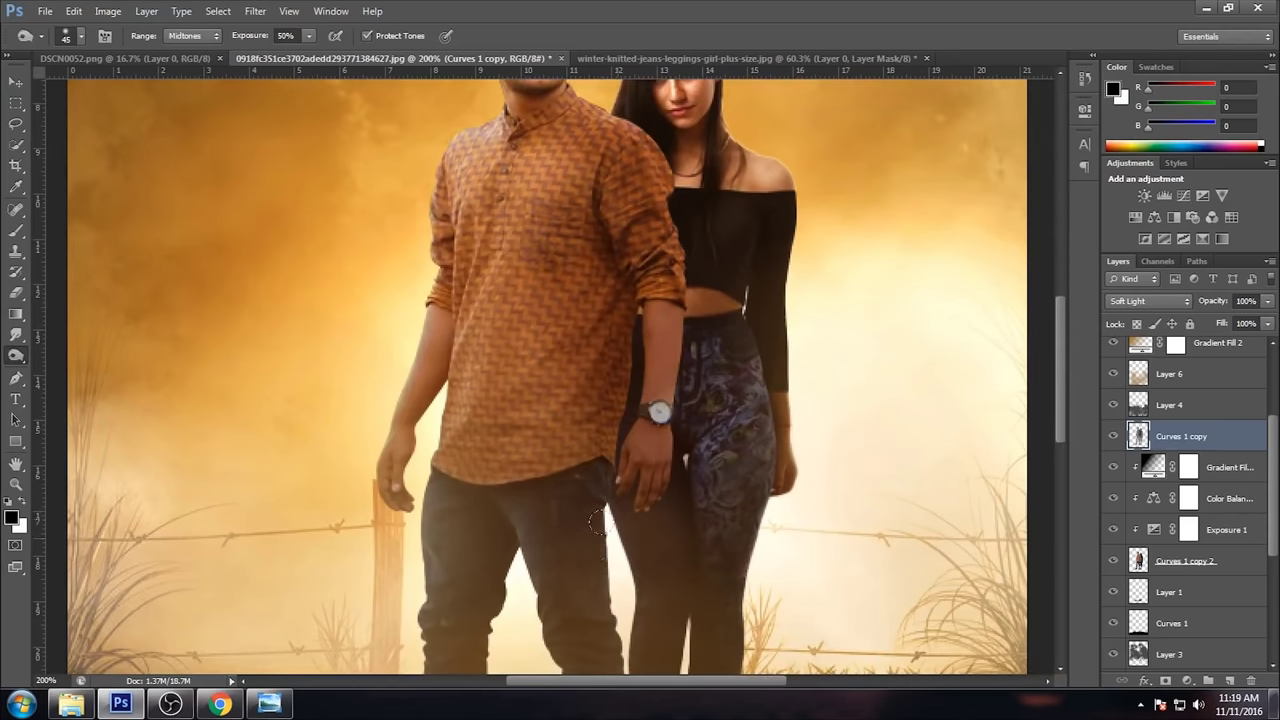
pyautogui.moveTo(614, 630); pyautogui.dragTo(606, 409)
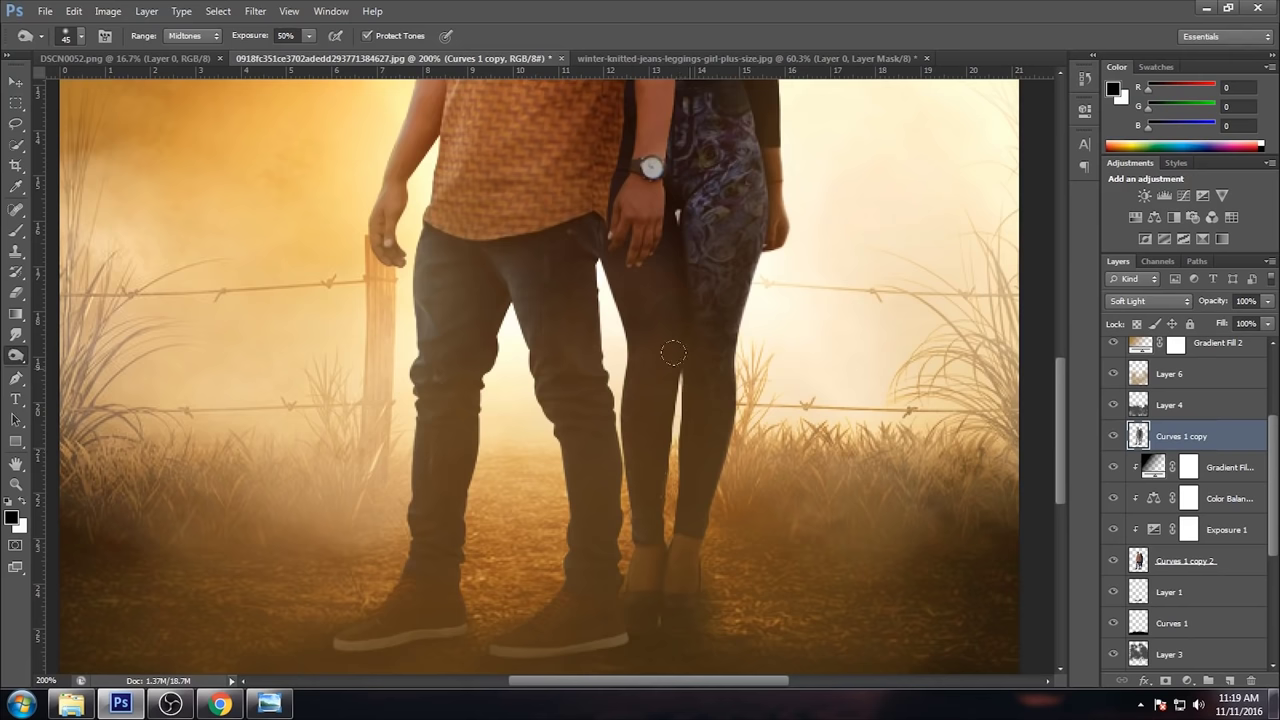
pyautogui.moveTo(681, 194); pyautogui.dragTo(678, 529)
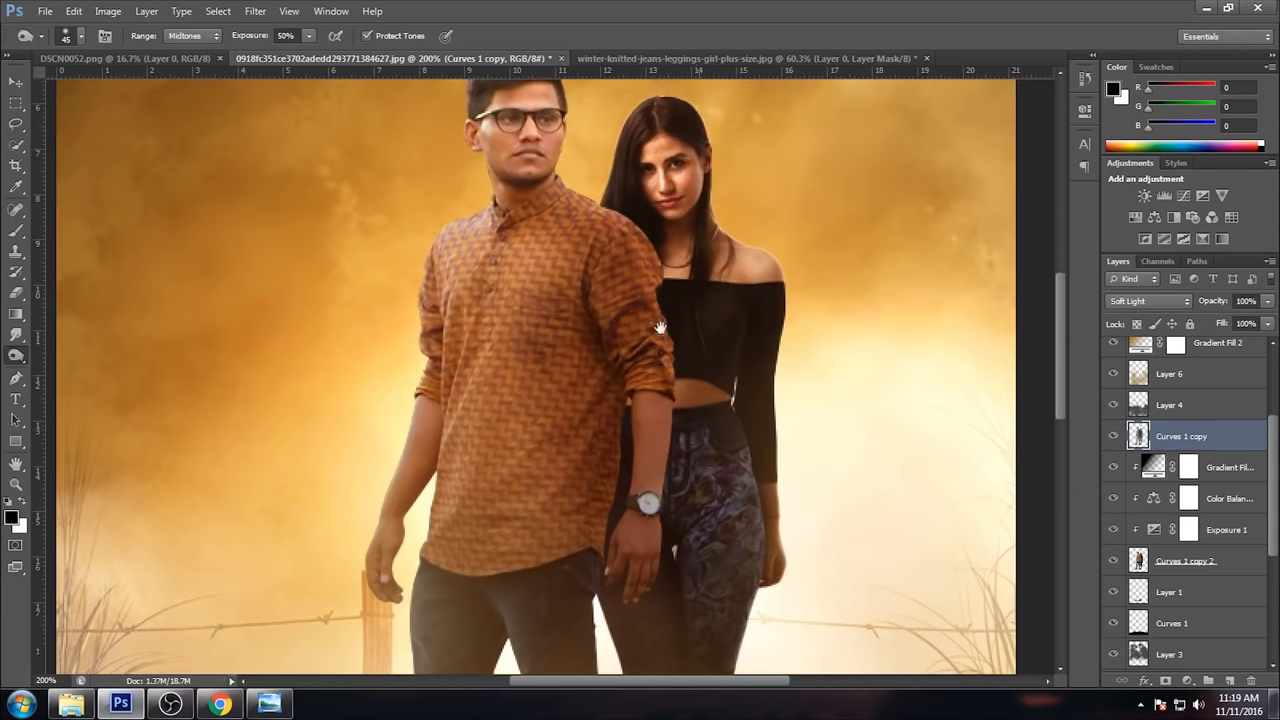
pyautogui.moveTo(495, 391)
pyautogui.mouseDown()
pyautogui.moveTo(493, 518)
pyautogui.moveTo(525, 248)
pyautogui.mouseUp()
# Step: Zoom back out to view the full composition
pyautogui.hotkey('ctrl', '-')
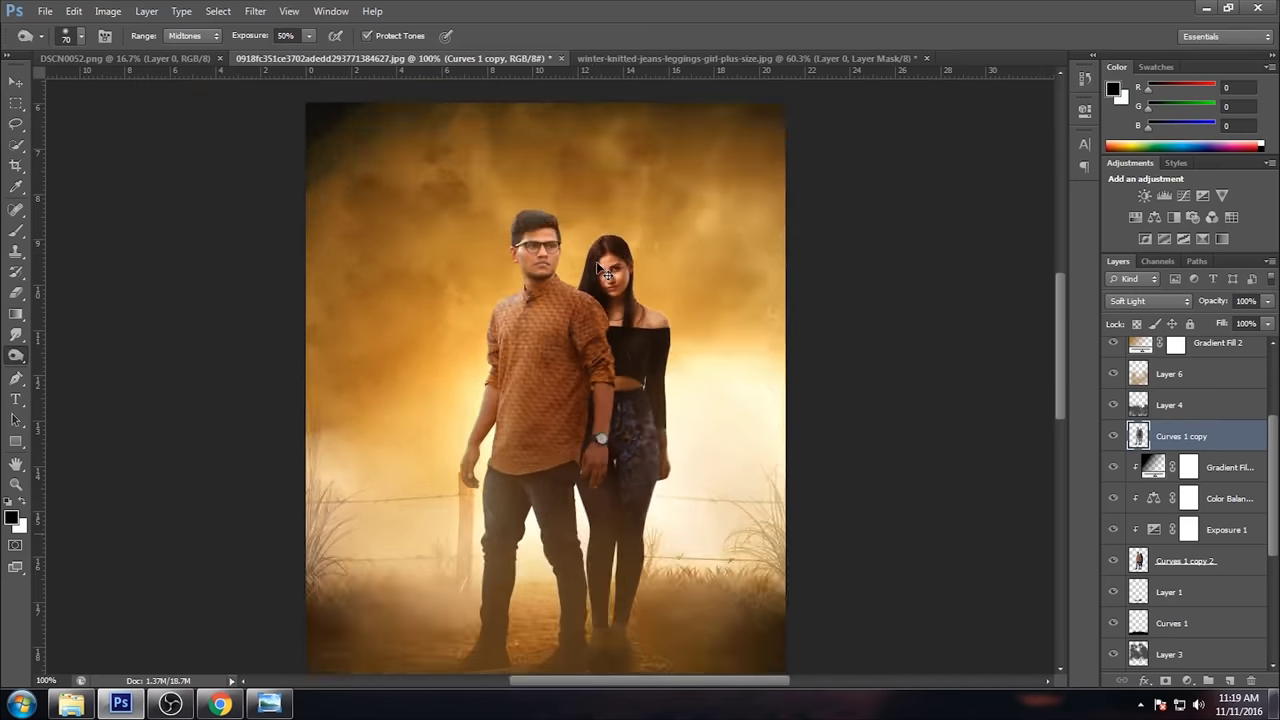
pyautogui.hotkey('ctrl', '-')
pyautogui.hotkey('ctrl', '+')
pyautogui.hotkey('ctrl', '+')
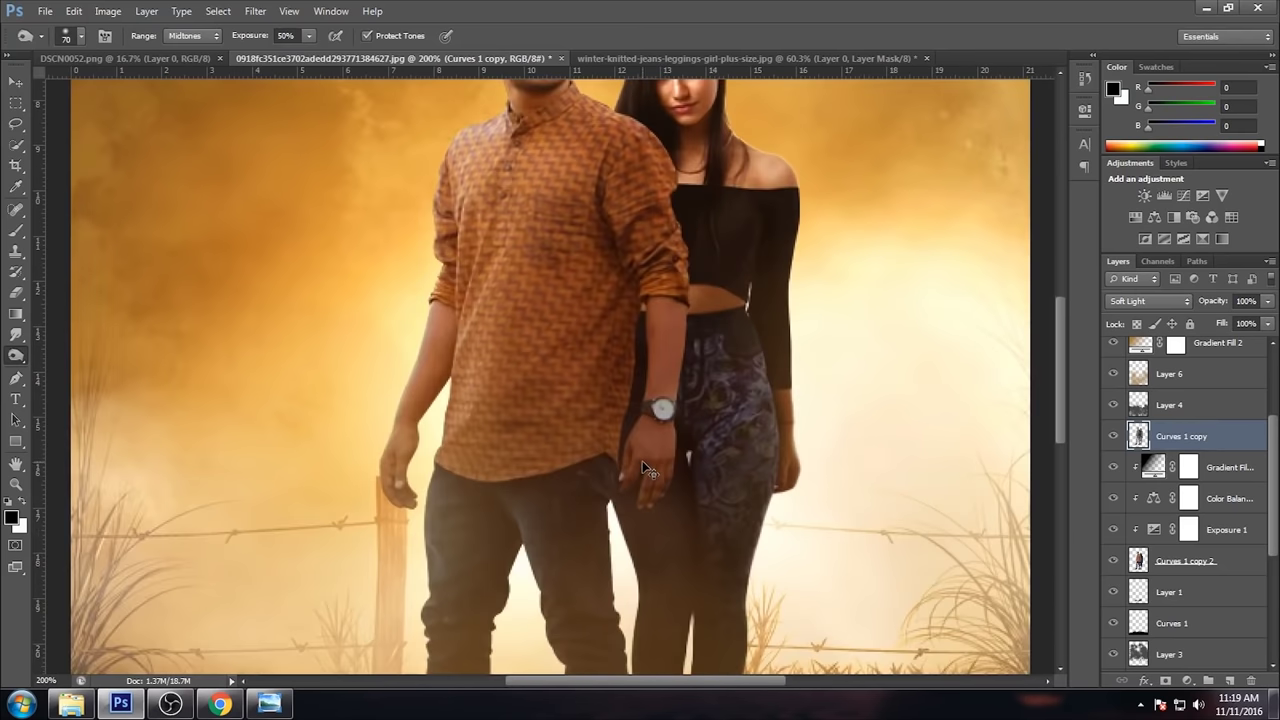
pyautogui.hotkey('ctrl', '-')
pyautogui.hotkey('ctrl', '-')
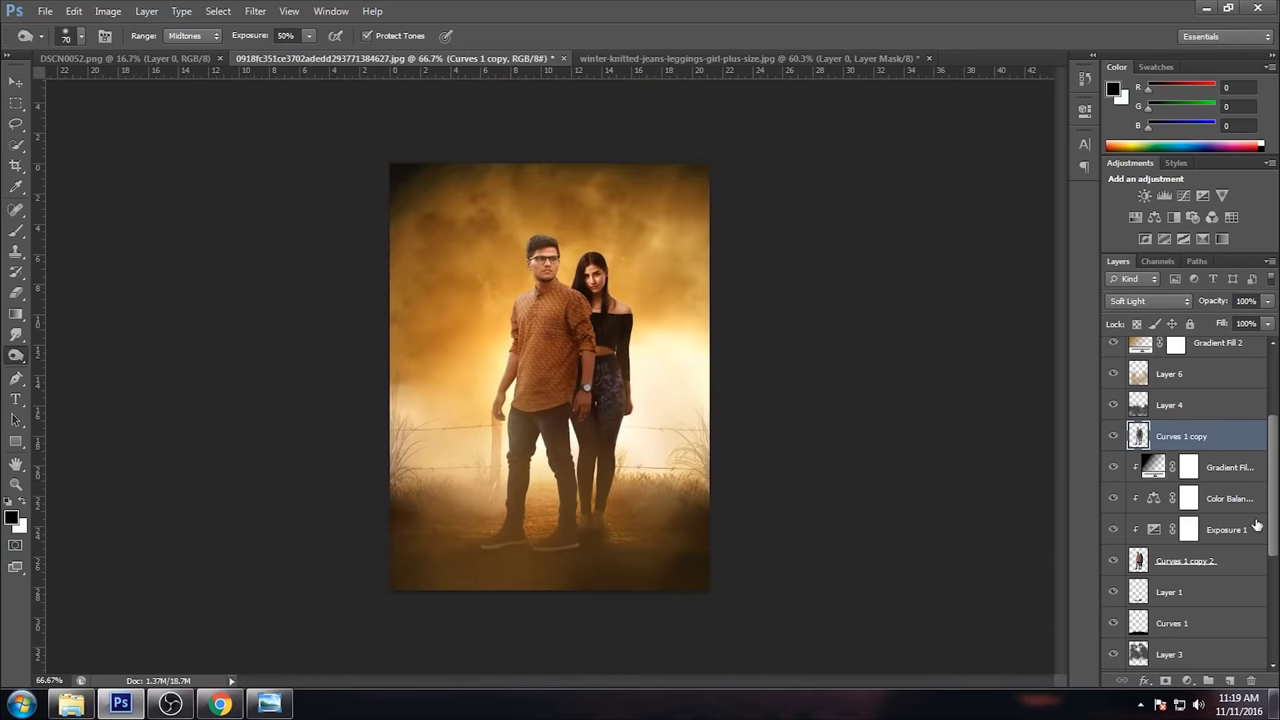
pyautogui.scroll(3, 1216, 400)
# Step: Add a new empty layer on top of the stack and choose the 129 smoke brush
pyautogui.click(1216, 360)
pyautogui.click(1232, 680)
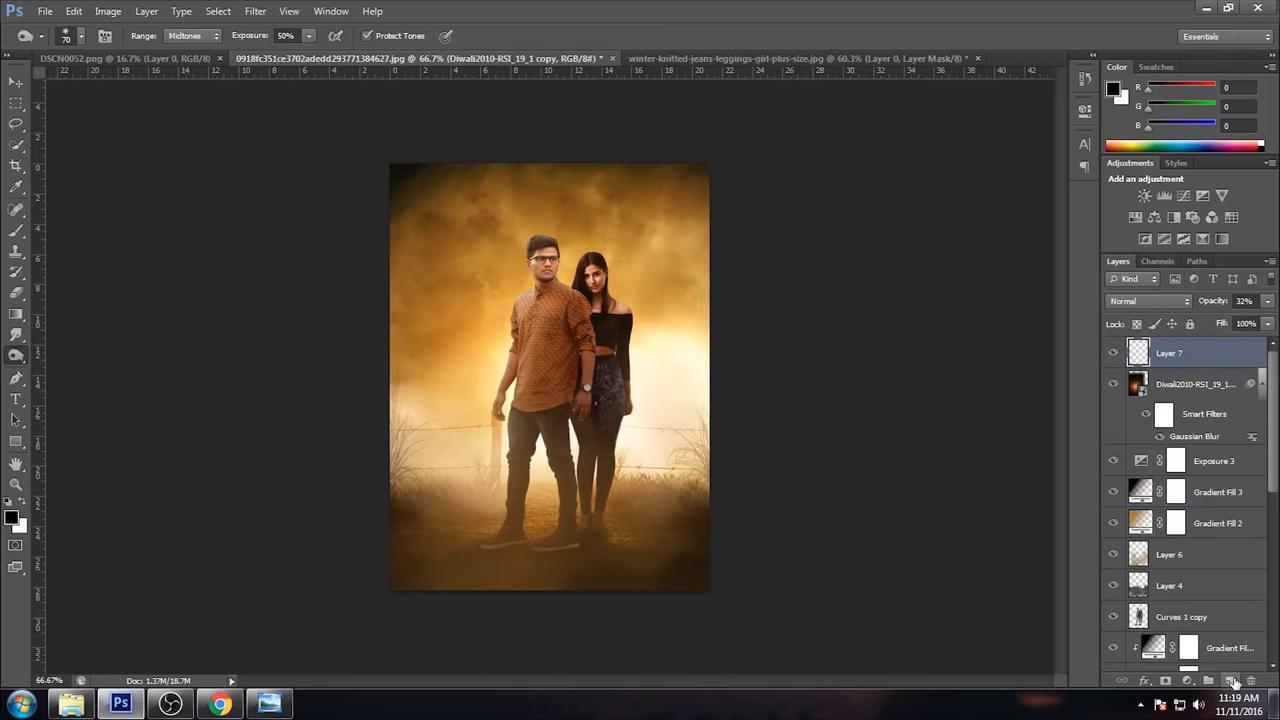
pyautogui.rightClick(531, 378)
pyautogui.scroll(2, 666, 489)
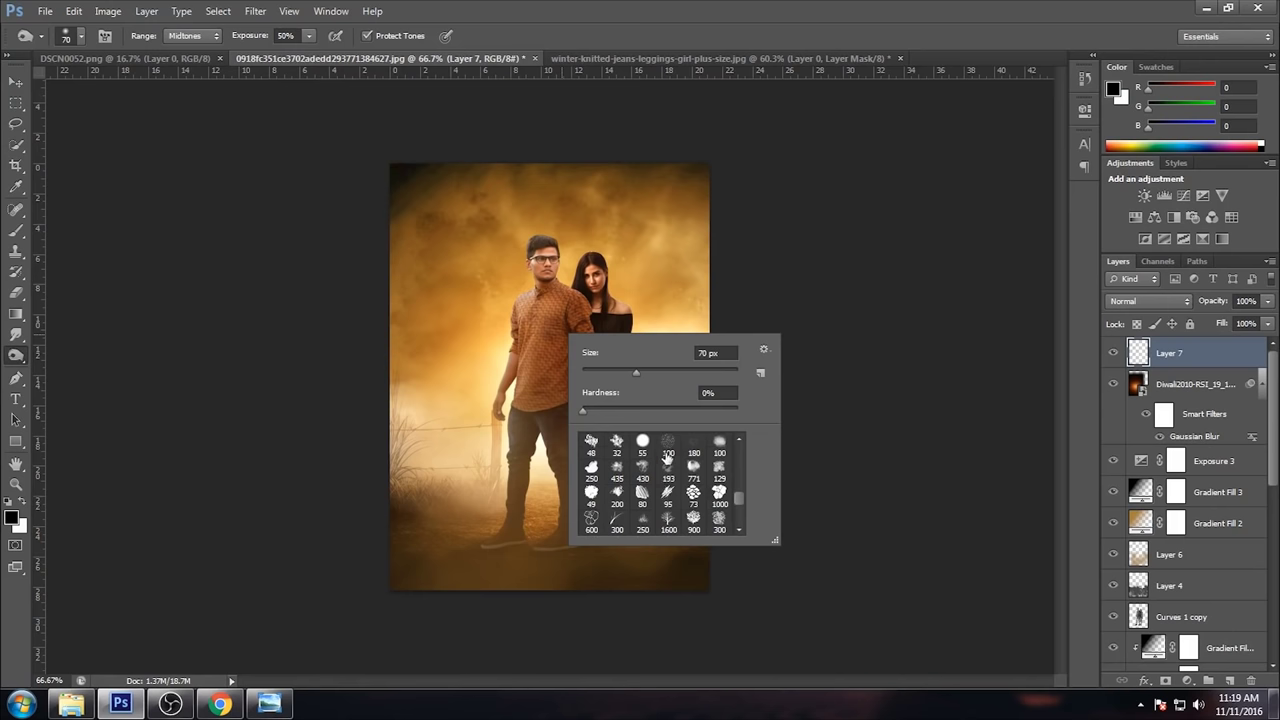
pyautogui.doubleClick(668, 468)
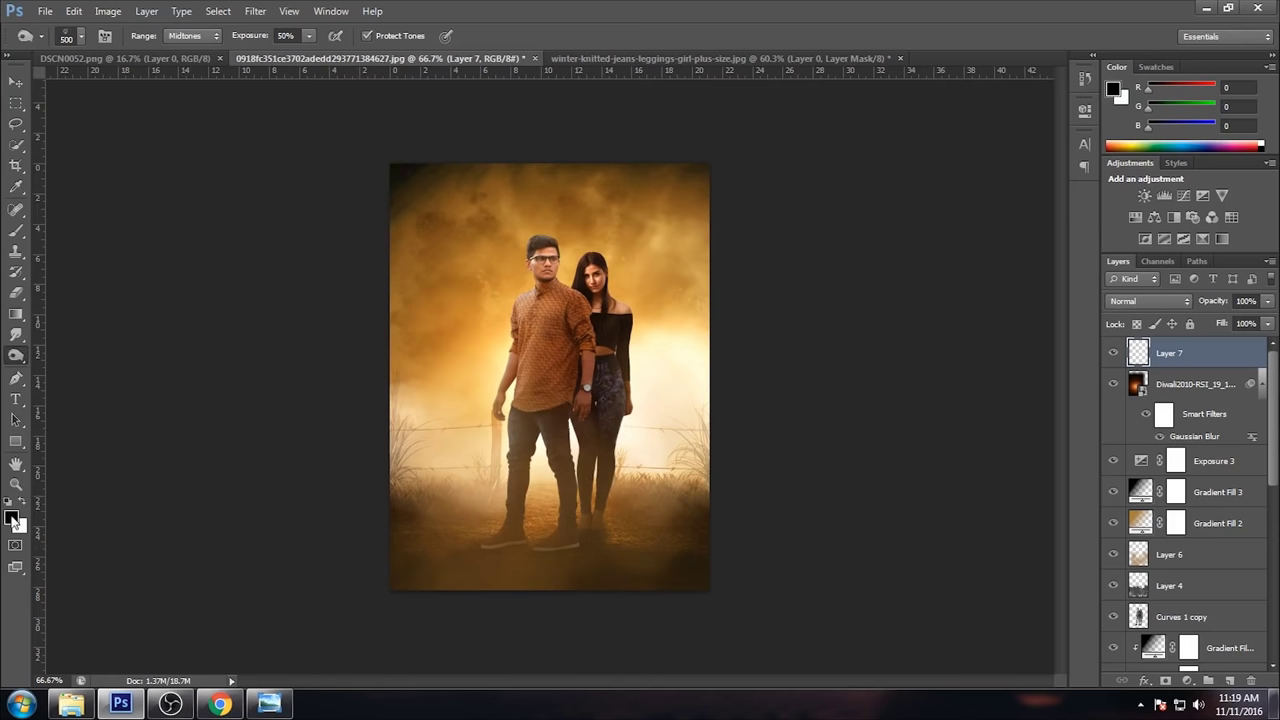
pyautogui.rightClick(463, 347)
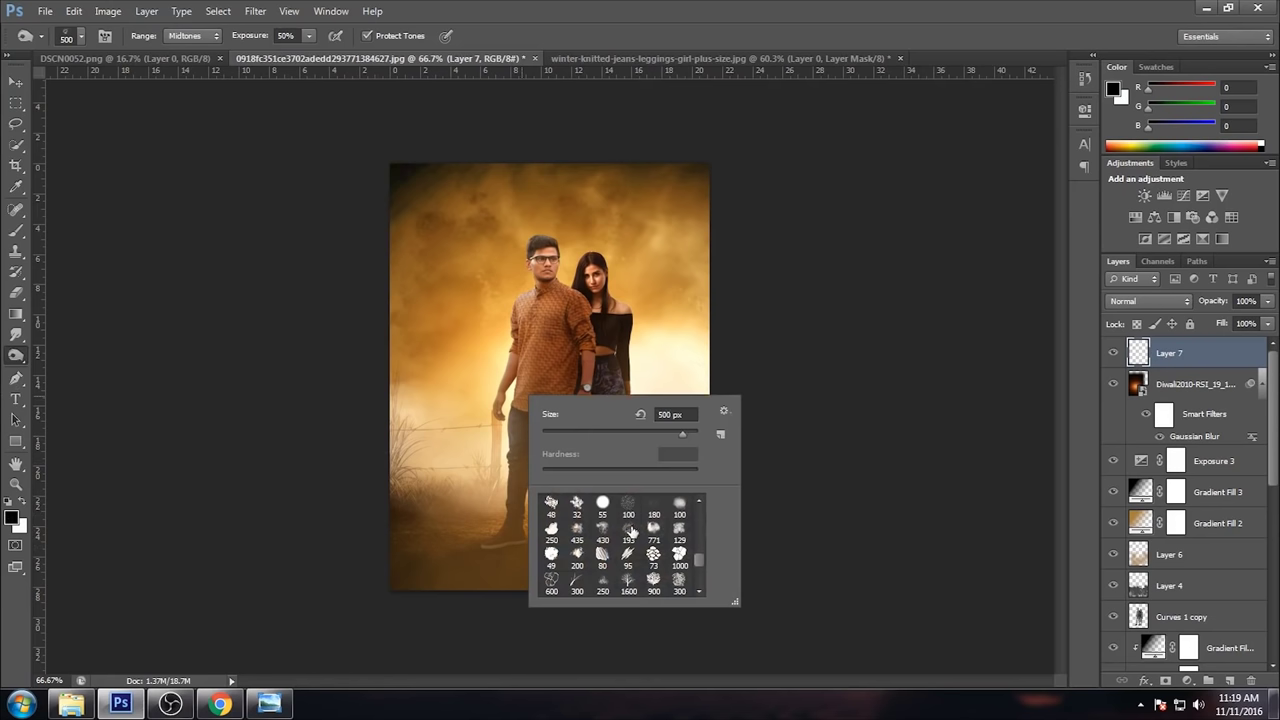
pyautogui.scroll(1, 630, 531)
pyautogui.doubleClick(679, 553)
# Step: Paint dark smoke across the lower scene with a 442 px smoke brush
pyautogui.rightClick(543, 427)
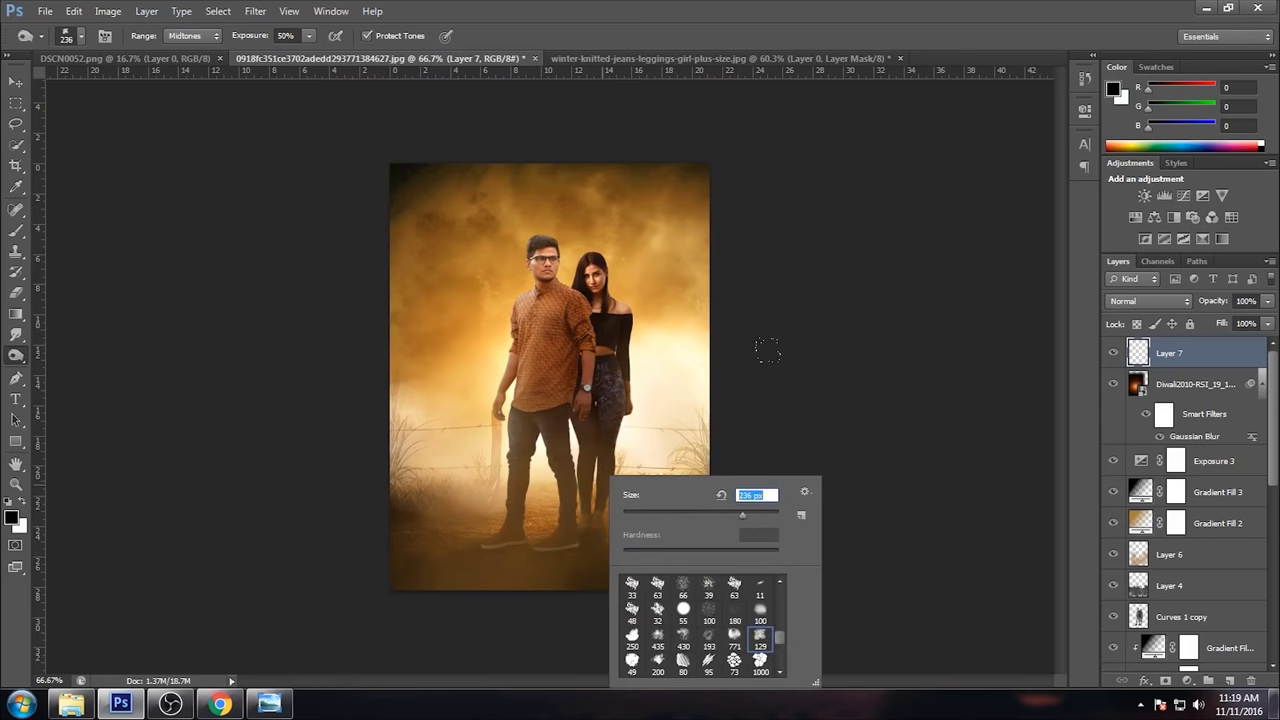
pyautogui.write('442')
pyautogui.press('Return')
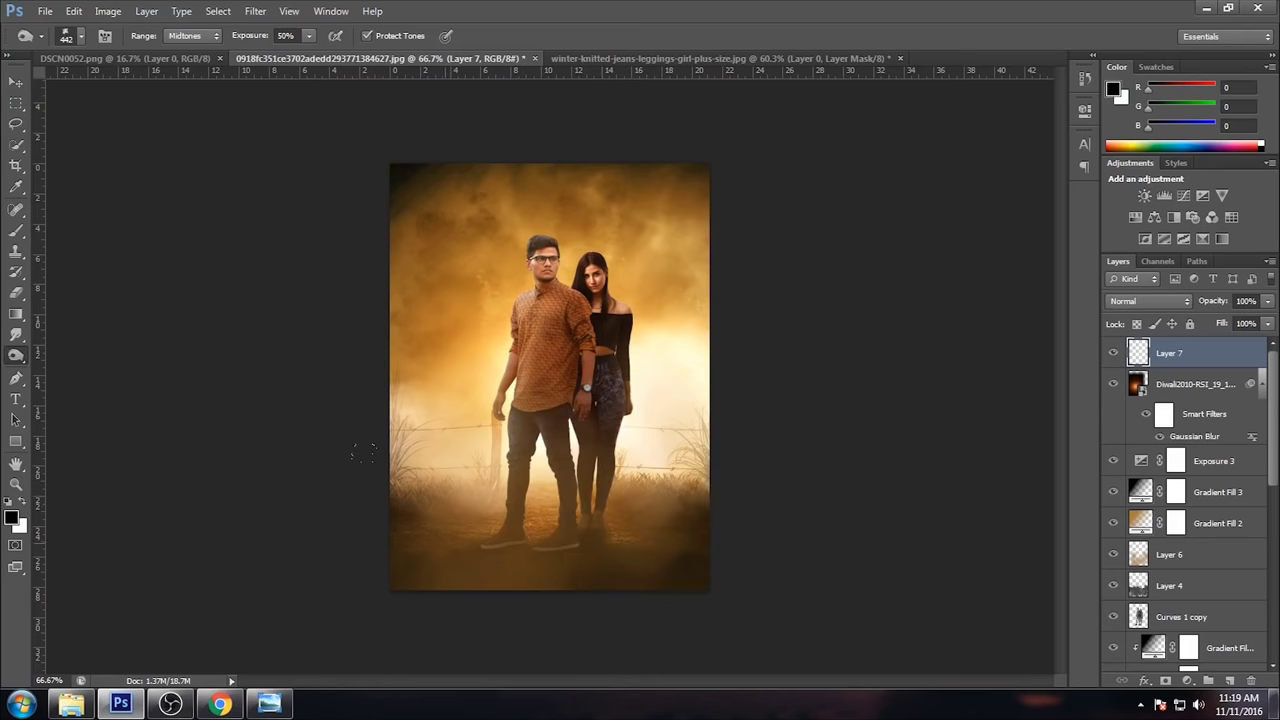
pyautogui.click(16, 230)
pyautogui.rightClick(498, 456)
pyautogui.doubleClick(654, 611)
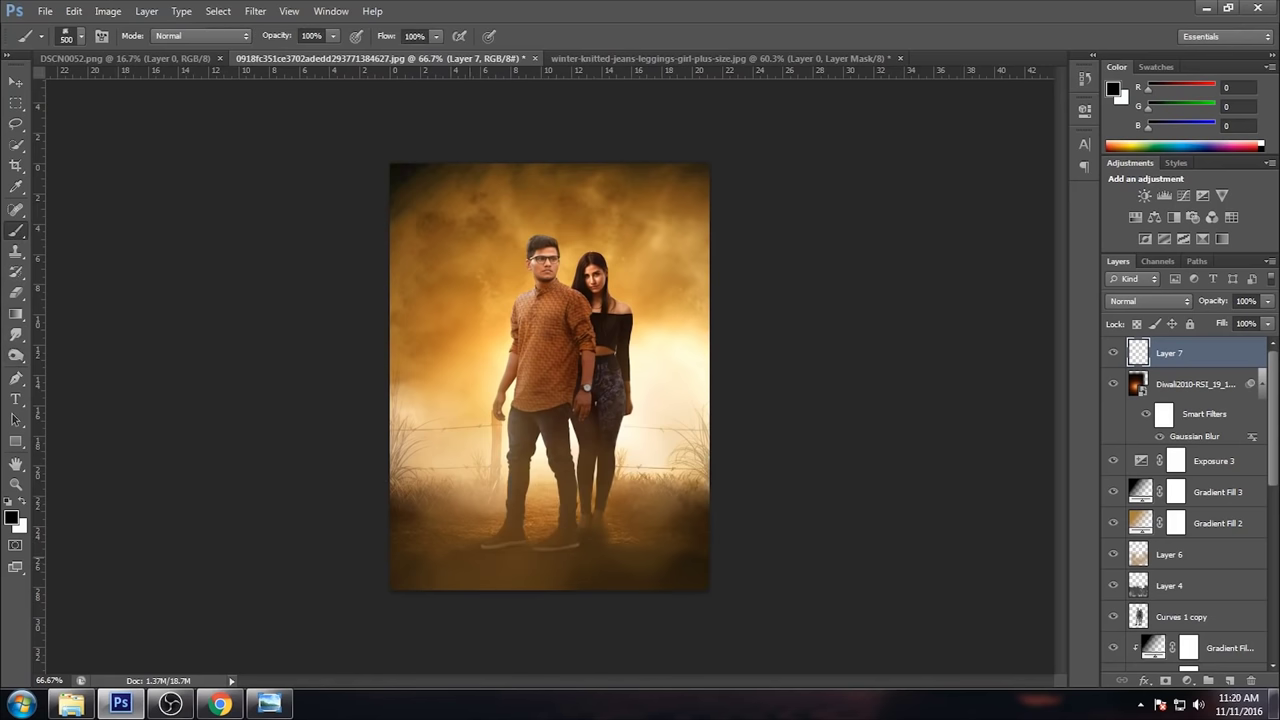
pyautogui.click(291, 458)
pyautogui.click(530, 540)
pyautogui.click(592, 375)
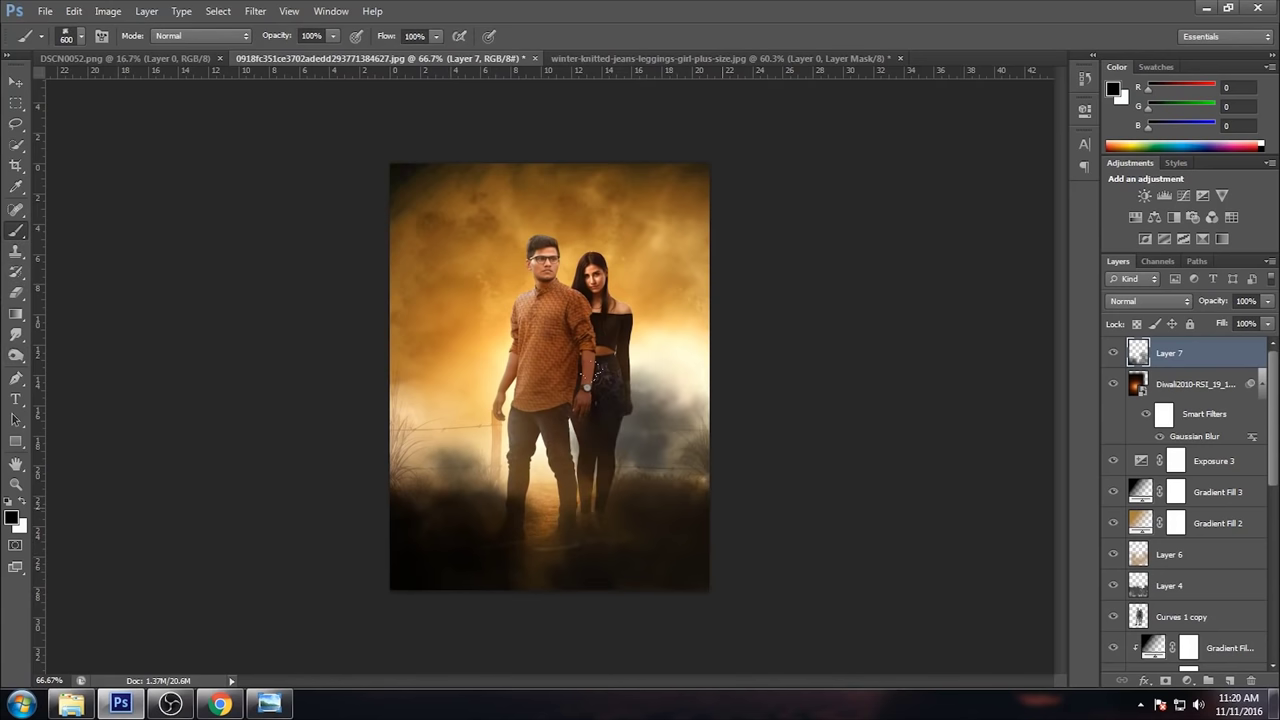
# Step: Fade Layer 7 to 35% opacity, add smoke along the edges, and add Layer 8
pyautogui.click(1267, 301)
pyautogui.moveTo(1265, 320); pyautogui.dragTo(1216, 325)
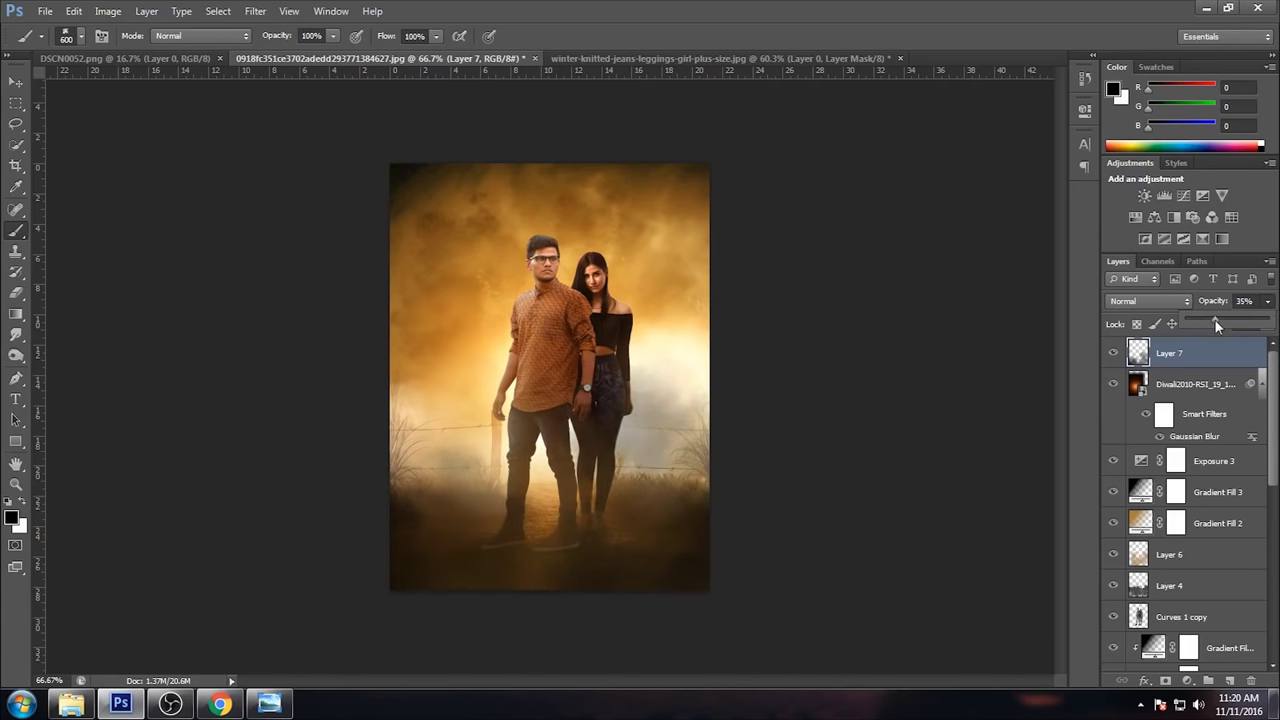
pyautogui.click(190, 265)
pyautogui.click(200, 300)
pyautogui.moveTo(656, 170); pyautogui.dragTo(676, 400)
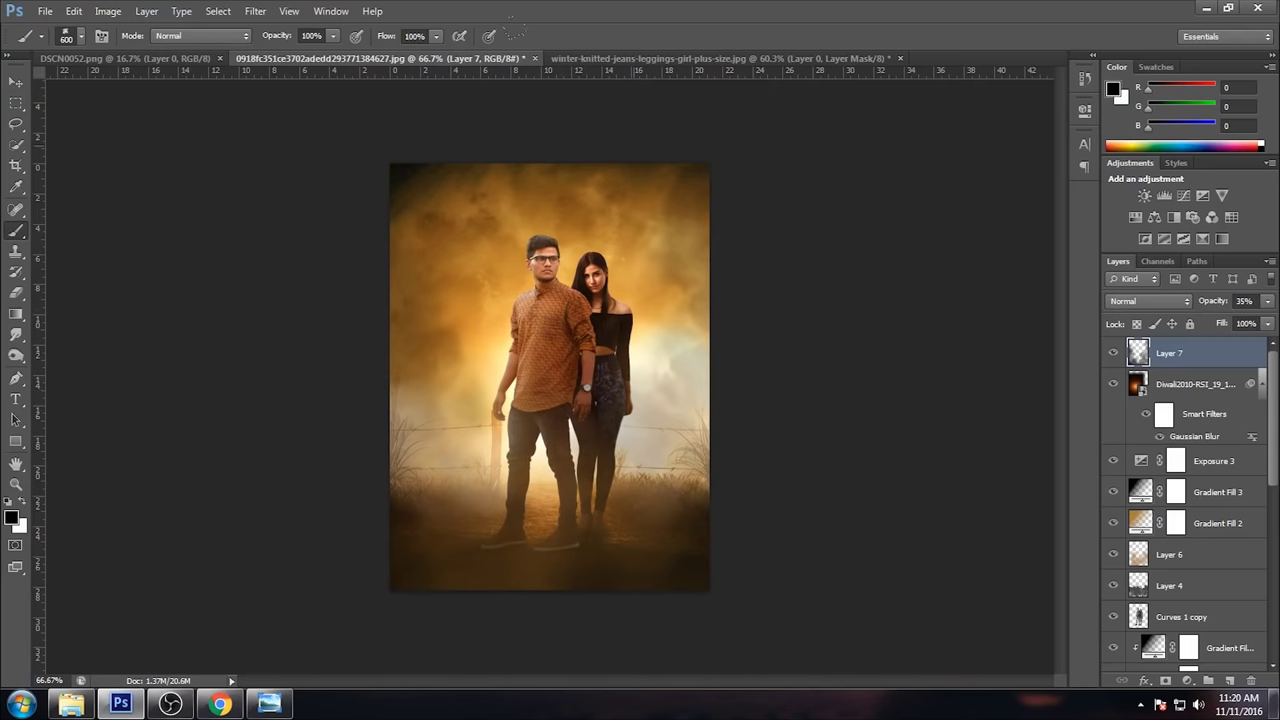
pyautogui.moveTo(600, 100); pyautogui.dragTo(420, 120)
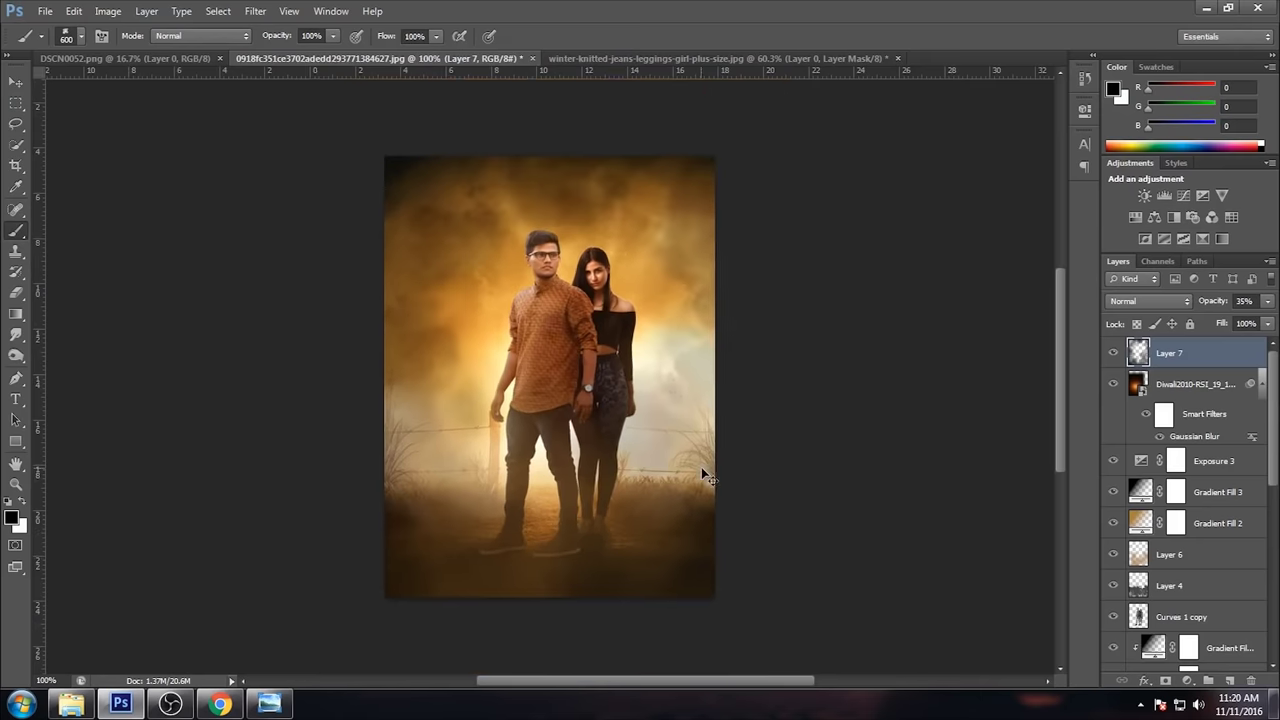
pyautogui.click(1230, 681)
pyautogui.click(108, 11)
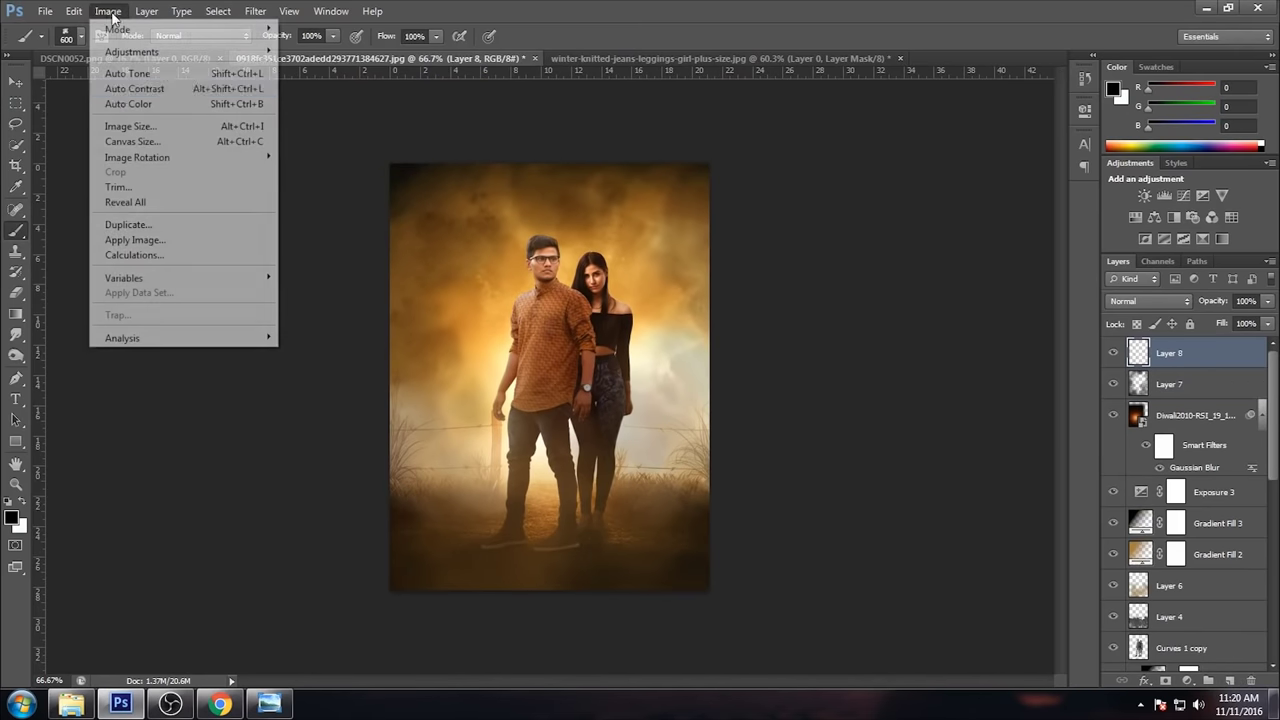
# Step: Apply Image to copy the merged composite into Layer 8, then launch Color Efex Pro 4
pyautogui.click(134, 240)
pyautogui.press('Return')
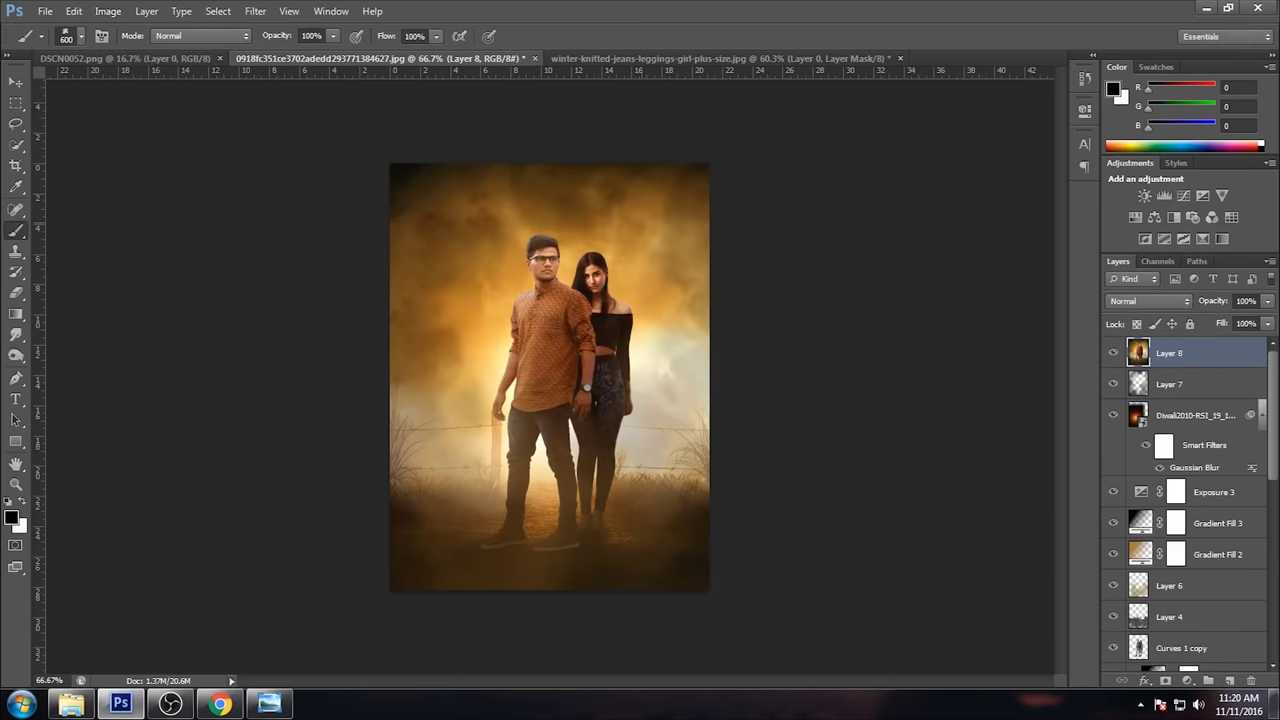
pyautogui.hotkey('ctrl', '1')
pyautogui.click(255, 11)
pyautogui.moveTo(285, 331)
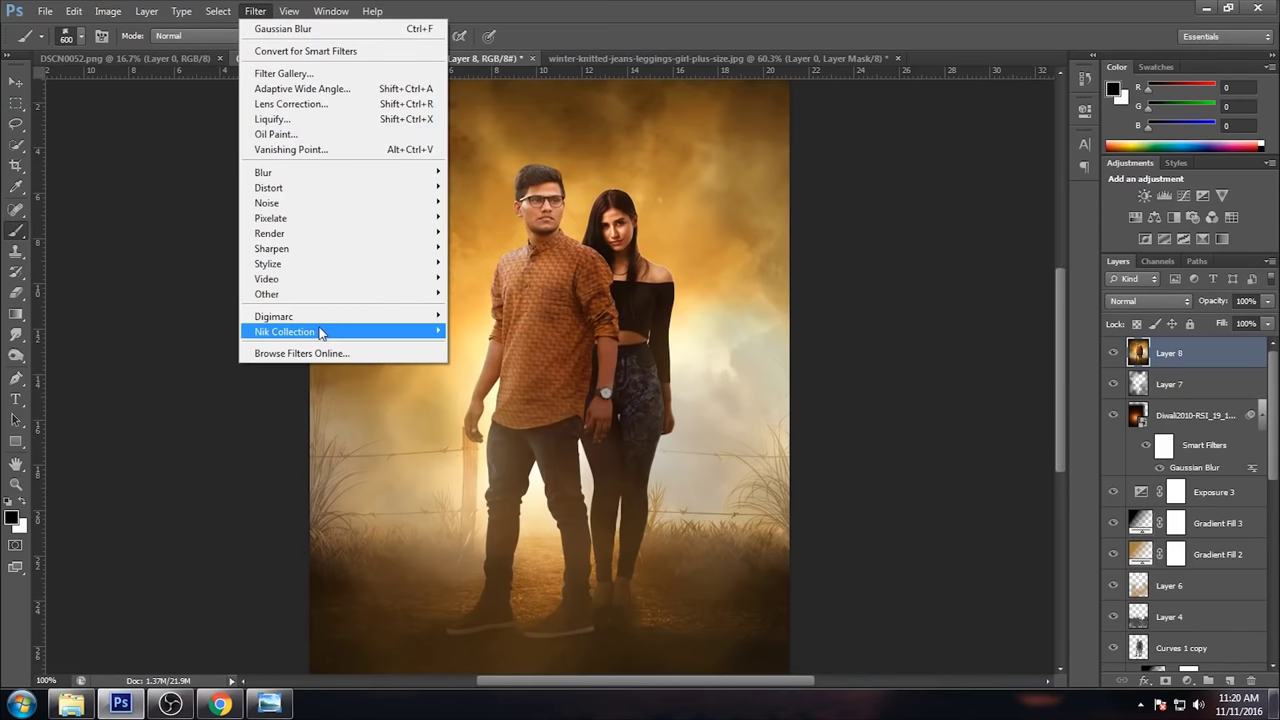
pyautogui.click(474, 331)
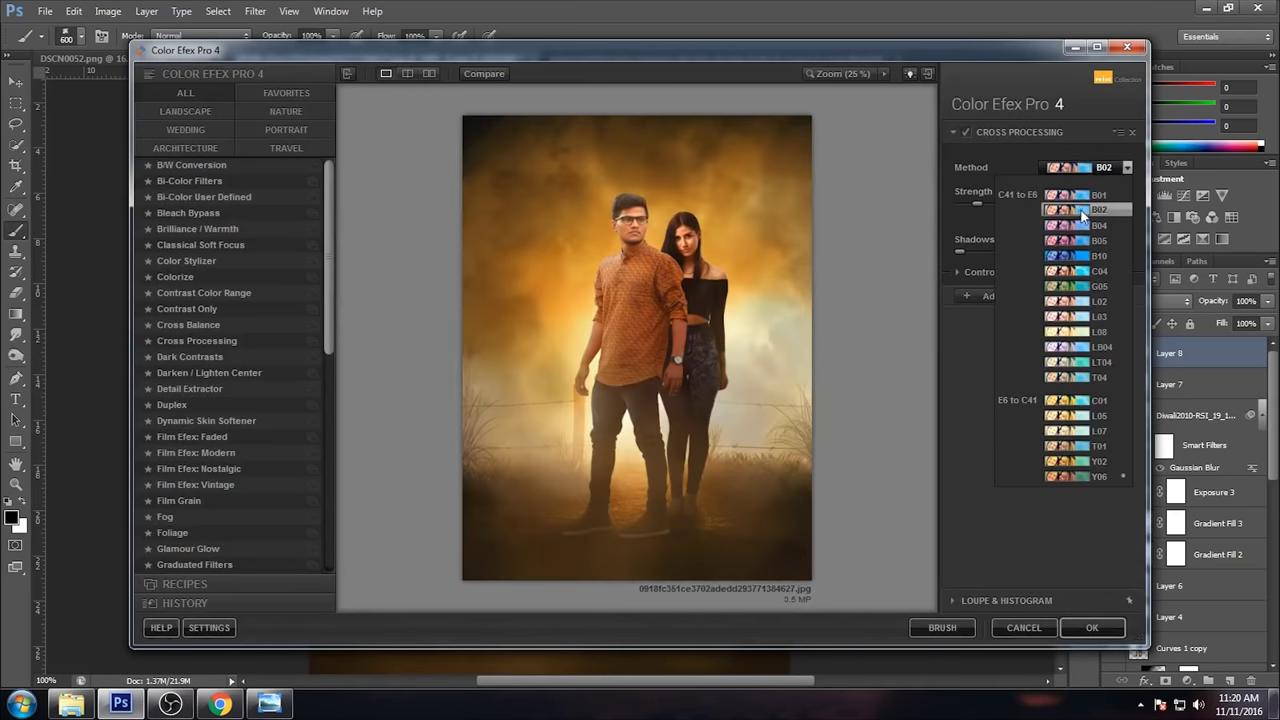
# Step: Set Cross Processing to method B02 at 10% strength
pyautogui.click(1085, 167)
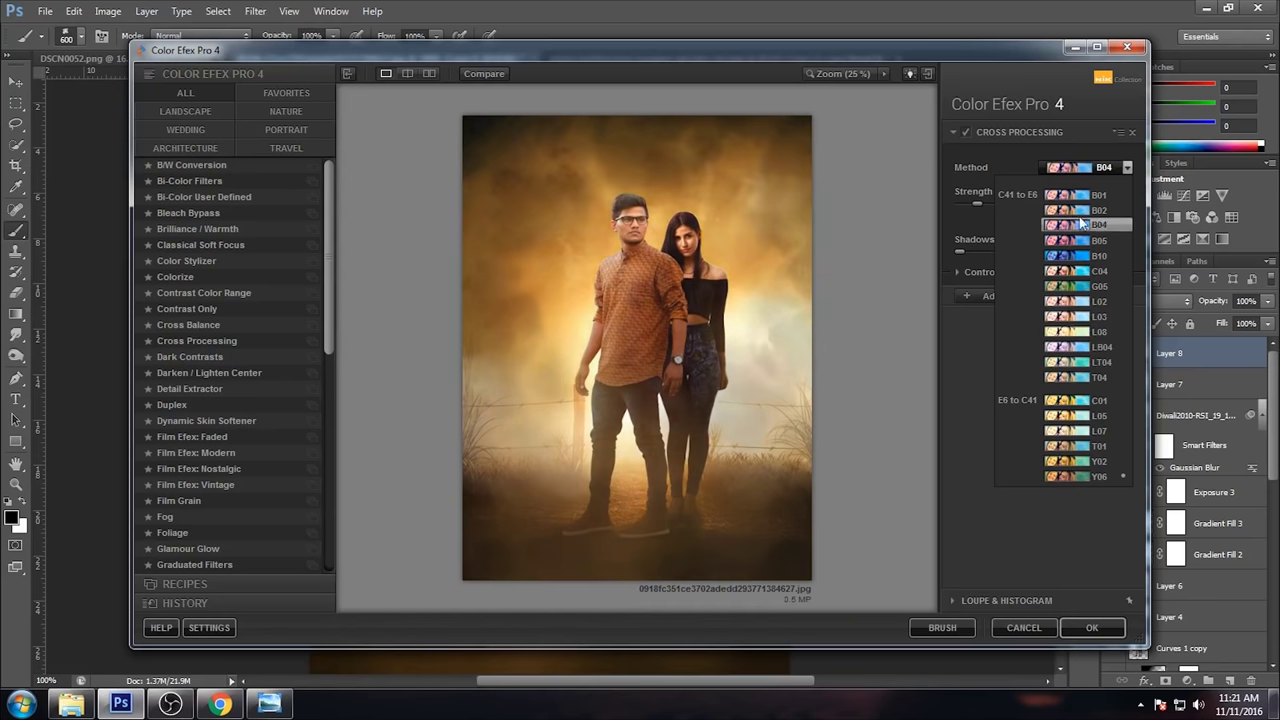
pyautogui.click(1065, 211)
pyautogui.moveTo(998, 200)
pyautogui.mouseDown()
pyautogui.moveTo(960, 200)
pyautogui.moveTo(976, 201)
pyautogui.mouseUp()
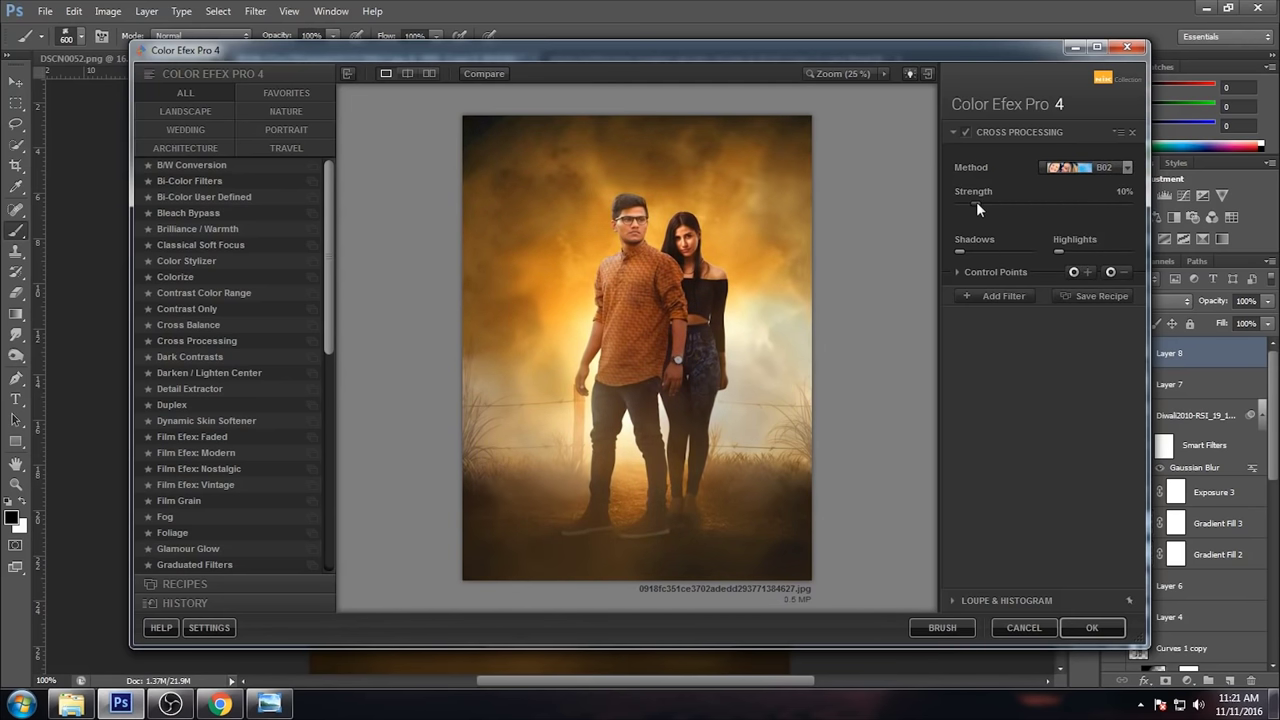
# Step: Add a Low Key filter with Glow 77% and Whites 5%
pyautogui.click(981, 296)
pyautogui.scroll(-3, 285, 445)
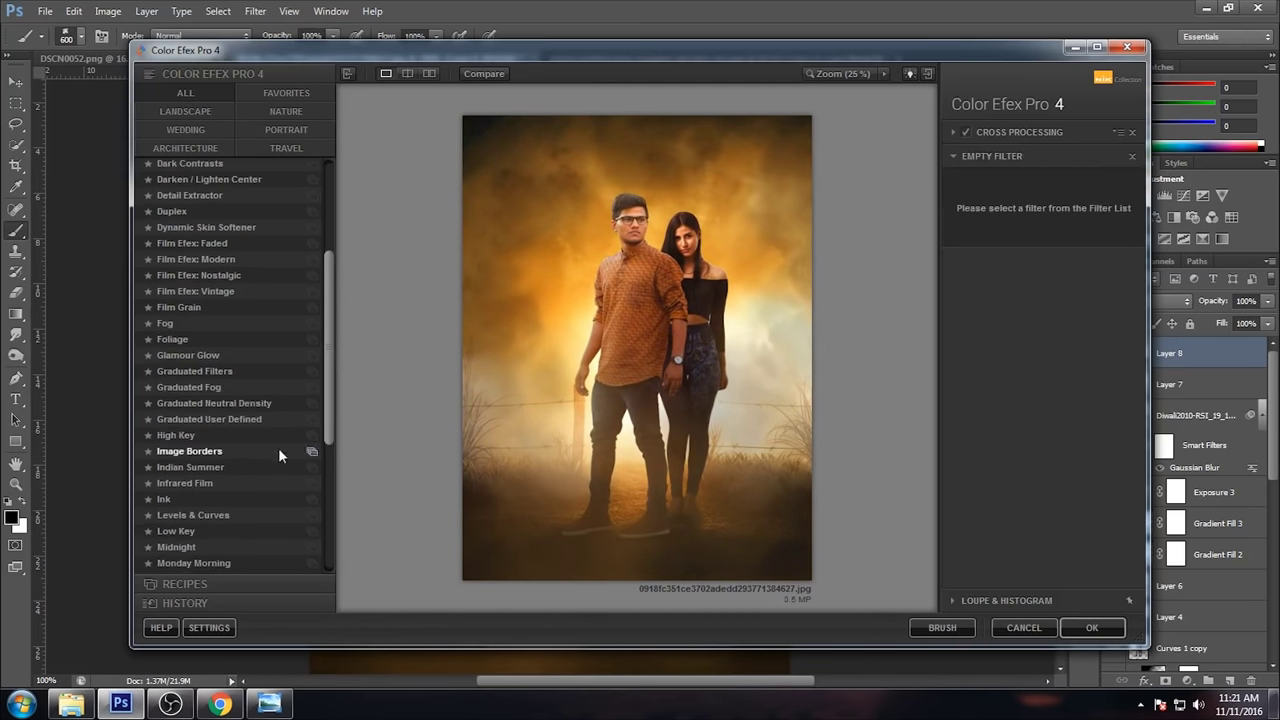
pyautogui.scroll(-3, 183, 467)
pyautogui.click(183, 461)
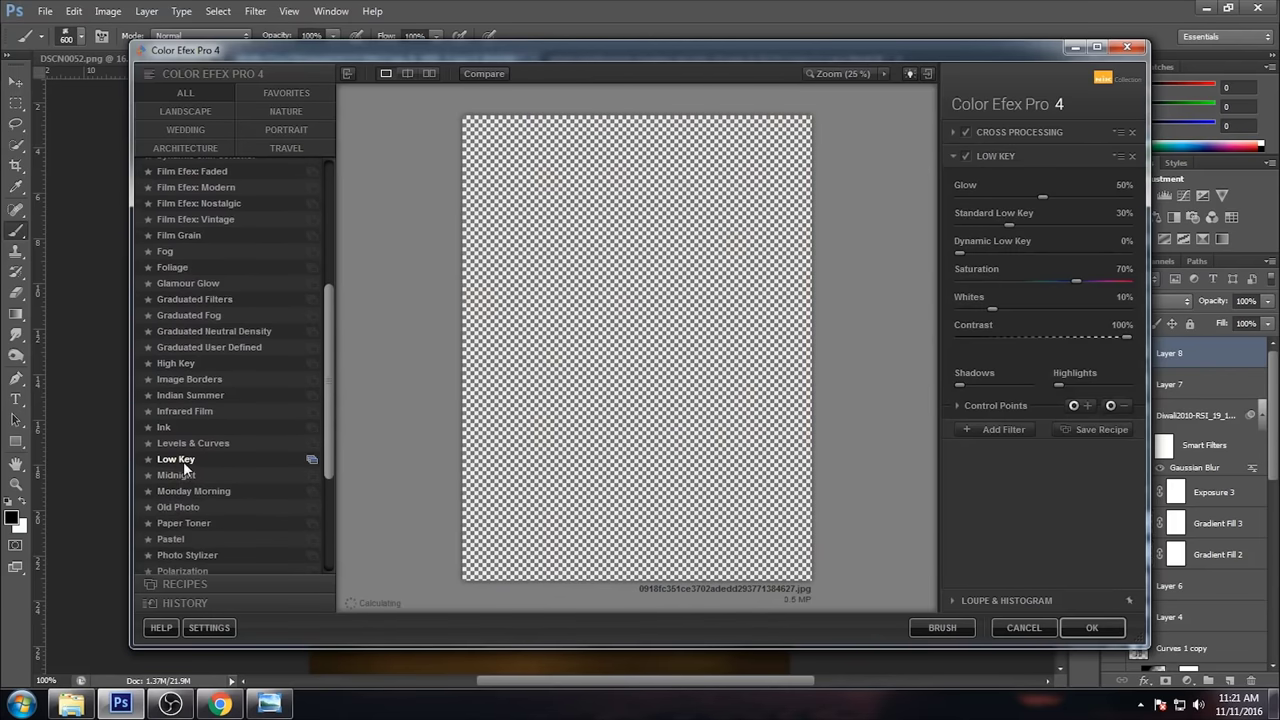
pyautogui.moveTo(990, 197); pyautogui.dragTo(1087, 197)
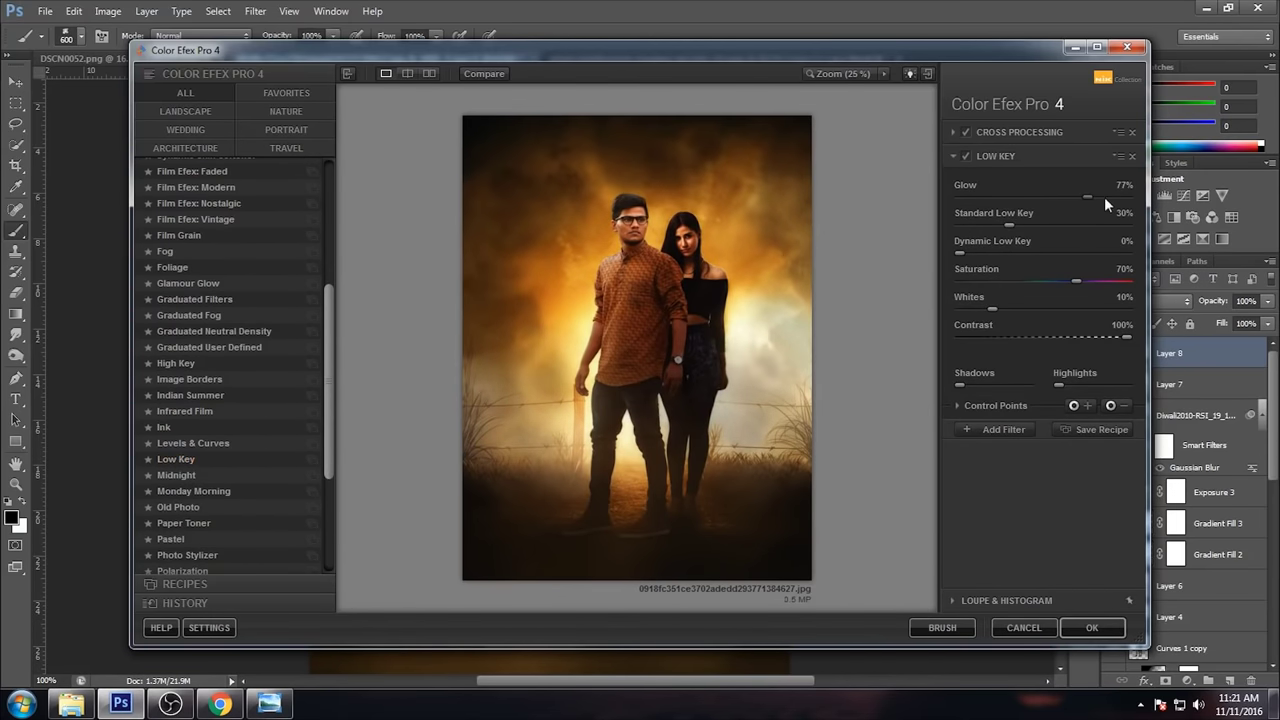
pyautogui.moveTo(973, 227); pyautogui.dragTo(975, 223)
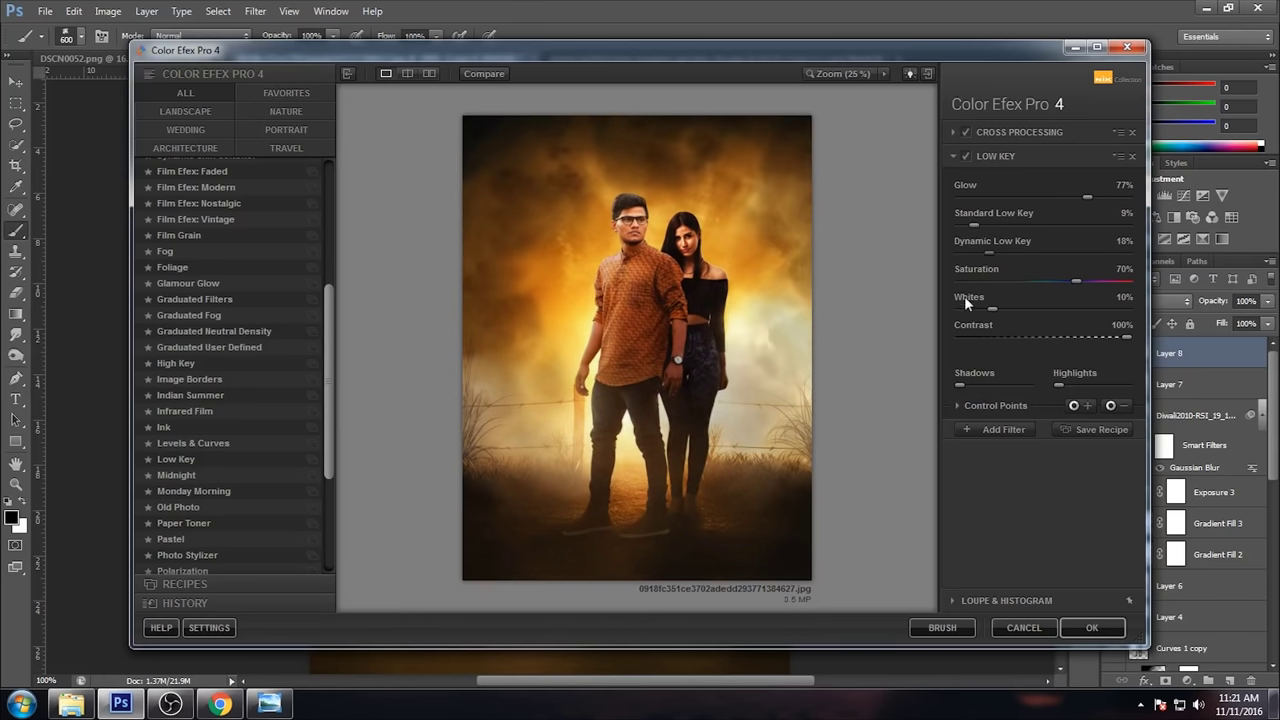
pyautogui.moveTo(990, 308); pyautogui.dragTo(976, 309)
pyautogui.scroll(5, 320, 357)
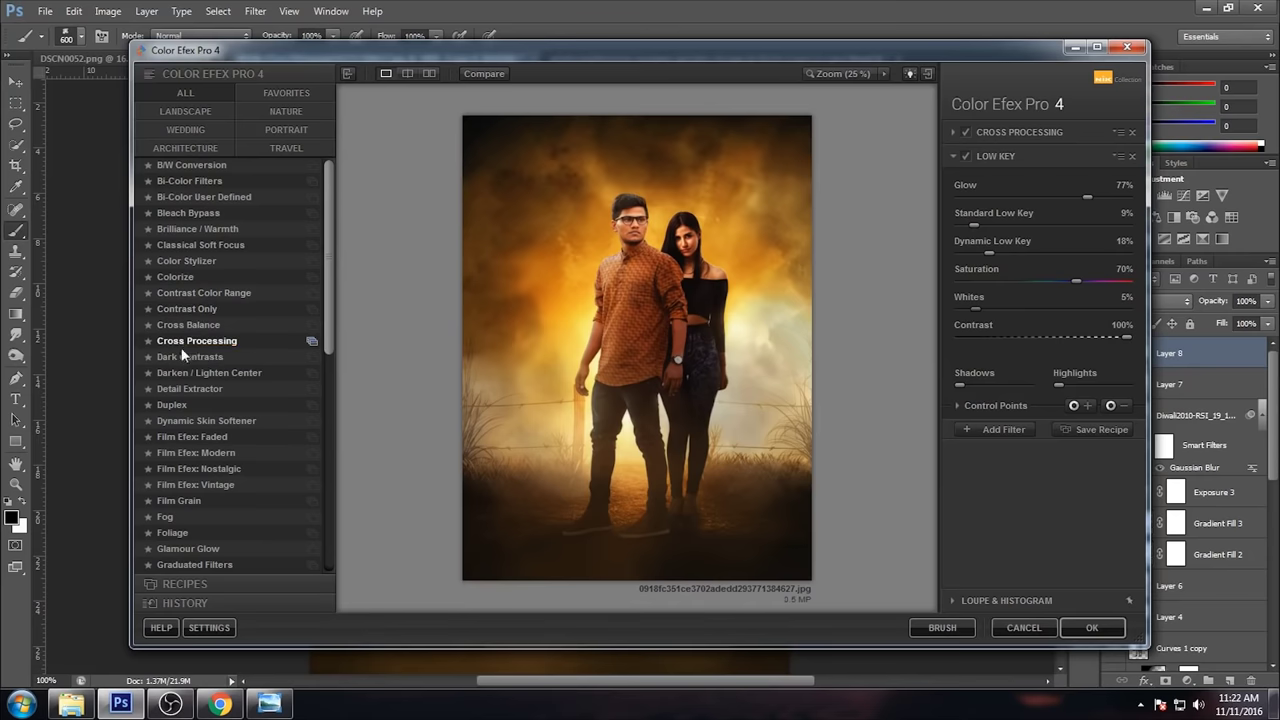
# Step: Replace Low Key with Darken / Lighten Center, brightening the centre against the border
pyautogui.click(200, 372)
pyautogui.click(1088, 191)
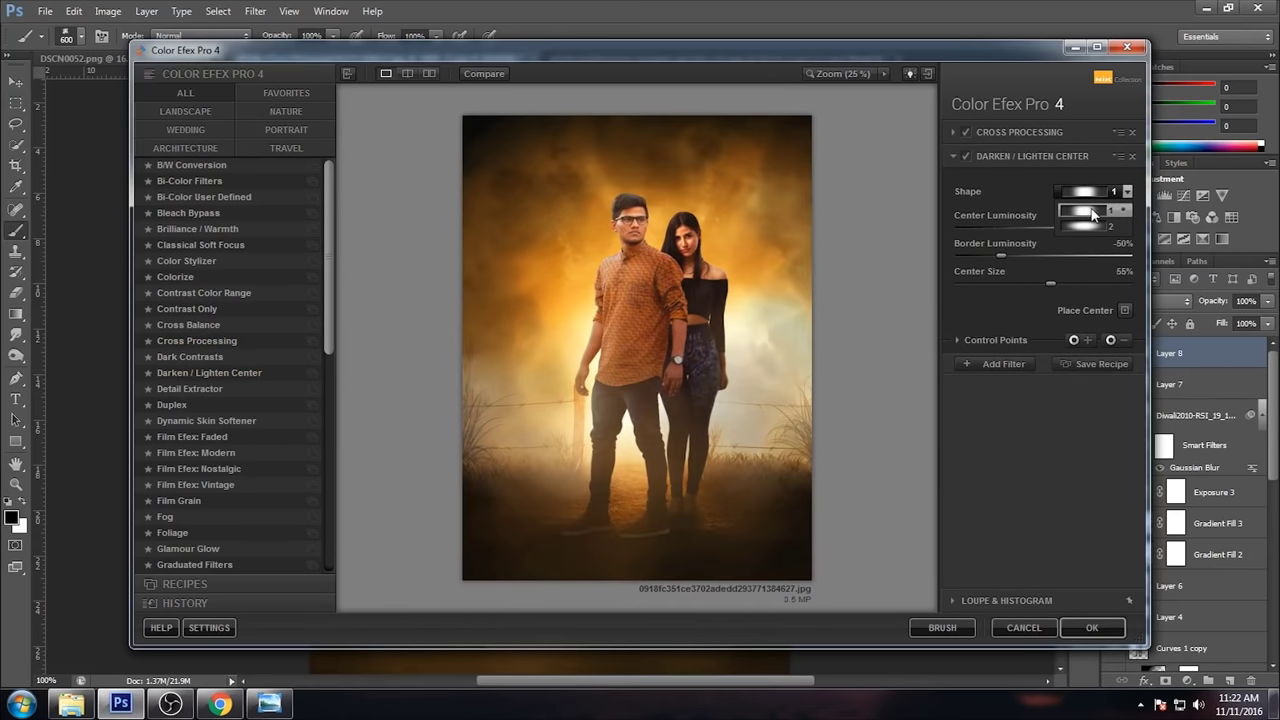
pyautogui.moveTo(1063, 227); pyautogui.dragTo(1066, 229)
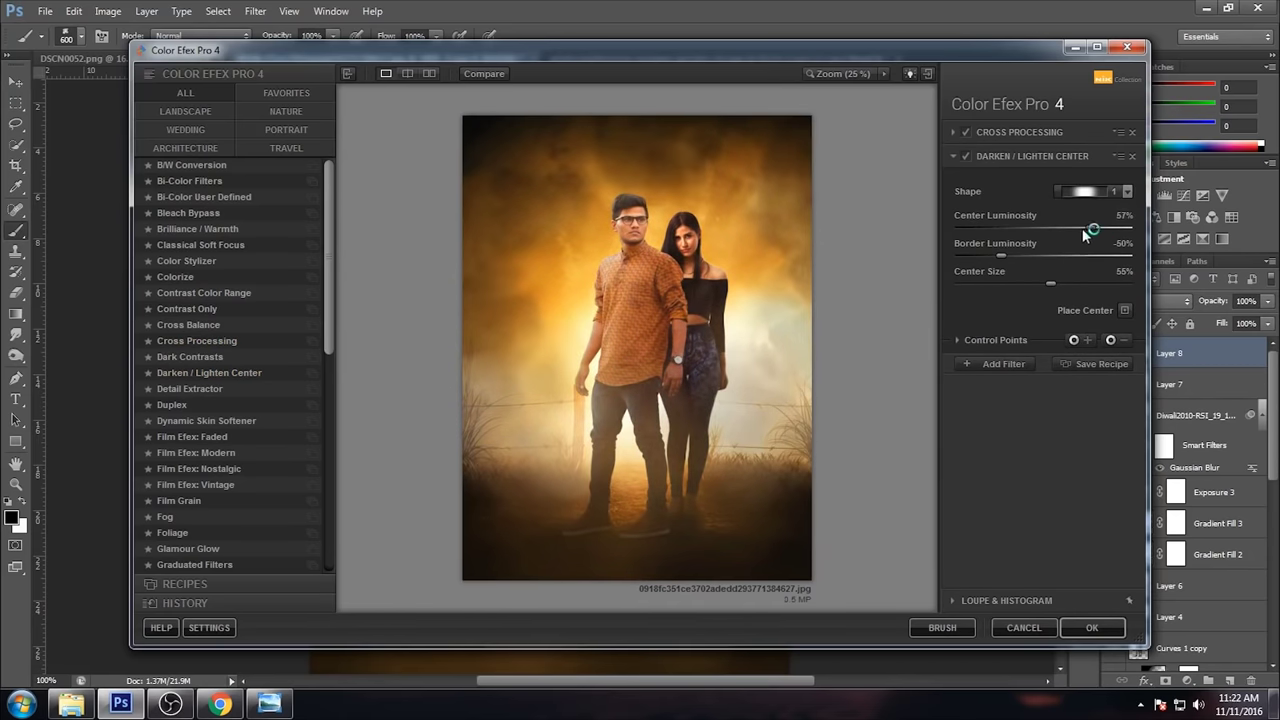
pyautogui.moveTo(1056, 230); pyautogui.dragTo(1027, 256)
# Step: Add a Detail Extractor at 5% and apply the grade back to Photoshop
pyautogui.click(992, 364)
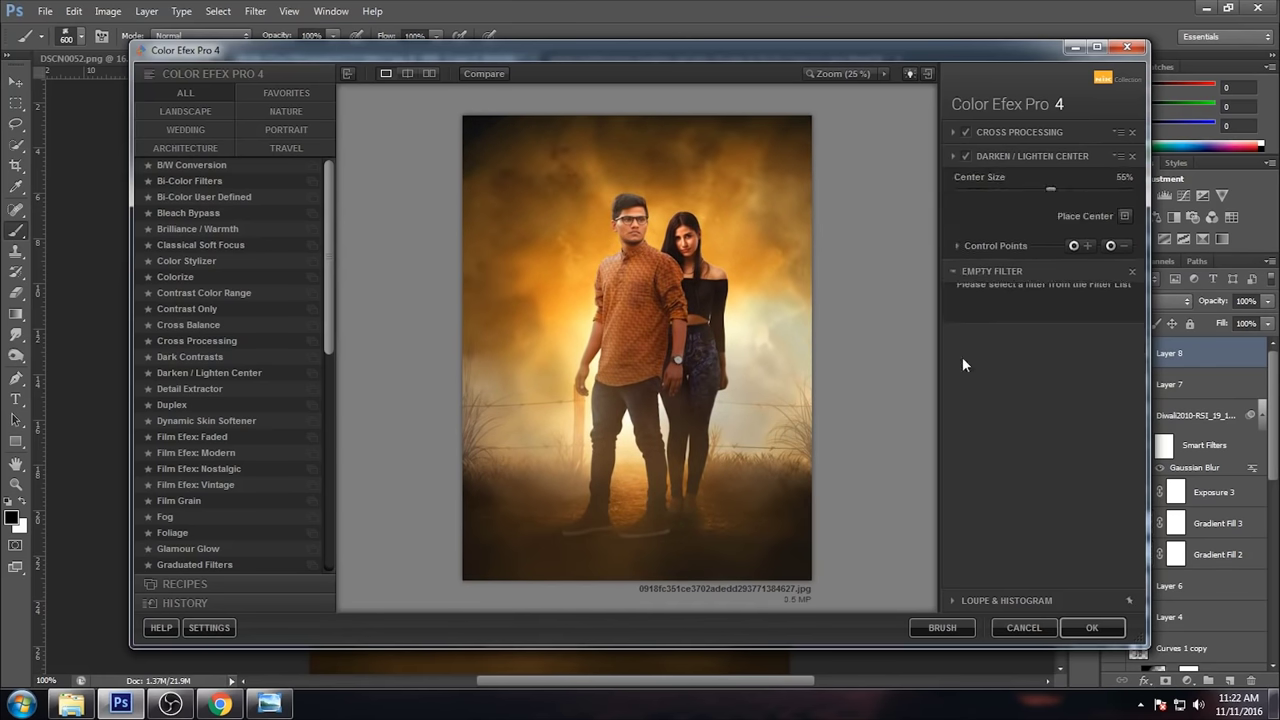
pyautogui.click(200, 389)
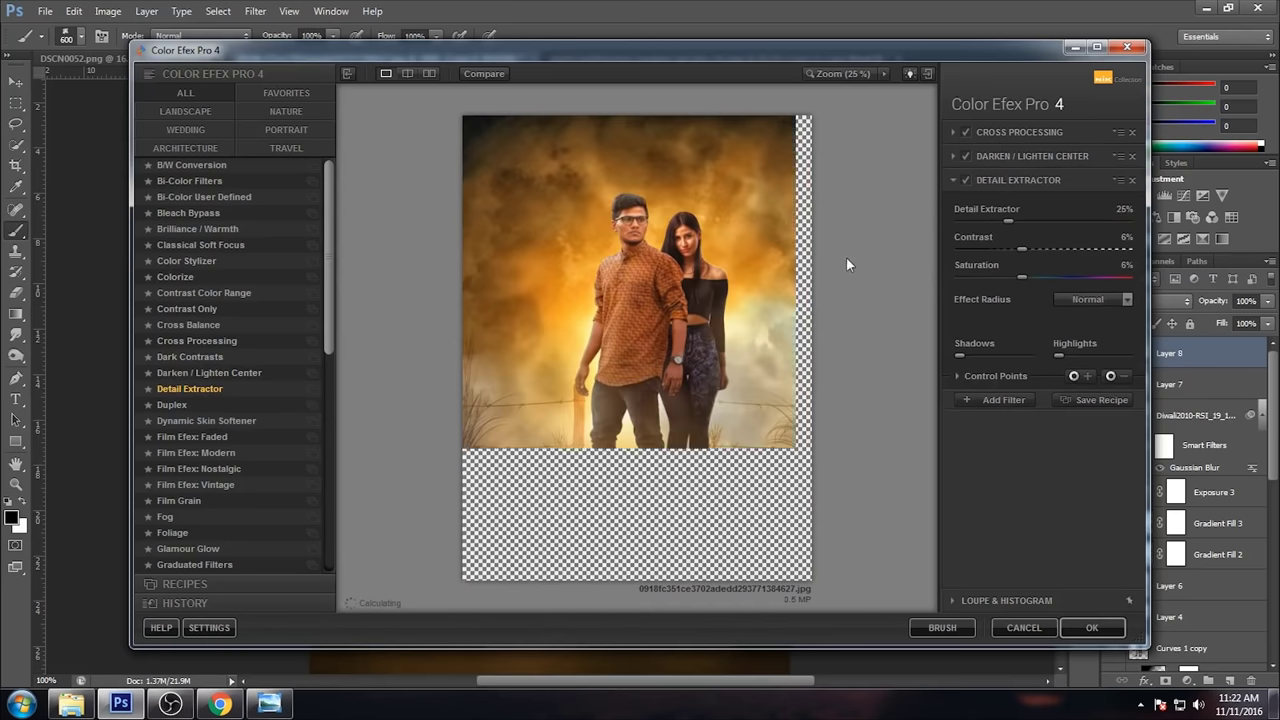
pyautogui.moveTo(991, 221); pyautogui.dragTo(971, 222)
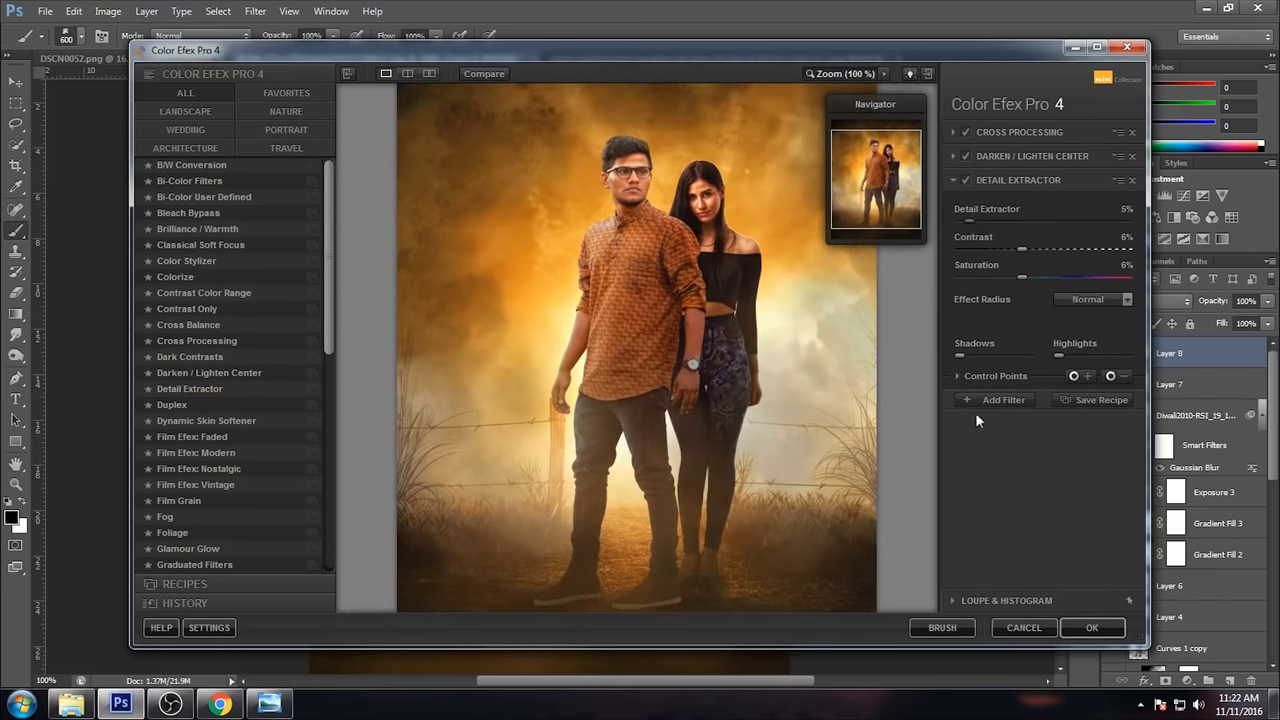
pyautogui.click(1092, 627)
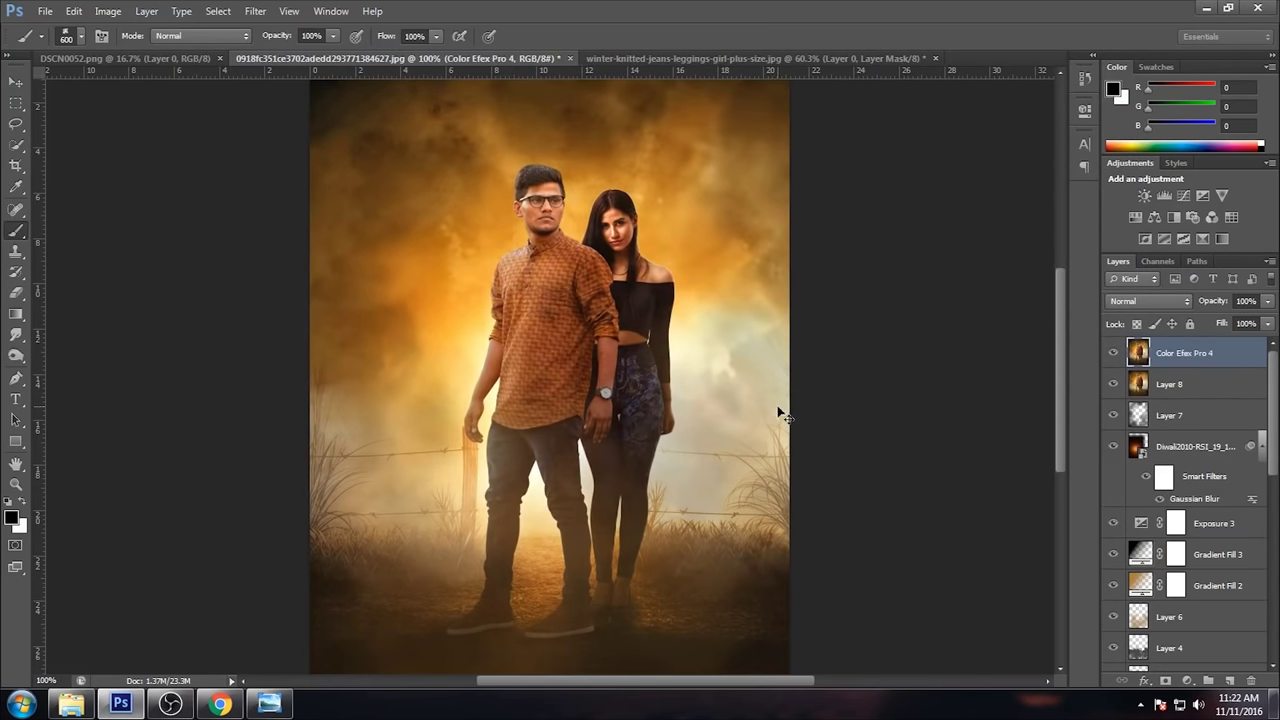
# Step: Save the composite to the Desktop as a layered PSD with Maximize Compatibility
pyautogui.hotkey('ctrl', '-')
pyautogui.hotkey('ctrl', '-')
pyautogui.hotkey('ctrl', '+')
pyautogui.hotkey('ctrl', '+')
pyautogui.hotkey('ctrl', '+')
pyautogui.hotkey('ctrl', '-')
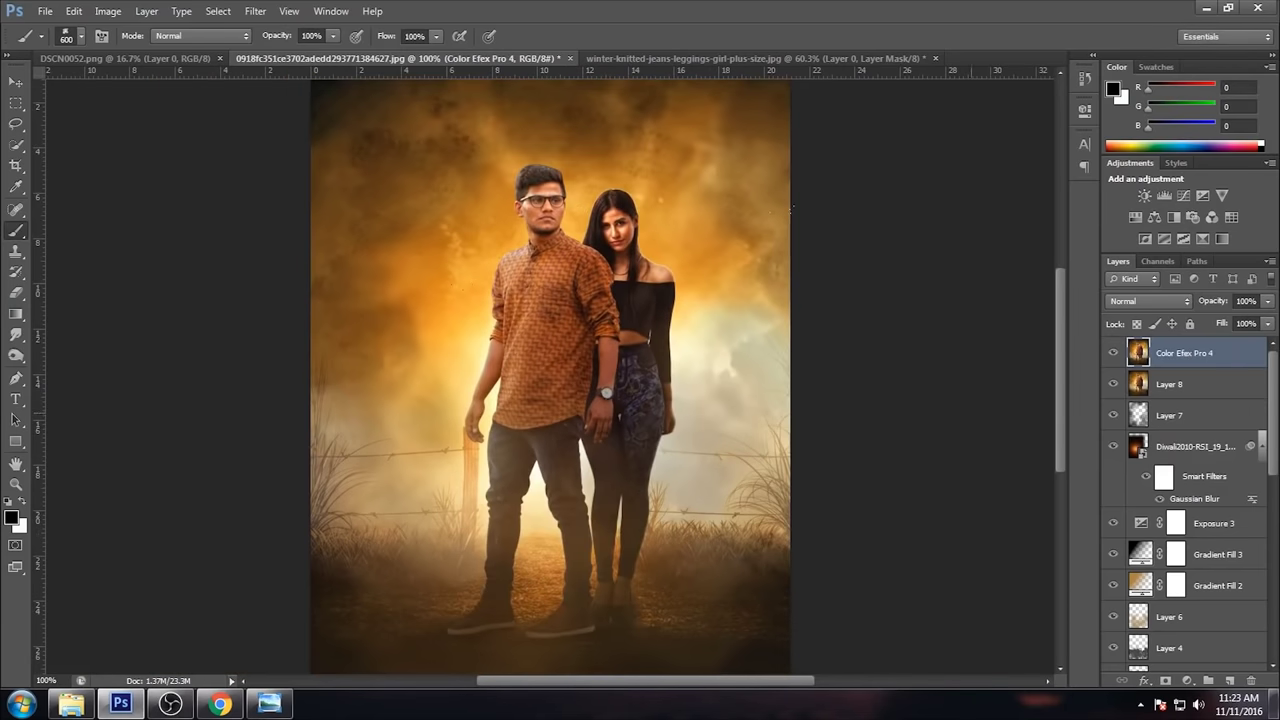
pyautogui.hotkey('ctrl', '-')
pyautogui.hotkey('ctrl', '+')
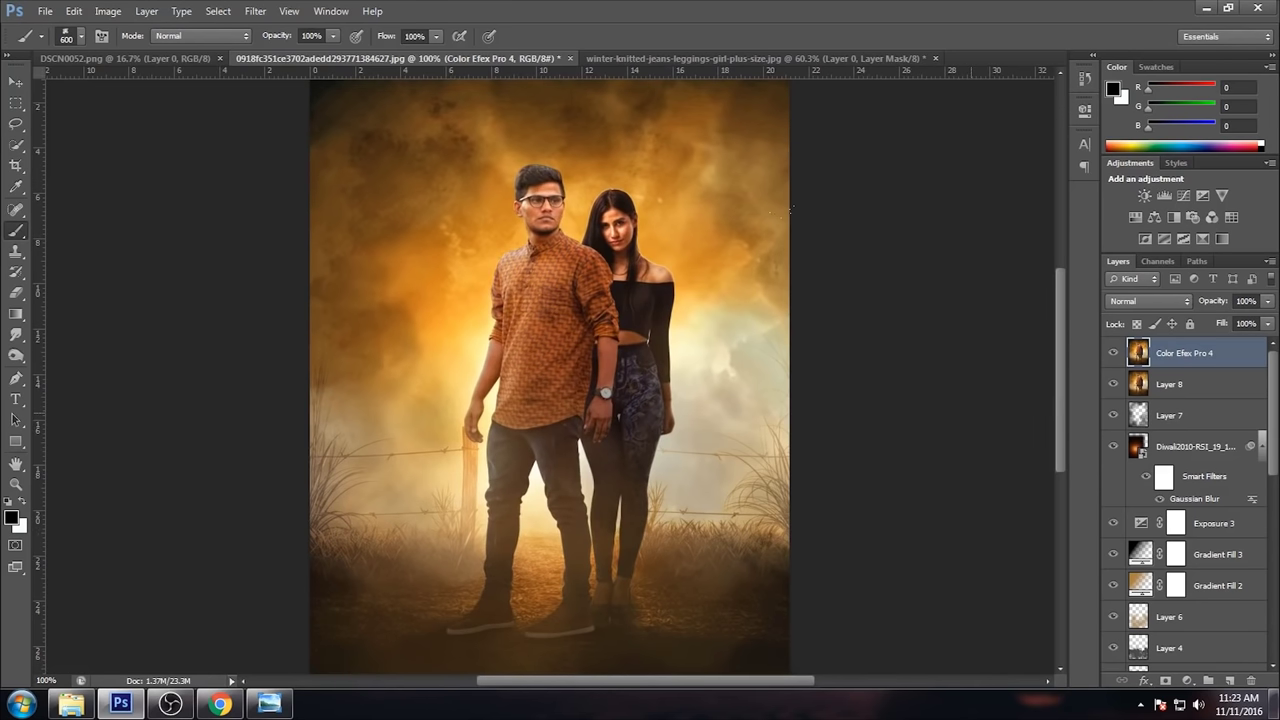
pyautogui.click(45, 11)
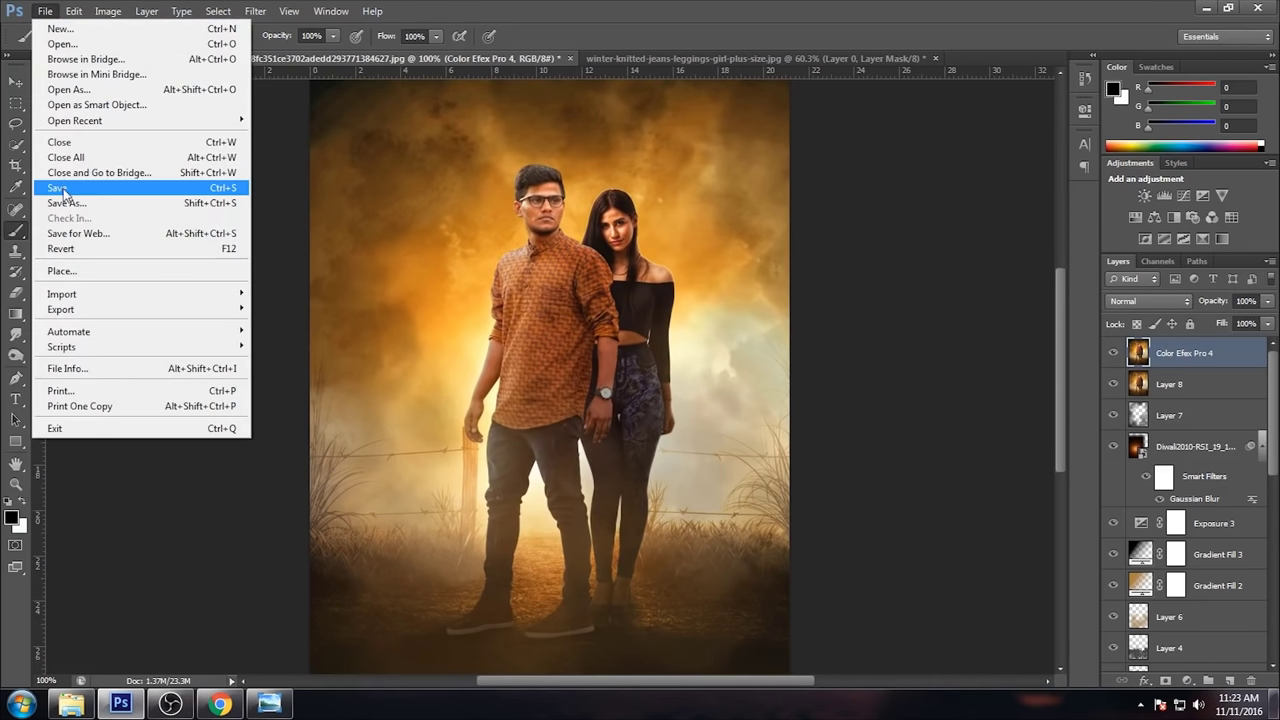
pyautogui.click(69, 205)
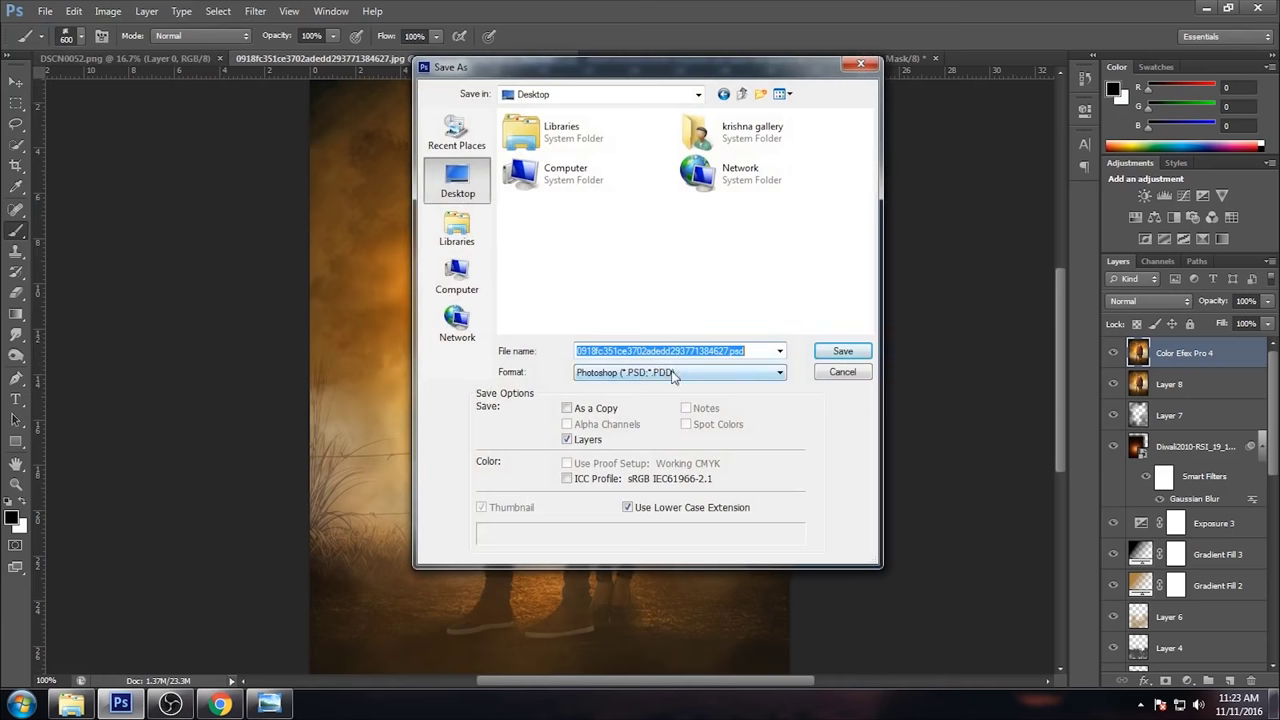
pyautogui.click(843, 352)
pyautogui.click(812, 213)
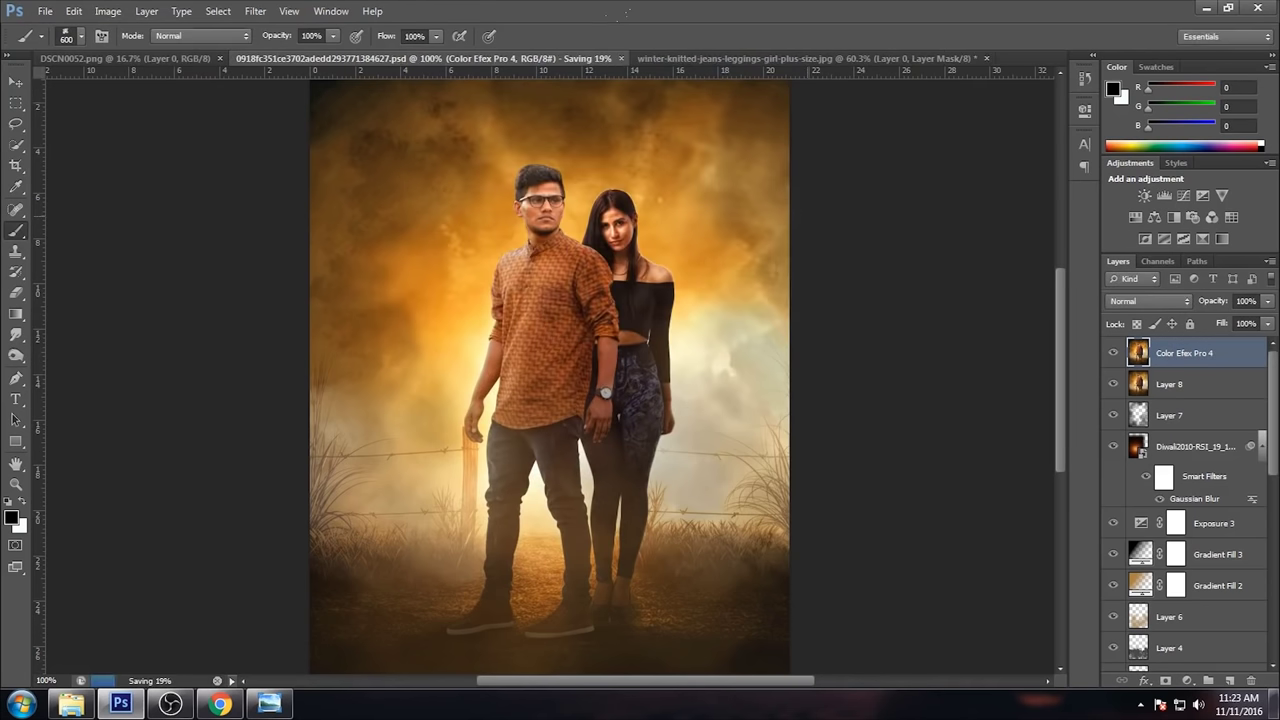